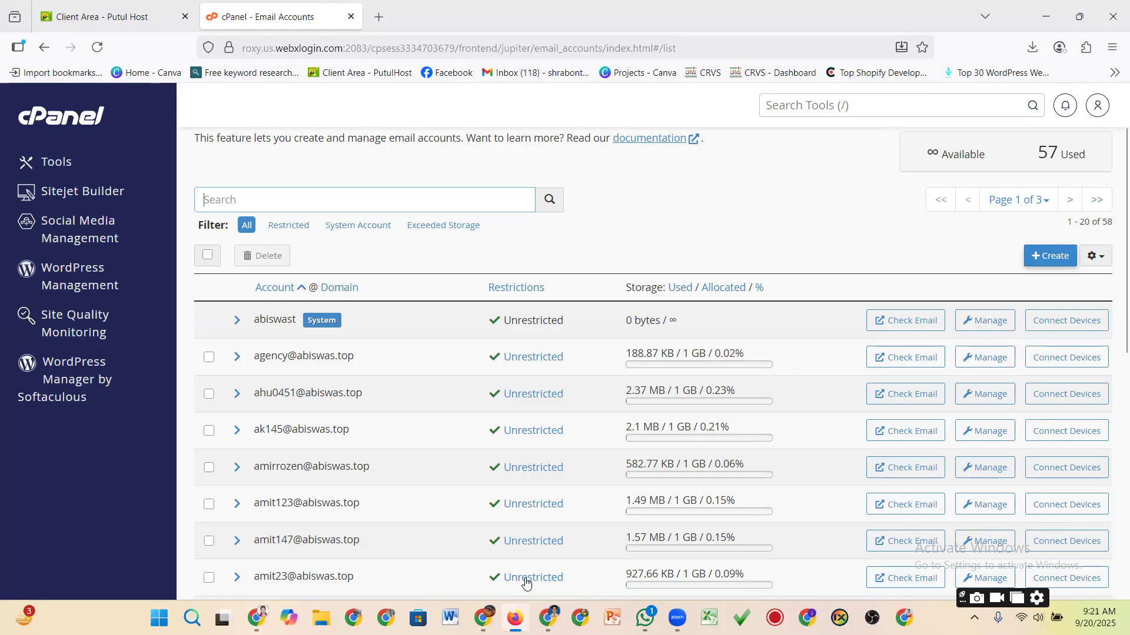
- Close the old cPanel Email Accounts tab and auto-login to cPanel from the Putul Host dashboard
{"action": "left_click", "coordinate": [130, 20]}
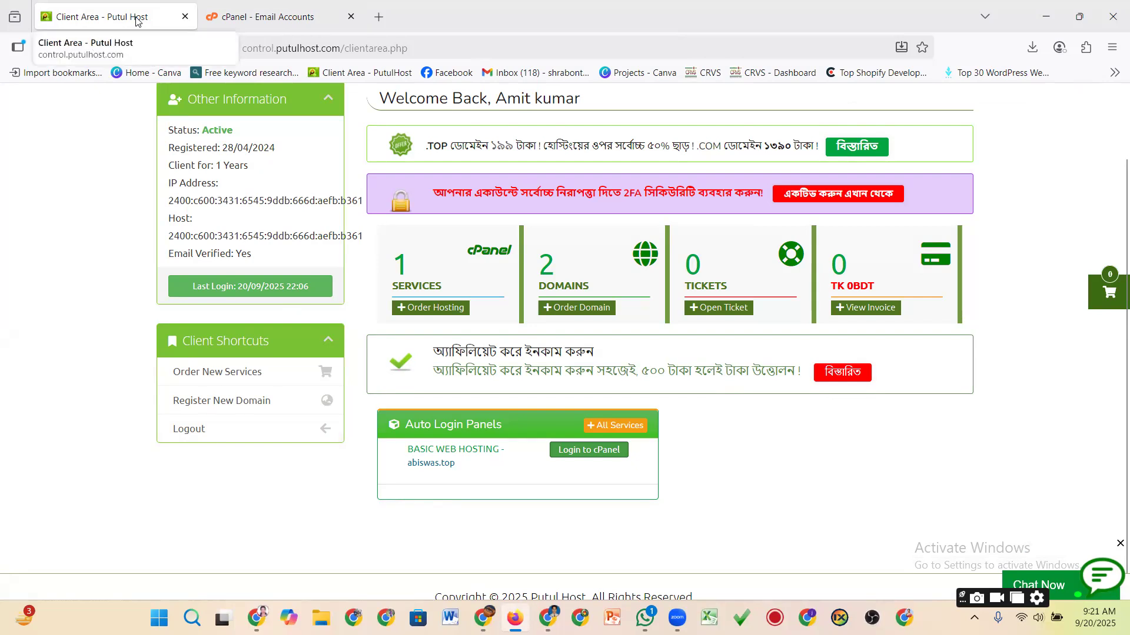
{"action": "left_click", "coordinate": [248, 22]}
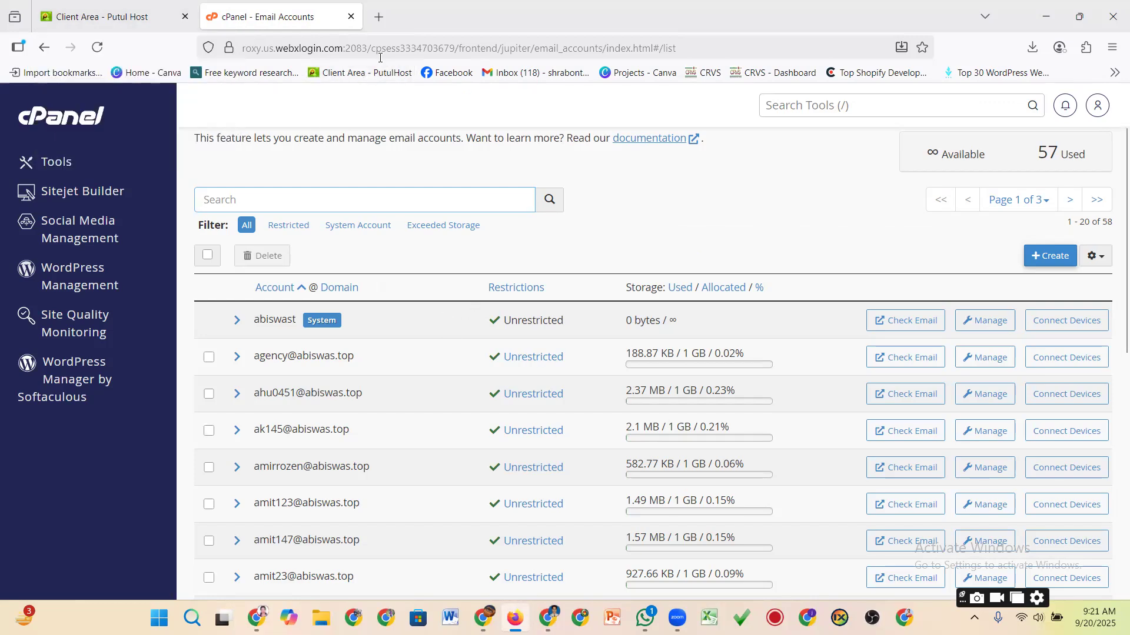
{"action": "left_click", "coordinate": [351, 17]}
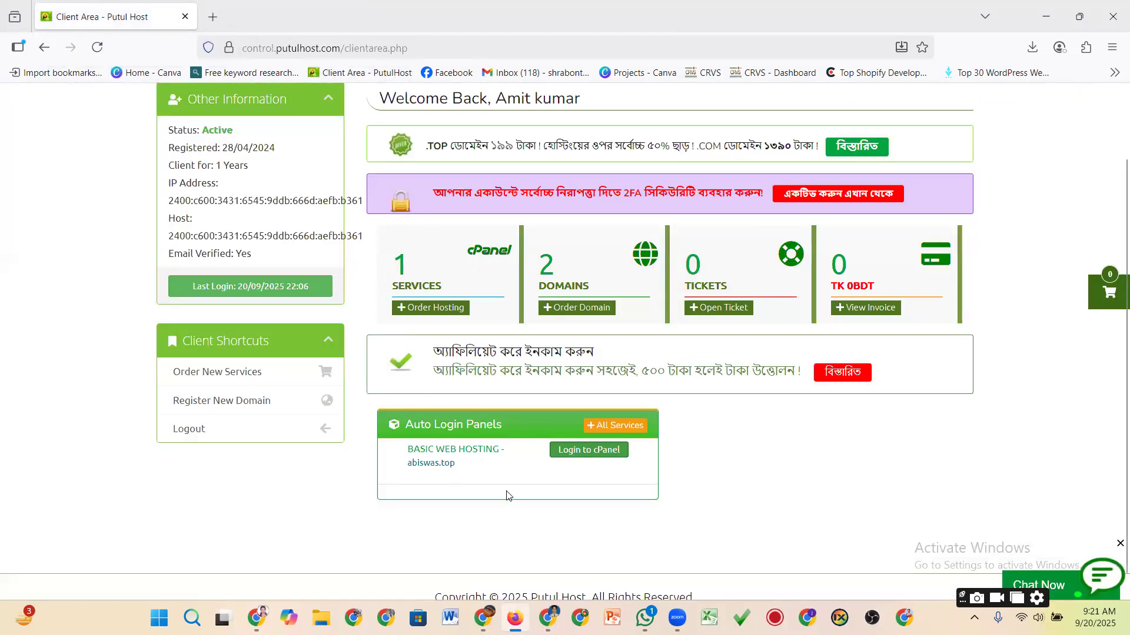
{"action": "left_click", "coordinate": [586, 453]}
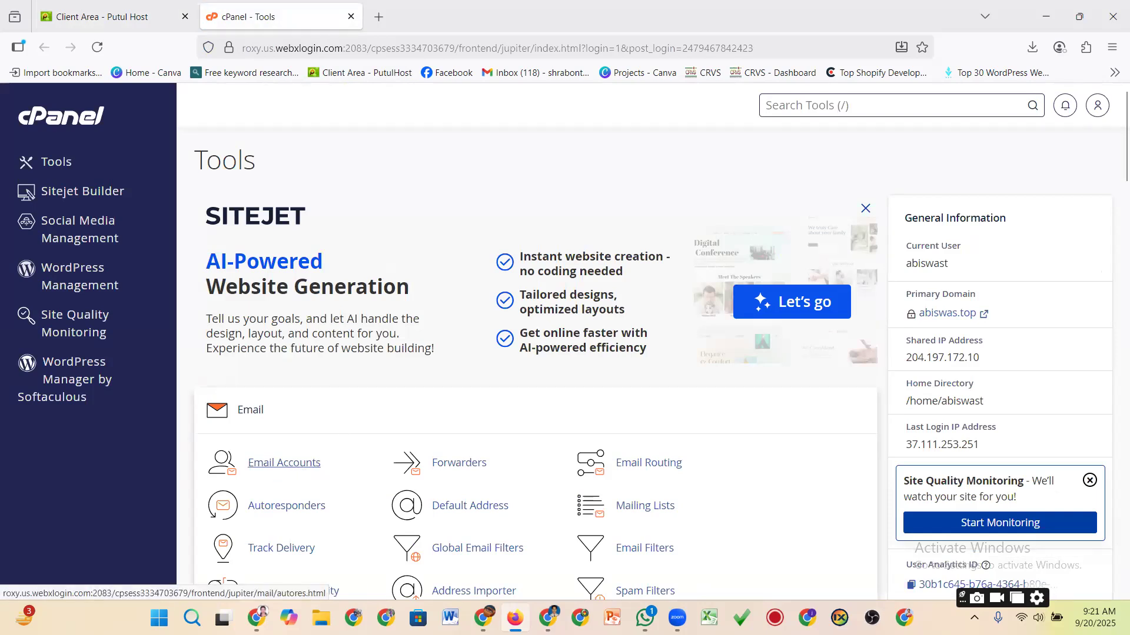
- Annotate the Email Accounts feature with a Lightshot frame and arrow, then open Email Accounts
{"action": "left_click", "coordinate": [974, 618]}
{"action": "left_click", "coordinate": [946, 544]}
{"action": "left_click_drag", "start_coordinate": [229, 438], "coordinate": [360, 481]}
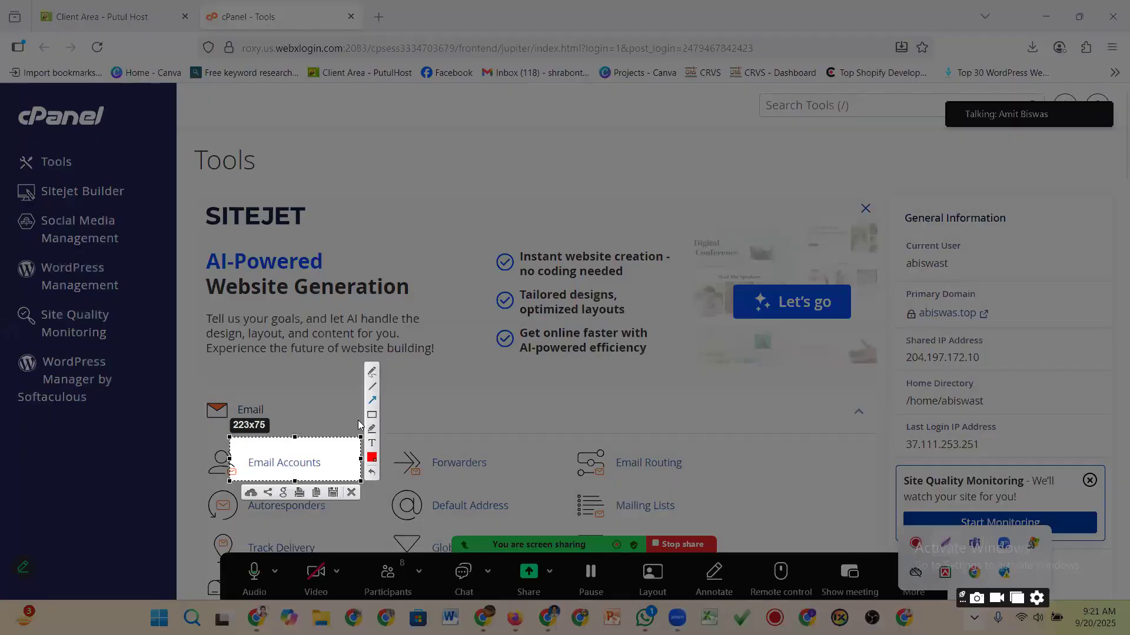
{"action": "left_click_drag", "start_coordinate": [423, 404], "coordinate": [316, 452]}
{"action": "left_click", "coordinate": [352, 492]}
{"action": "left_click", "coordinate": [450, 462]}
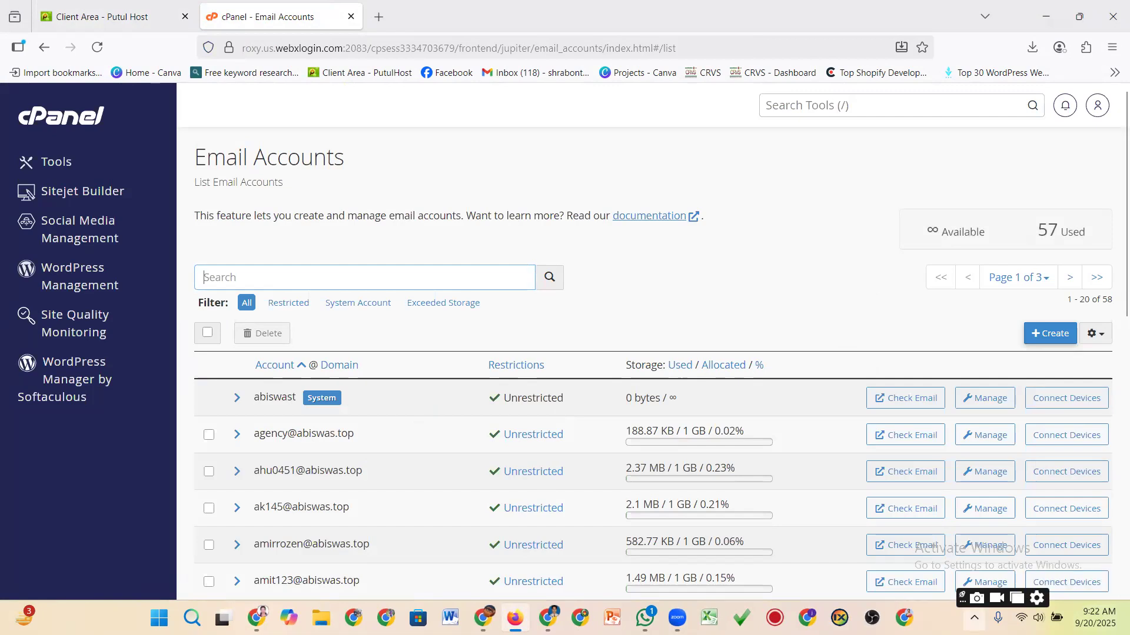
- Capture the page with Lightshot and draw an arrow pointing at the account creation area
{"action": "left_click", "coordinate": [974, 618]}
{"action": "left_click", "coordinate": [946, 544]}
{"action": "left_click_drag", "start_coordinate": [998, 316], "coordinate": [1108, 364]}
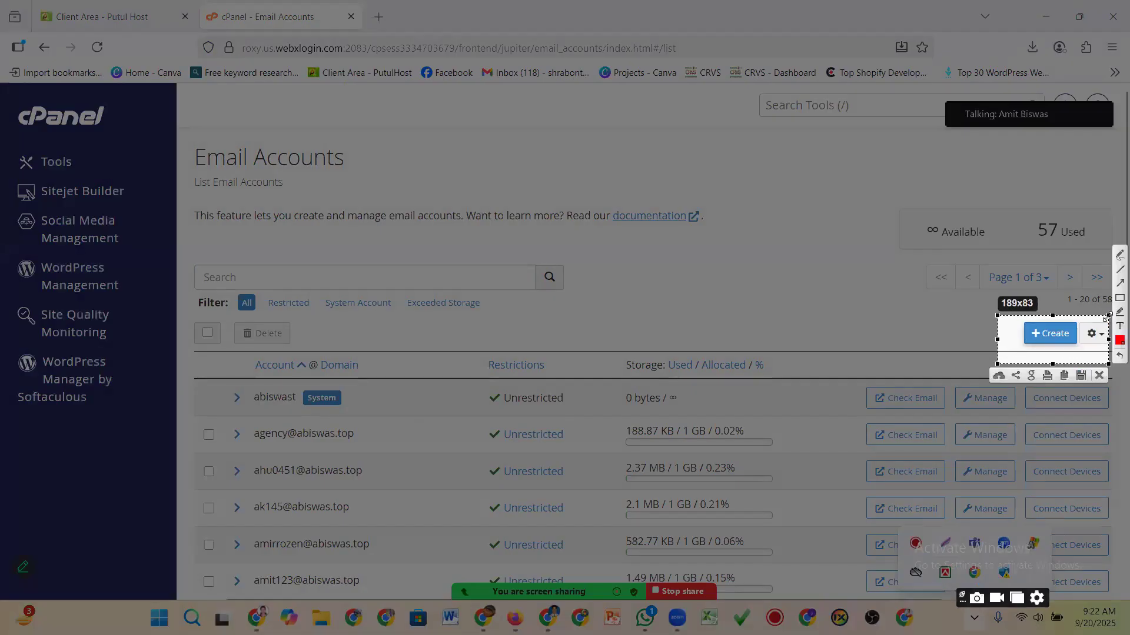
{"action": "left_click", "coordinate": [1112, 283]}
{"action": "left_click_drag", "start_coordinate": [946, 427], "coordinate": [1026, 355]}
- Start a new email account and enter the username emailmarketing120
{"action": "left_click", "coordinate": [1099, 375]}
{"action": "left_click", "coordinate": [1050, 333]}
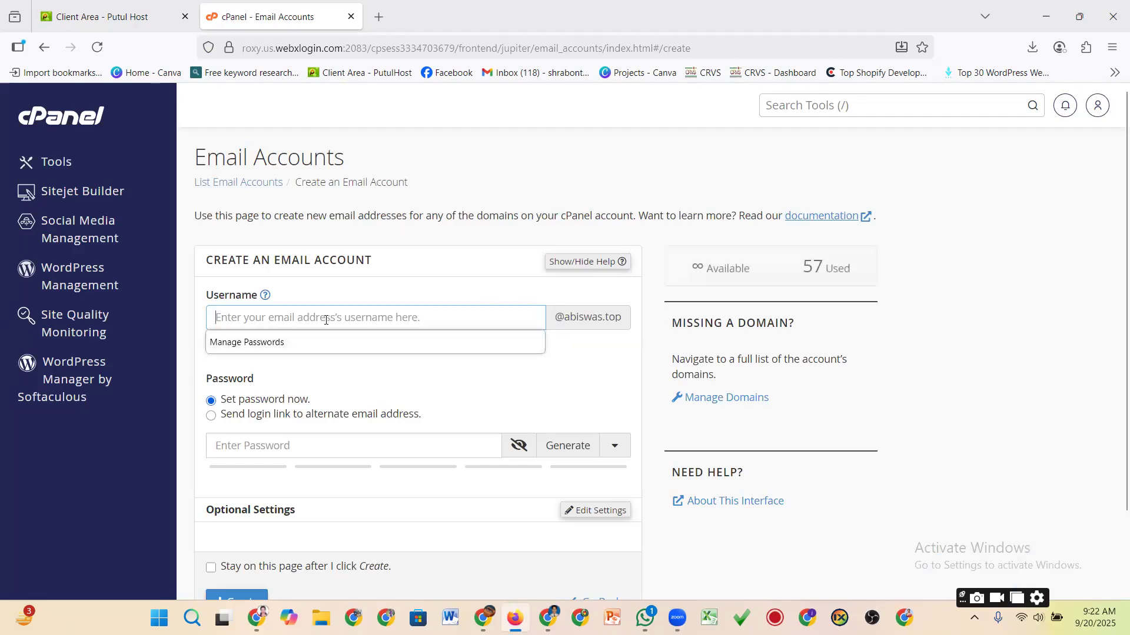
{"action": "left_click", "coordinate": [285, 318]}
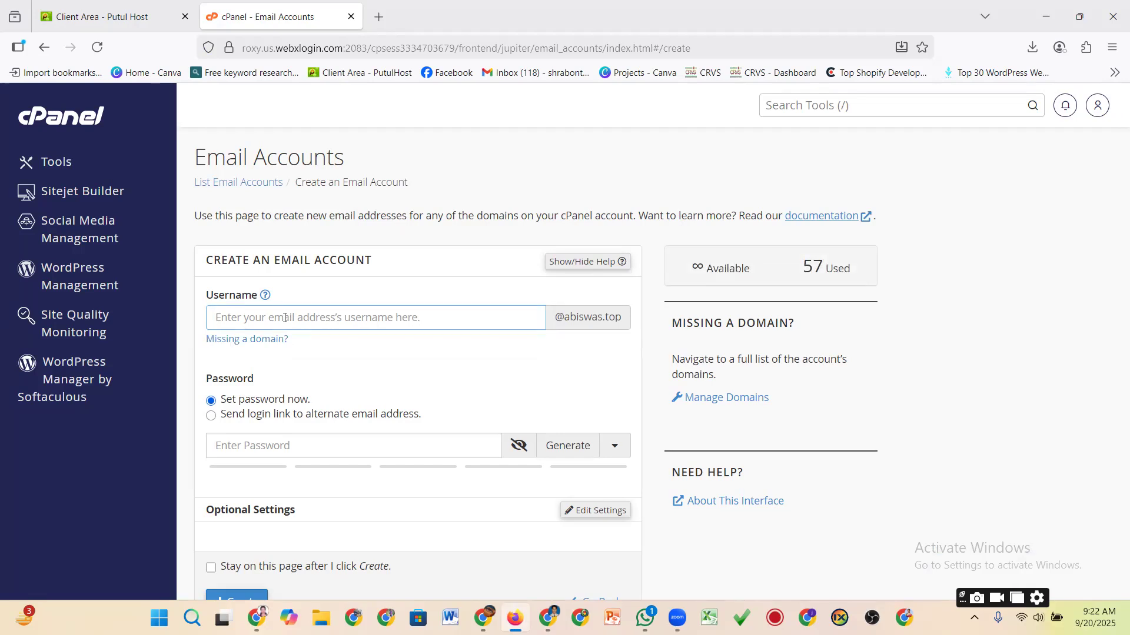
{"action": "type", "text": "Email"}
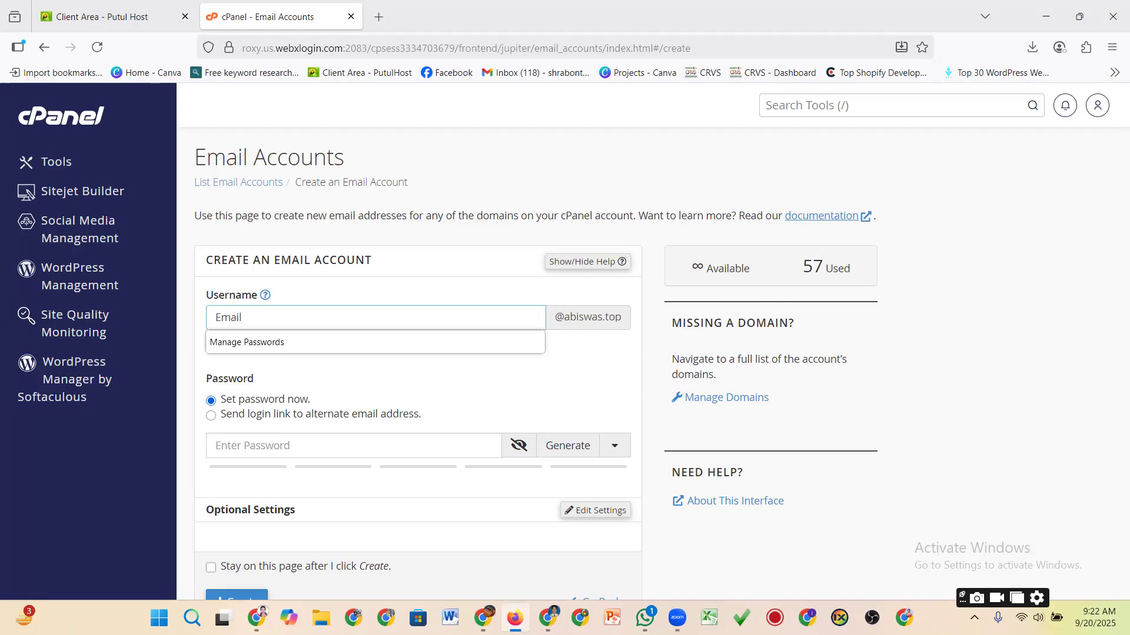
{"action": "type", "text": "m"}
{"action": "key", "text": "BackSpace"}
{"action": "key", "text": "BackSpace"}
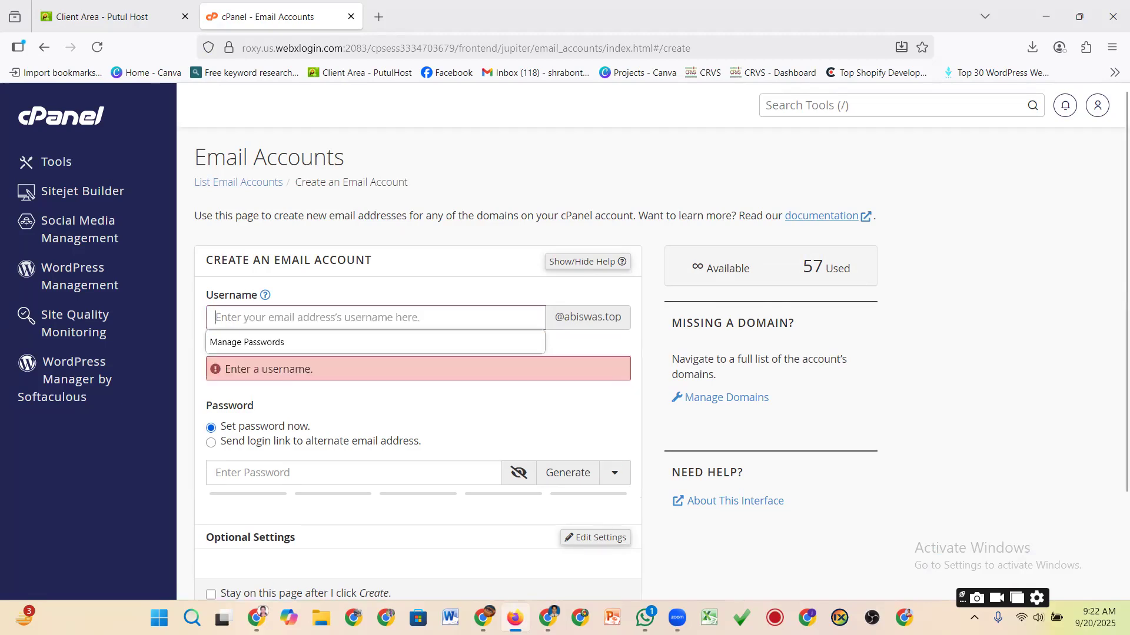
{"action": "type", "text": "ema"}
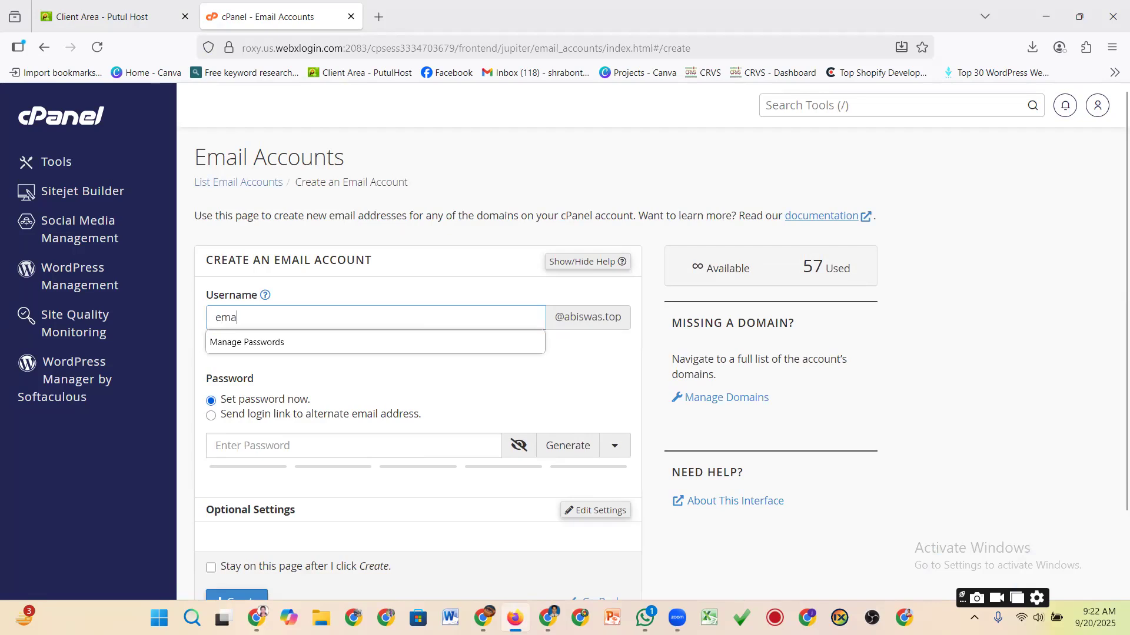
{"action": "type", "text": "ilmarketing120"}
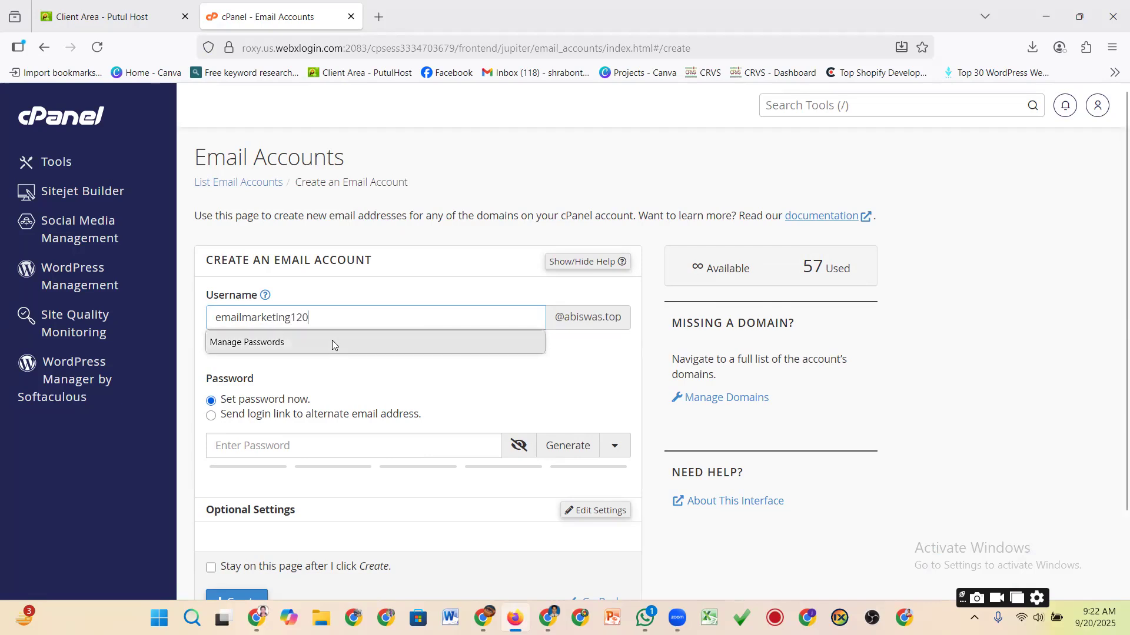
{"action": "scroll", "coordinate": [393, 423], "scroll_direction": "down", "scroll_amount": 2}
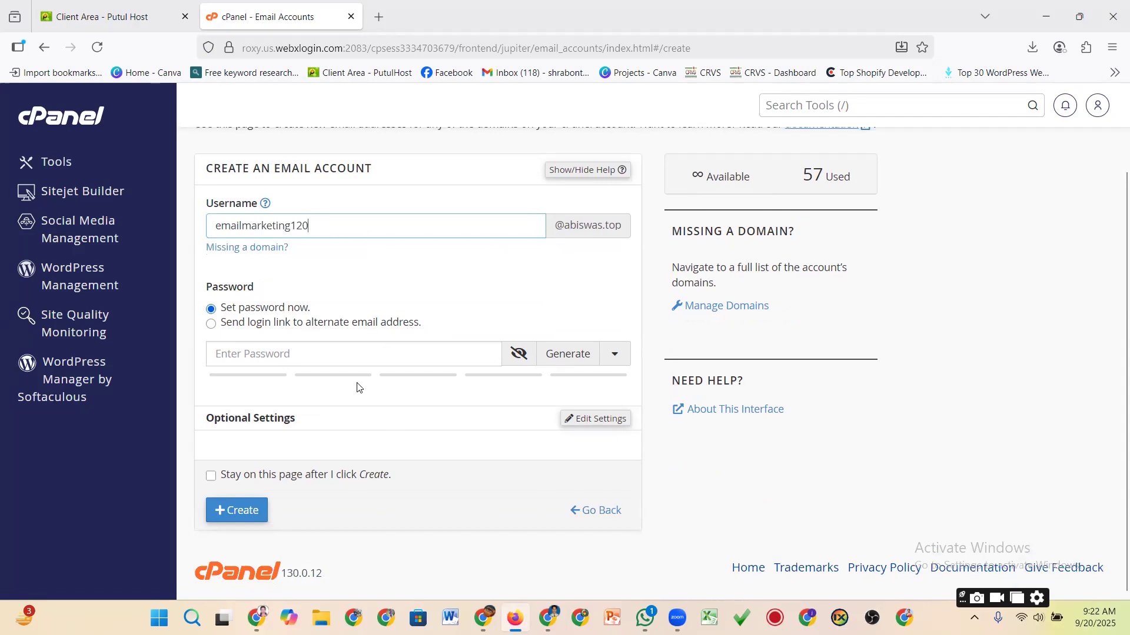
- Enter a password for the new account that reaches strength 90
{"action": "left_click", "coordinate": [264, 353]}
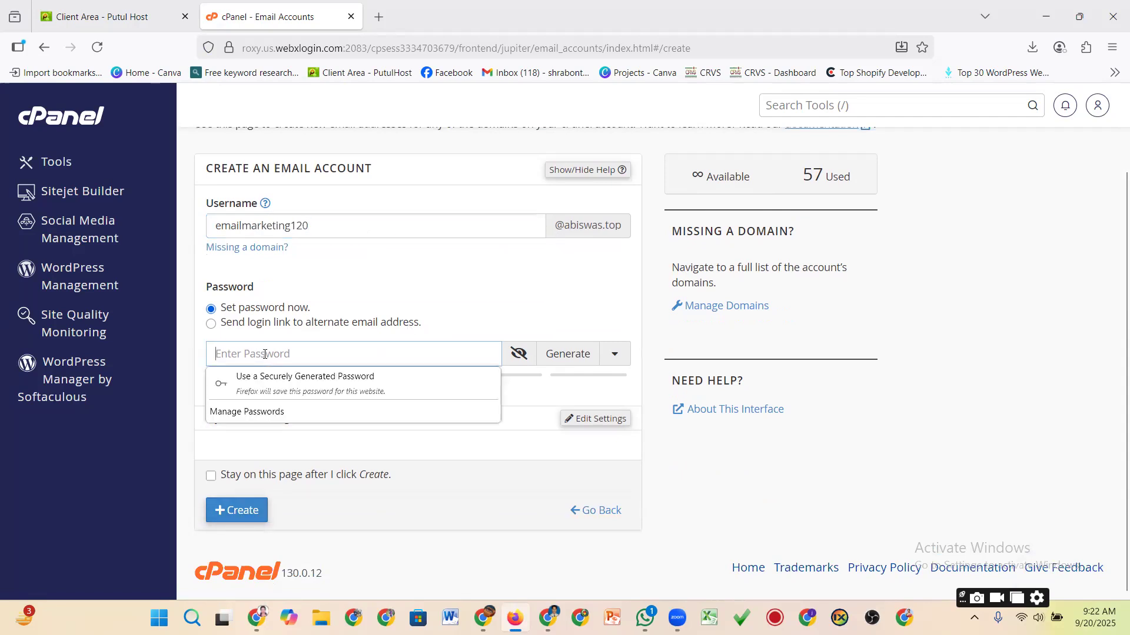
{"action": "type", "text": "a"}
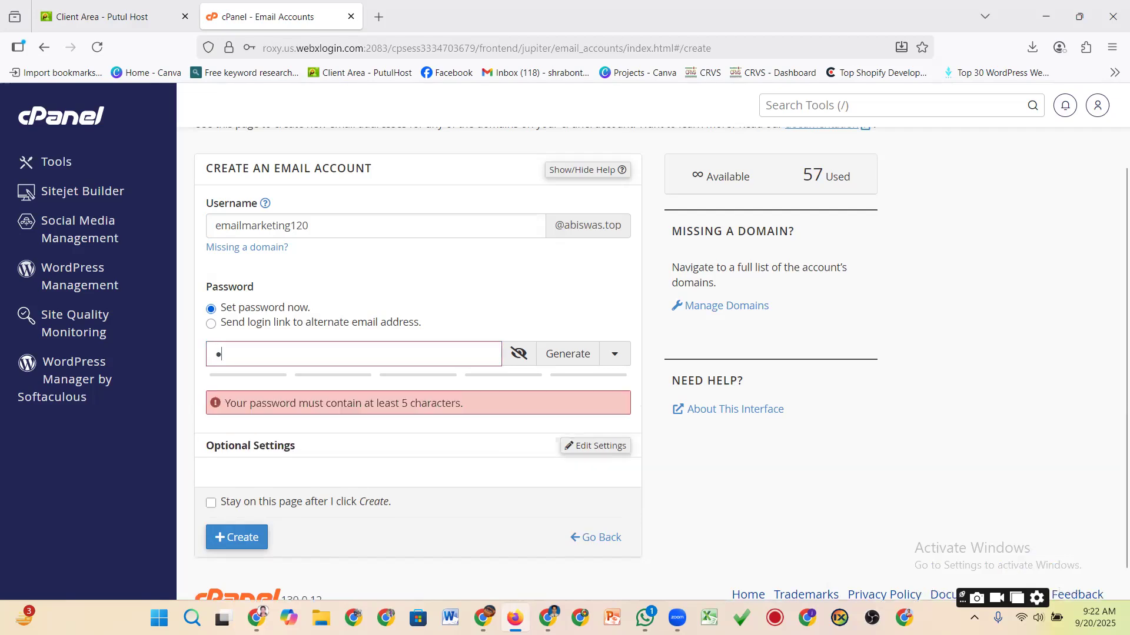
{"action": "key", "text": "BackSpace"}
{"action": "type", "text": "aaaaaaaa"}
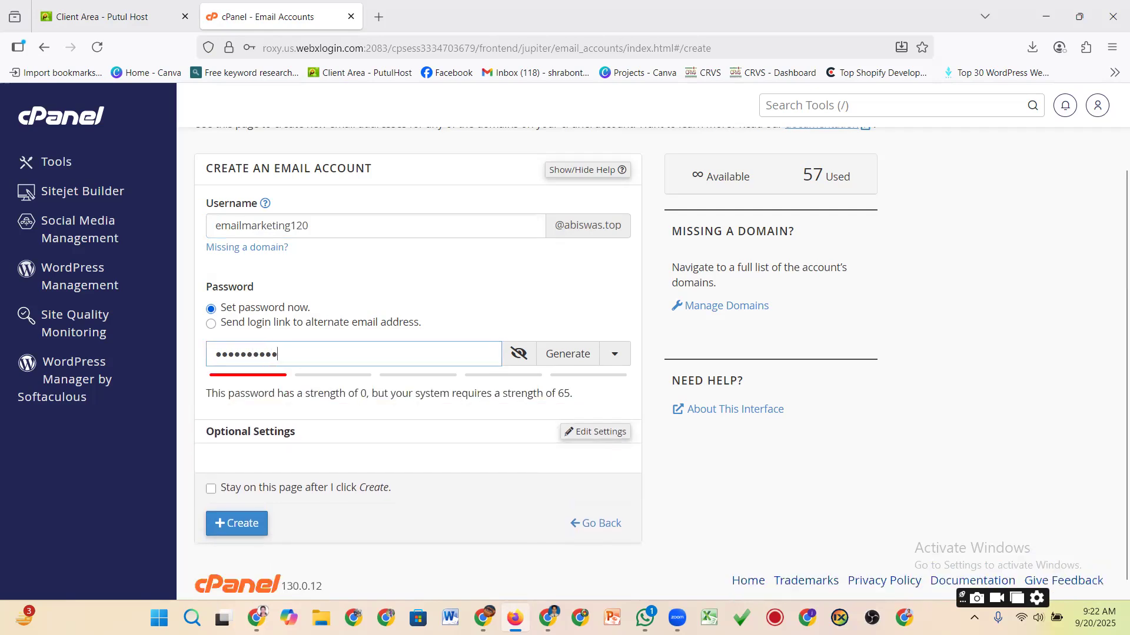
{"action": "type", "text": "aa"}
{"action": "left_click", "coordinate": [235, 538]}
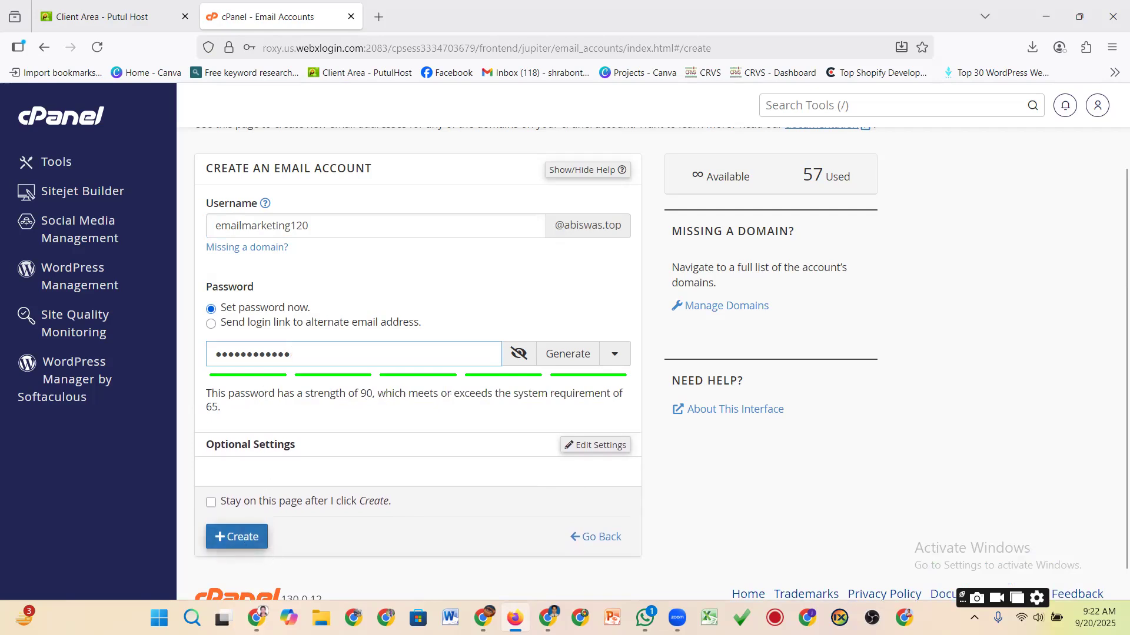
- Annotate a Lightshot capture with an arrow pointing at the account creation button
{"action": "left_click", "coordinate": [975, 616]}
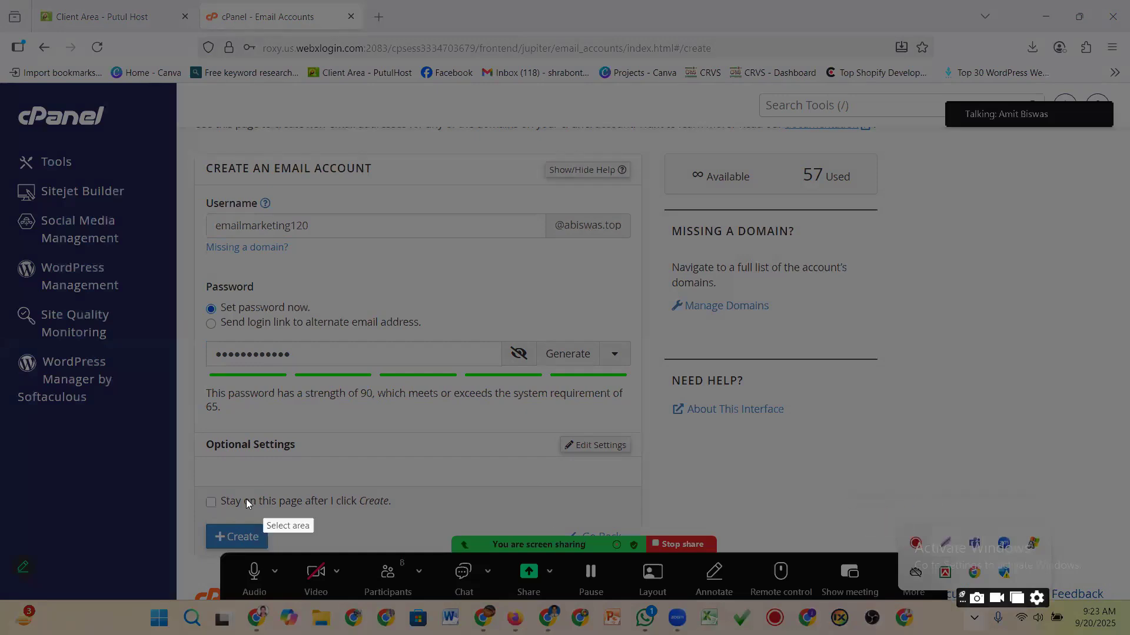
{"action": "mouse_move", "coordinate": [181, 503]}
{"action": "left_mouse_down"}
{"action": "mouse_move", "coordinate": [202, 542]}
{"action": "mouse_move", "coordinate": [328, 562]}
{"action": "left_mouse_up"}
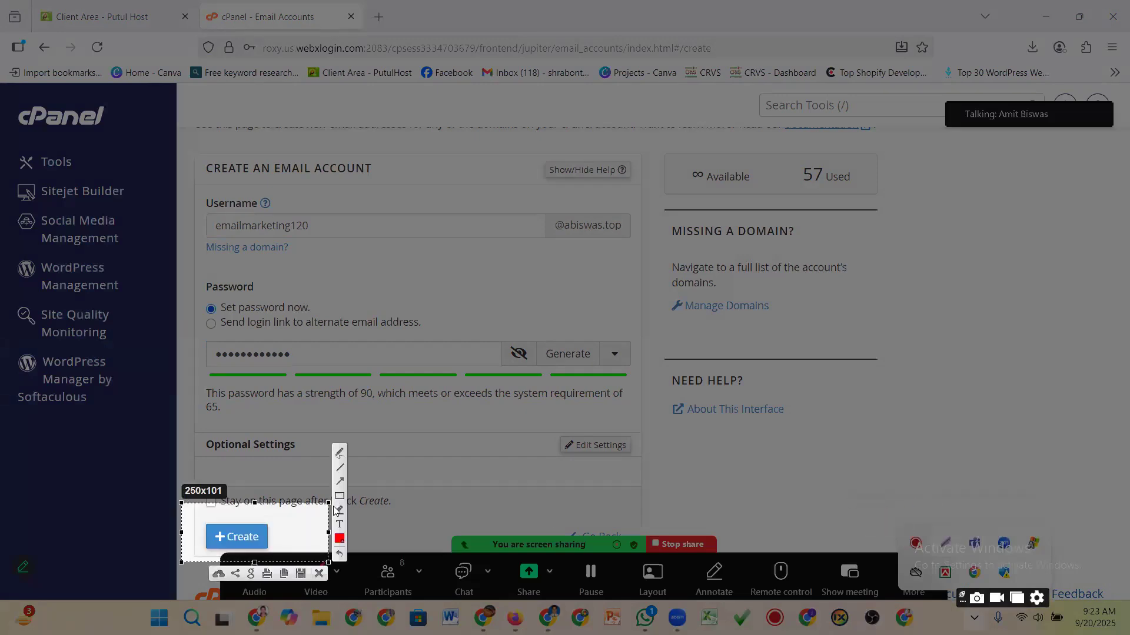
{"action": "left_click", "coordinate": [339, 481]}
{"action": "left_click_drag", "start_coordinate": [406, 479], "coordinate": [279, 533]}
{"action": "left_click", "coordinate": [322, 573]}
{"action": "left_click", "coordinate": [248, 538]}
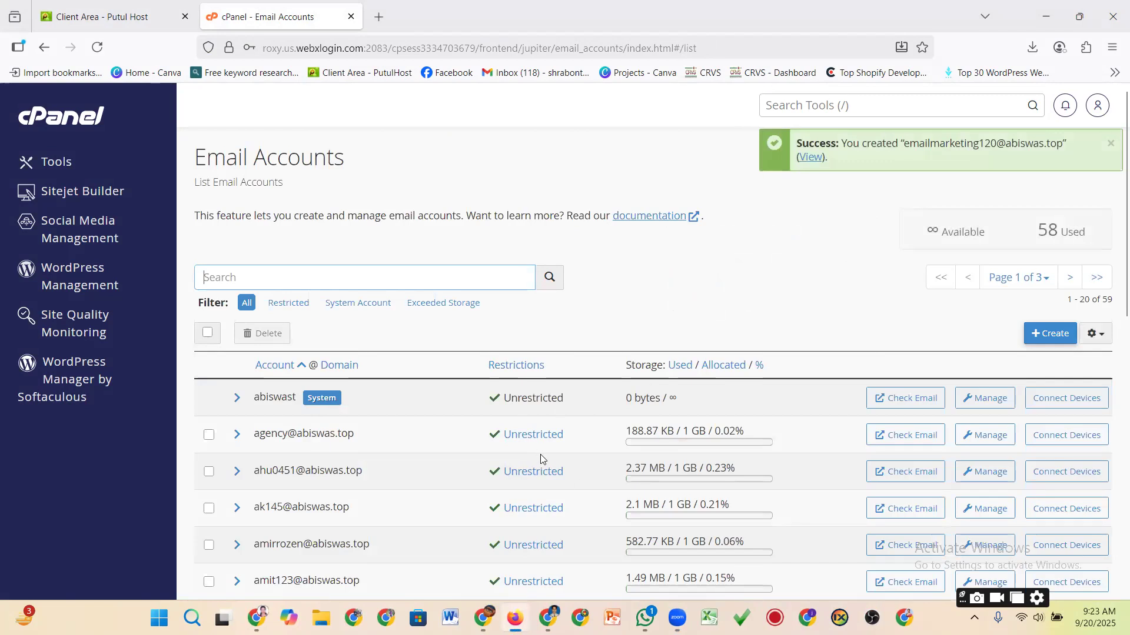
{"action": "scroll", "coordinate": [540, 454], "scroll_direction": "down", "scroll_amount": 5}
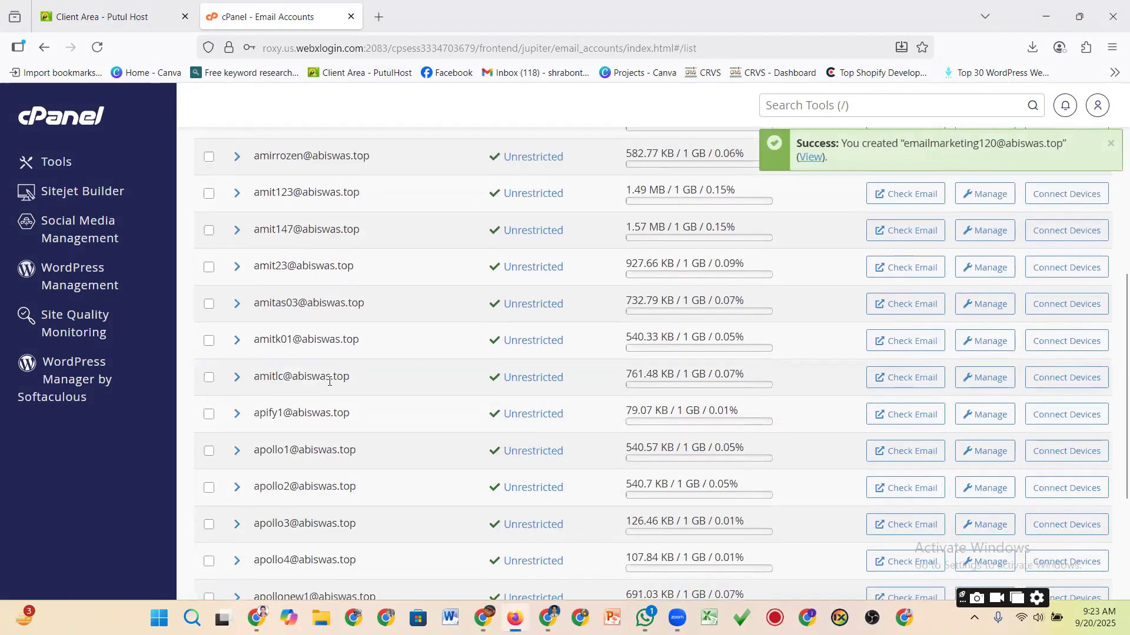
{"action": "scroll", "coordinate": [330, 382], "scroll_direction": "down", "scroll_amount": 3}
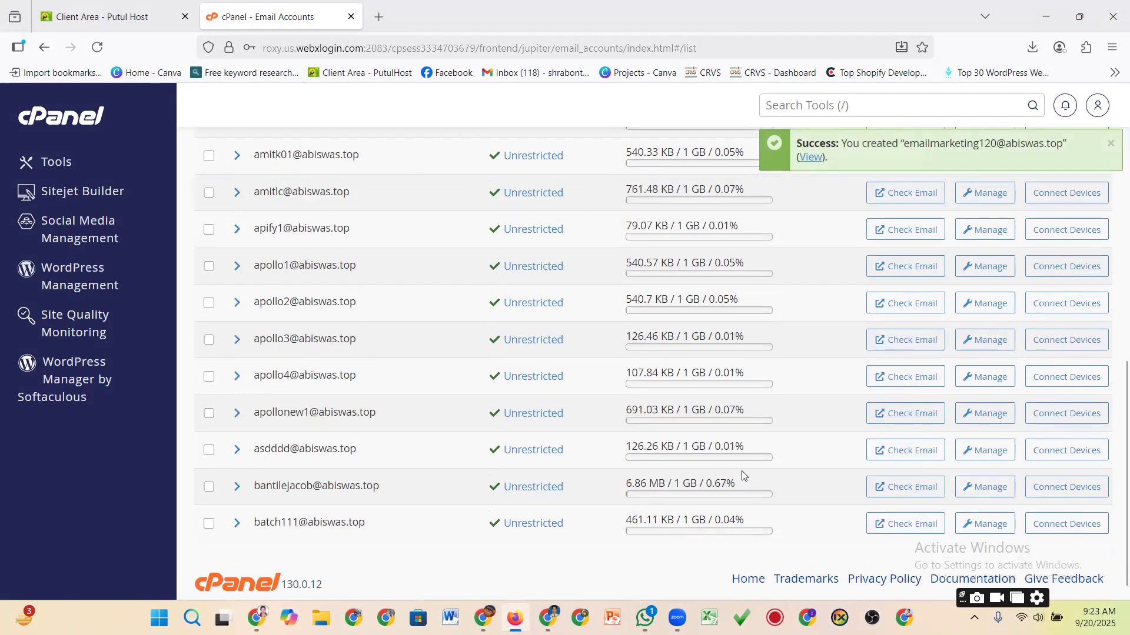
{"action": "scroll", "coordinate": [742, 472], "scroll_direction": "up", "scroll_amount": 8}
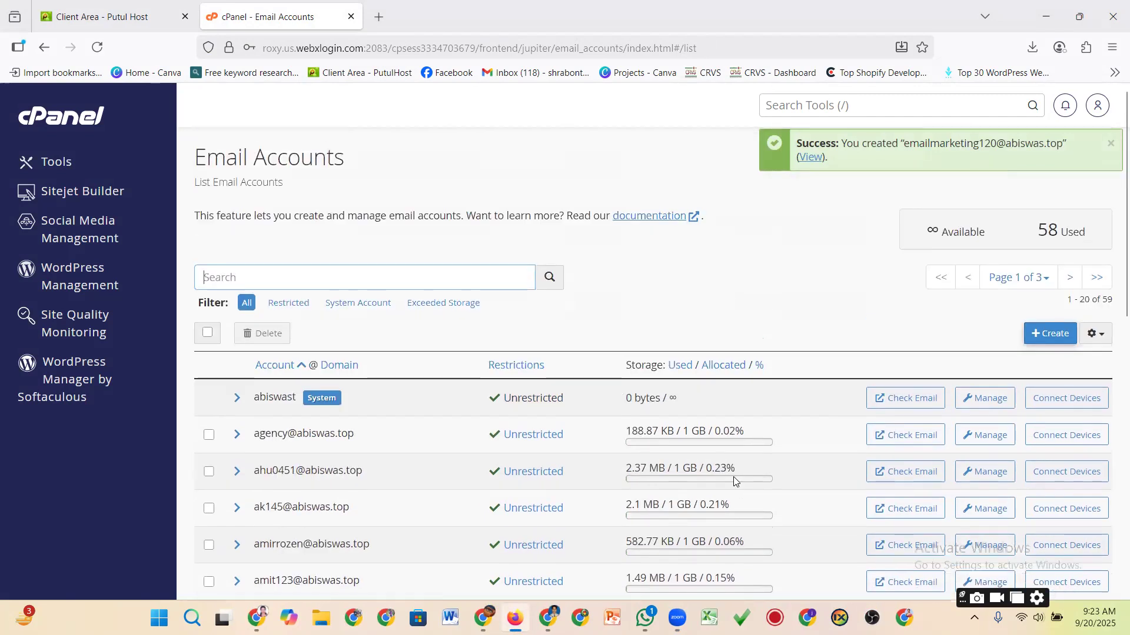
- Go to page 2 of the email accounts and select the new account's address
{"action": "left_click", "coordinate": [1070, 278]}
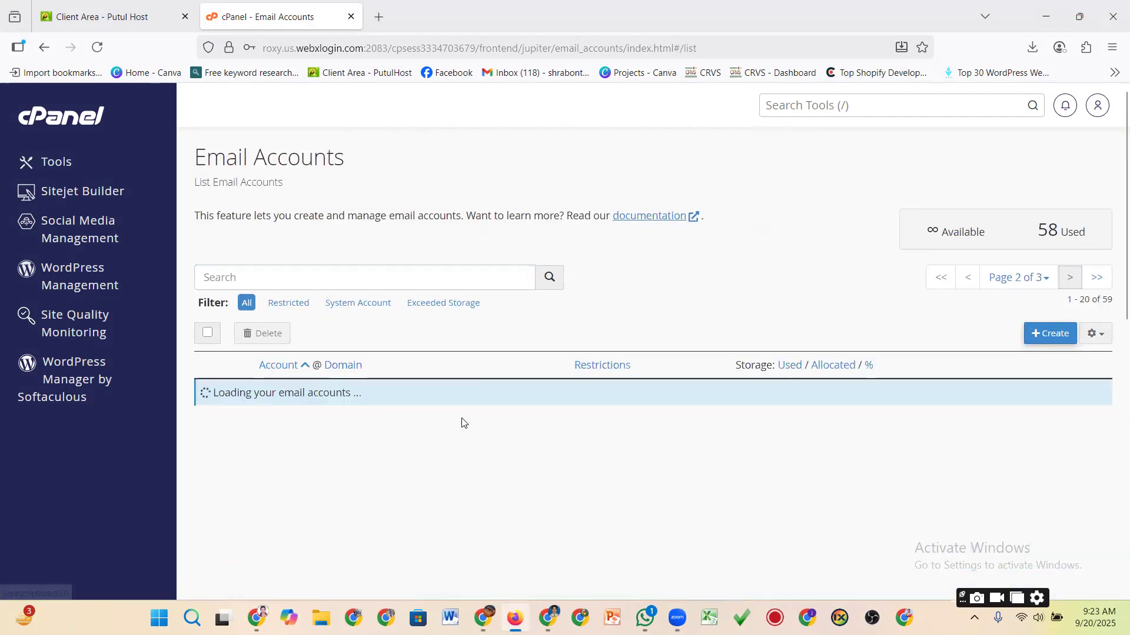
{"action": "scroll", "coordinate": [462, 421], "scroll_direction": "down", "scroll_amount": 8}
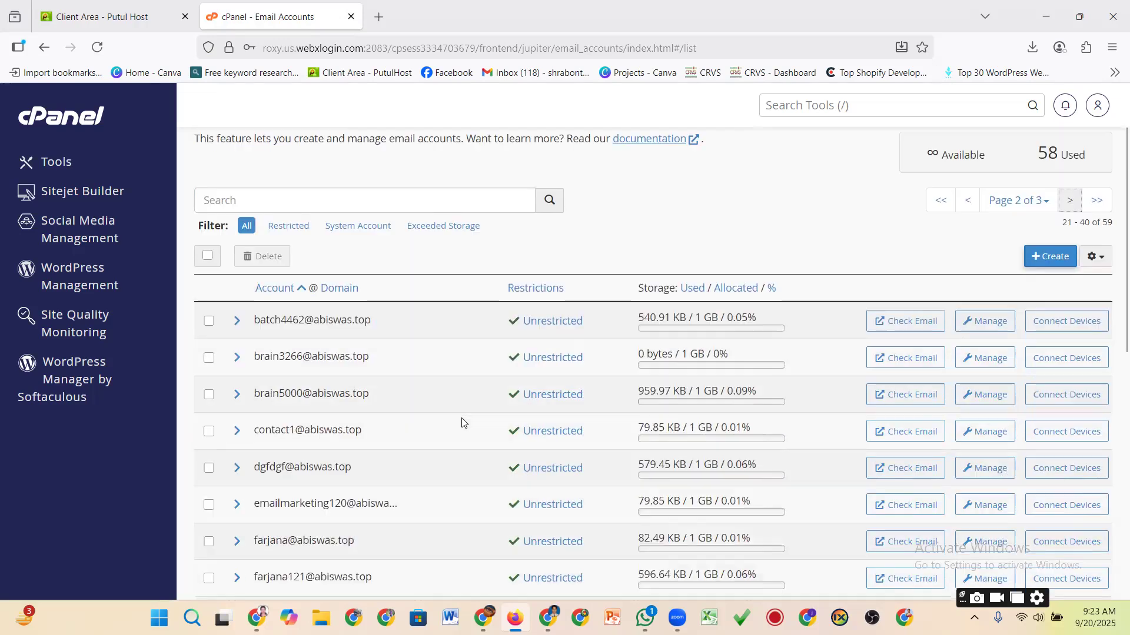
{"action": "scroll", "coordinate": [462, 422], "scroll_direction": "up", "scroll_amount": 5}
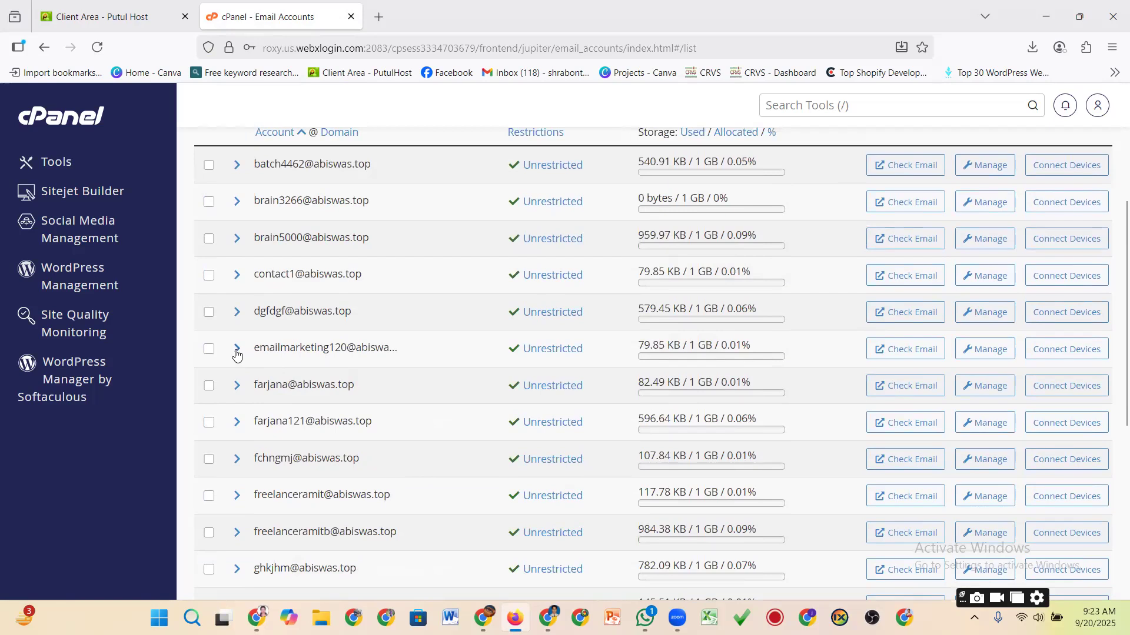
{"action": "left_click_drag", "start_coordinate": [390, 349], "coordinate": [254, 353]}
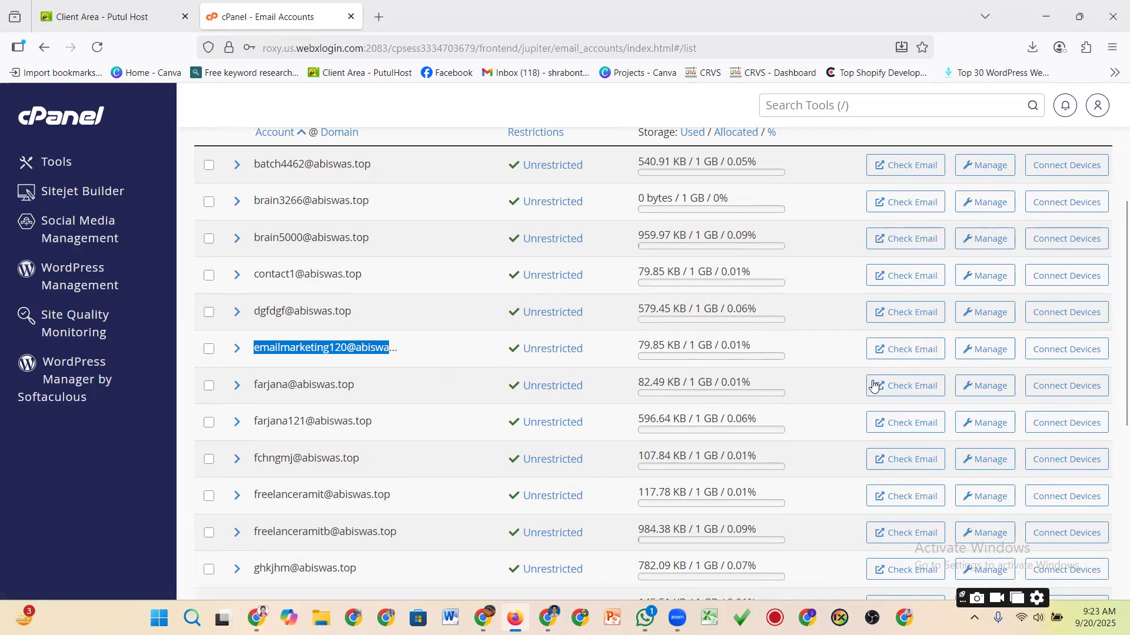
- Open Webmail for emailmarketing120, copy its email address, and open a blank browser tab
{"action": "left_click", "coordinate": [913, 355]}
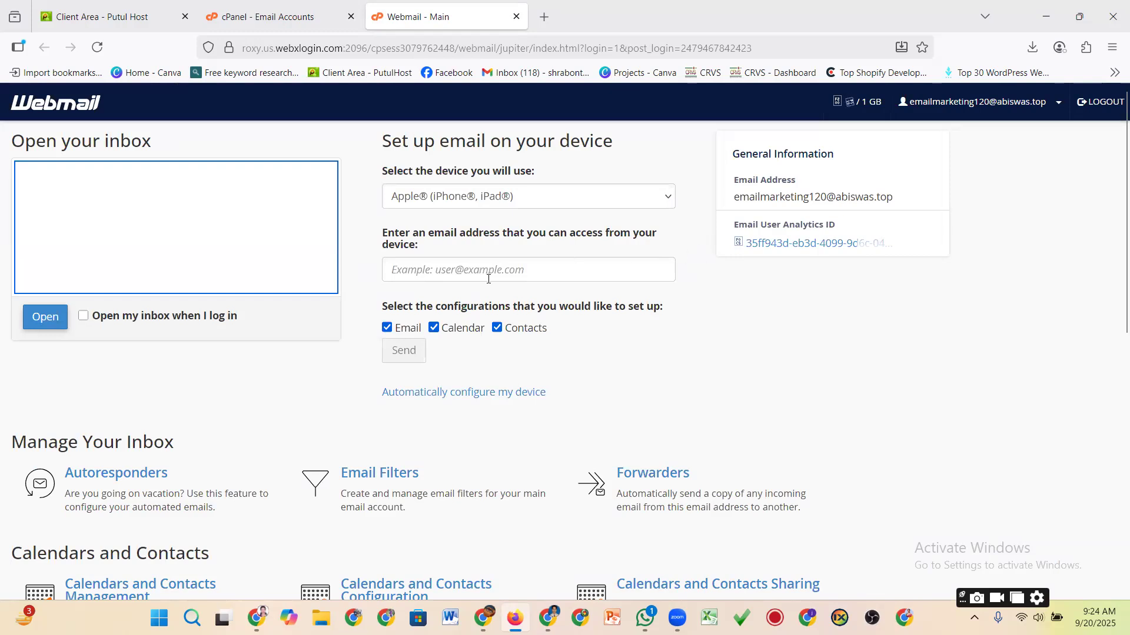
{"action": "scroll", "coordinate": [443, 292], "scroll_direction": "down", "scroll_amount": 3}
{"action": "scroll", "coordinate": [442, 291], "scroll_direction": "up", "scroll_amount": 3}
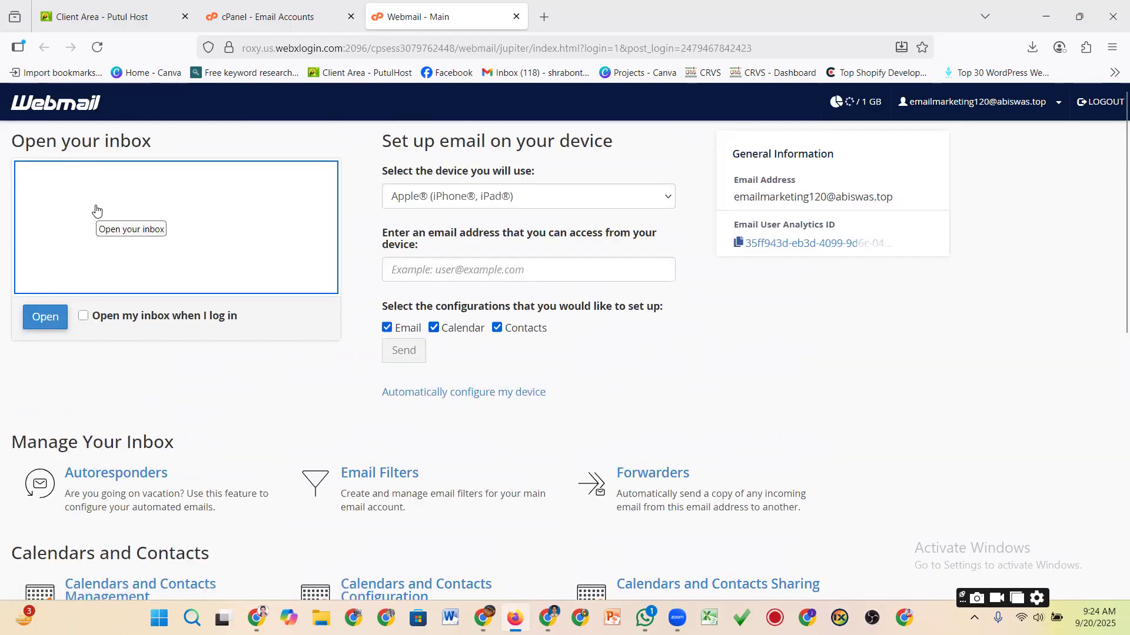
{"action": "left_click", "coordinate": [44, 317]}
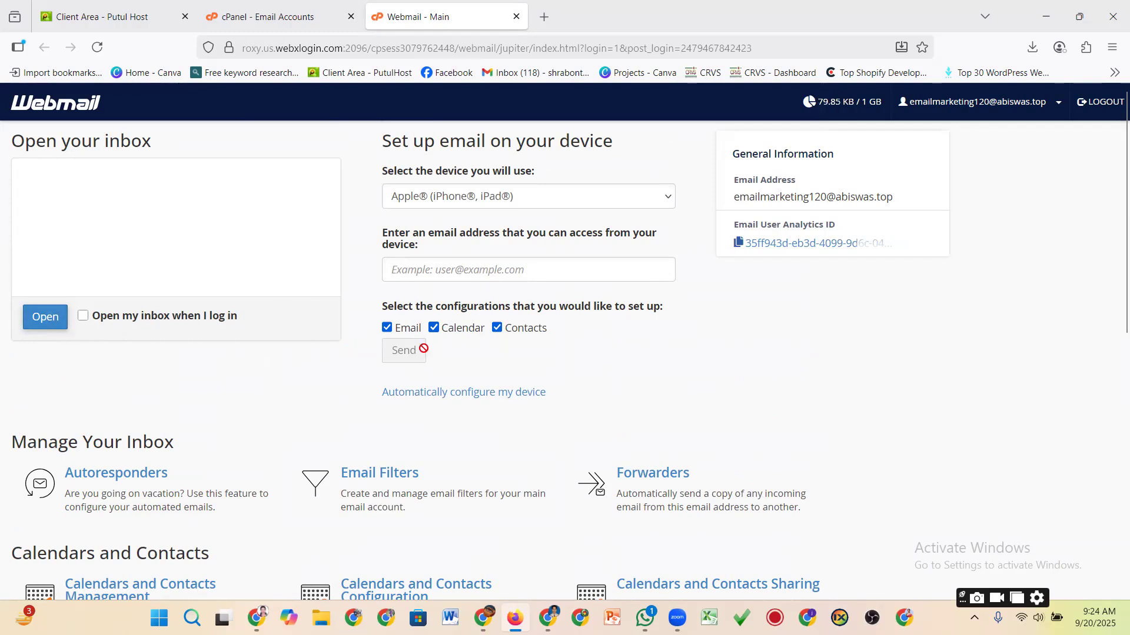
{"action": "left_click_drag", "start_coordinate": [905, 198], "coordinate": [730, 198]}
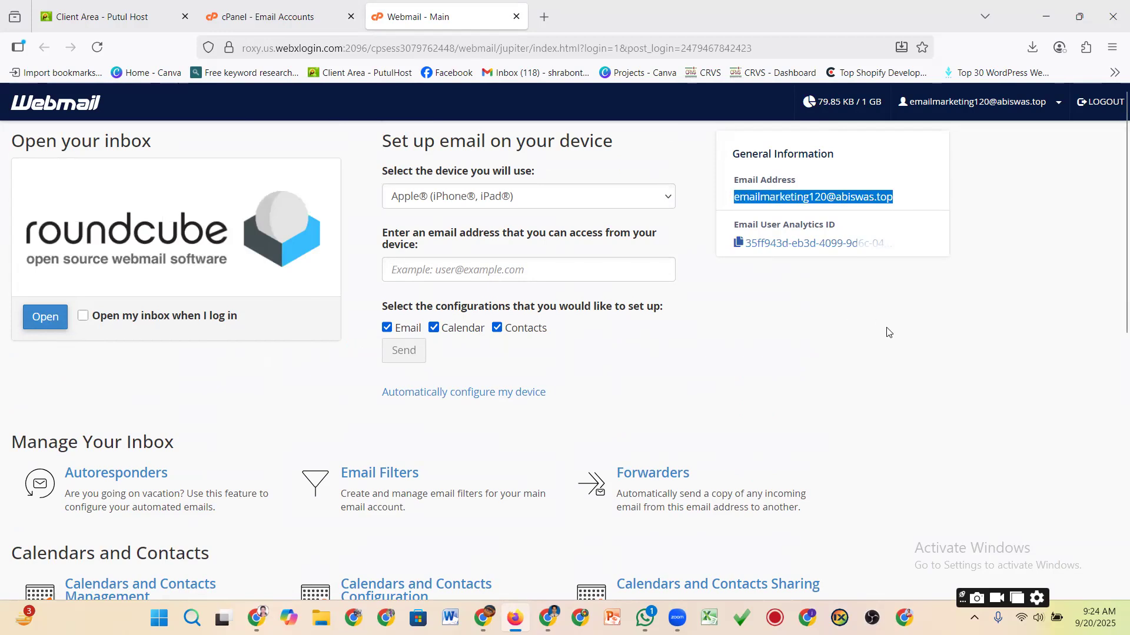
{"action": "left_click", "coordinate": [550, 27]}
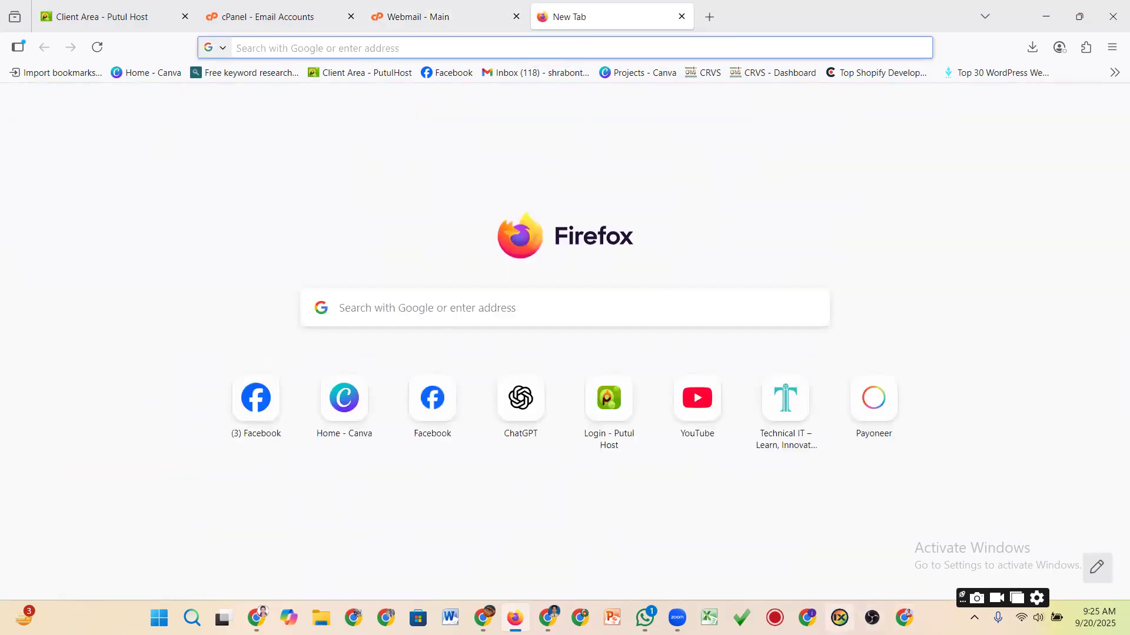
- Bring the Chrome window to the front and maximize it
{"action": "left_click", "coordinate": [807, 617]}
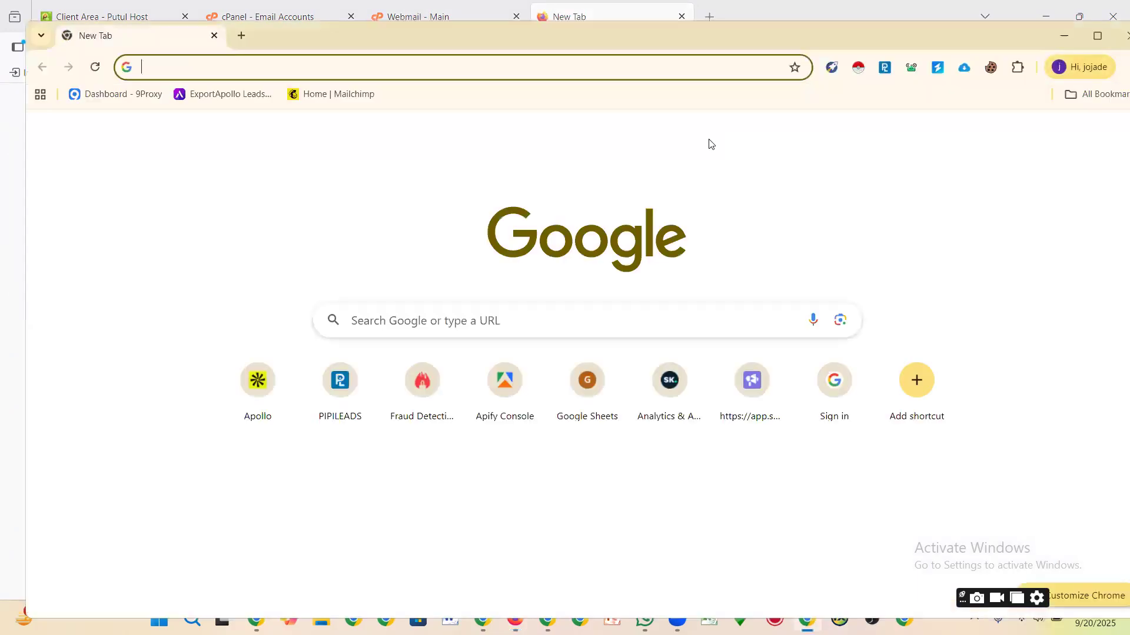
{"action": "left_click", "coordinate": [273, 380]}
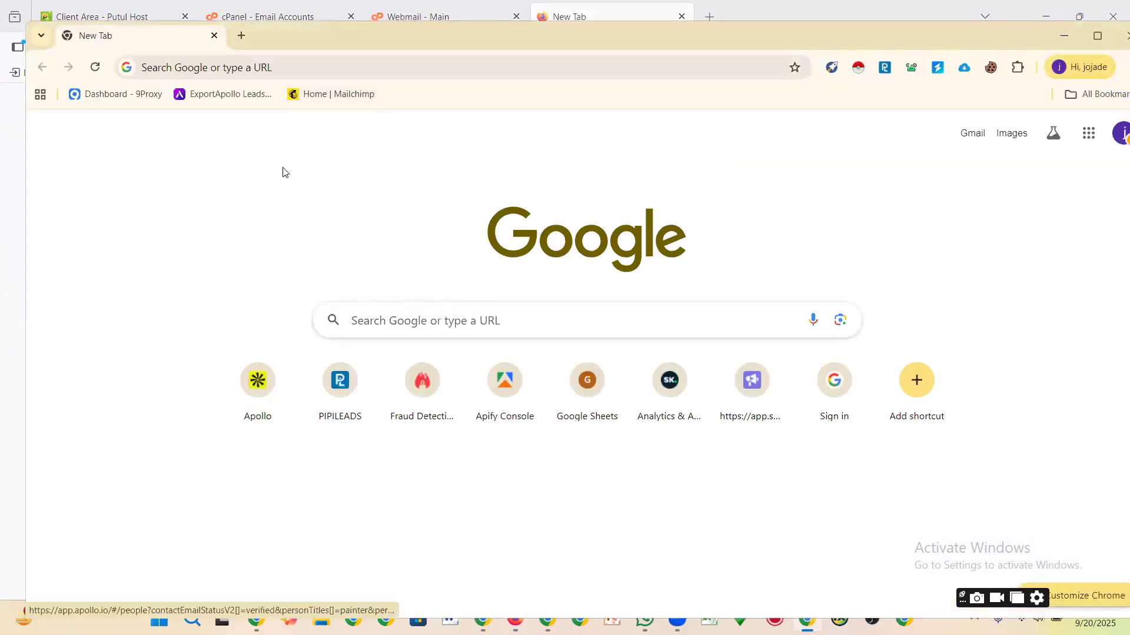
{"action": "left_click", "coordinate": [1066, 35]}
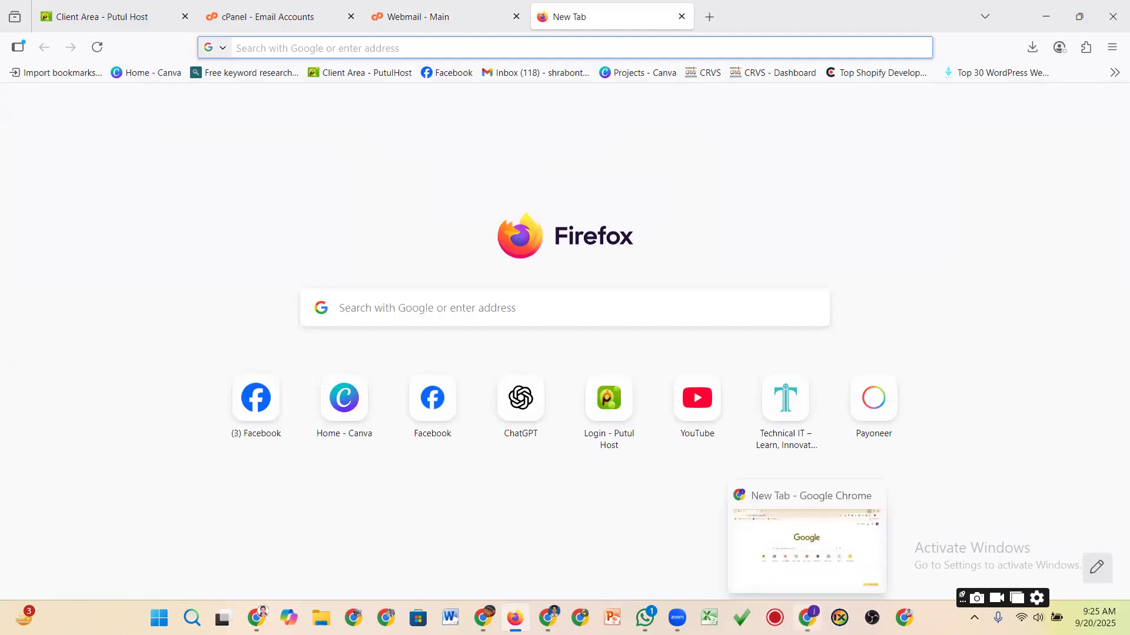
{"action": "left_click", "coordinate": [807, 618]}
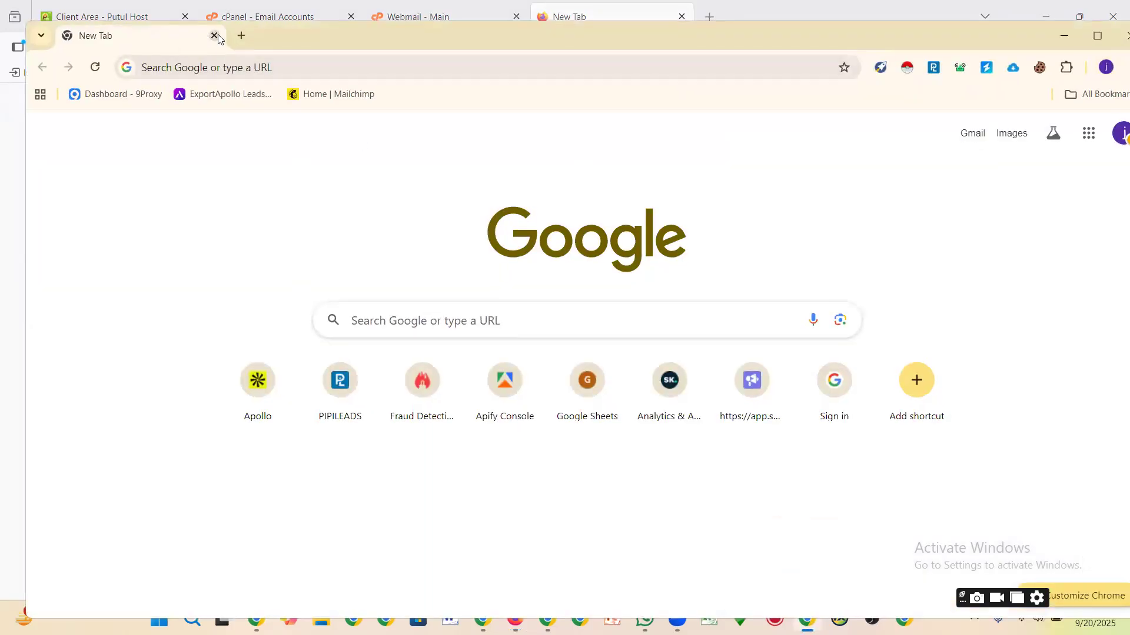
{"action": "left_click", "coordinate": [1098, 37]}
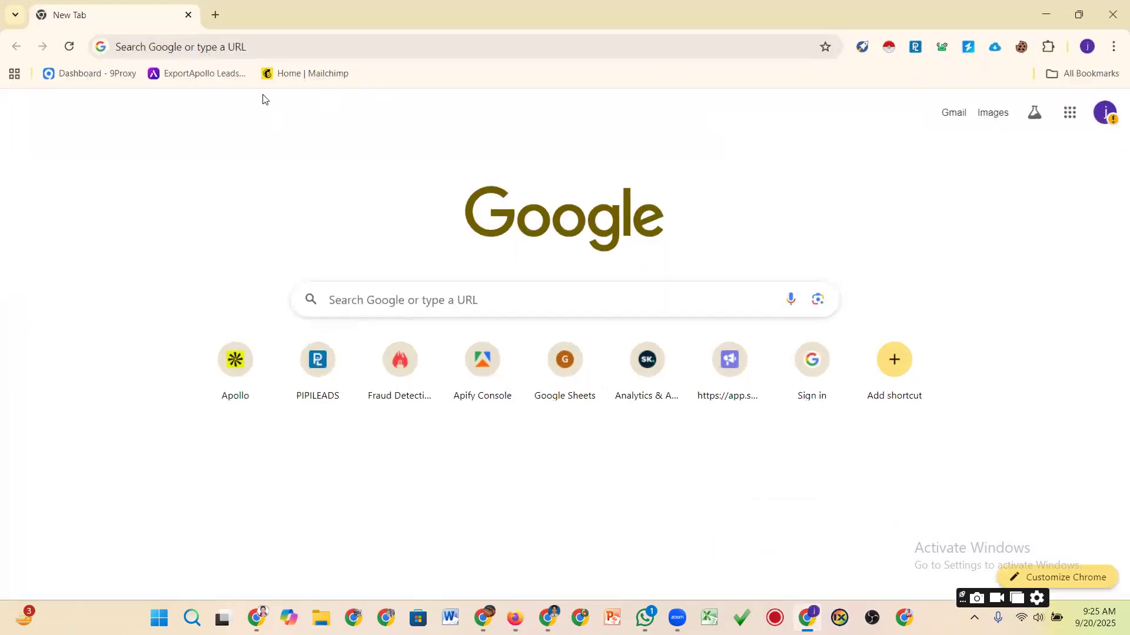
- Load apollo.io and dismiss its book-a-demo pop-up
{"action": "left_click", "coordinate": [265, 46]}
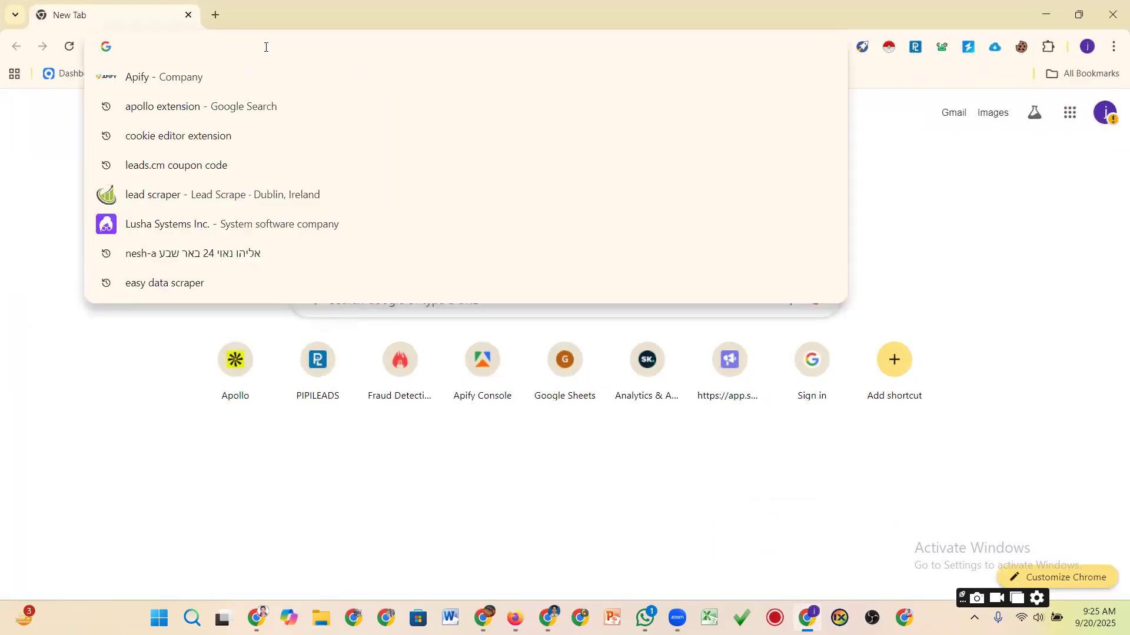
{"action": "type", "text": "A"}
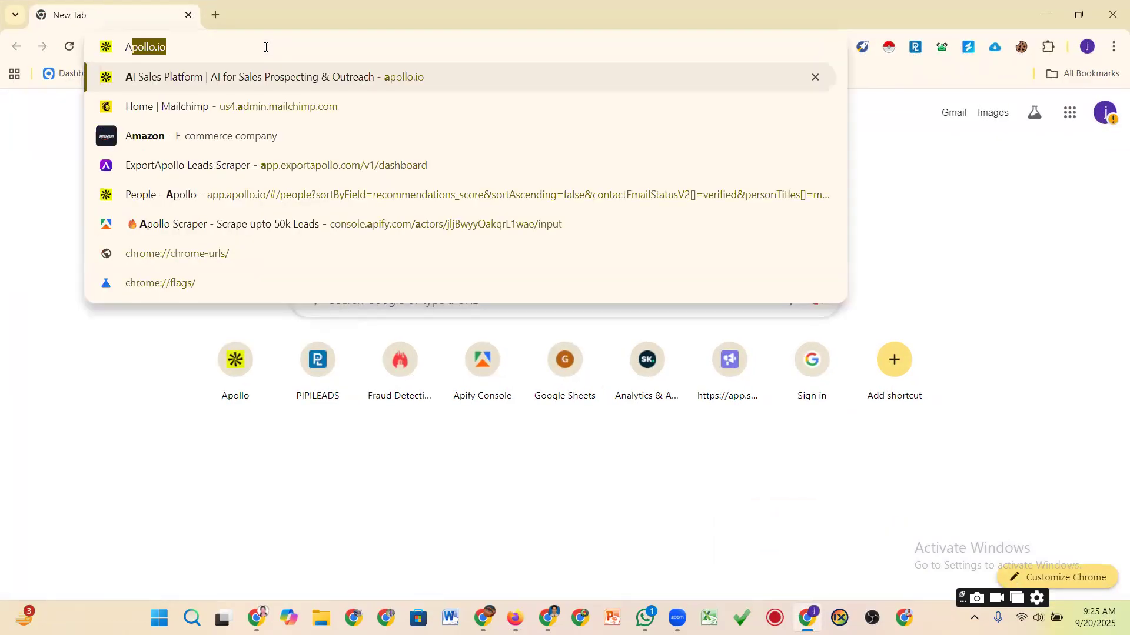
{"action": "type", "text": "pollo"}
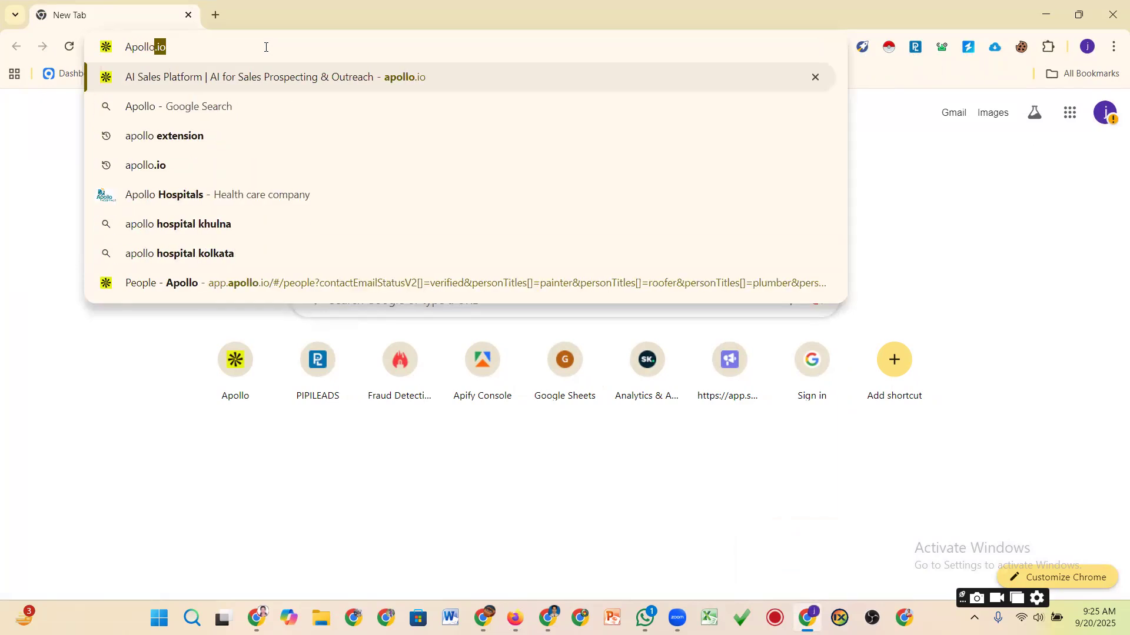
{"action": "type", "text": ".o"}
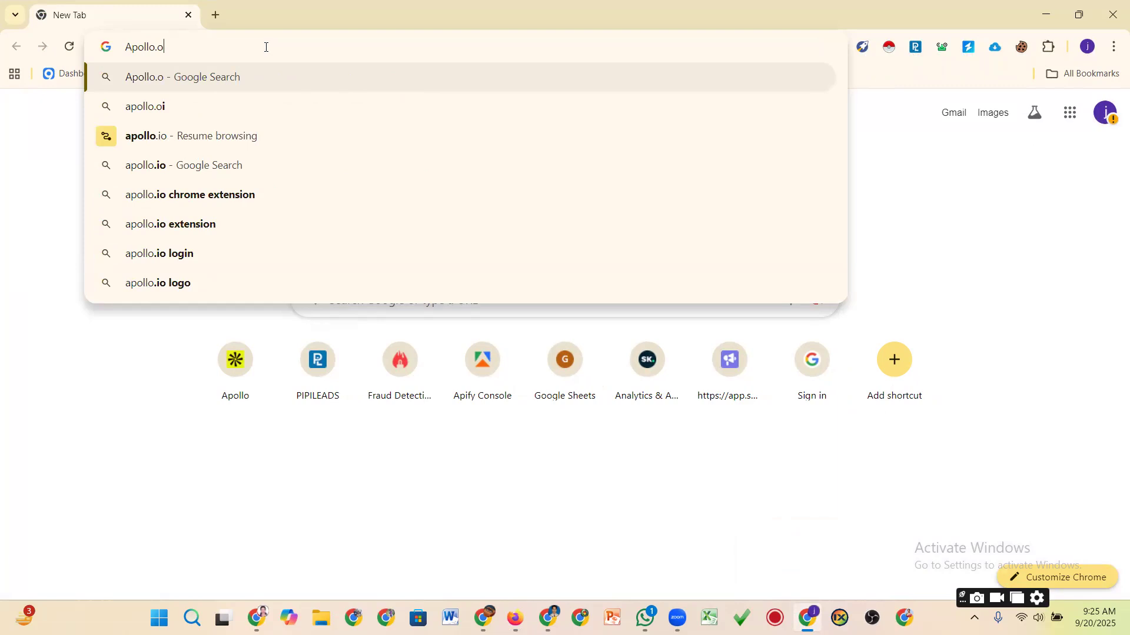
{"action": "key", "text": "BackSpace"}
{"action": "key", "text": "BackSpace"}
{"action": "type", "text": ".i"}
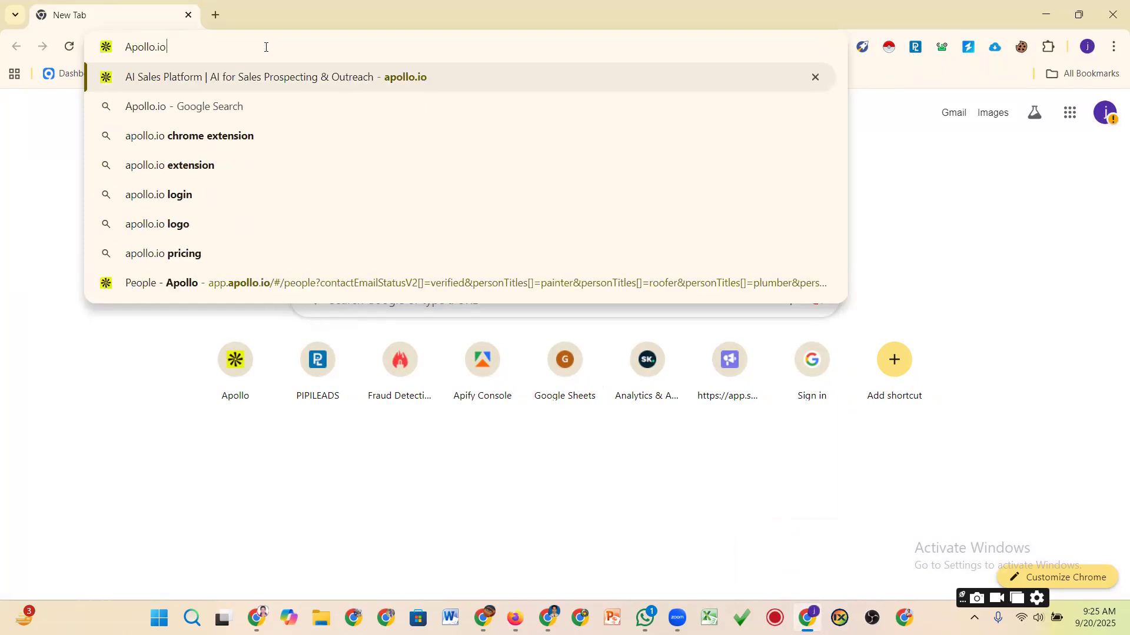
{"action": "key", "text": "Return"}
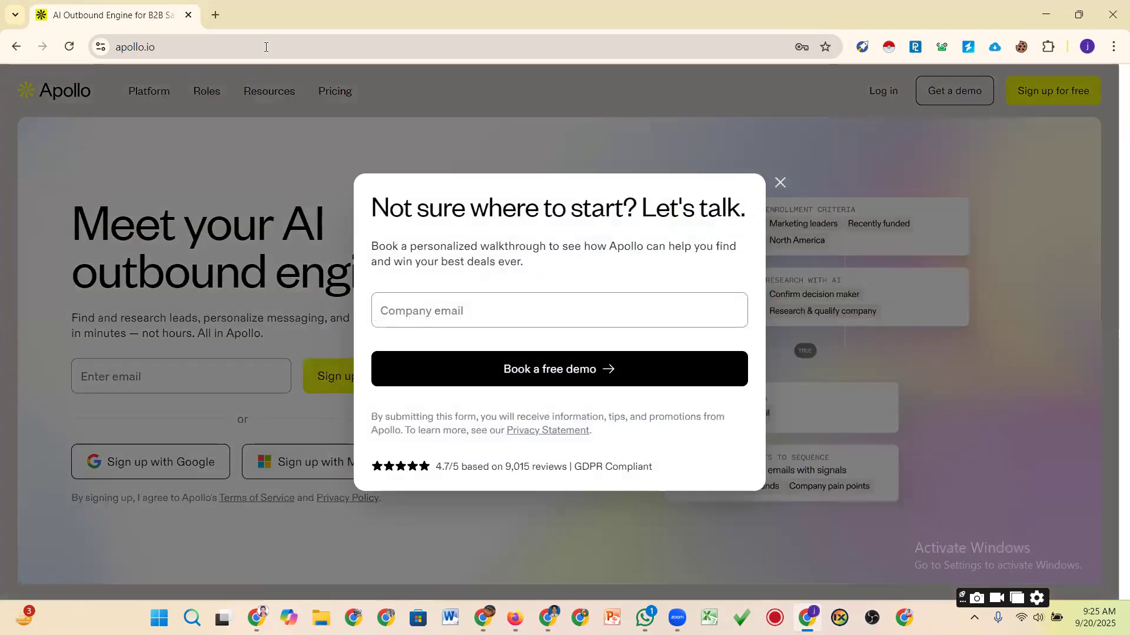
{"action": "left_click", "coordinate": [780, 182]}
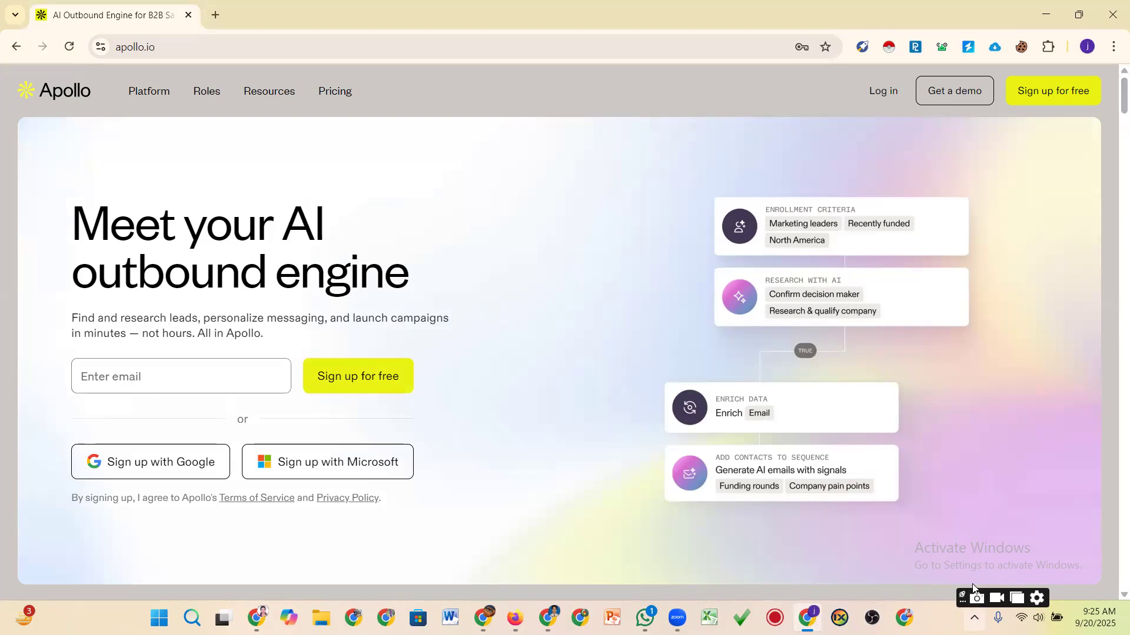
{"action": "left_click", "coordinate": [977, 598]}
{"action": "left_click_drag", "start_coordinate": [33, 340], "coordinate": [310, 403]}
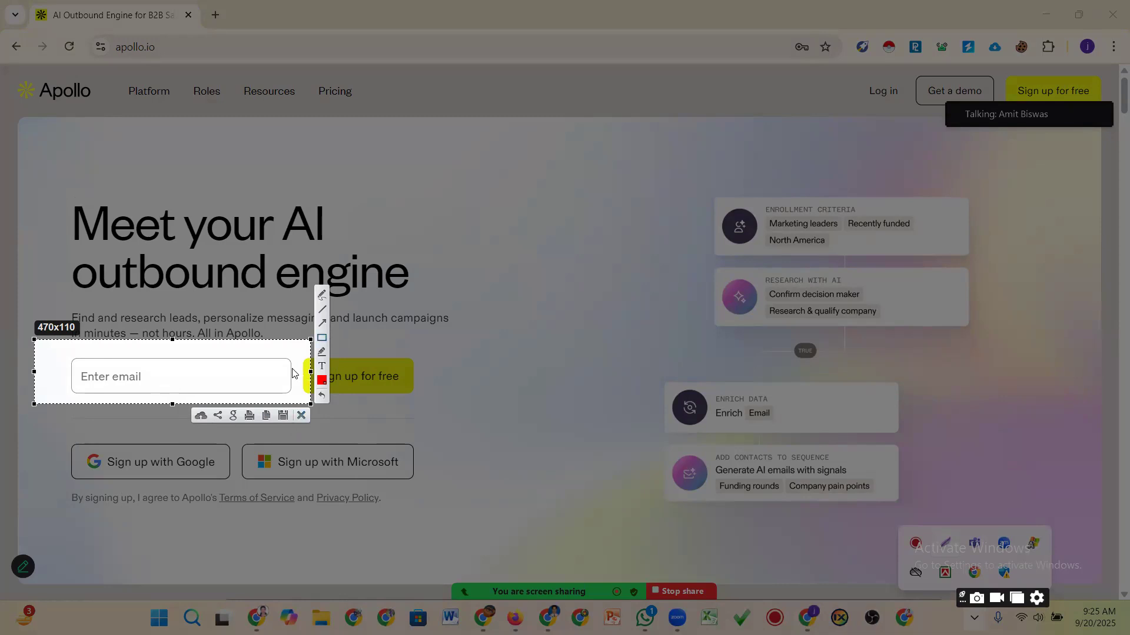
{"action": "left_click", "coordinate": [74, 372]}
{"action": "mouse_move", "coordinate": [51, 430]}
{"action": "left_mouse_down"}
{"action": "mouse_move", "coordinate": [83, 479]}
{"action": "mouse_move", "coordinate": [250, 495]}
{"action": "left_mouse_up"}
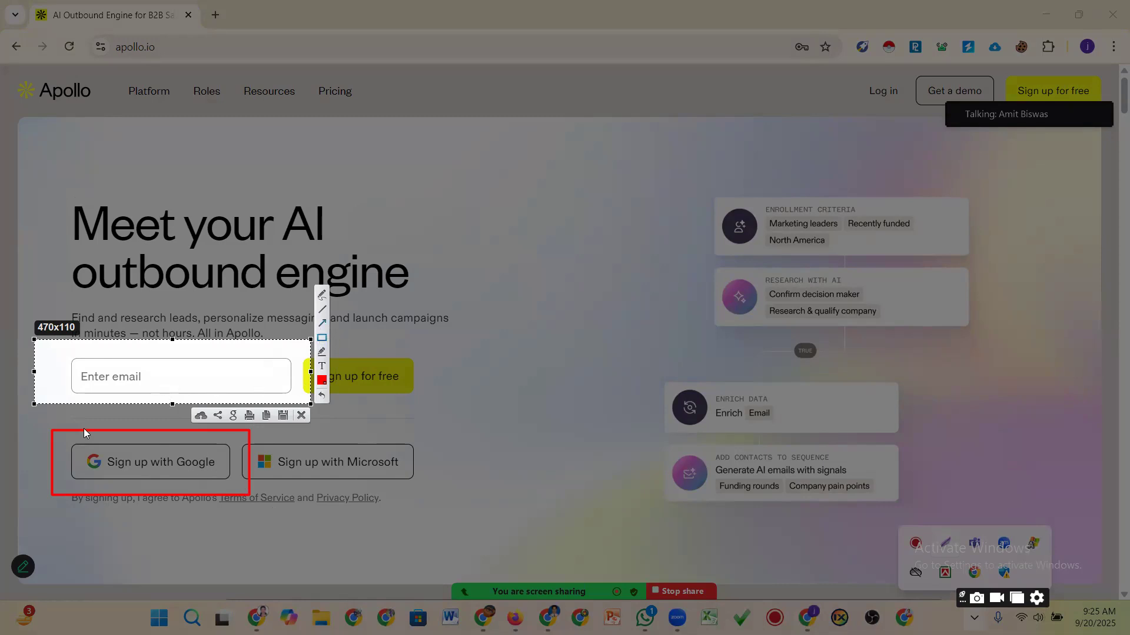
{"action": "left_click_drag", "start_coordinate": [37, 452], "coordinate": [110, 387]}
{"action": "left_click_drag", "start_coordinate": [51, 546], "coordinate": [115, 480]}
{"action": "left_click", "coordinate": [301, 416]}
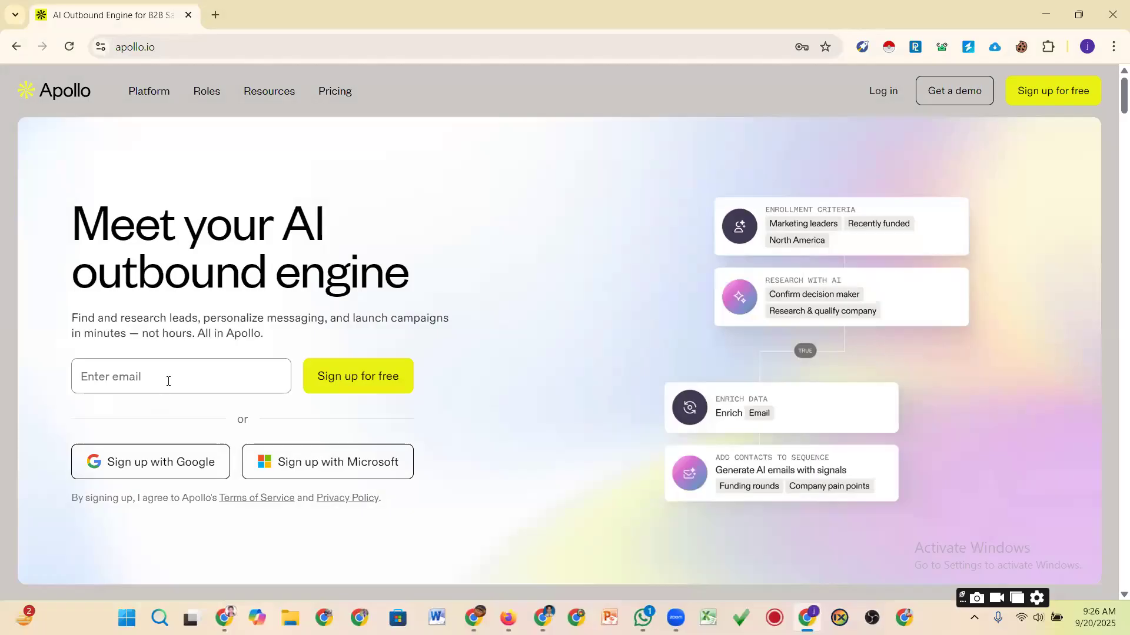
{"action": "left_click", "coordinate": [171, 379]}
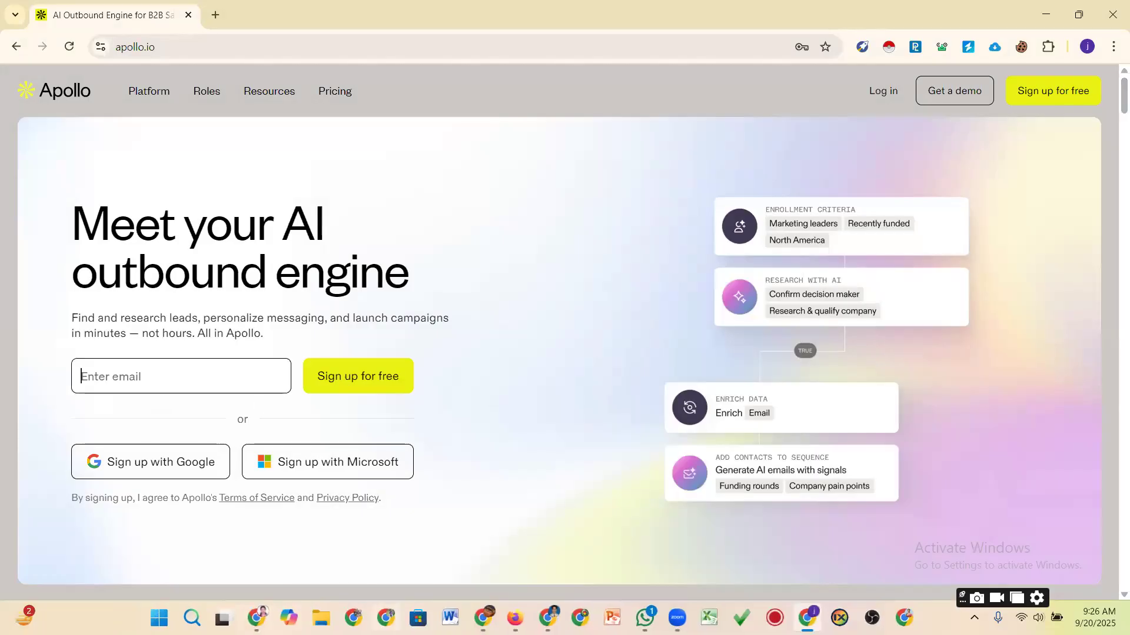
{"action": "mouse_move", "coordinate": [677, 618]}
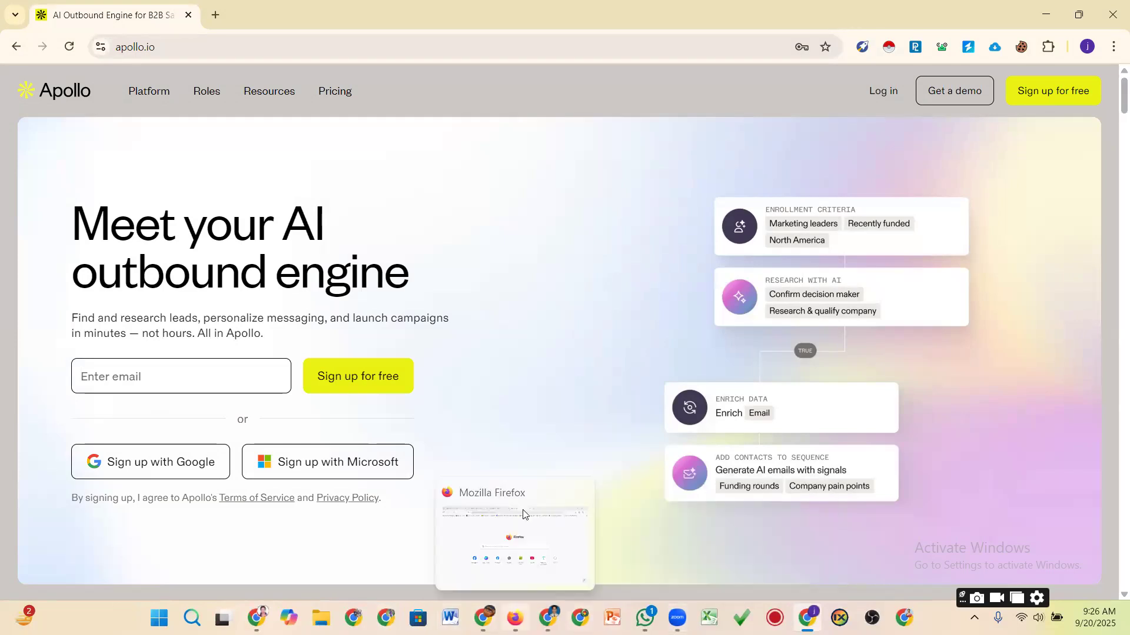
{"action": "left_click", "coordinate": [523, 513]}
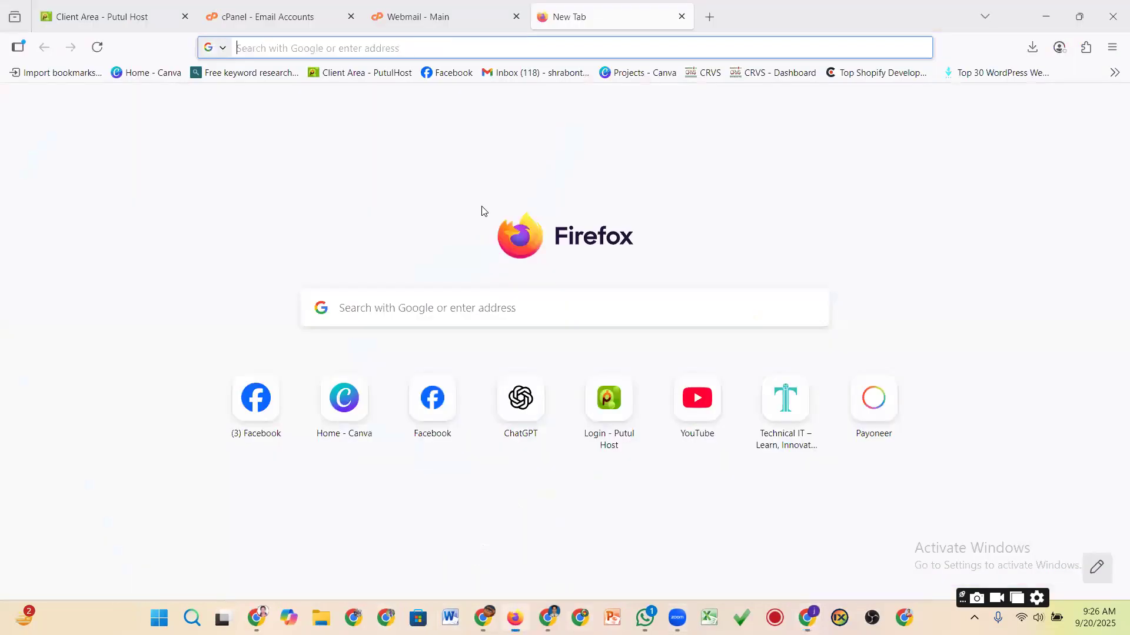
{"action": "left_click", "coordinate": [498, 18]}
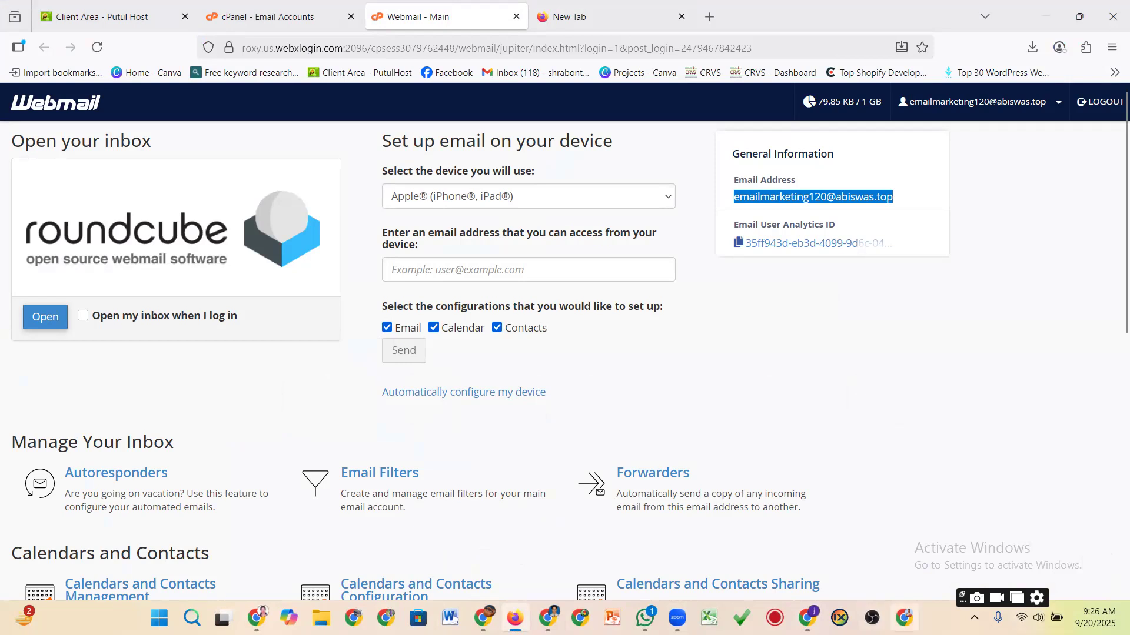
{"action": "left_click", "coordinate": [808, 618]}
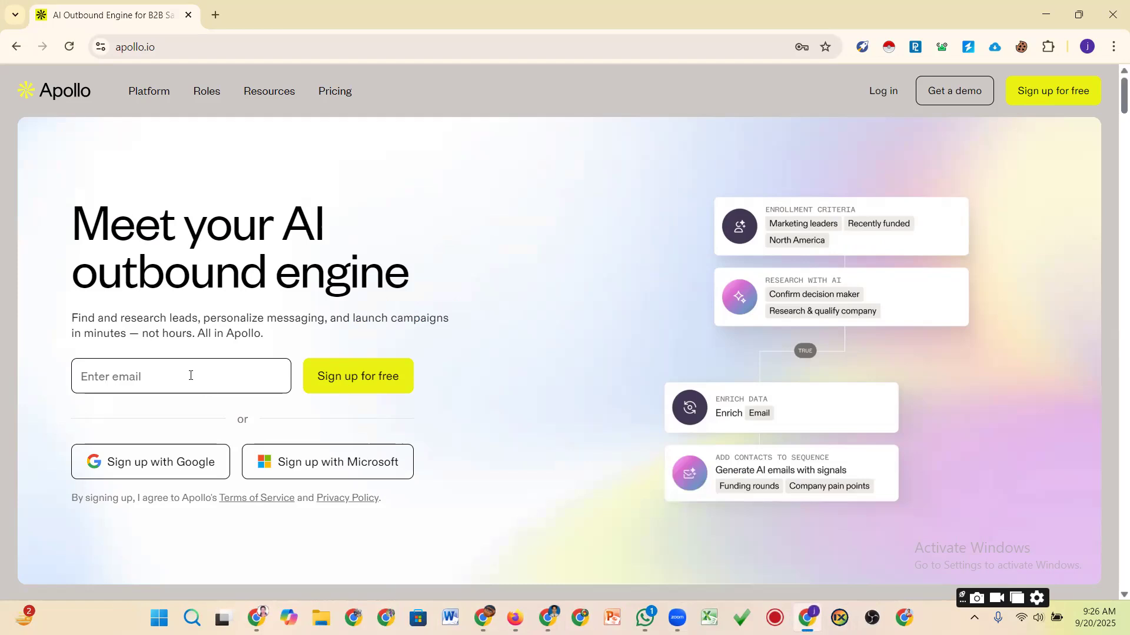
- Paste the webmail address into Apollo's sign-up field, choose Sign up with Google, then clear the field
{"action": "left_click", "coordinate": [190, 375]}
{"action": "key", "text": "ctrl+v"}
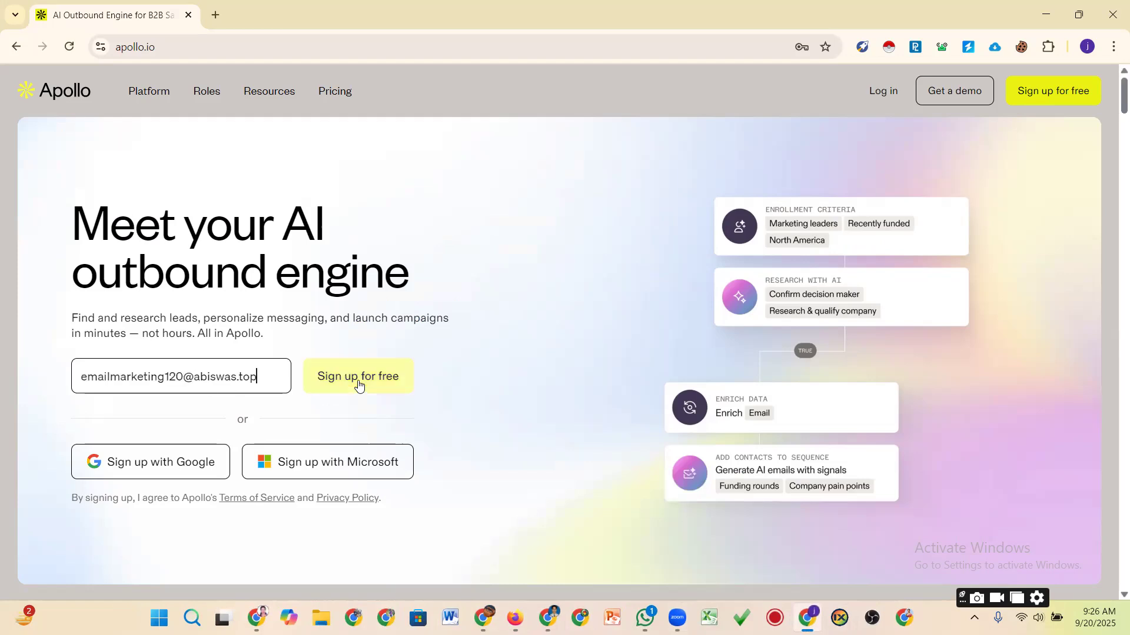
{"action": "left_click", "coordinate": [168, 469]}
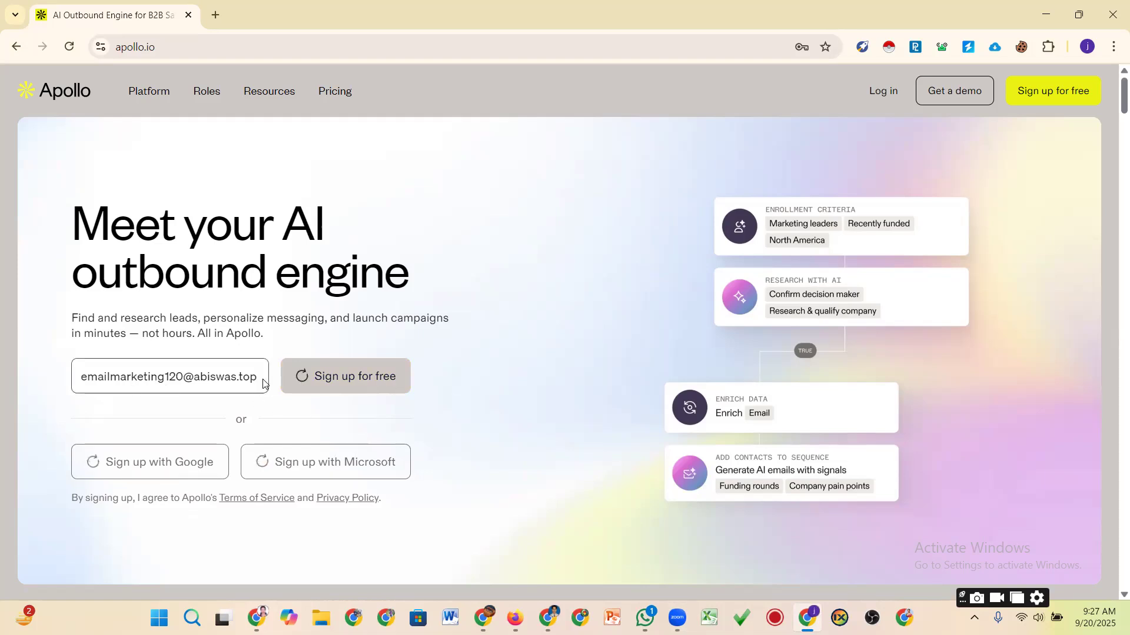
{"action": "left_click", "coordinate": [243, 378]}
{"action": "key", "text": "ctrl+a"}
{"action": "key", "text": "ctrl+c"}
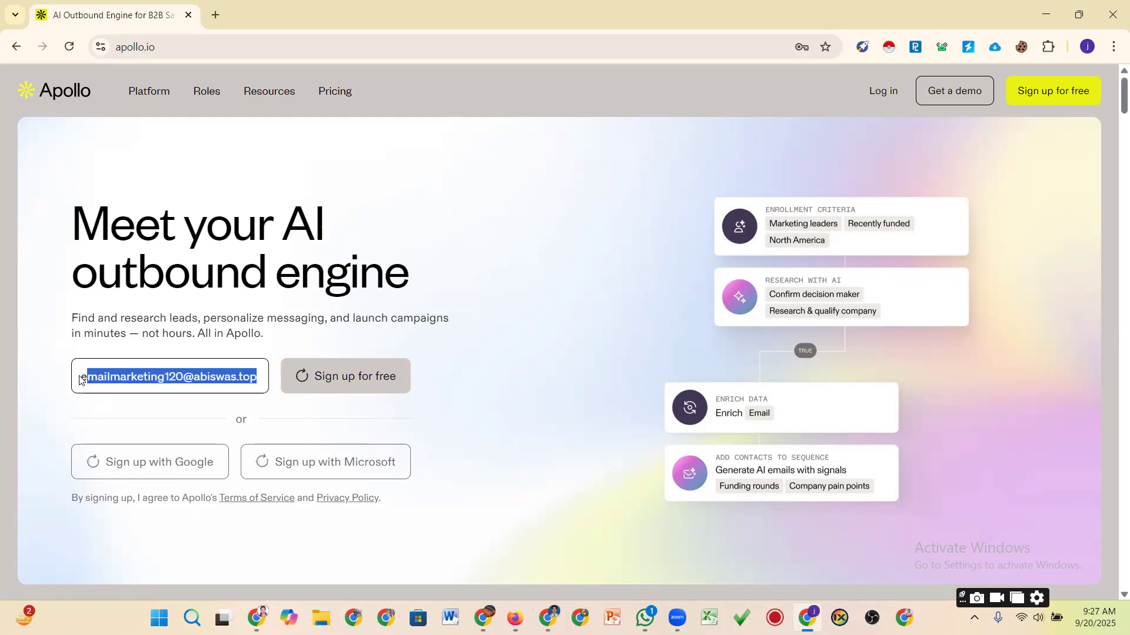
{"action": "key", "text": "BackSpace"}
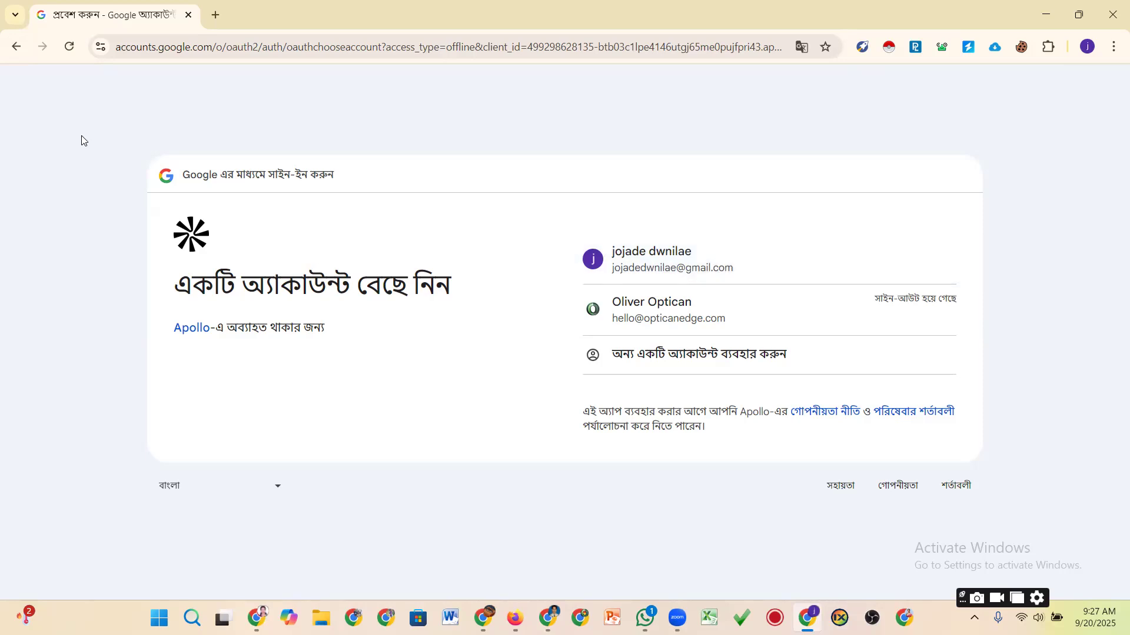
- Return to Apollo's home page and submit free sign-up with the pasted address twice
{"action": "left_click", "coordinate": [12, 53]}
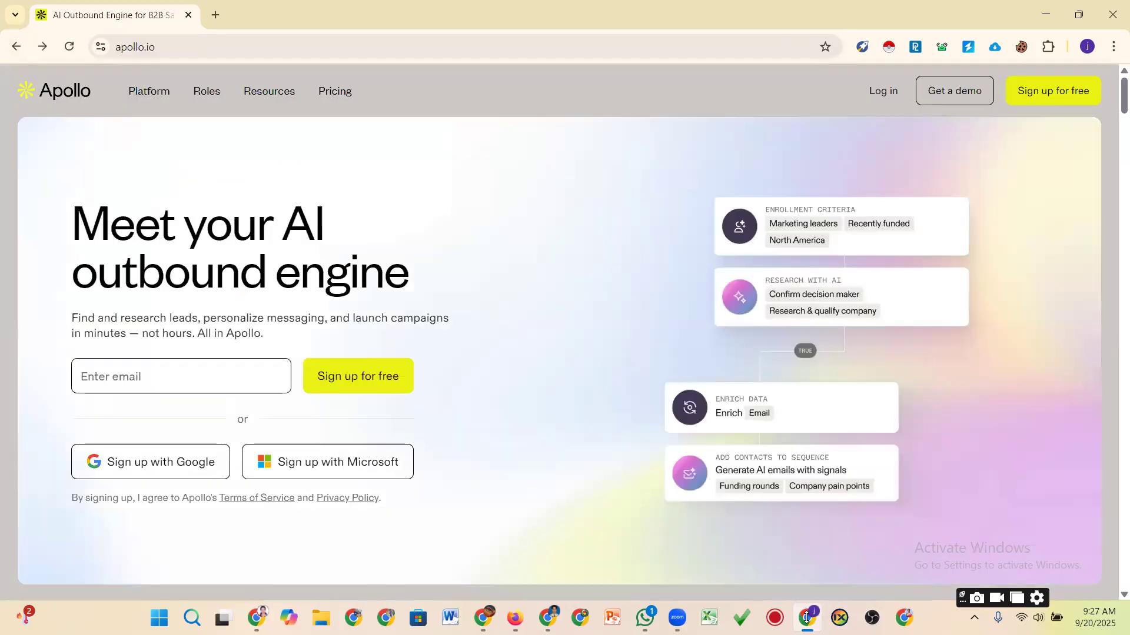
{"action": "left_click", "coordinate": [181, 377]}
{"action": "key", "text": "ctrl+v"}
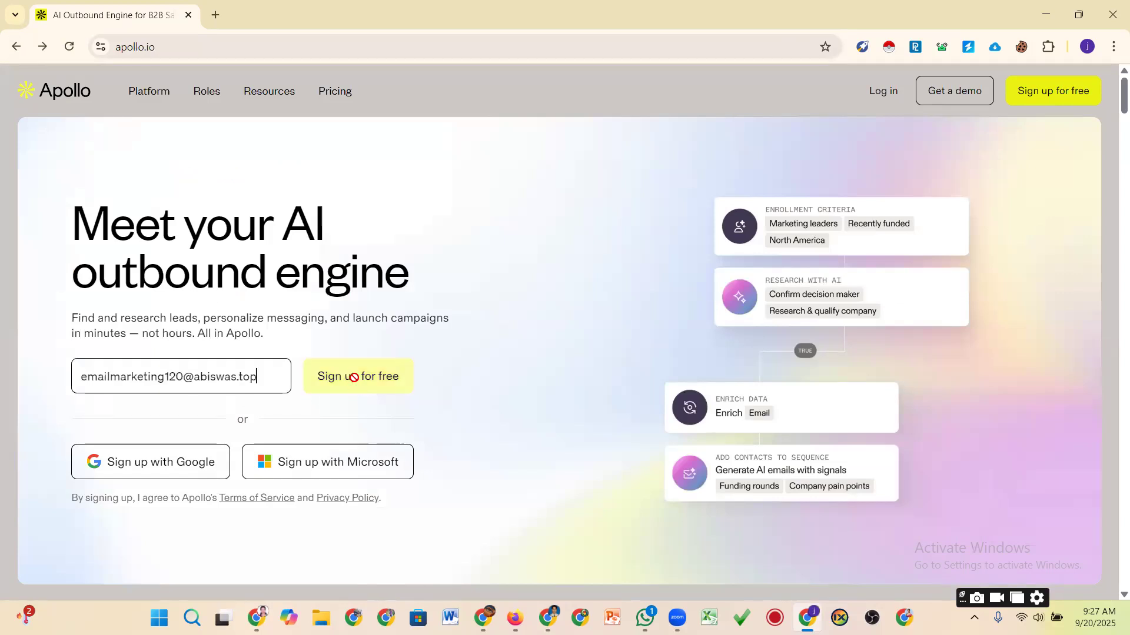
{"action": "left_click", "coordinate": [354, 378]}
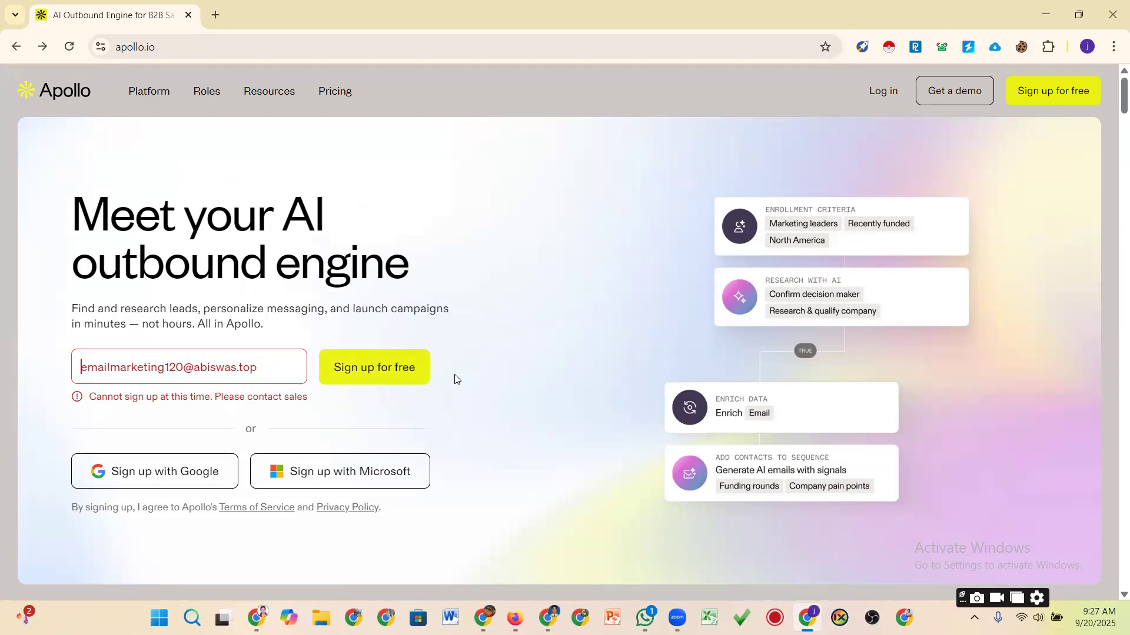
{"action": "left_click", "coordinate": [391, 369]}
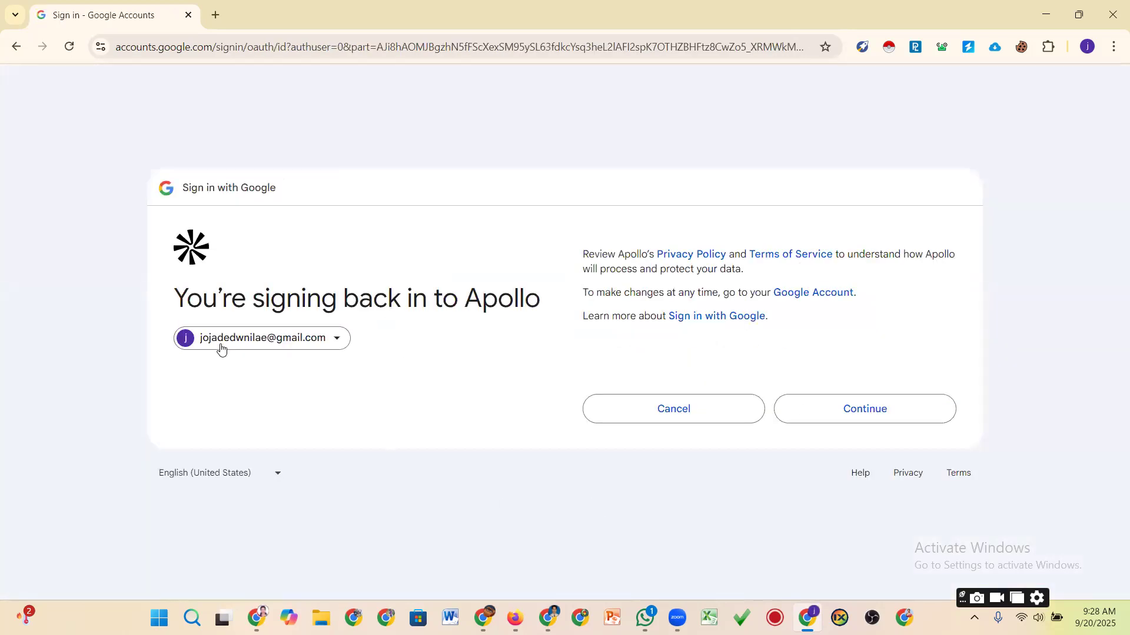
- Continue the Google sign-in to Apollo, then back out of the connection error page
{"action": "left_click", "coordinate": [855, 417]}
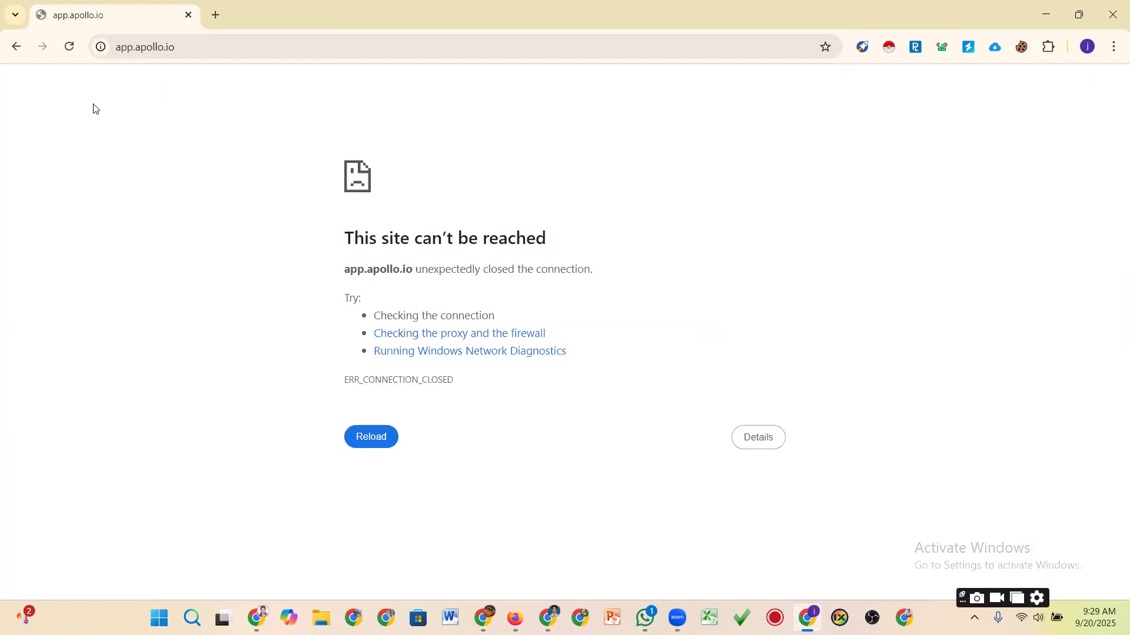
{"action": "left_click", "coordinate": [16, 47]}
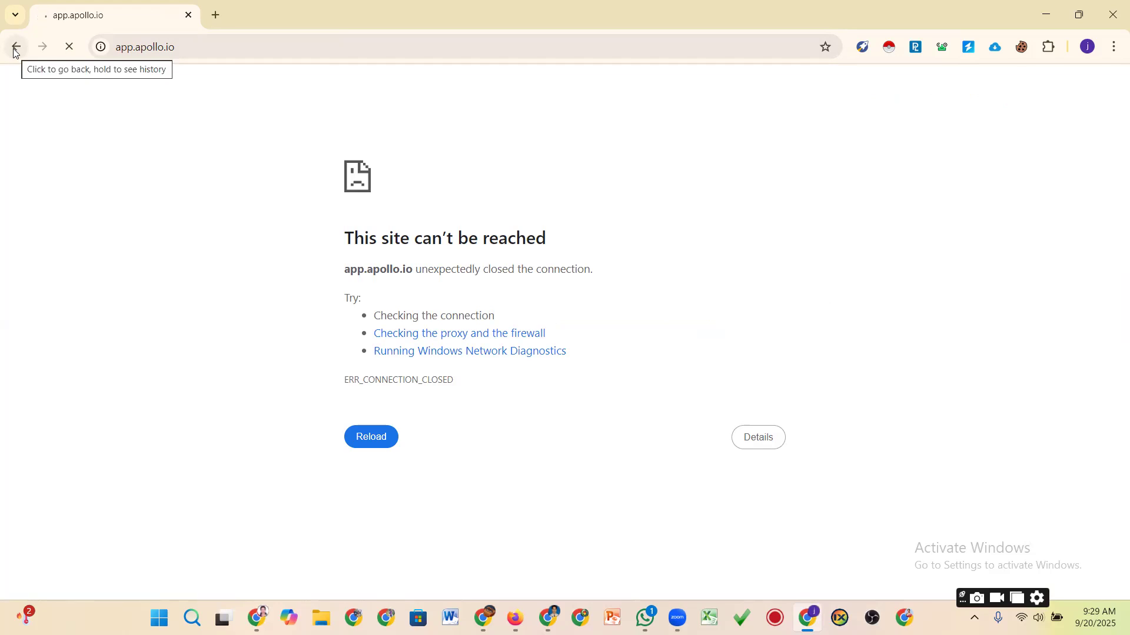
{"action": "left_click", "coordinate": [13, 49]}
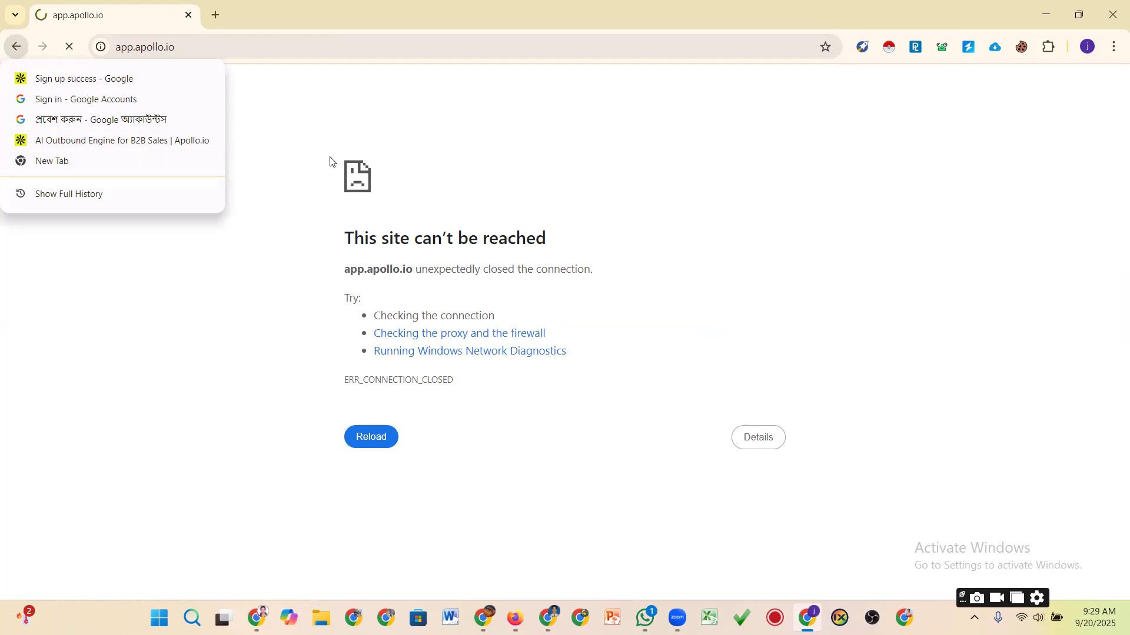
{"action": "left_click", "coordinate": [130, 106]}
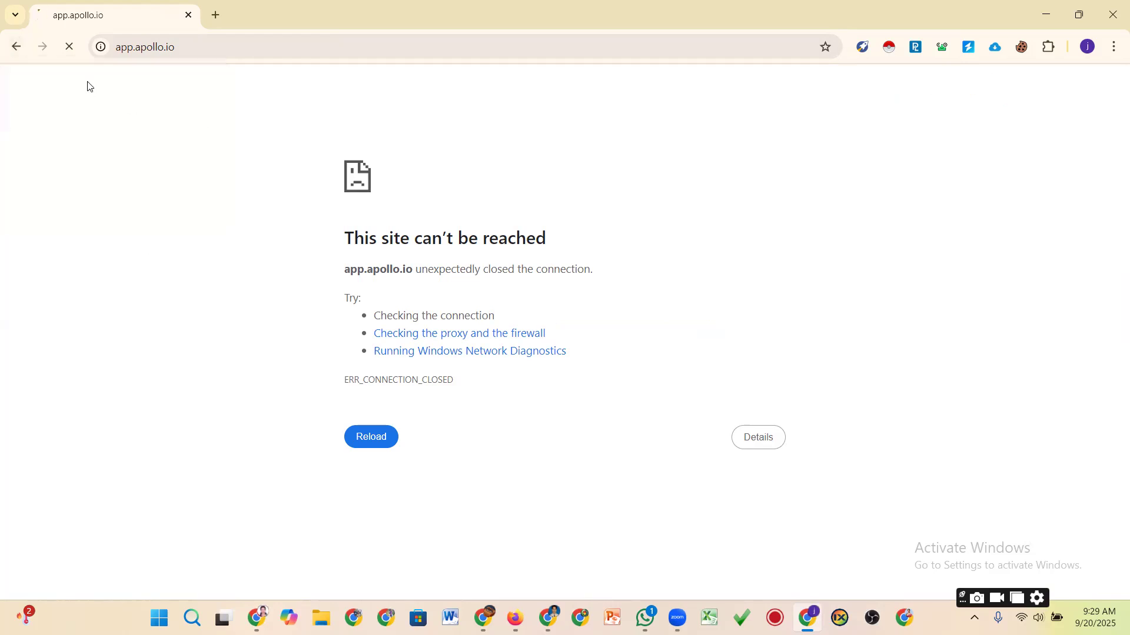
{"action": "left_click", "coordinate": [17, 48]}
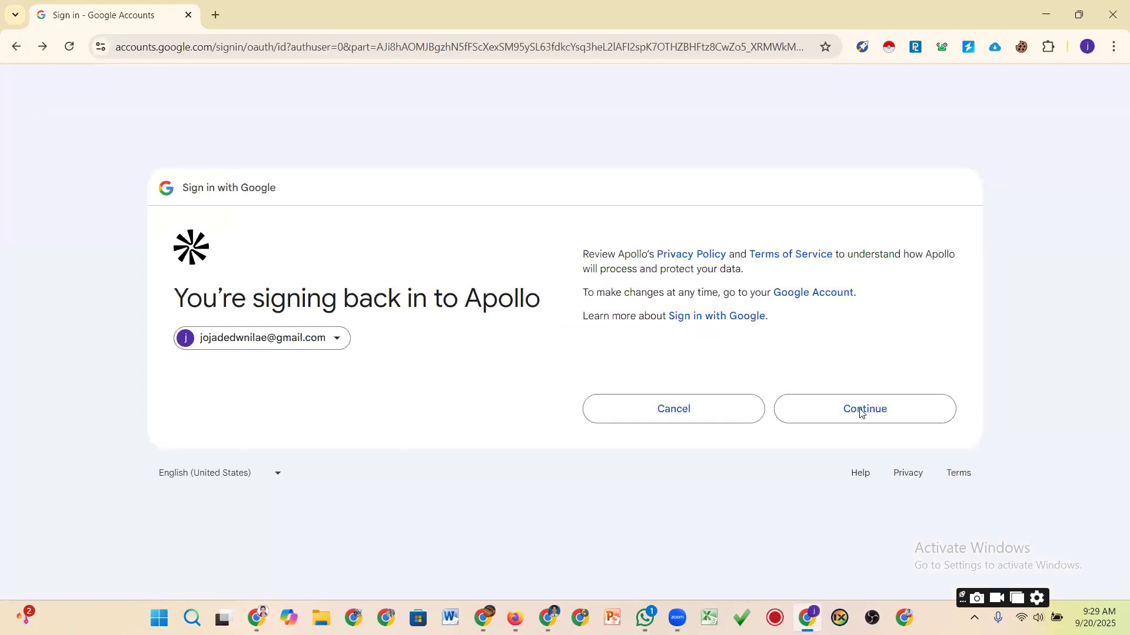
- Retry the Apollo sign-in, back out of the timeout error, and bring Firefox Webmail forward
{"action": "left_click", "coordinate": [860, 412]}
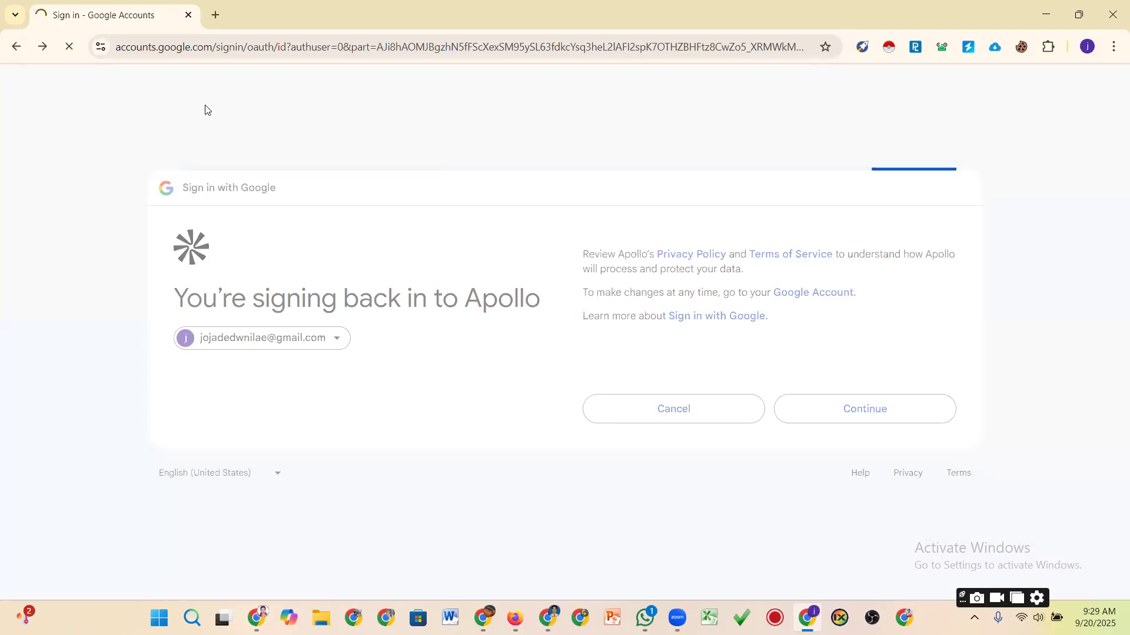
{"action": "left_click", "coordinate": [13, 47]}
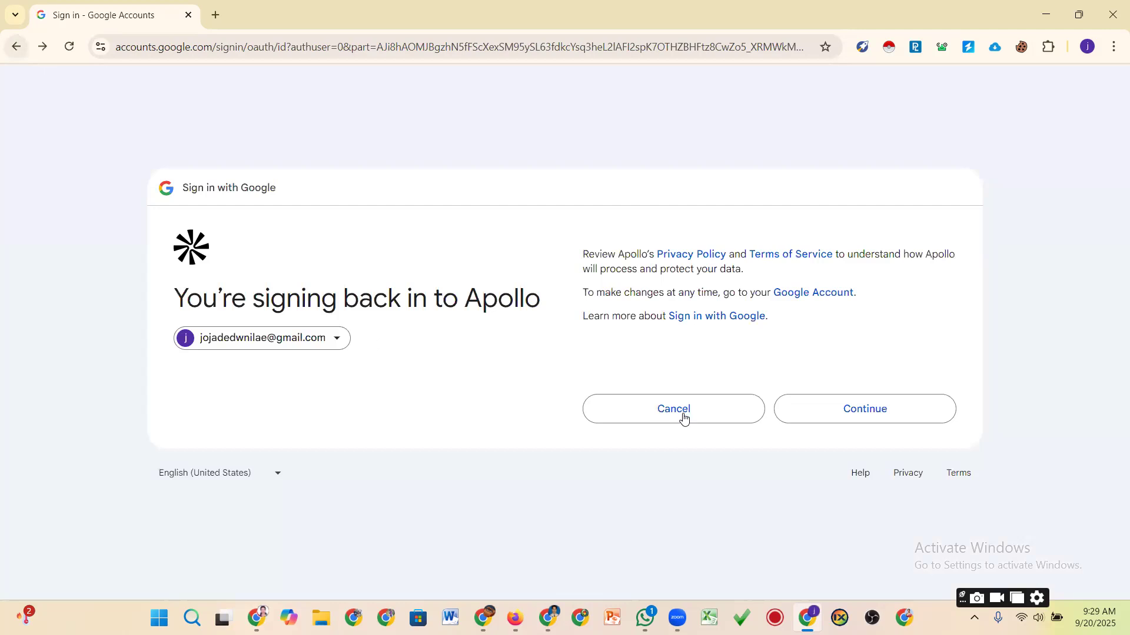
{"action": "left_click", "coordinate": [14, 49]}
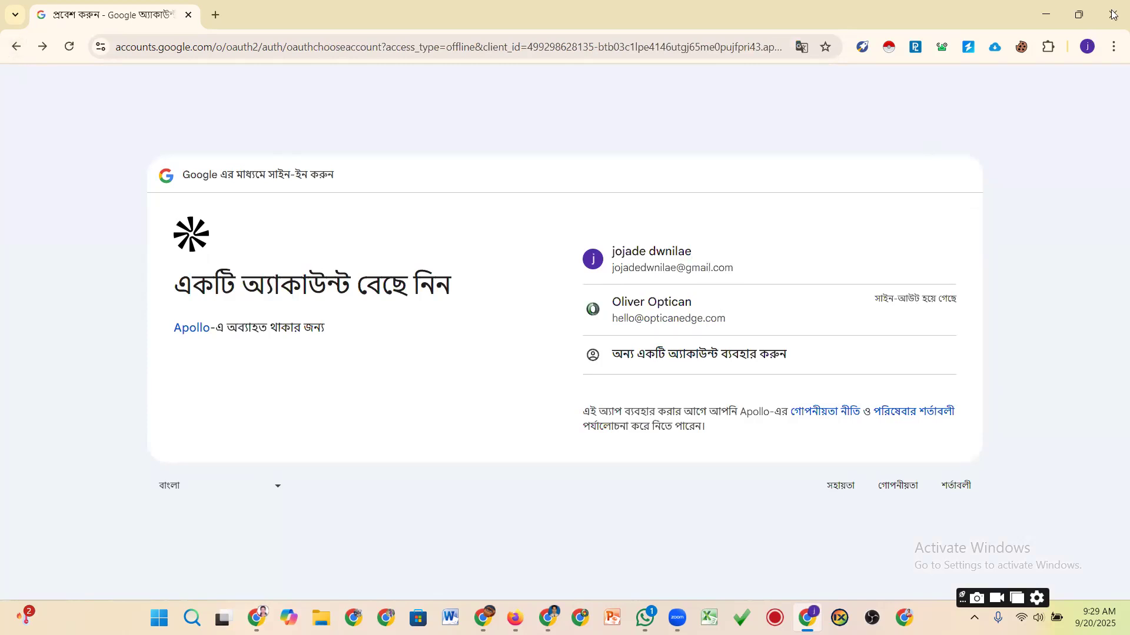
{"action": "left_click", "coordinate": [840, 617]}
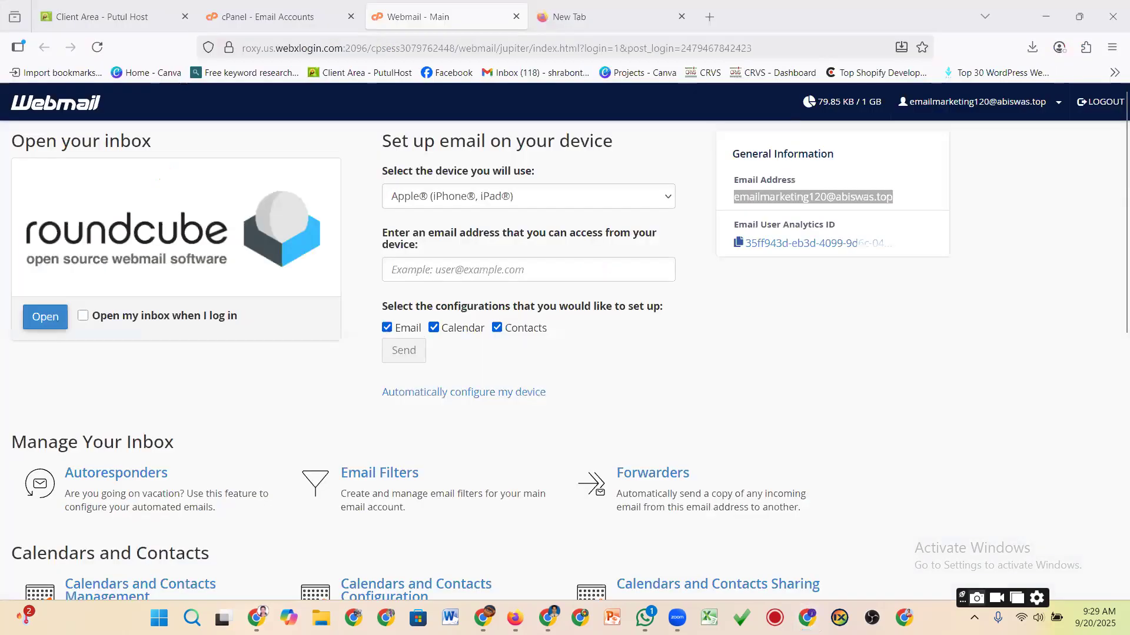
- Maximize another Chrome window, start Apollo's Google sign-up, pick an account, then close the verification window
{"action": "left_click", "coordinate": [904, 617]}
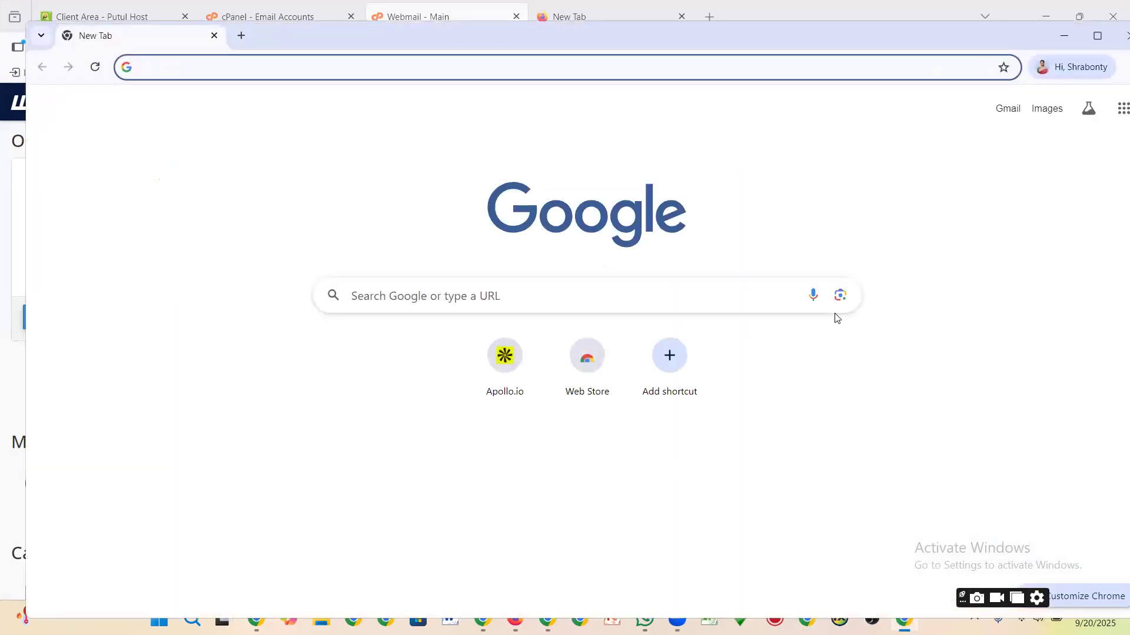
{"action": "mouse_move", "coordinate": [1098, 42]}
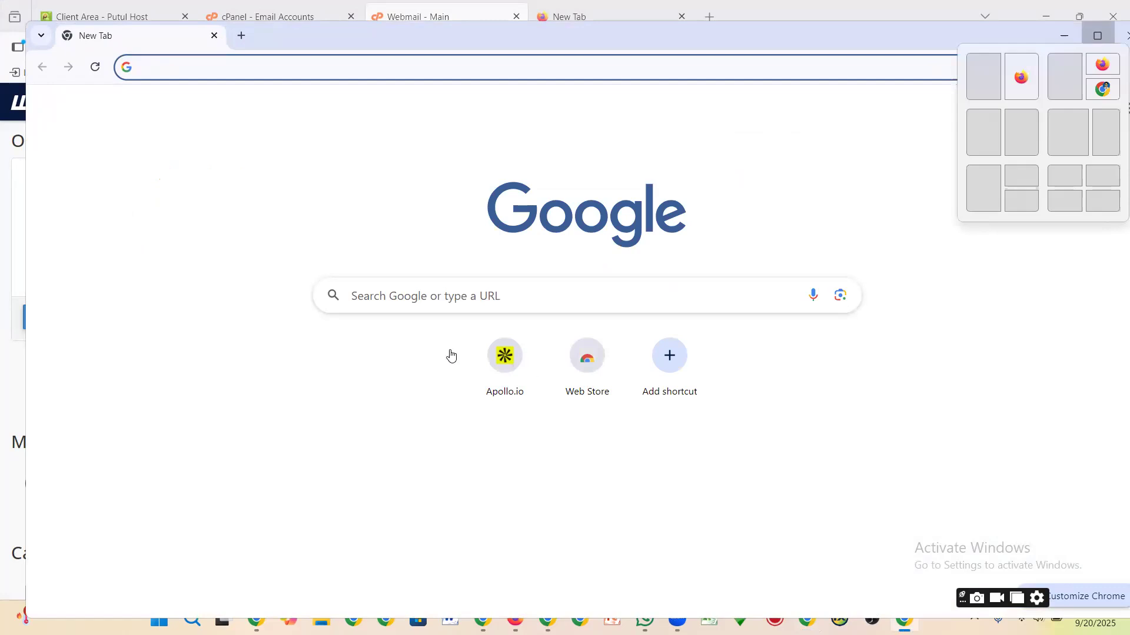
{"action": "key", "text": "super+Up"}
{"action": "left_click", "coordinate": [488, 348]}
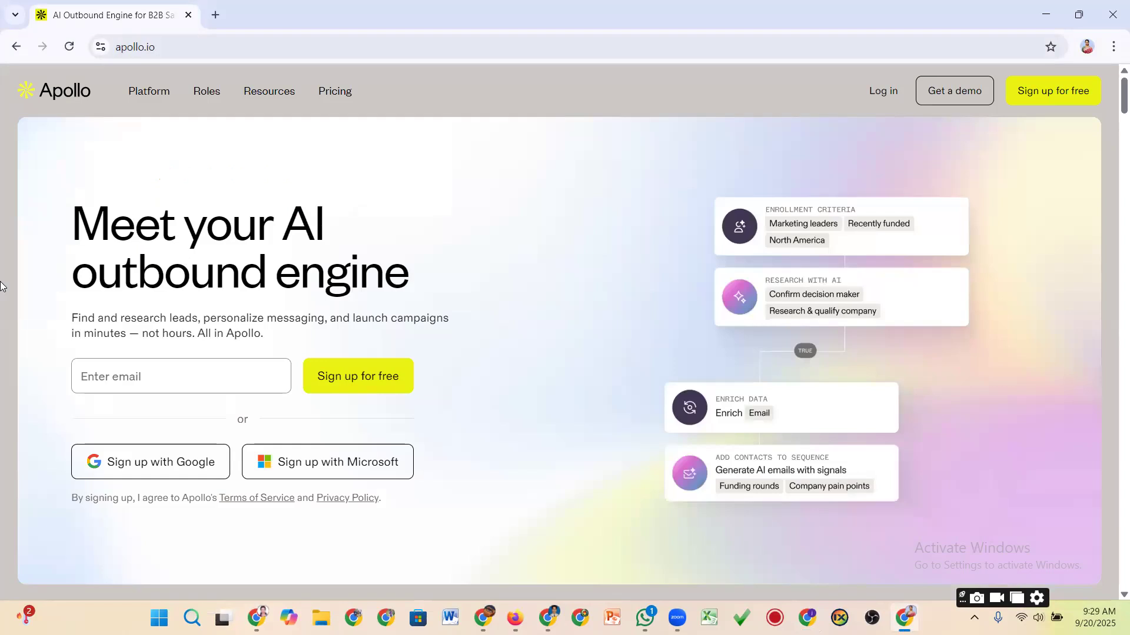
{"action": "left_click", "coordinate": [163, 474]}
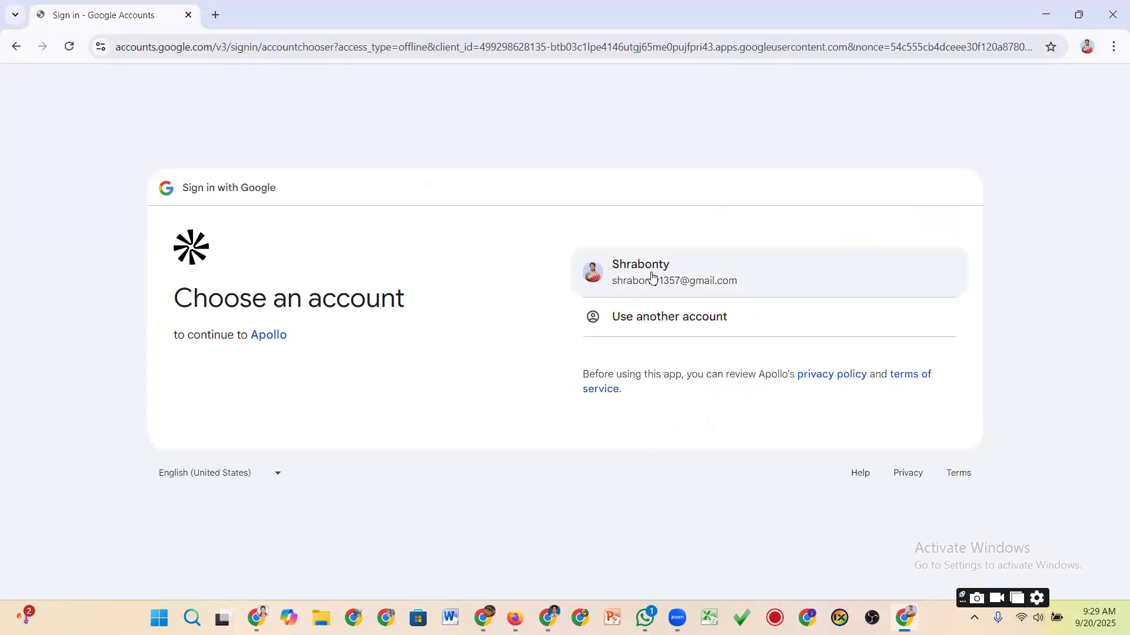
{"action": "left_click", "coordinate": [642, 273]}
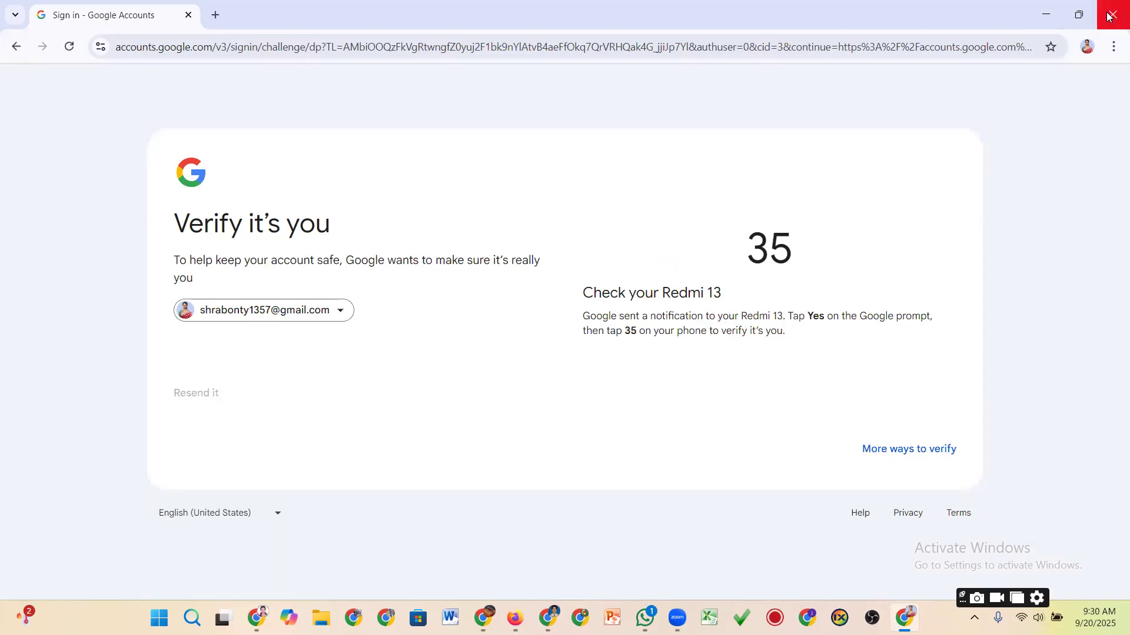
{"action": "left_click", "coordinate": [1086, 21]}
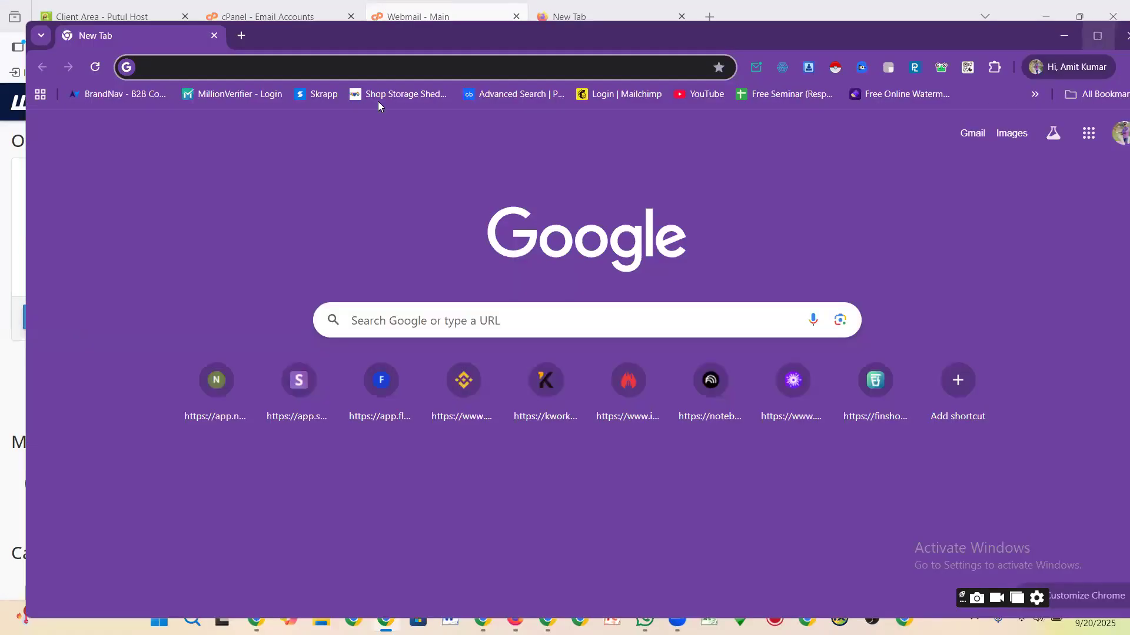
- Maximize Chrome, go to apollo.io and continue the Google sign-in
{"action": "double_click", "coordinate": [323, 43]}
{"action": "left_click", "coordinate": [323, 43]}
{"action": "type", "text": "a"}
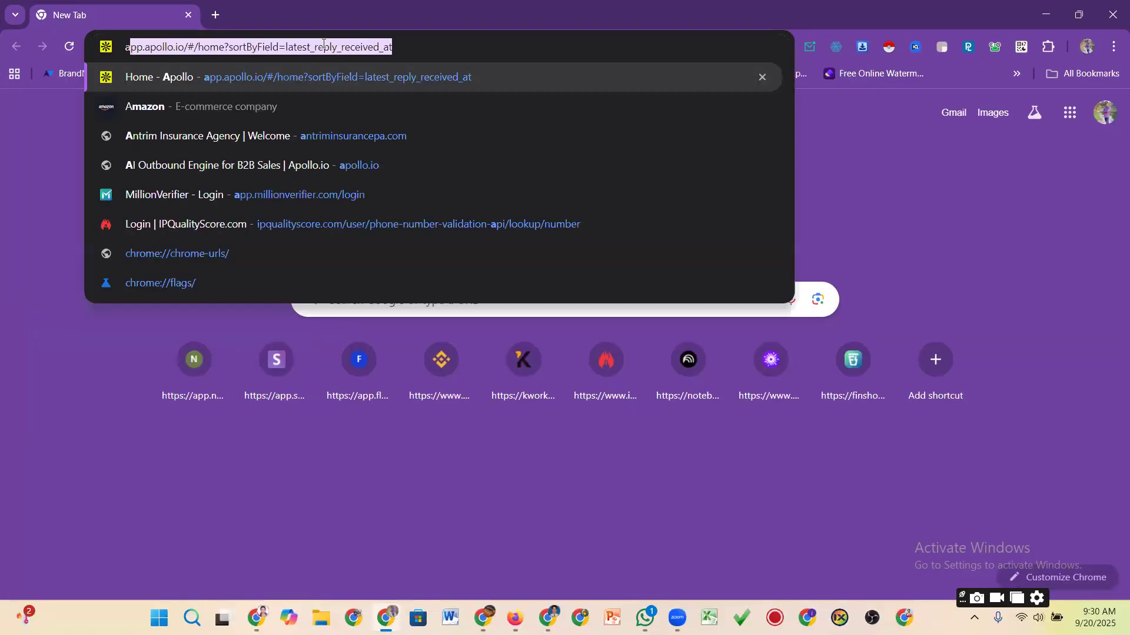
{"action": "type", "text": "p"}
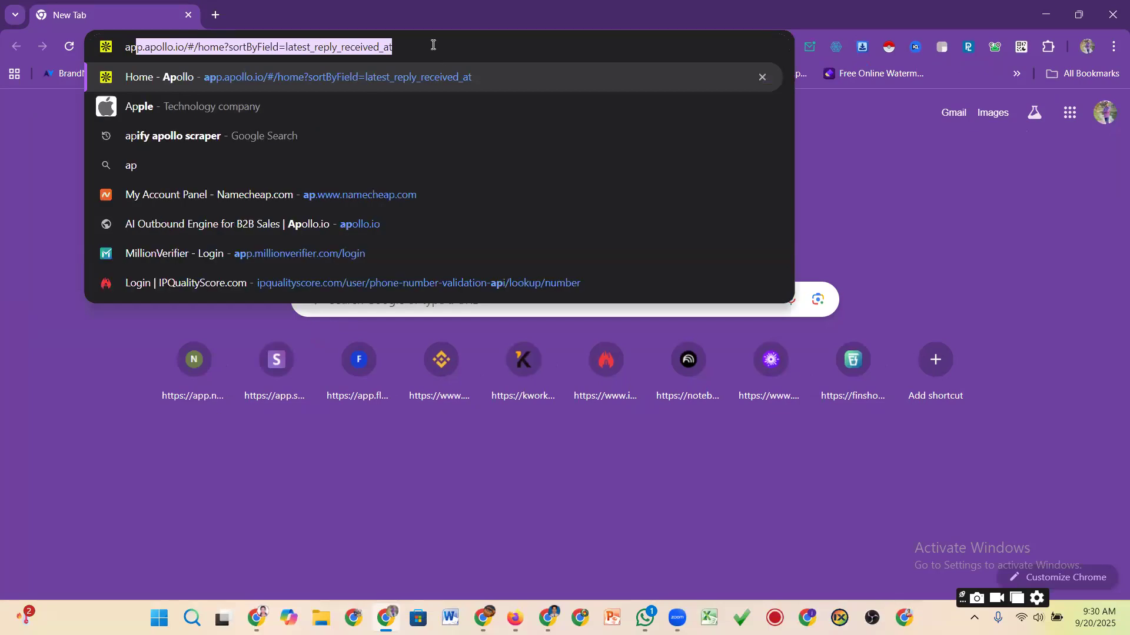
{"action": "type", "text": "ollo"}
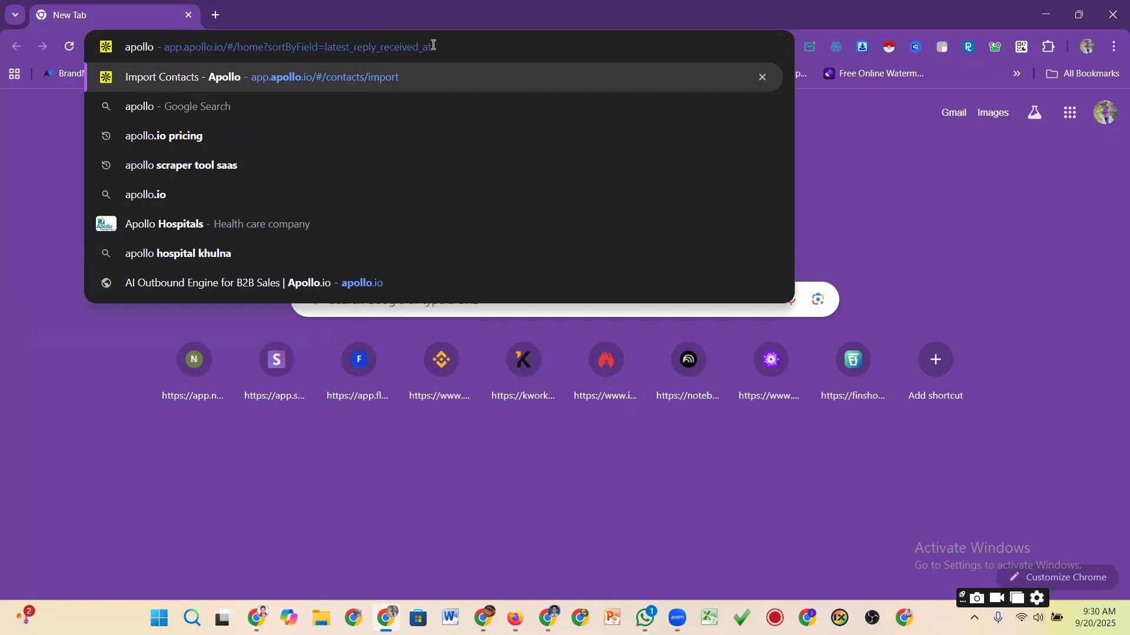
{"action": "type", "text": ".io"}
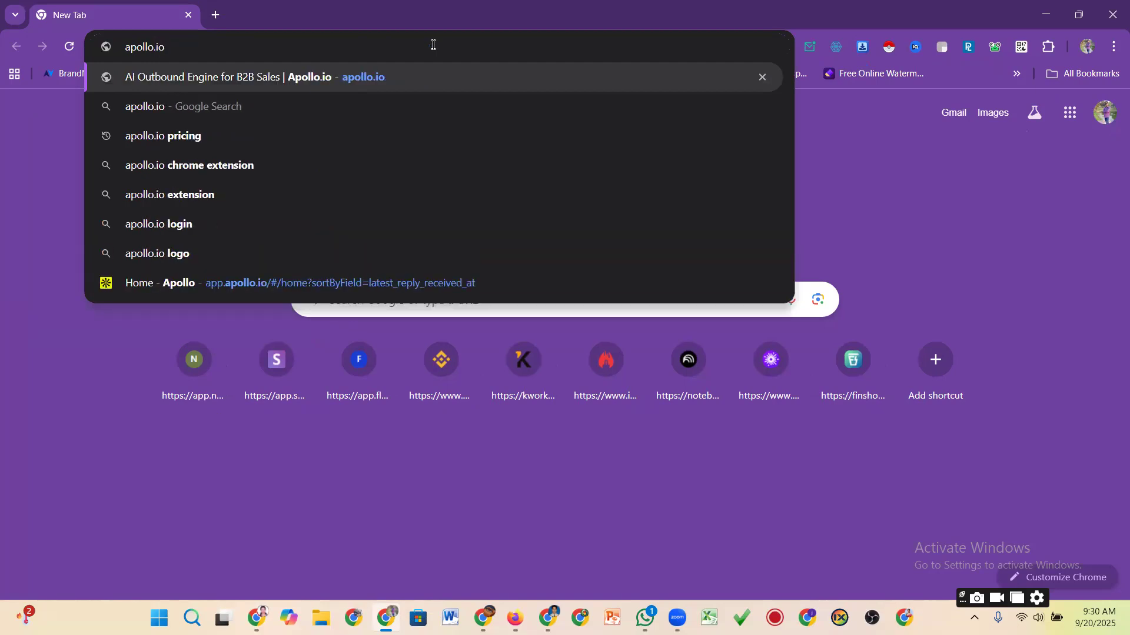
{"action": "key", "text": "Return"}
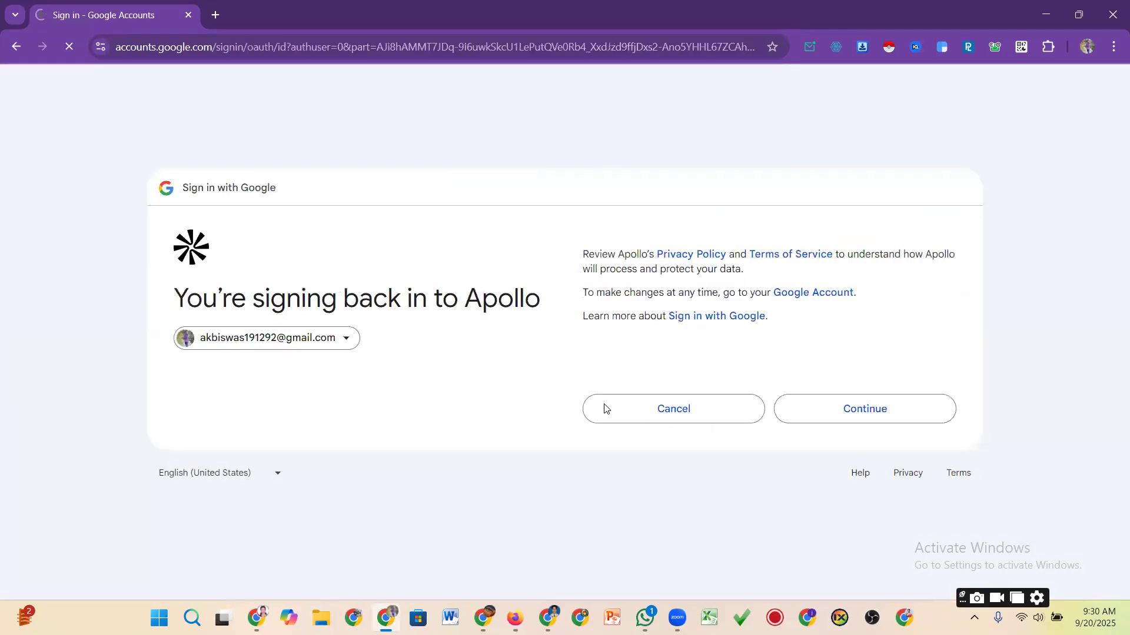
{"action": "left_click", "coordinate": [888, 414]}
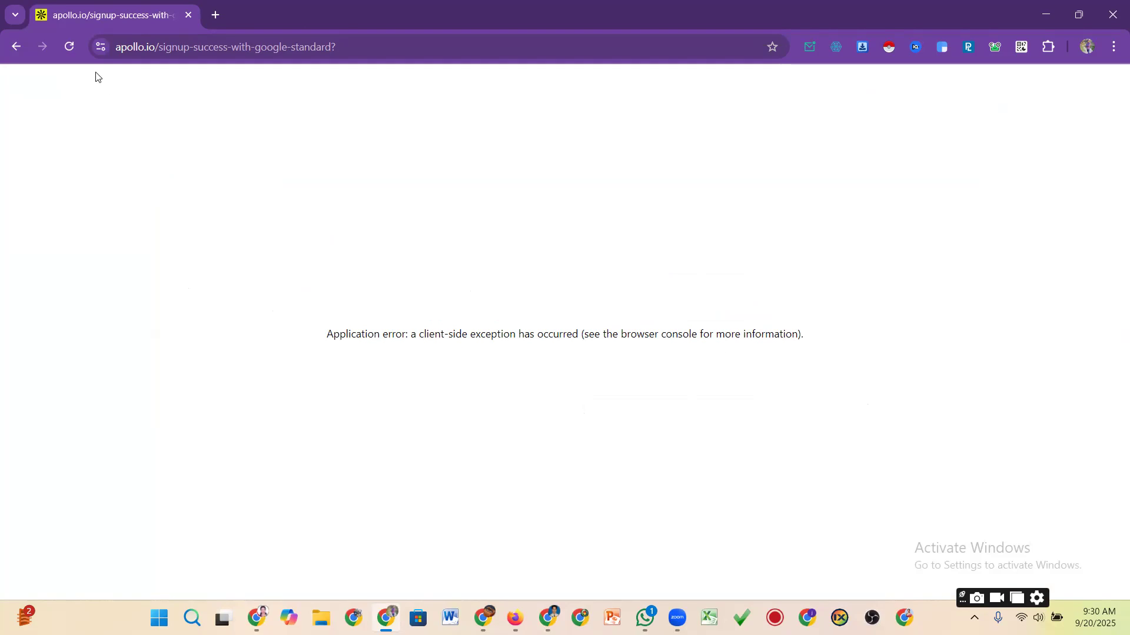
- Reload the application-error page so Apollo's Home dashboard loads
{"action": "left_click", "coordinate": [69, 48]}
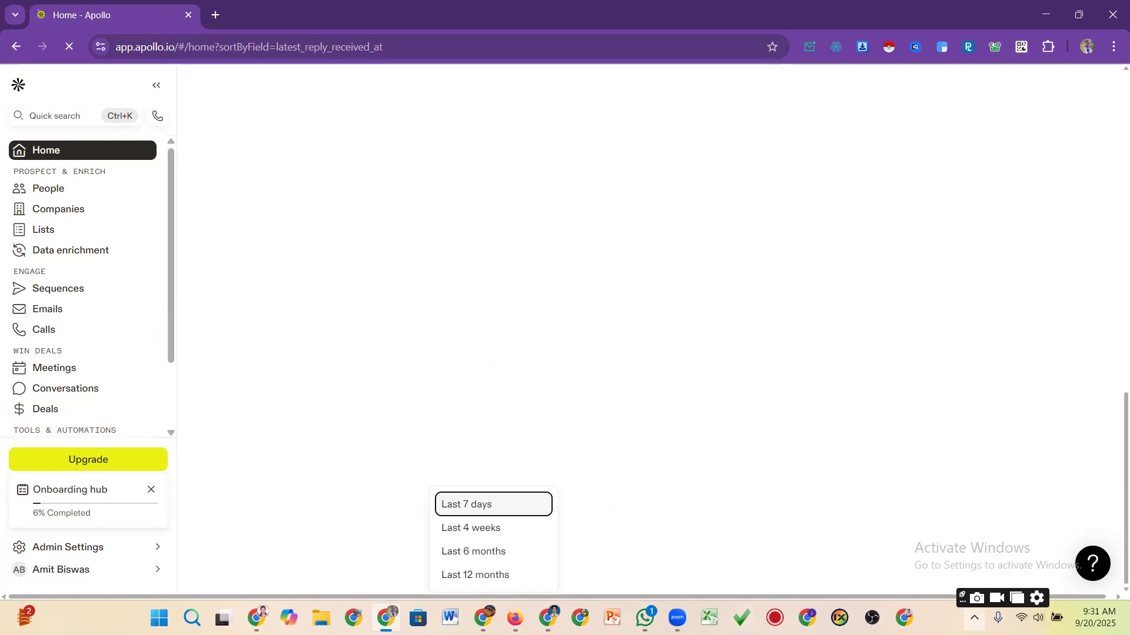
- Start Lightshot from the system tray and frame Apollo's left navigation sidebar
{"action": "left_click", "coordinate": [974, 618]}
{"action": "left_click", "coordinate": [945, 545]}
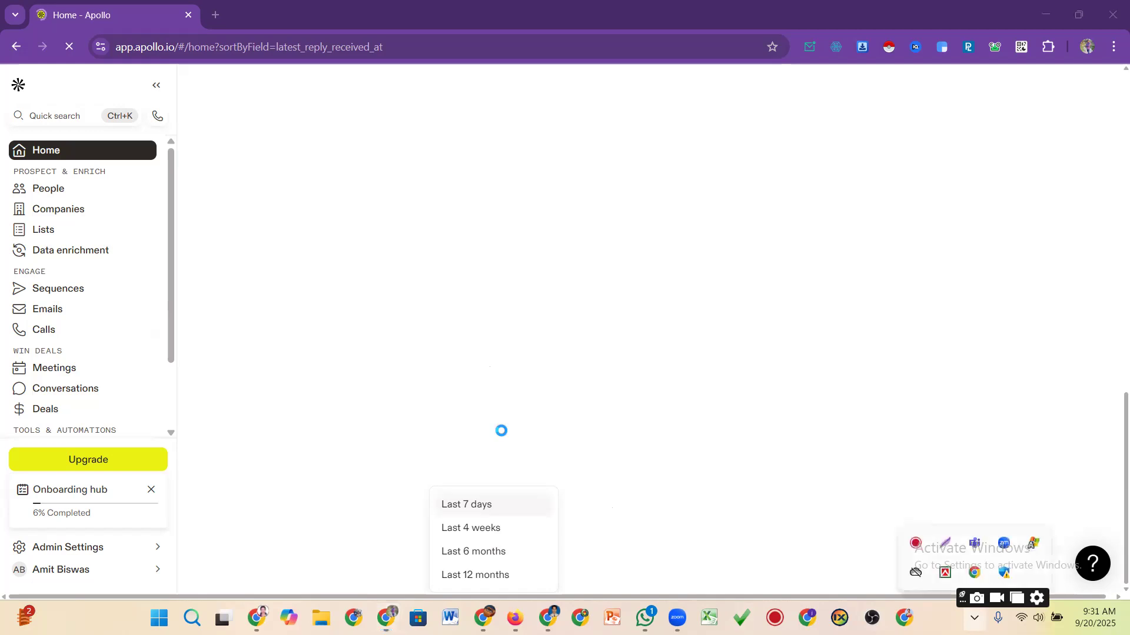
{"action": "left_click_drag", "start_coordinate": [5, 131], "coordinate": [218, 587]}
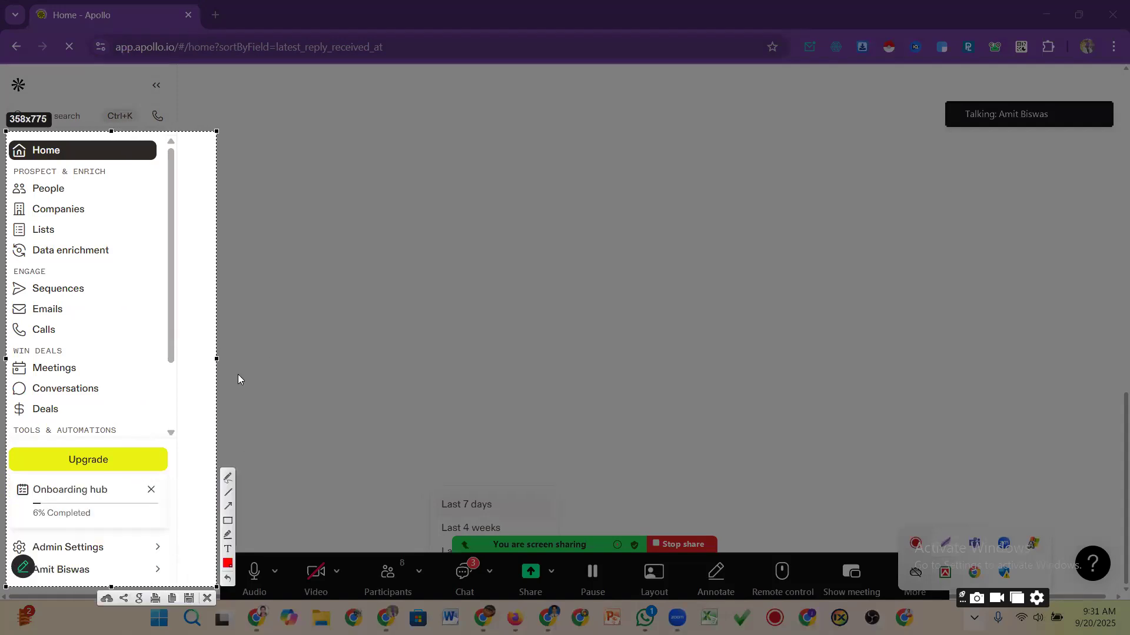
- Draw red arrows on the sidebar capture pointing at People, Companies and Lists
{"action": "left_click", "coordinate": [229, 504]}
{"action": "left_click_drag", "start_coordinate": [263, 165], "coordinate": [77, 189]}
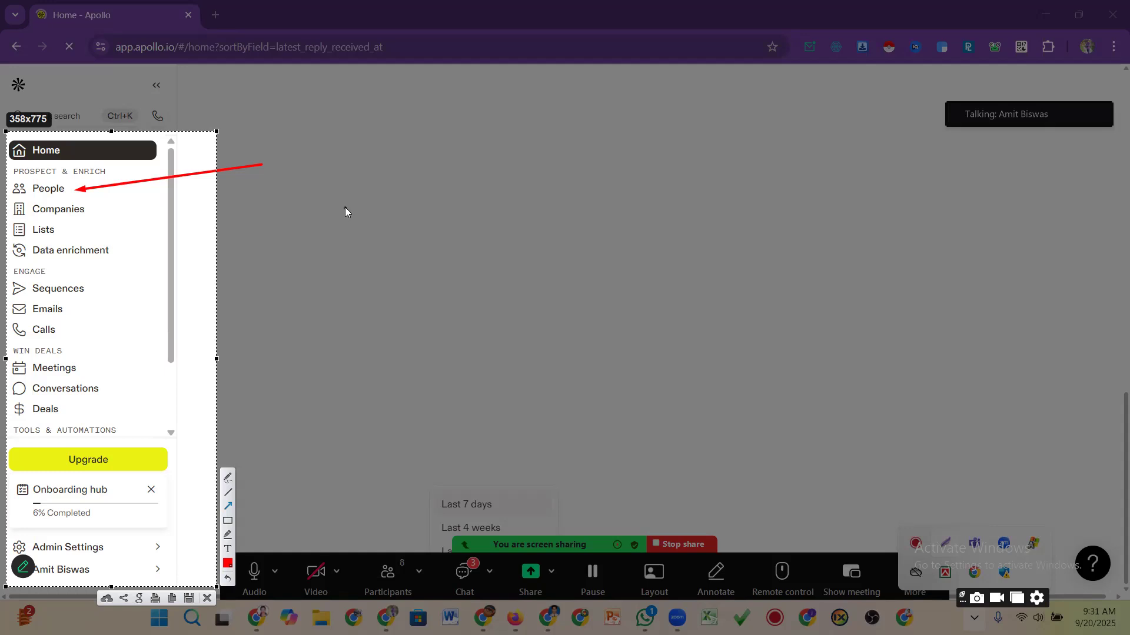
{"action": "left_click_drag", "start_coordinate": [328, 192], "coordinate": [97, 209]}
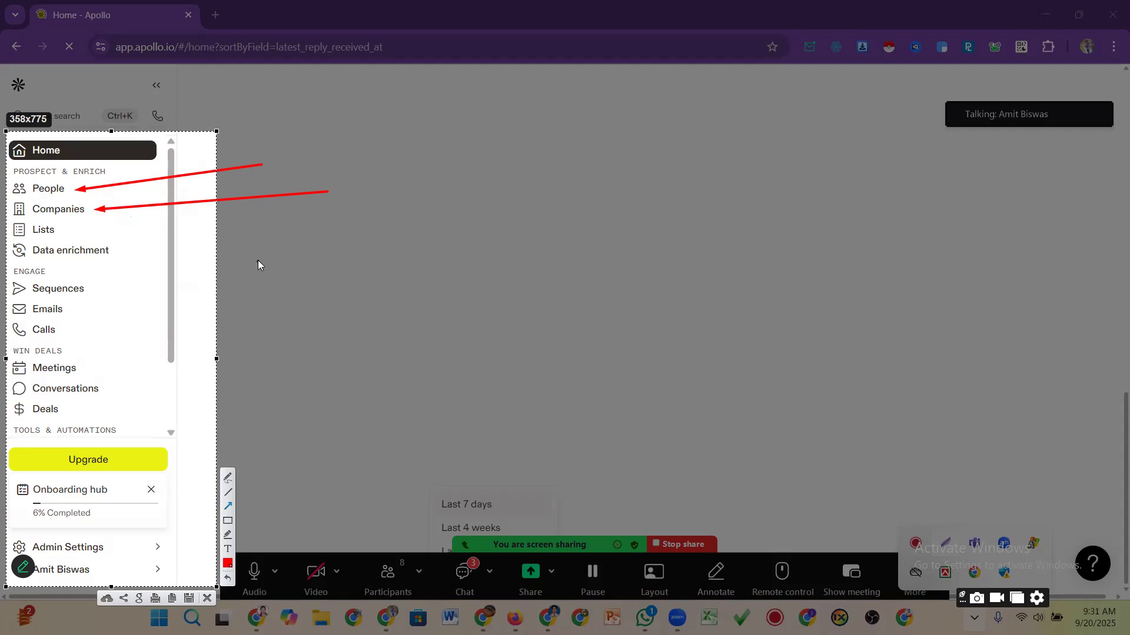
{"action": "left_click_drag", "start_coordinate": [299, 230], "coordinate": [62, 233]}
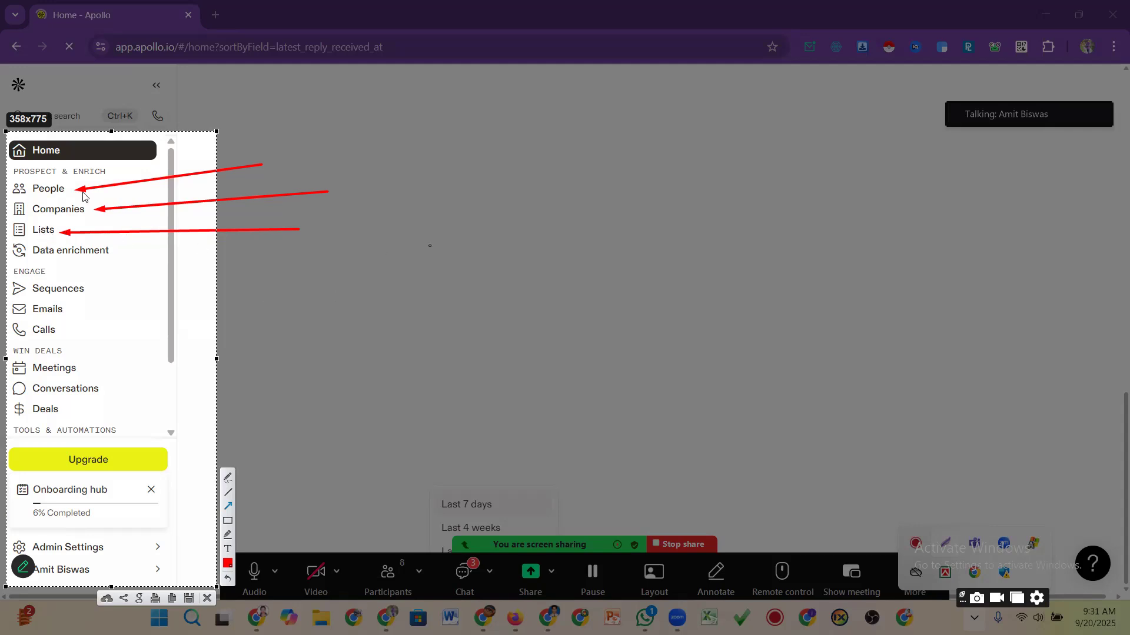
- Close Lightshot and open People search in the Default view, listing 233.4M contacts
{"action": "left_click", "coordinate": [206, 597]}
{"action": "left_click", "coordinate": [50, 193]}
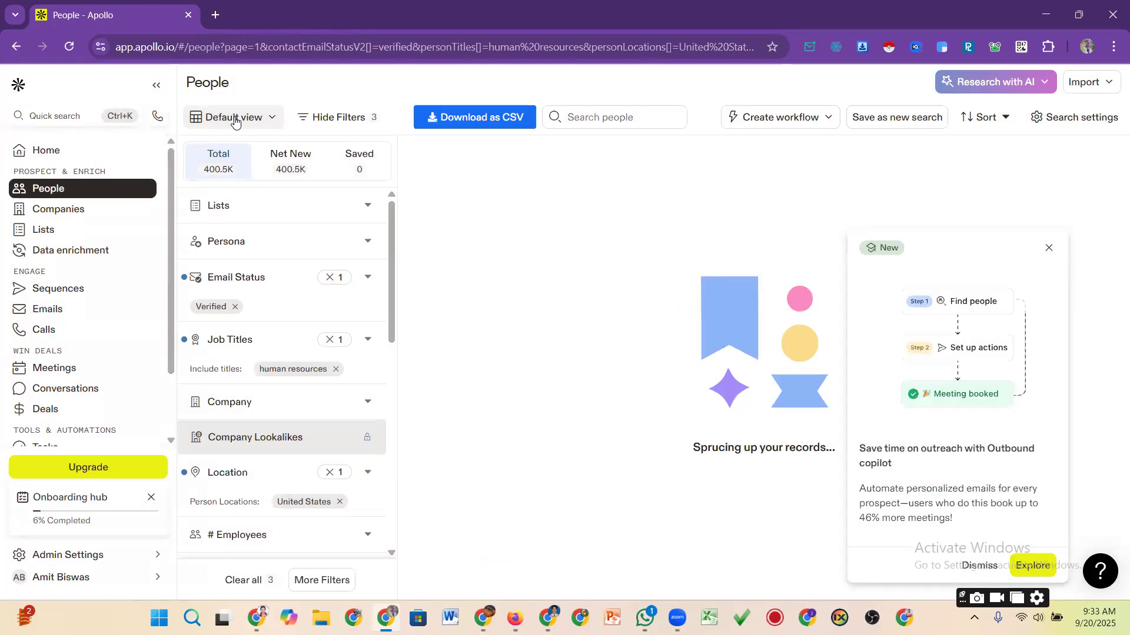
{"action": "left_click", "coordinate": [234, 121]}
{"action": "left_click", "coordinate": [244, 213]}
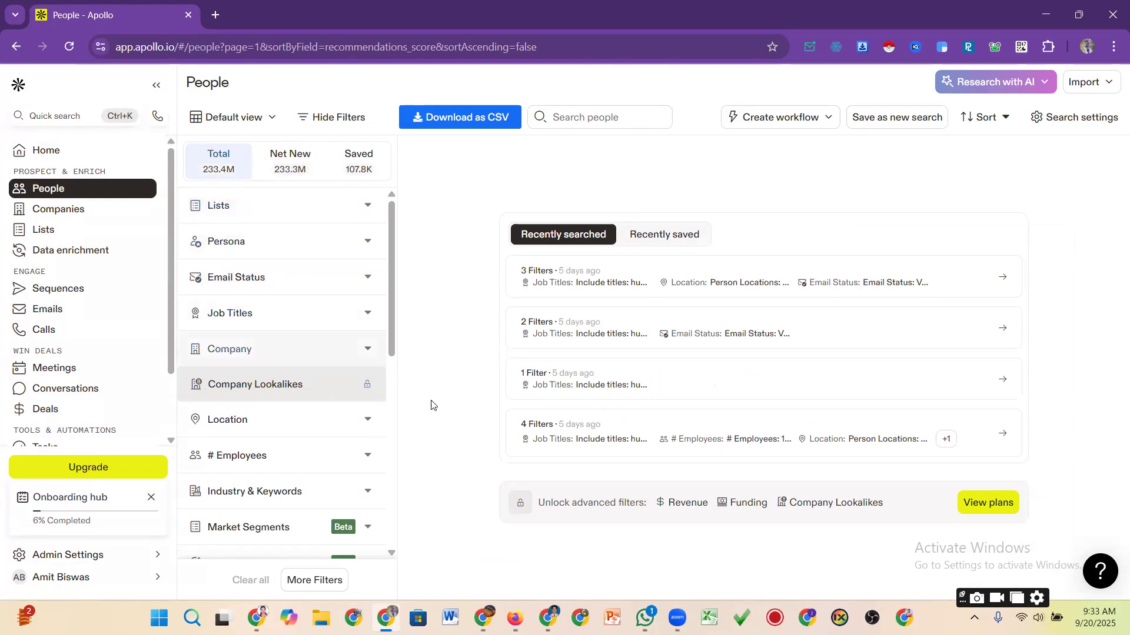
- Capture the Total results count area with Lightshot, then close the capture
{"action": "left_click", "coordinate": [975, 617]}
{"action": "left_click", "coordinate": [946, 543]}
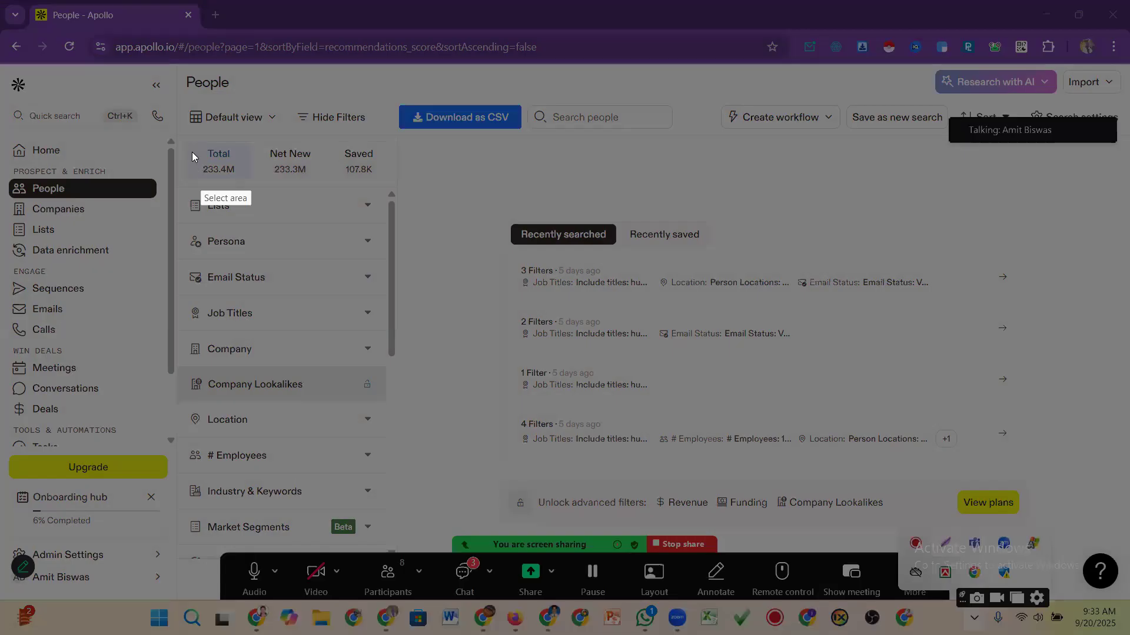
{"action": "left_click_drag", "start_coordinate": [187, 143], "coordinate": [268, 184]}
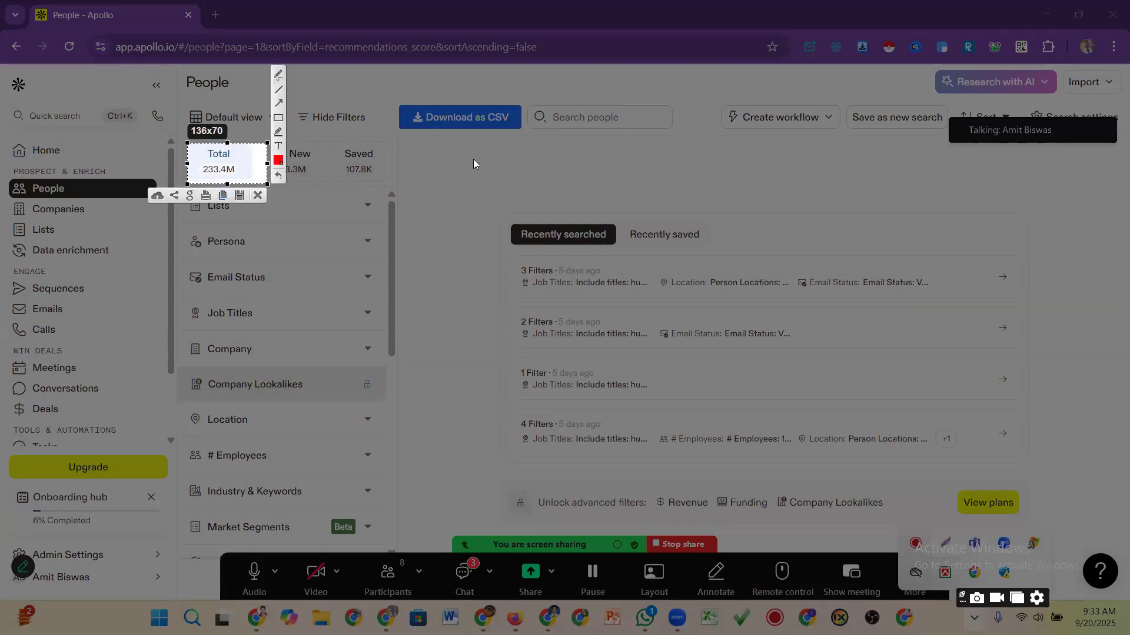
{"action": "left_click", "coordinate": [259, 196]}
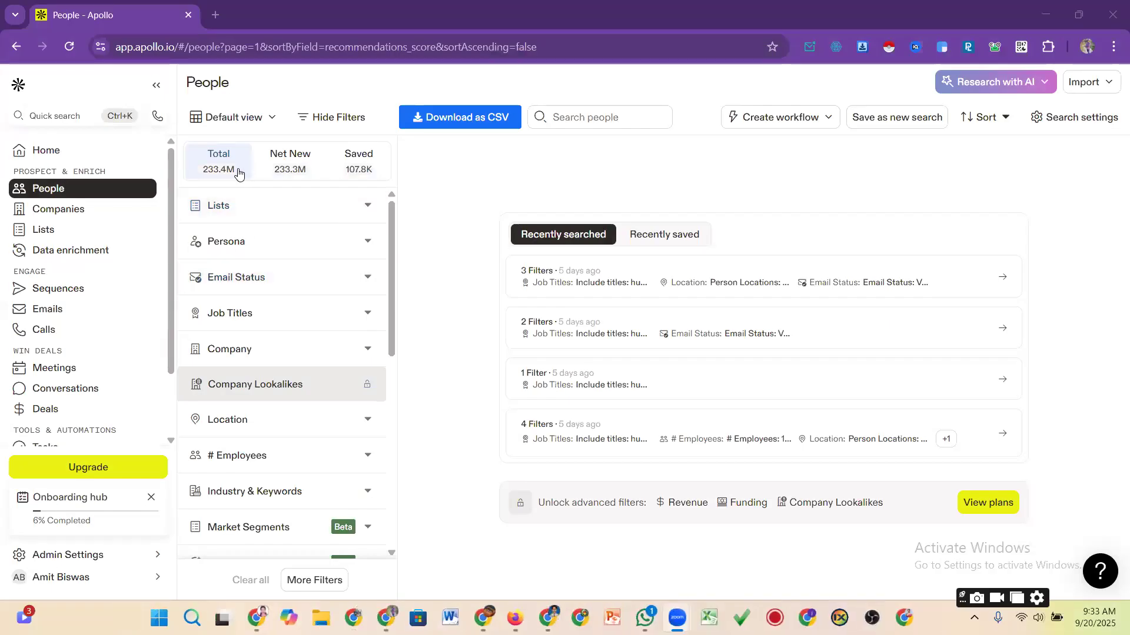
- Scroll the People page back up and start a new capture with Print Screen
{"action": "left_click_drag", "start_coordinate": [391, 218], "coordinate": [388, 227]}
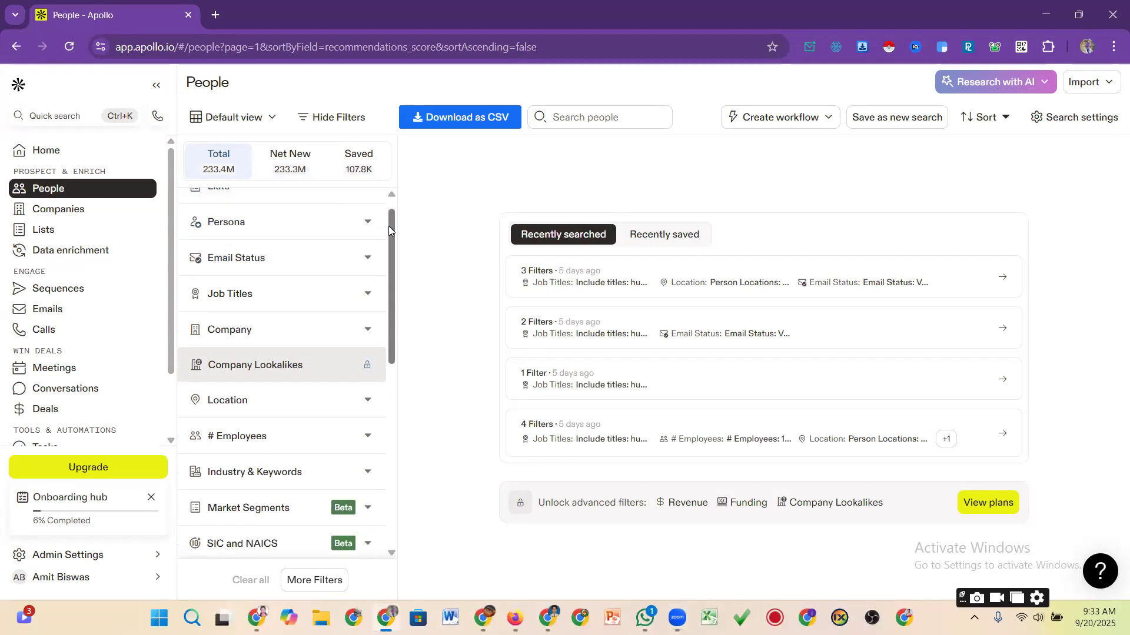
{"action": "scroll", "coordinate": [389, 228], "scroll_direction": "up", "scroll_amount": 1}
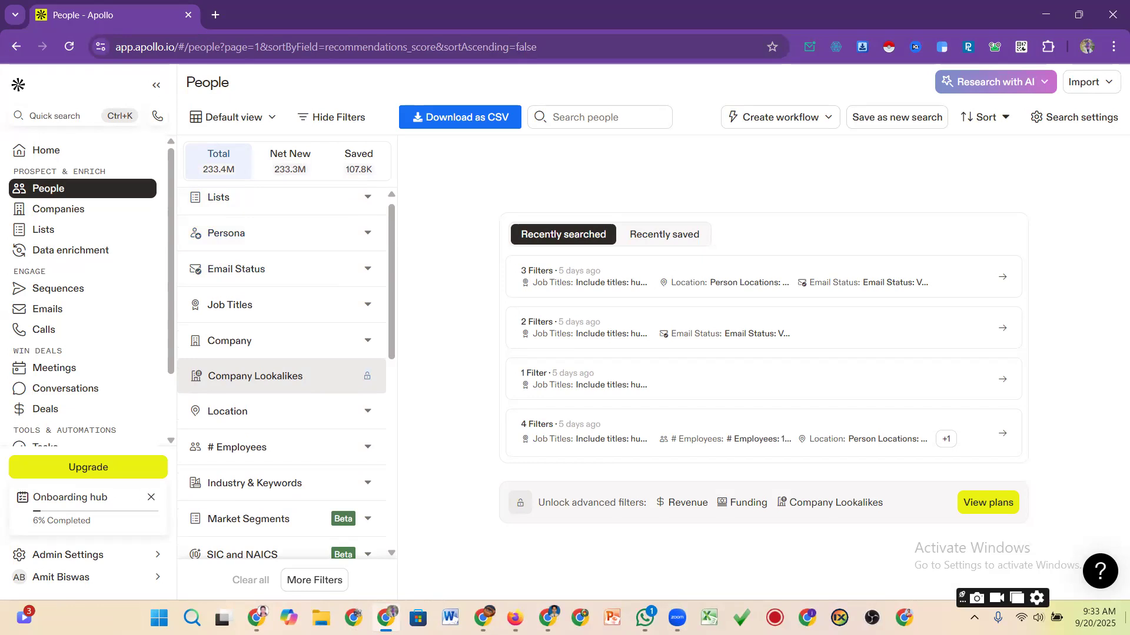
{"action": "left_click", "coordinate": [974, 618]}
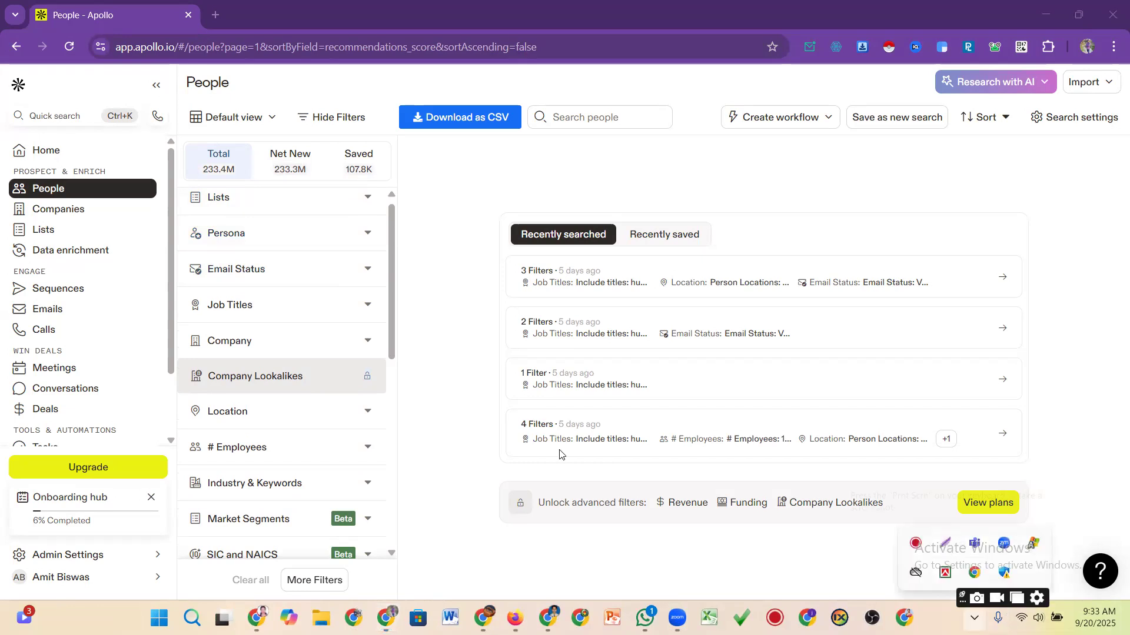
{"action": "key", "text": "Print"}
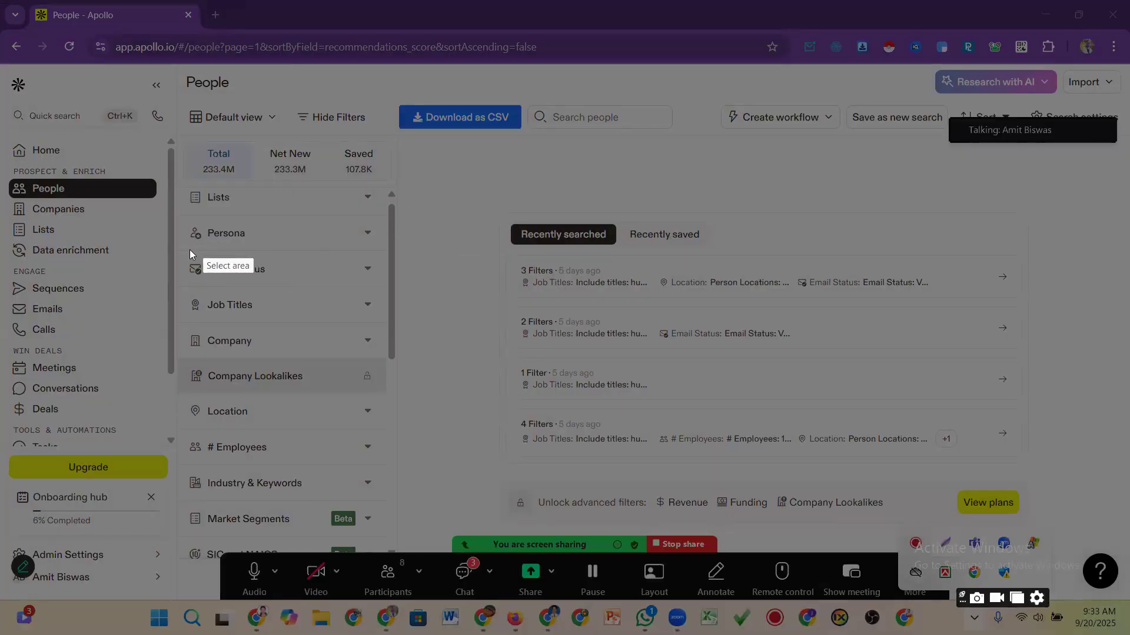
- Capture the People page and box Email Status, Job Titles, Location, # Employees, Industry & Keywords in red
{"action": "mouse_move", "coordinate": [3, 73]}
{"action": "left_mouse_down"}
{"action": "mouse_move", "coordinate": [240, 463]}
{"action": "mouse_move", "coordinate": [1010, 512]}
{"action": "mouse_move", "coordinate": [1090, 584]}
{"action": "left_mouse_up"}
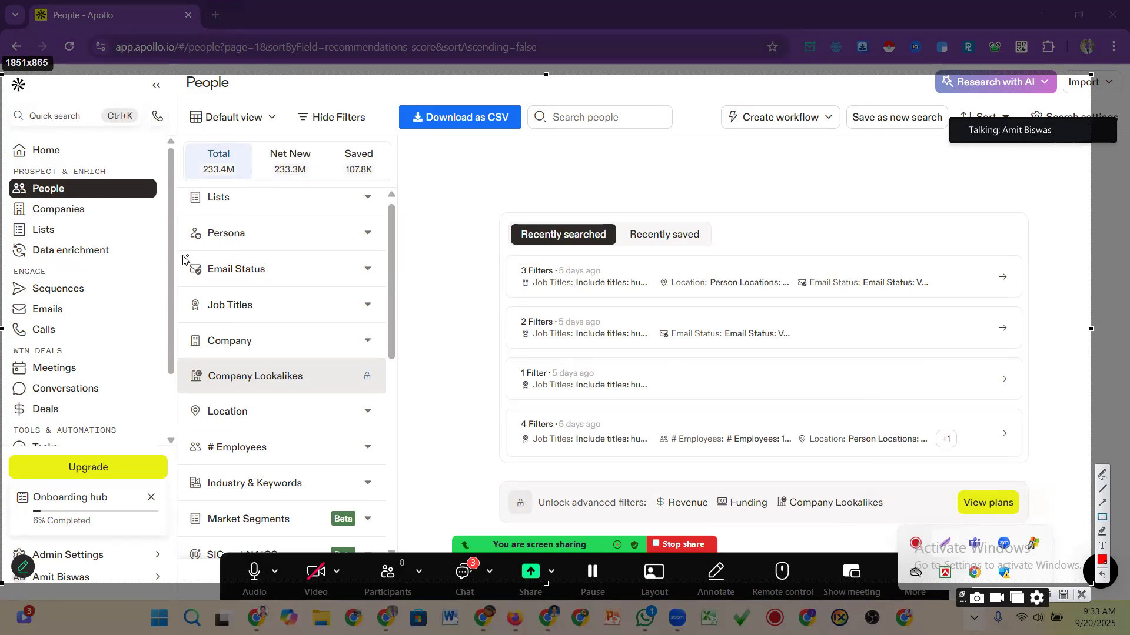
{"action": "mouse_move", "coordinate": [179, 254]}
{"action": "left_mouse_down"}
{"action": "mouse_move", "coordinate": [252, 290]}
{"action": "mouse_move", "coordinate": [288, 287]}
{"action": "left_mouse_up"}
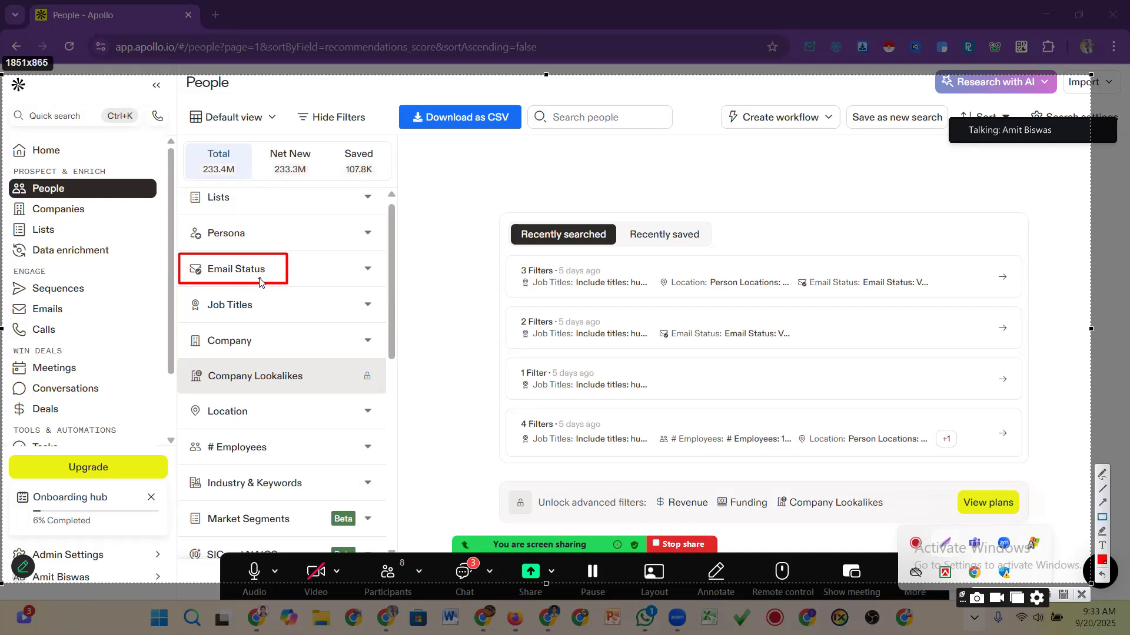
{"action": "left_click", "coordinate": [1102, 503]}
{"action": "mouse_move", "coordinate": [181, 300]}
{"action": "left_mouse_down"}
{"action": "mouse_move", "coordinate": [203, 315]}
{"action": "mouse_move", "coordinate": [177, 291]}
{"action": "left_mouse_up"}
{"action": "mouse_move", "coordinate": [180, 296]}
{"action": "left_mouse_down"}
{"action": "mouse_move", "coordinate": [239, 320]}
{"action": "mouse_move", "coordinate": [275, 317]}
{"action": "left_mouse_up"}
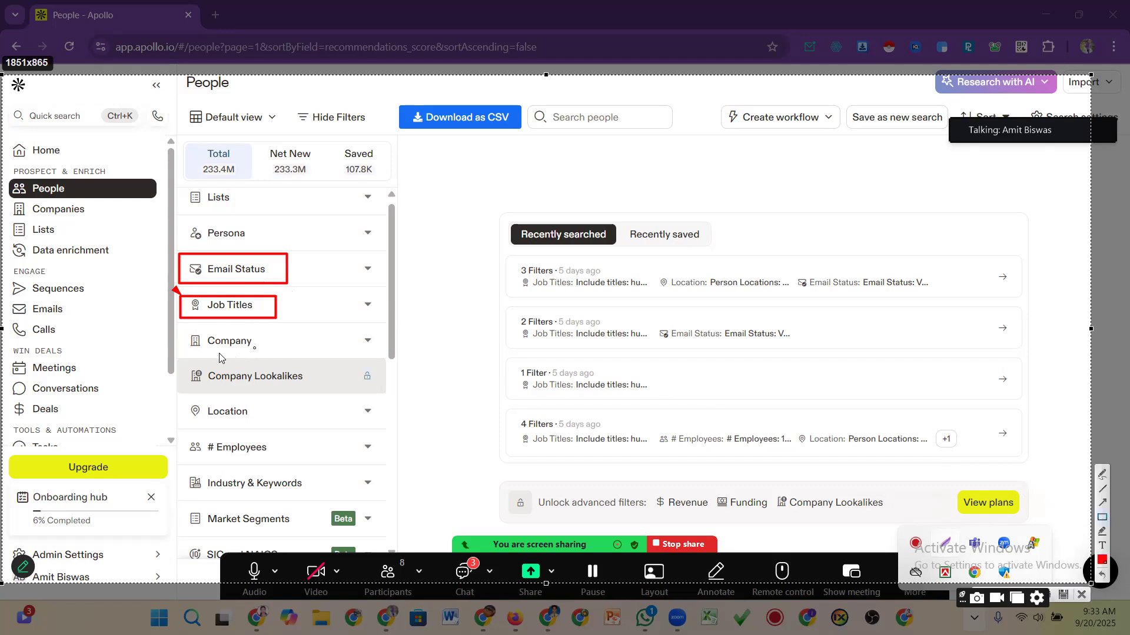
{"action": "mouse_move", "coordinate": [185, 403]}
{"action": "left_mouse_down"}
{"action": "mouse_move", "coordinate": [197, 428]}
{"action": "mouse_move", "coordinate": [295, 436]}
{"action": "mouse_move", "coordinate": [289, 428]}
{"action": "left_mouse_up"}
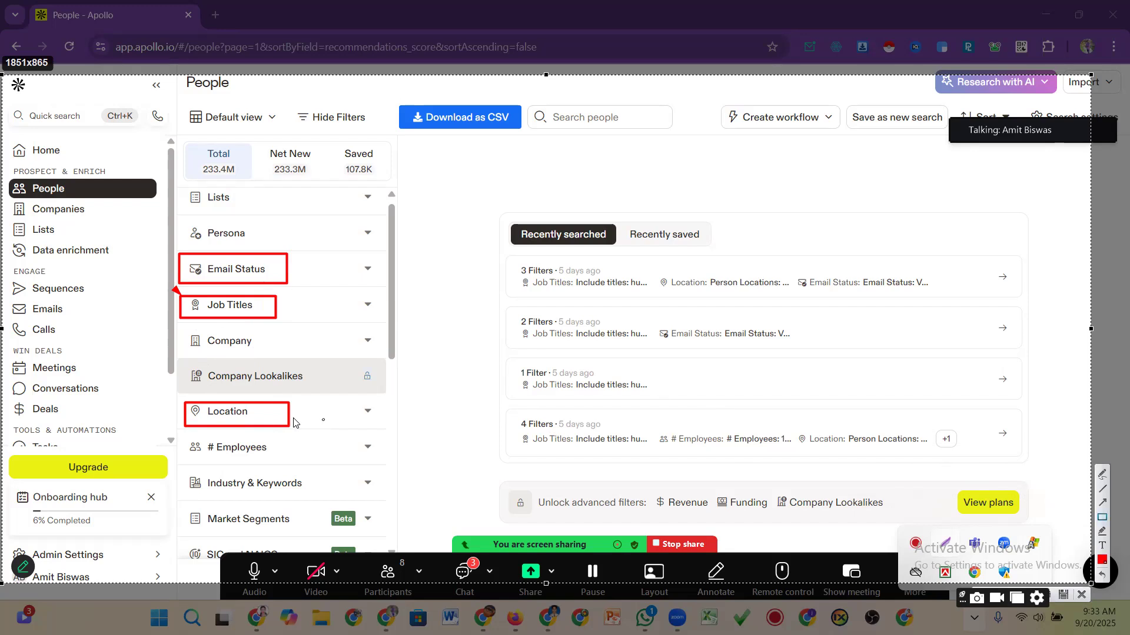
{"action": "left_click_drag", "start_coordinate": [175, 437], "coordinate": [297, 468]}
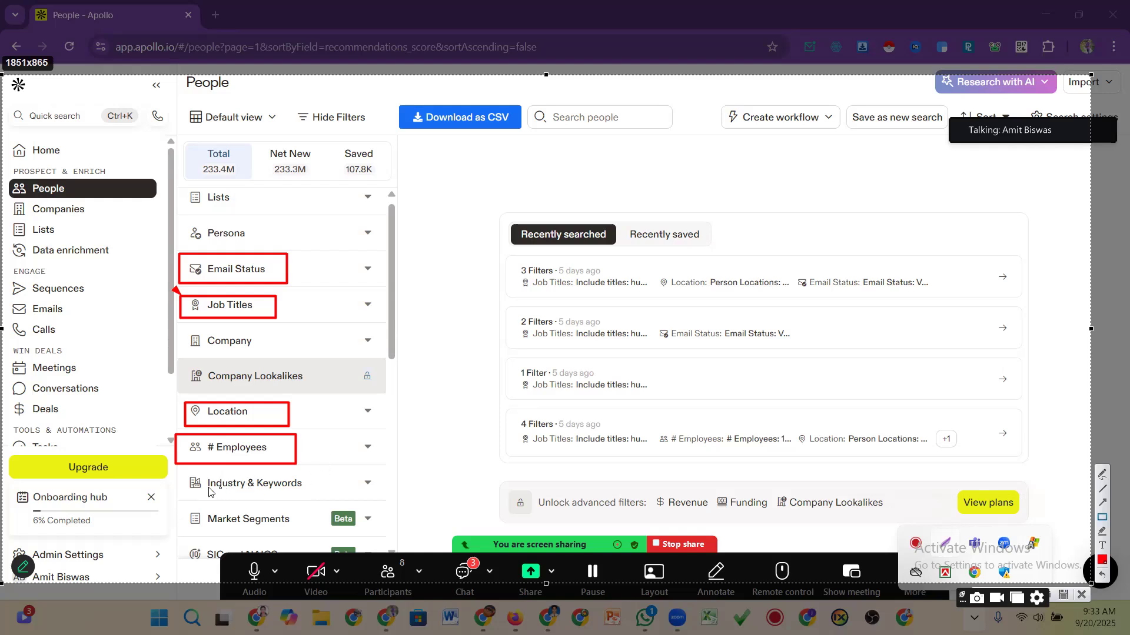
{"action": "mouse_move", "coordinate": [177, 470]}
{"action": "left_mouse_down"}
{"action": "mouse_move", "coordinate": [265, 519]}
{"action": "mouse_move", "coordinate": [336, 500]}
{"action": "left_mouse_up"}
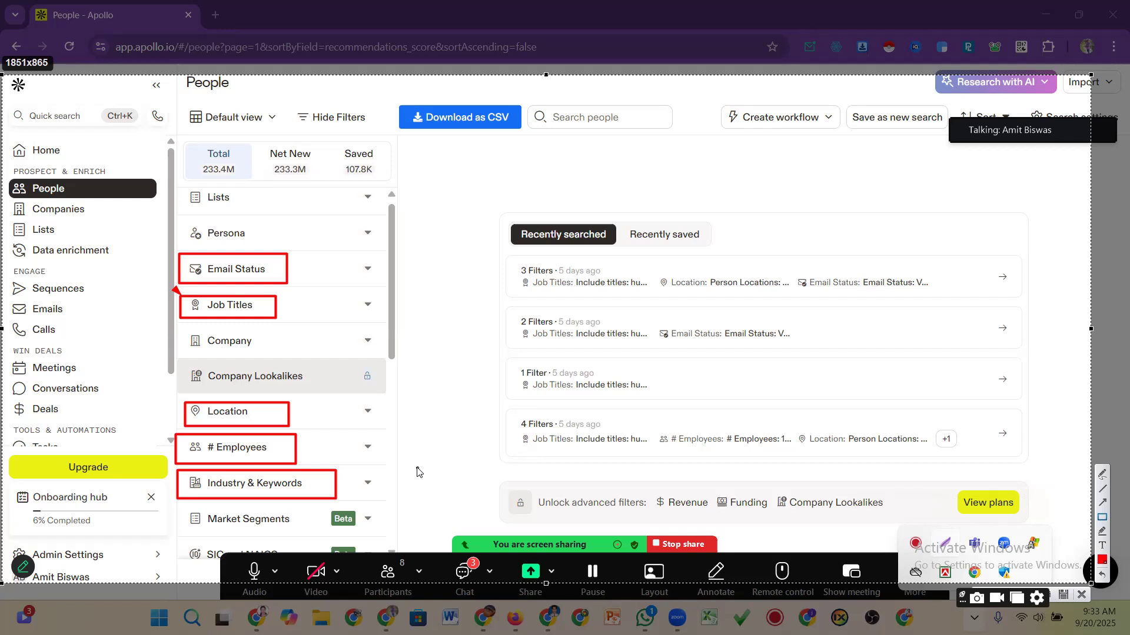
{"action": "left_click_drag", "start_coordinate": [396, 318], "coordinate": [405, 349]}
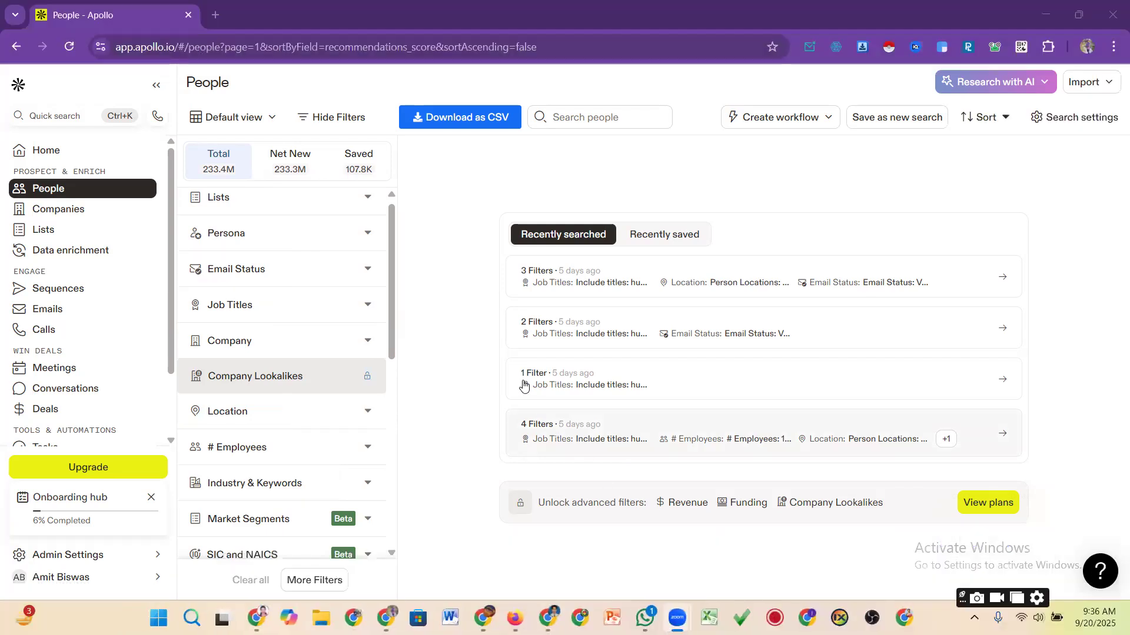
- Tick Verified under Email Status, narrowing results to 85.1M contacts
{"action": "left_click", "coordinate": [223, 276]}
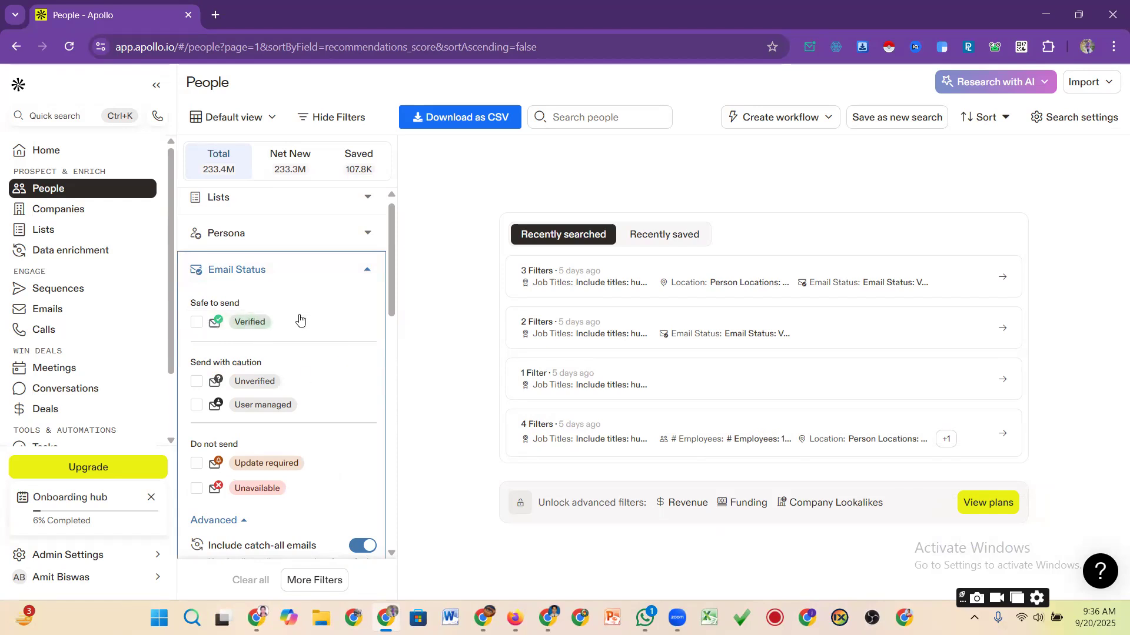
{"action": "left_click", "coordinate": [368, 274]}
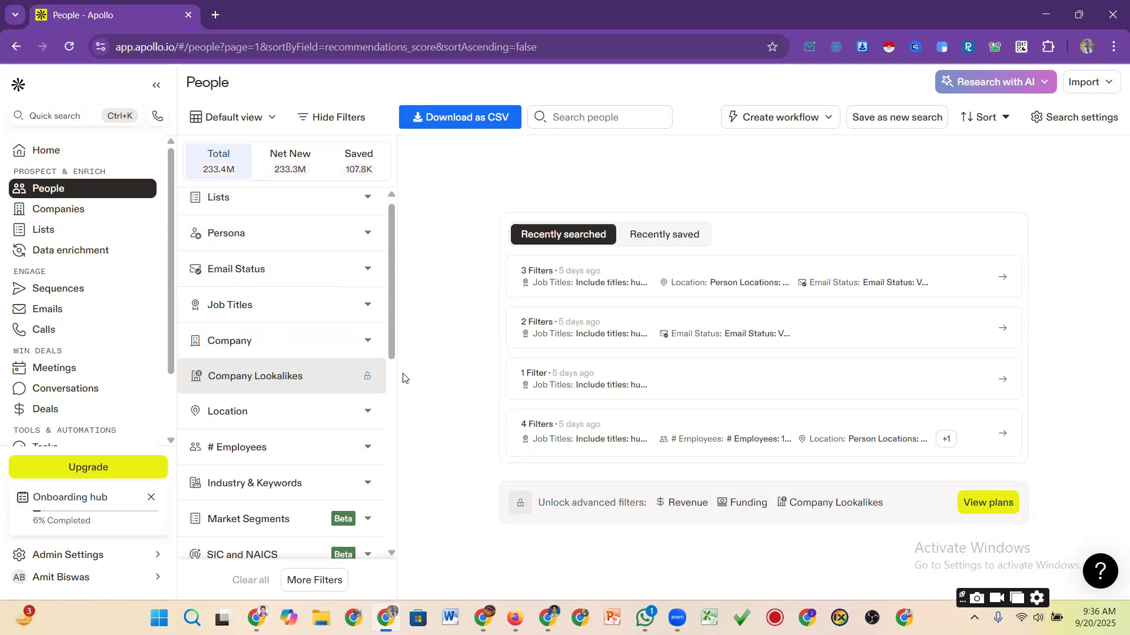
{"action": "mouse_move", "coordinate": [383, 385]}
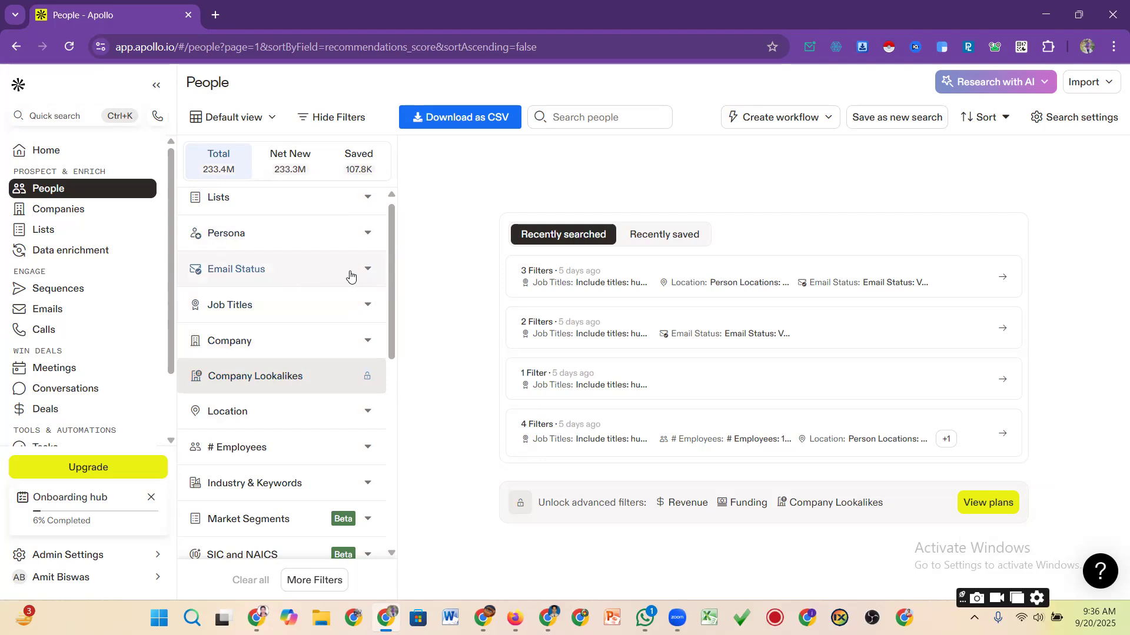
{"action": "left_click", "coordinate": [275, 270]}
{"action": "left_click", "coordinate": [196, 322]}
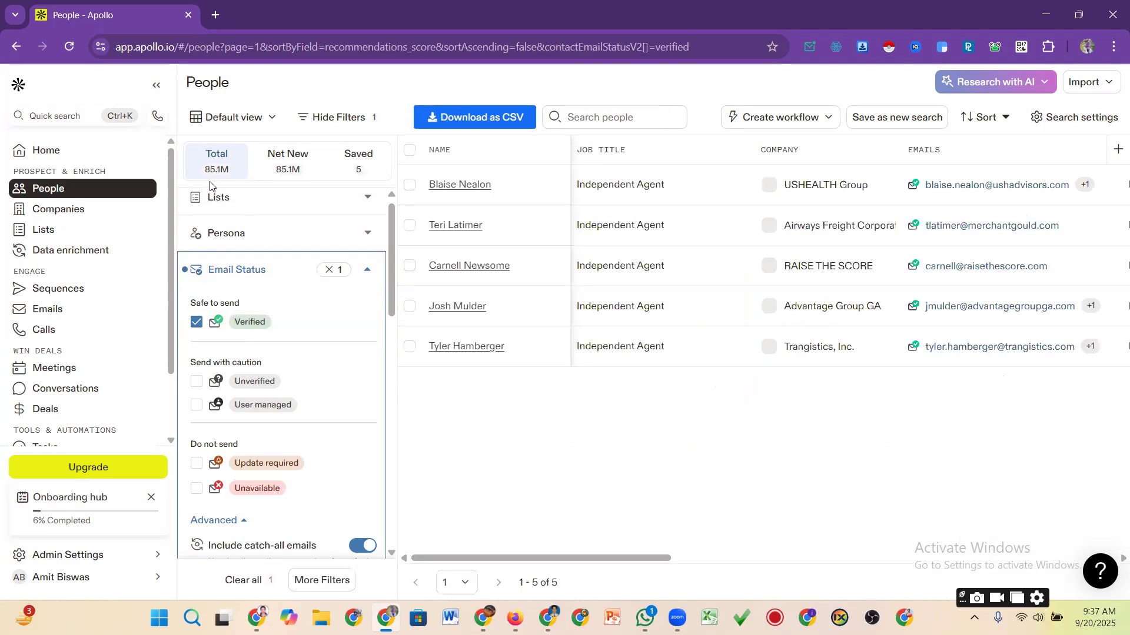
- Collapse Email Status and compare the Net New and Total result counts
{"action": "left_click", "coordinate": [367, 275]}
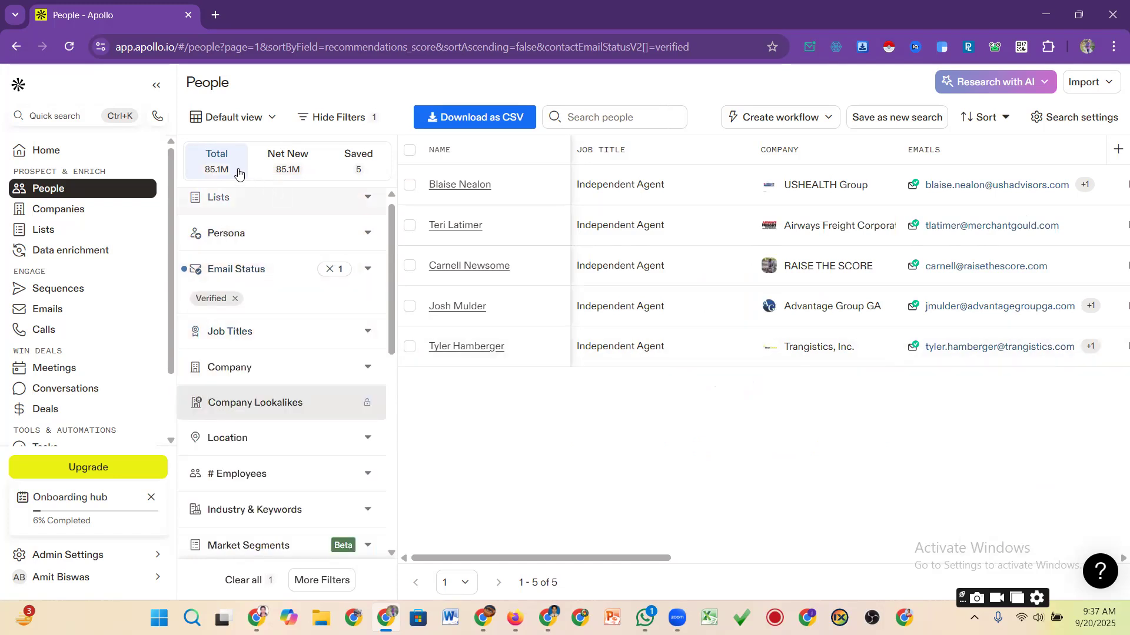
{"action": "left_click", "coordinate": [290, 157]}
{"action": "left_click", "coordinate": [224, 159]}
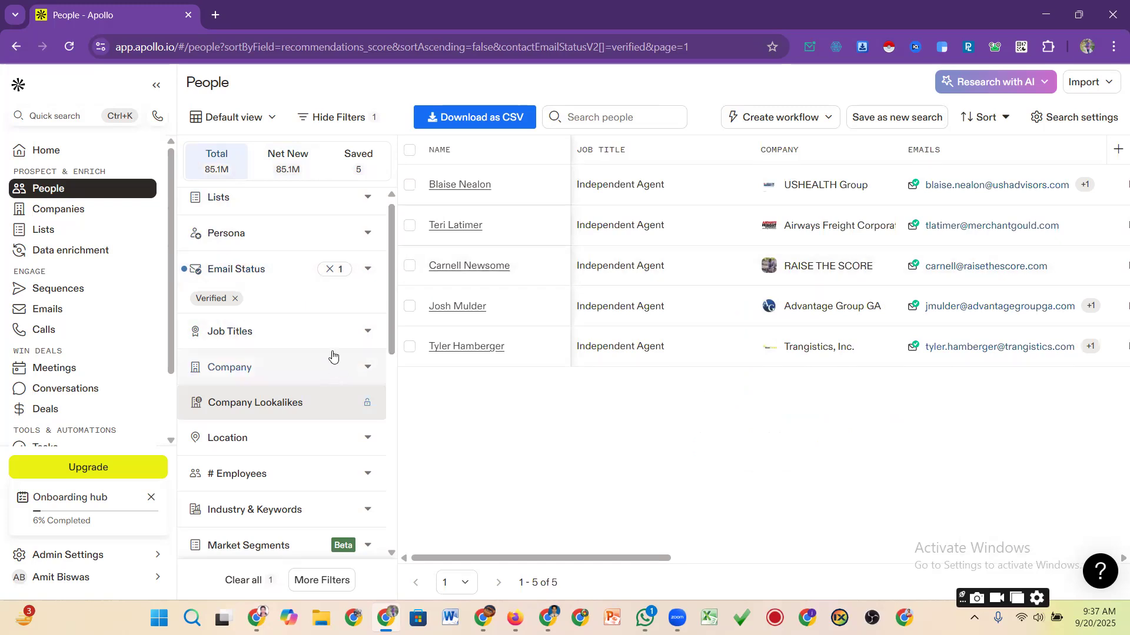
{"action": "scroll", "coordinate": [330, 346], "scroll_direction": "down", "scroll_amount": 4}
{"action": "scroll", "coordinate": [330, 335], "scroll_direction": "up", "scroll_amount": 4}
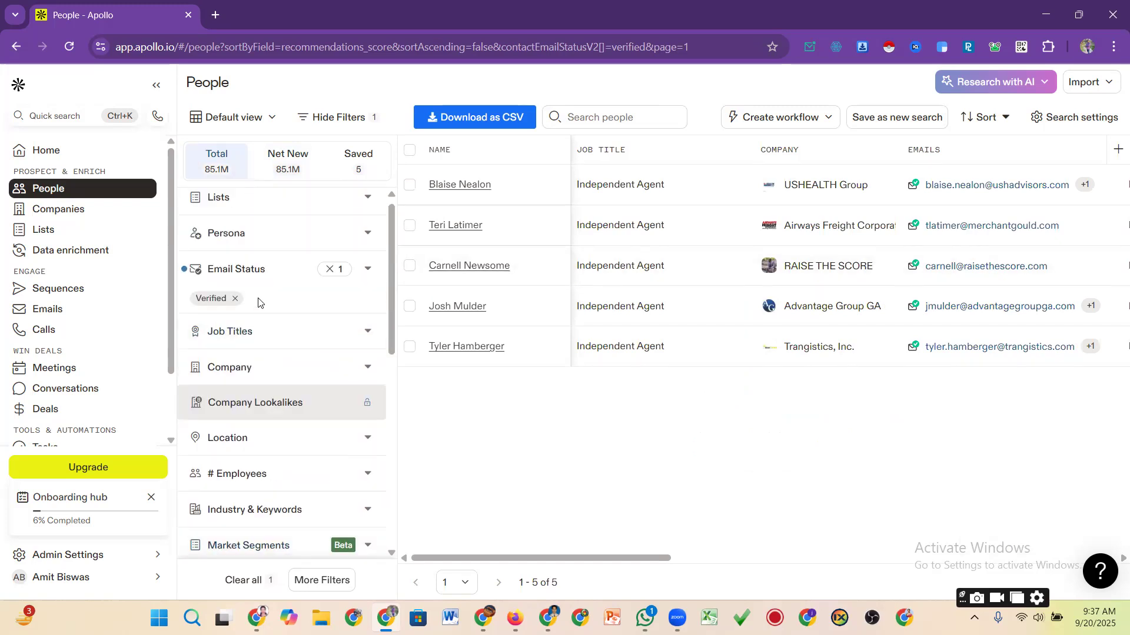
{"action": "scroll", "coordinate": [261, 339], "scroll_direction": "up", "scroll_amount": 1}
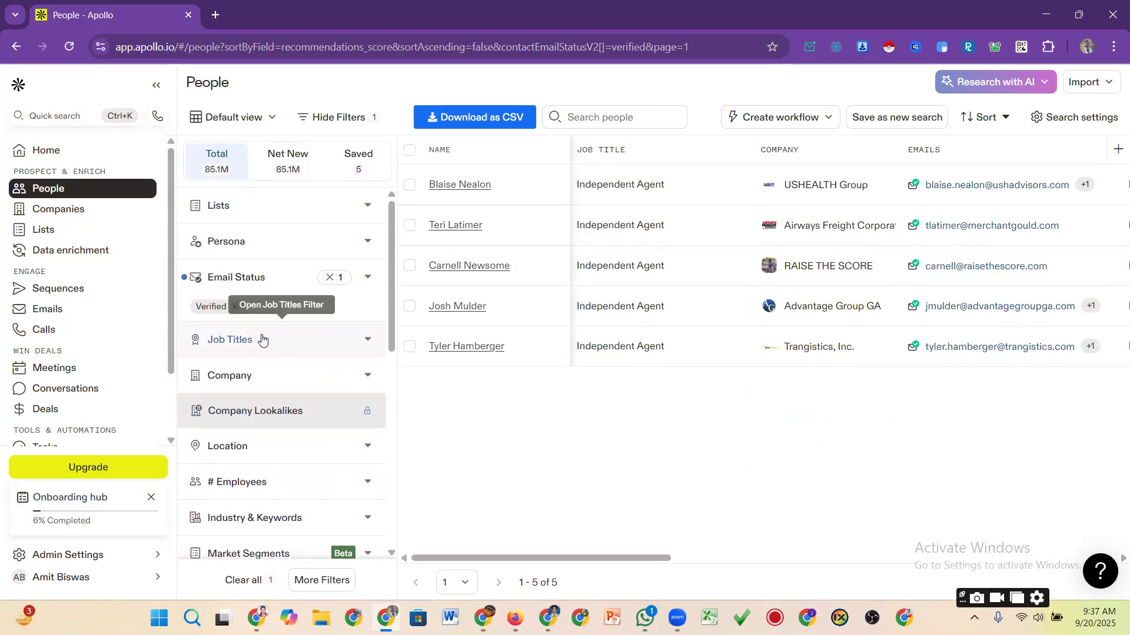
- Hide the filter panel and pick Default view from the saved searches list
{"action": "left_click", "coordinate": [376, 123]}
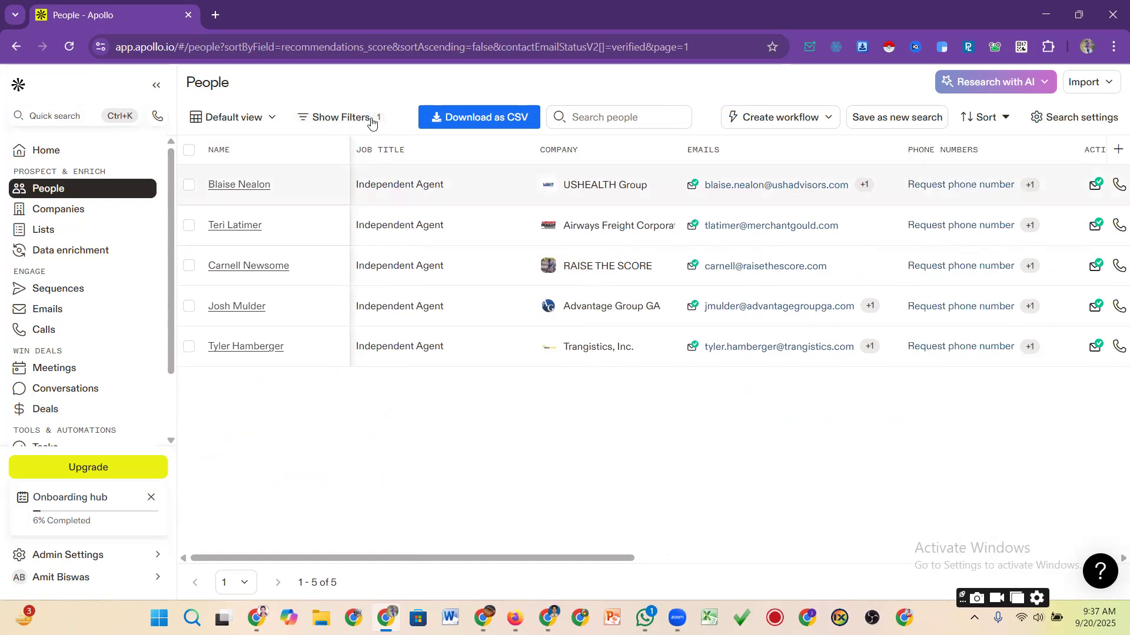
{"action": "left_click", "coordinate": [252, 121]}
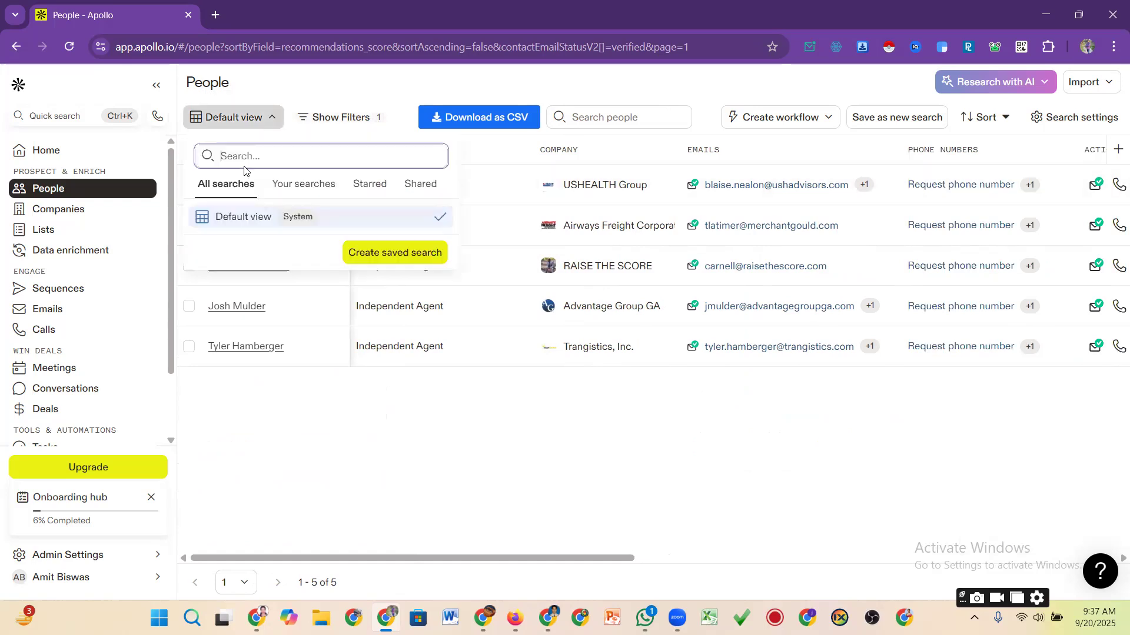
{"action": "left_click", "coordinate": [239, 219]}
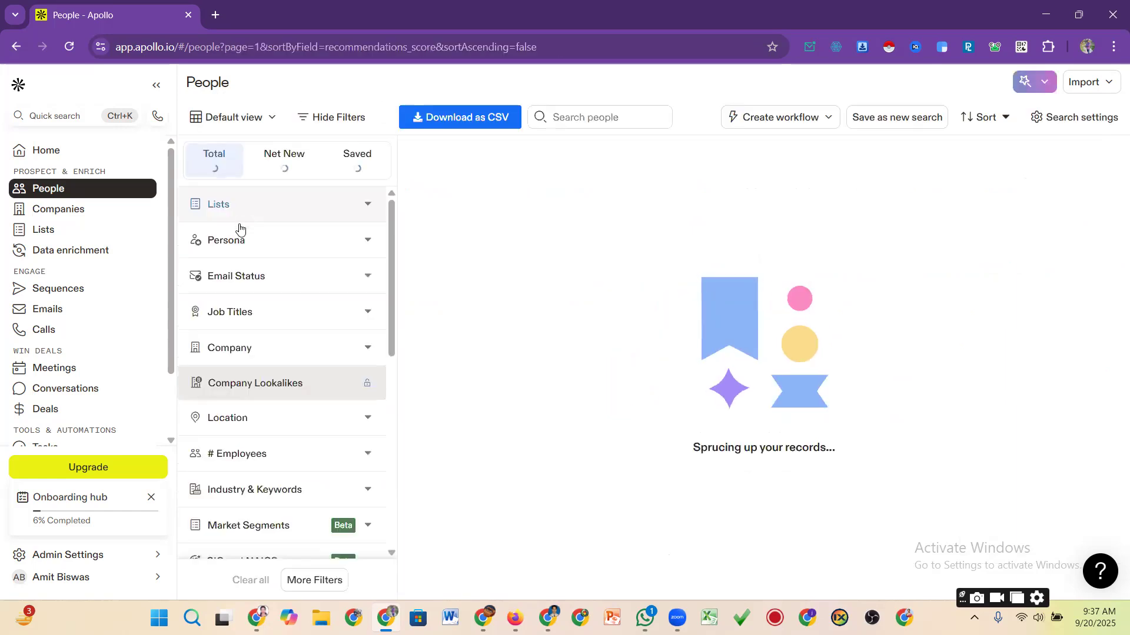
- Re-tick Verified under Email Status (85.1M contacts) and collapse that section
{"action": "left_click", "coordinate": [255, 280]}
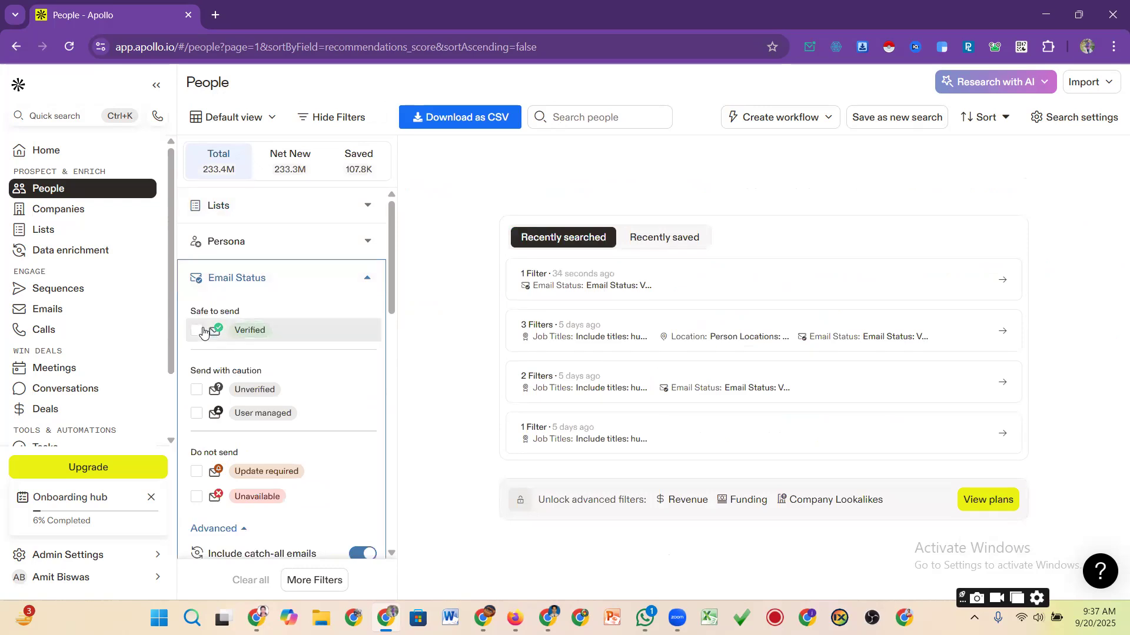
{"action": "left_click", "coordinate": [197, 331]}
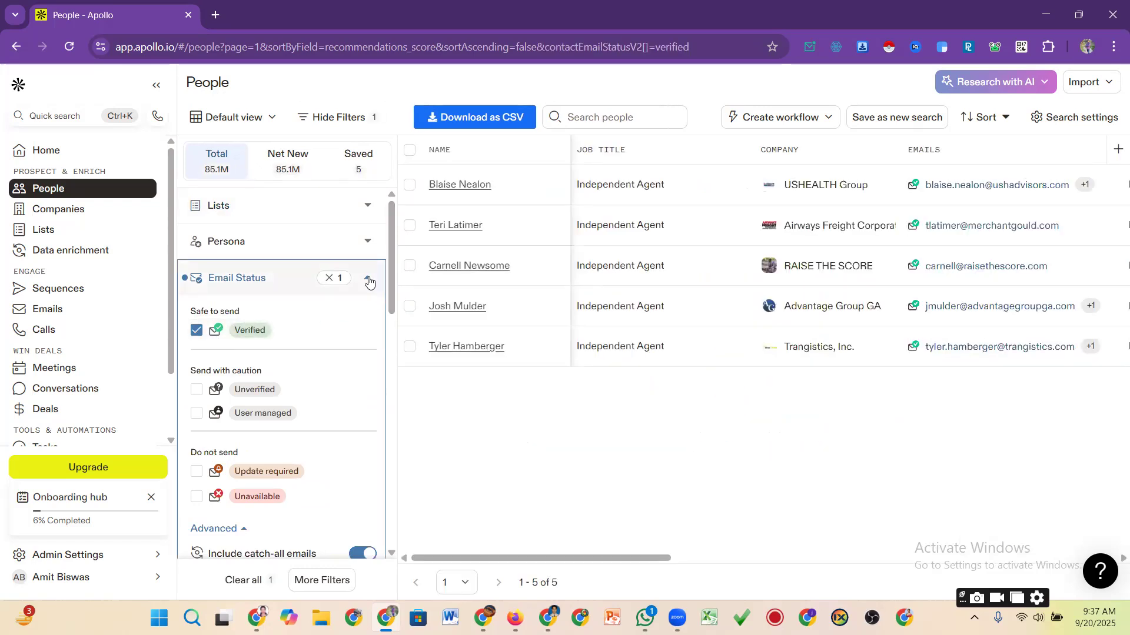
{"action": "left_click", "coordinate": [369, 280]}
{"action": "scroll", "coordinate": [391, 271], "scroll_direction": "down", "scroll_amount": 1}
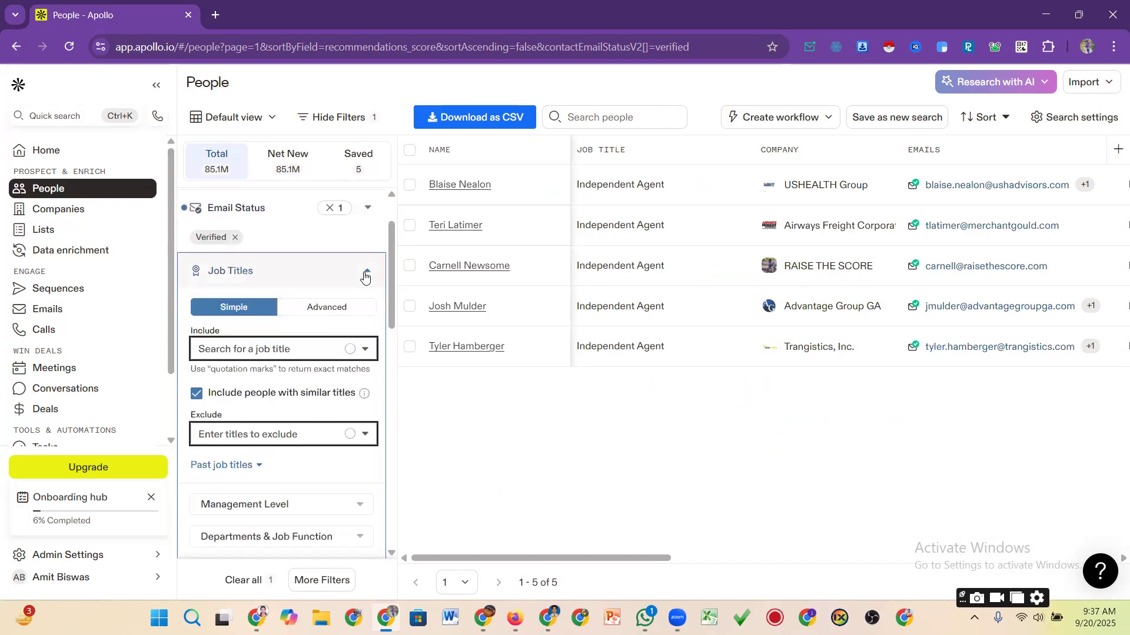
- Filter job titles to 'manager', then reset all filters after the search returns no results
{"action": "left_click", "coordinate": [265, 346]}
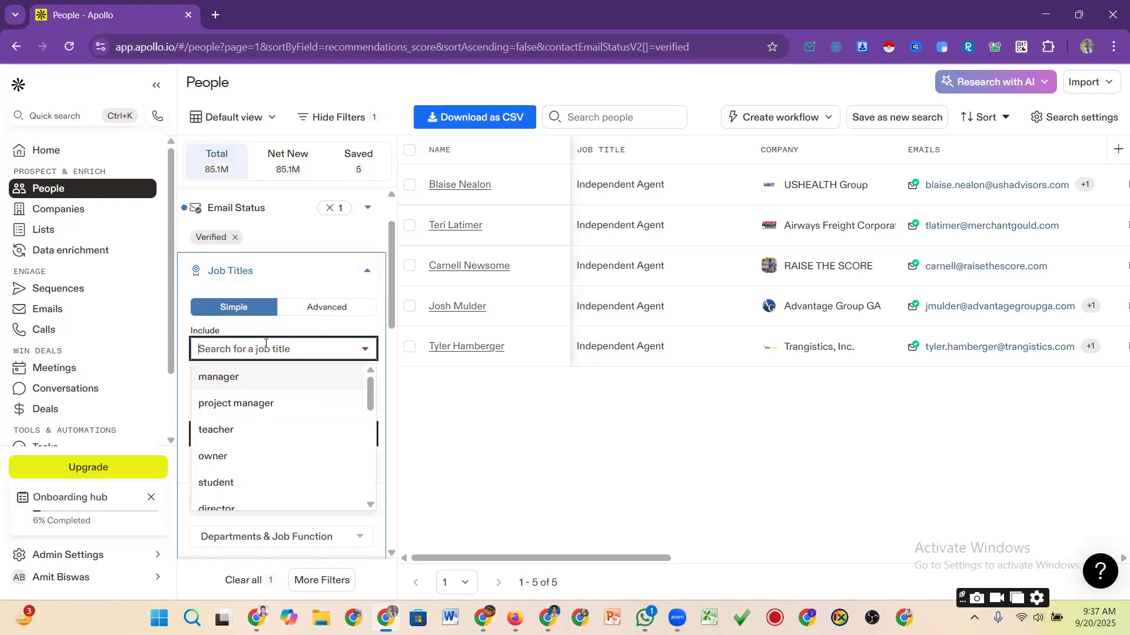
{"action": "left_click", "coordinate": [231, 380]}
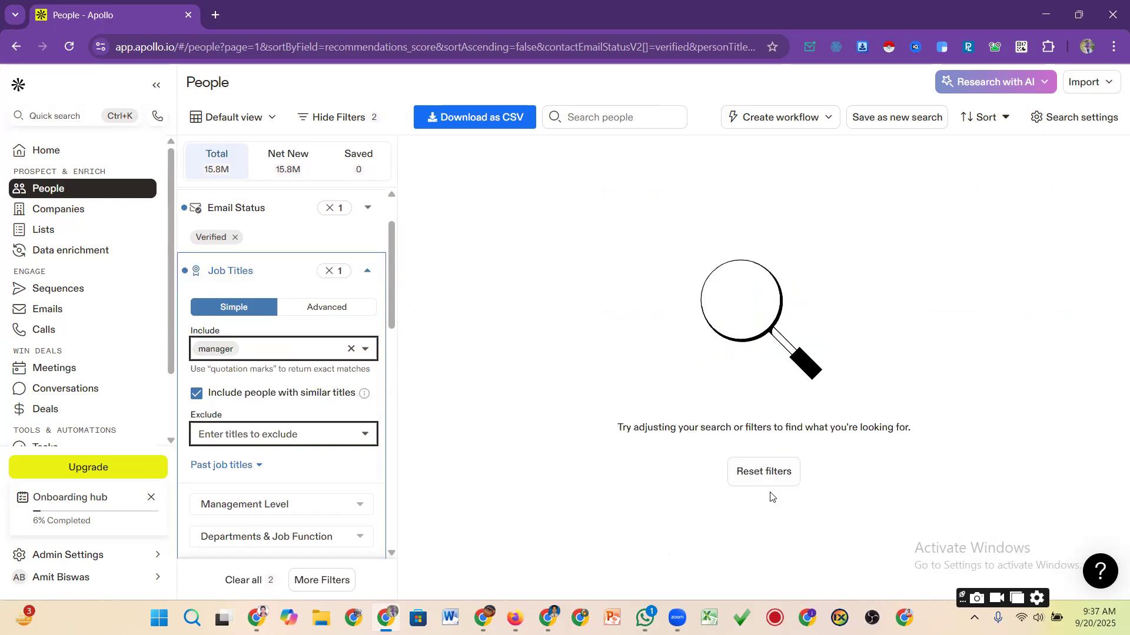
{"action": "left_click", "coordinate": [764, 472]}
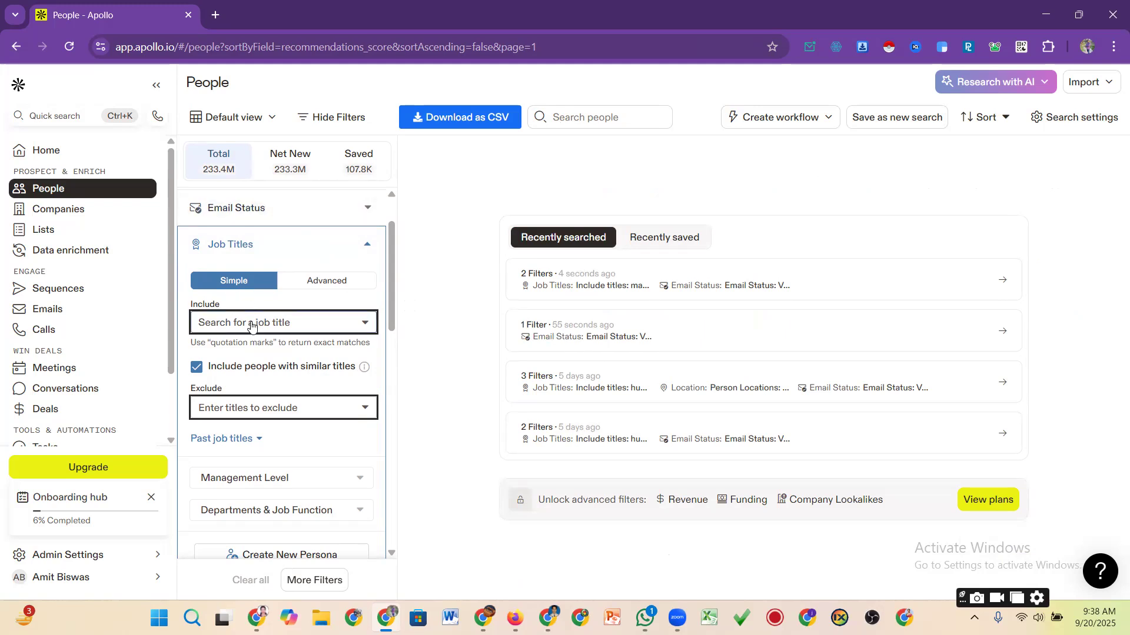
- Toggle the similar-titles option and filter Job Titles to 'manager', returning 33.7M contacts
{"action": "left_click", "coordinate": [198, 367]}
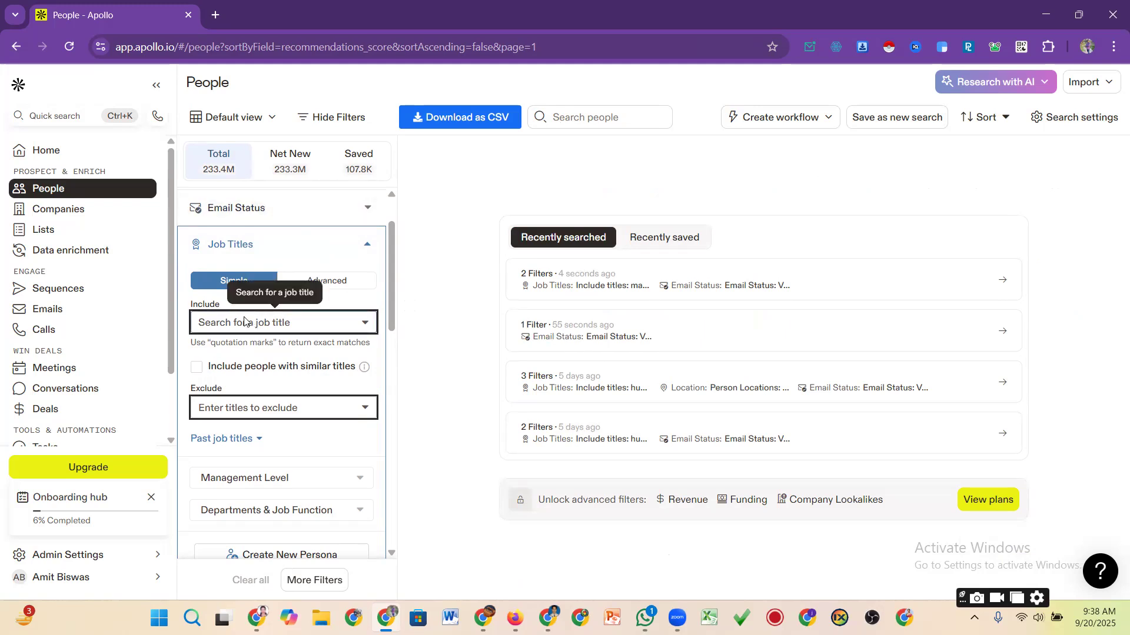
{"action": "left_click", "coordinate": [369, 247]}
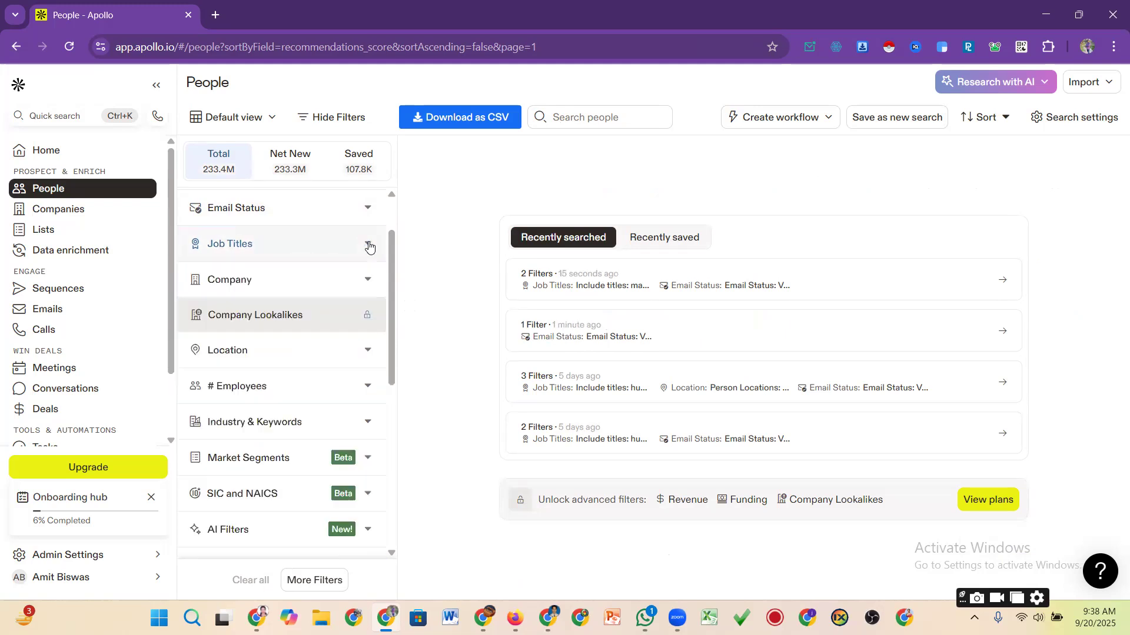
{"action": "left_click", "coordinate": [283, 245]}
{"action": "left_click", "coordinate": [245, 324]}
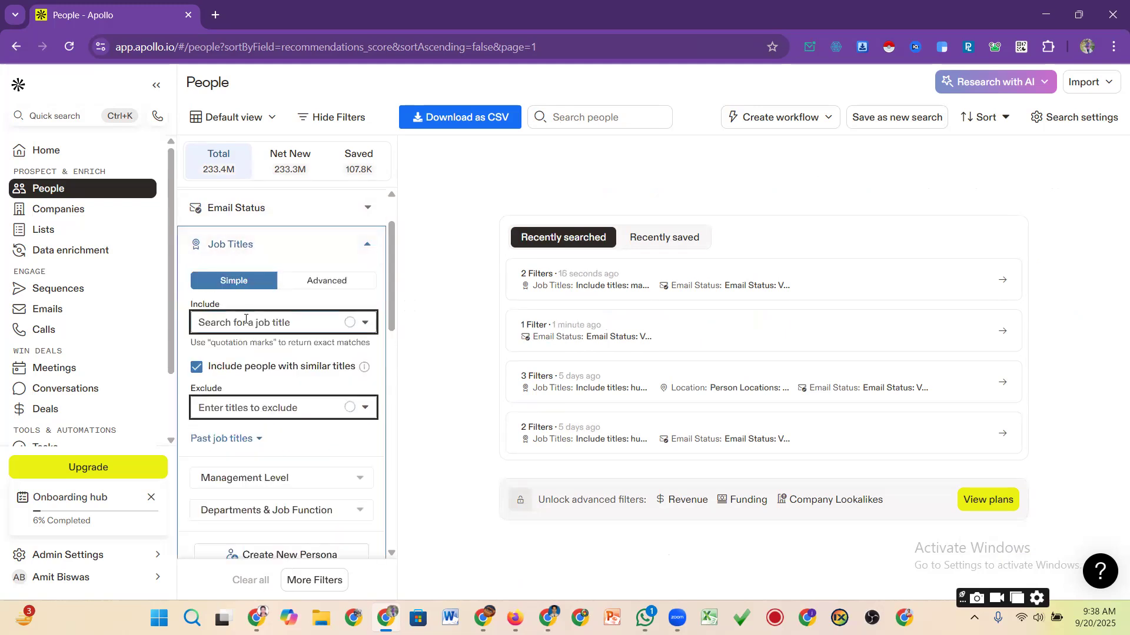
{"action": "left_click", "coordinate": [235, 325]}
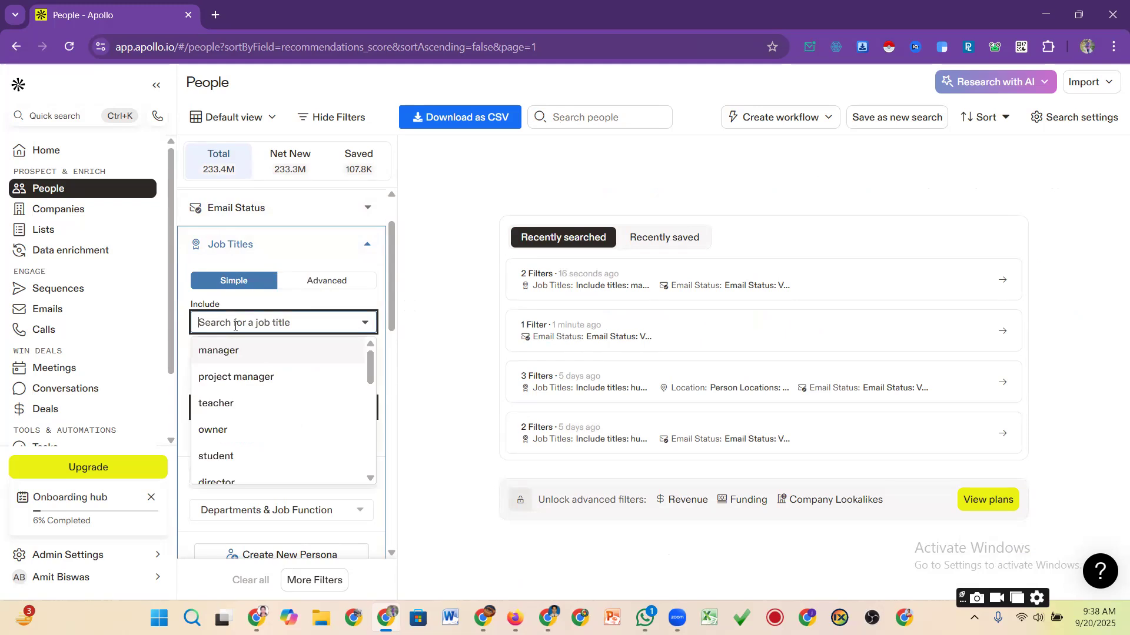
{"action": "left_click", "coordinate": [214, 351]}
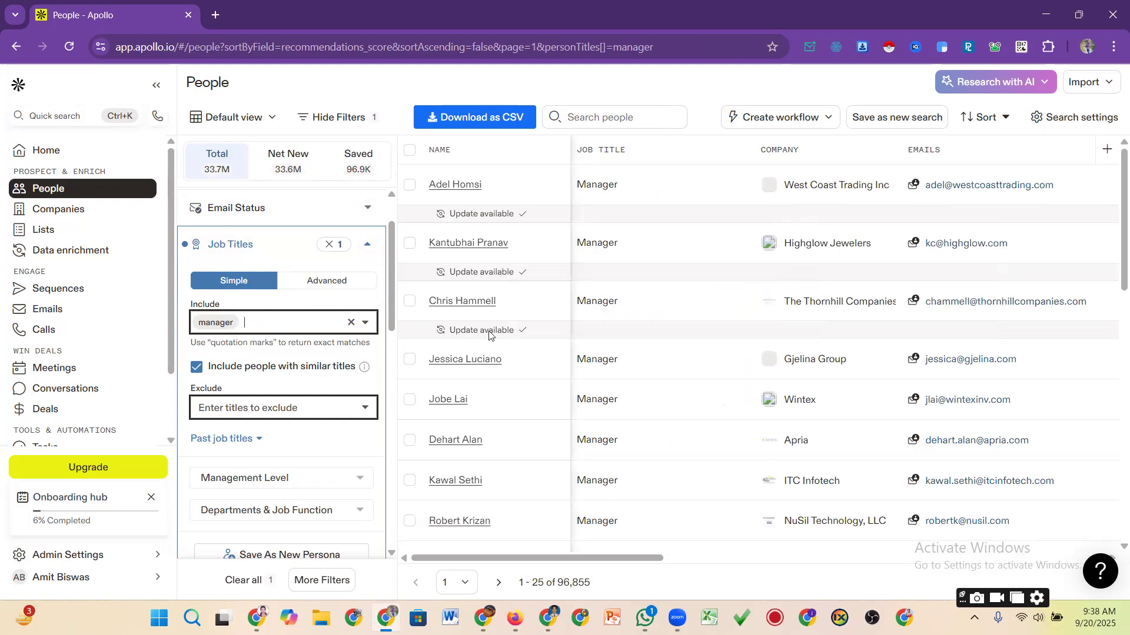
{"action": "scroll", "coordinate": [530, 341], "scroll_direction": "down", "scroll_amount": 8}
{"action": "scroll", "coordinate": [559, 342], "scroll_direction": "up", "scroll_amount": 5}
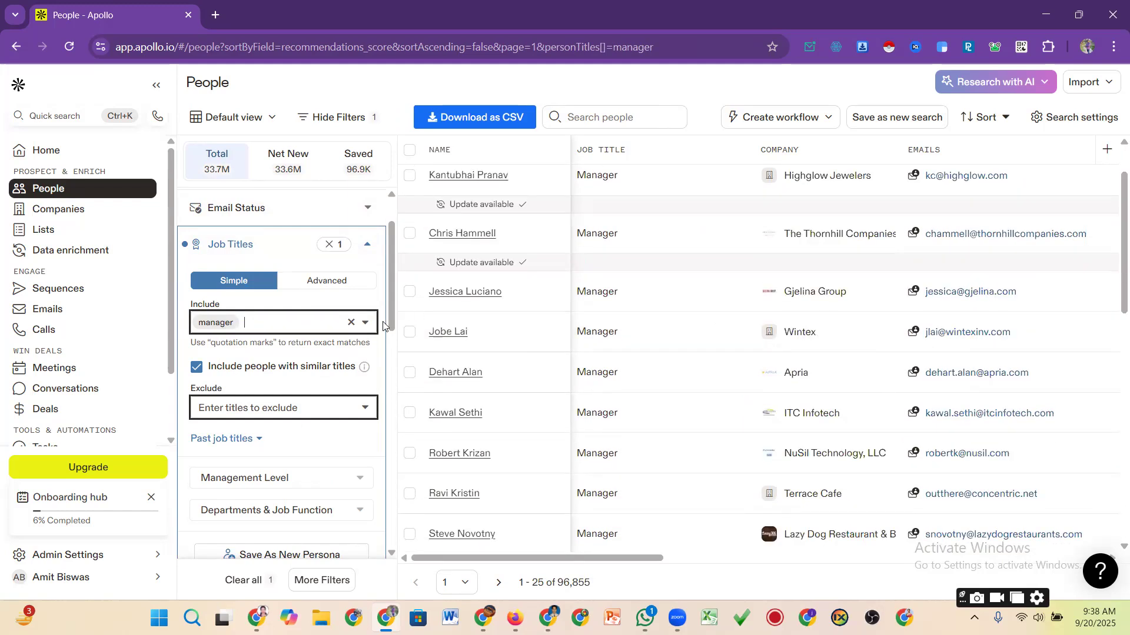
{"action": "left_click", "coordinate": [369, 248]}
{"action": "scroll", "coordinate": [254, 287], "scroll_direction": "up", "scroll_amount": 1}
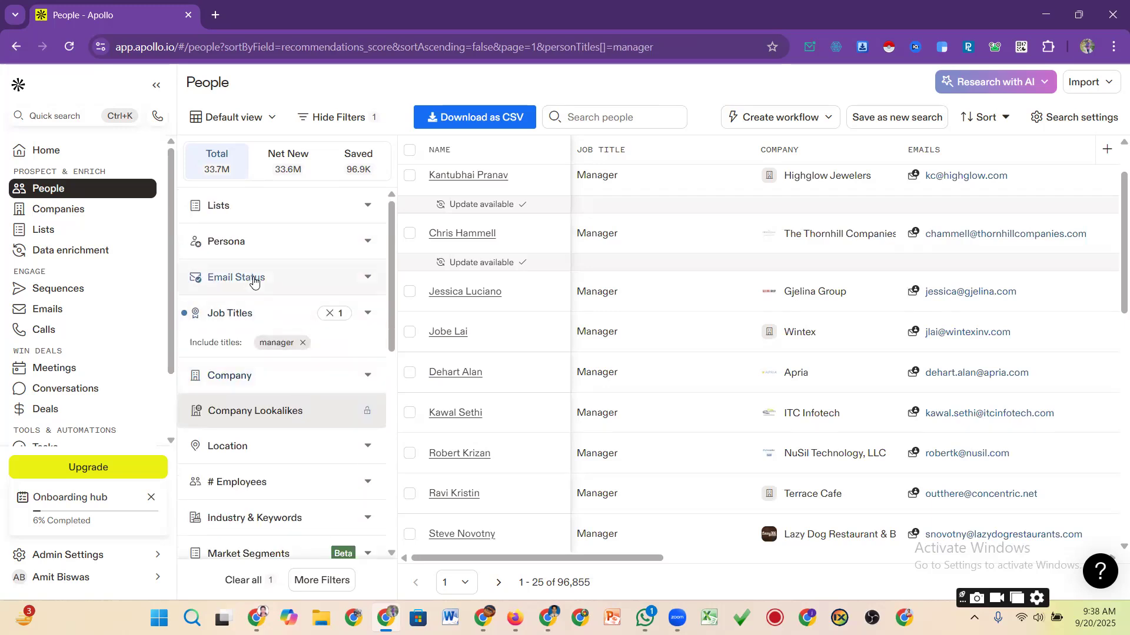
{"action": "left_click", "coordinate": [253, 286]}
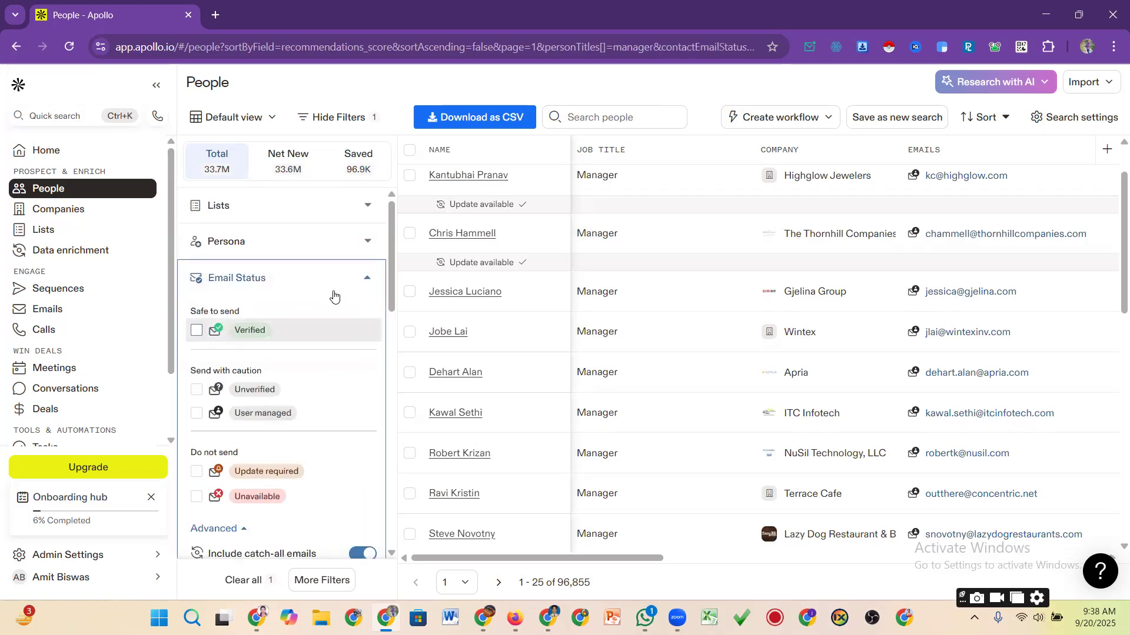
{"action": "left_click", "coordinate": [333, 331]}
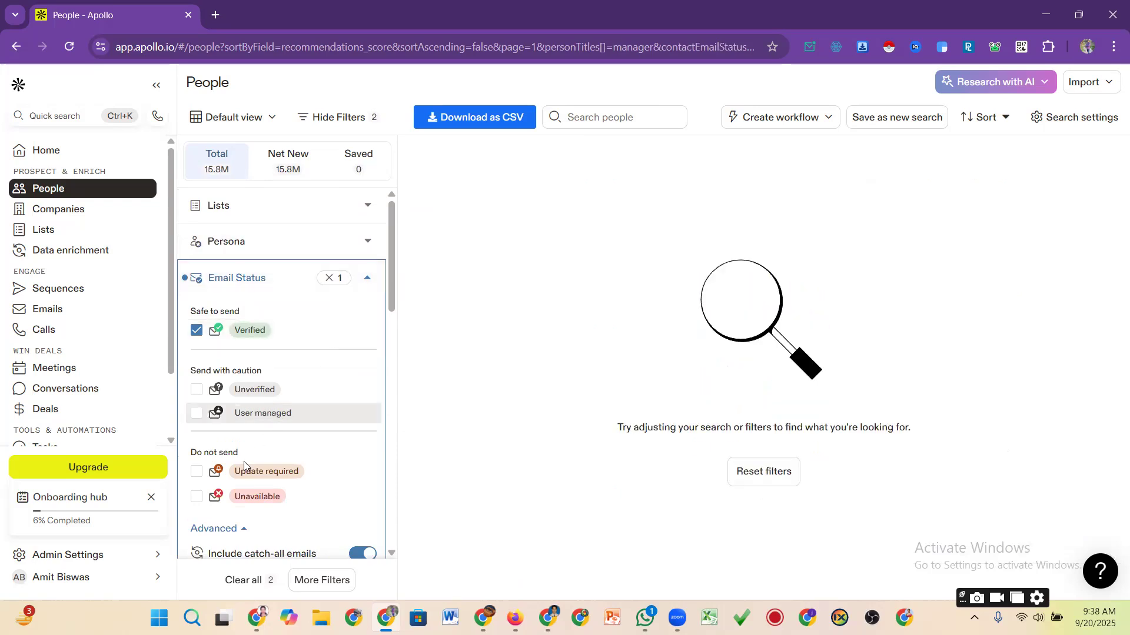
{"action": "scroll", "coordinate": [244, 464], "scroll_direction": "down", "scroll_amount": 1}
{"action": "scroll", "coordinate": [244, 464], "scroll_direction": "down", "scroll_amount": 3}
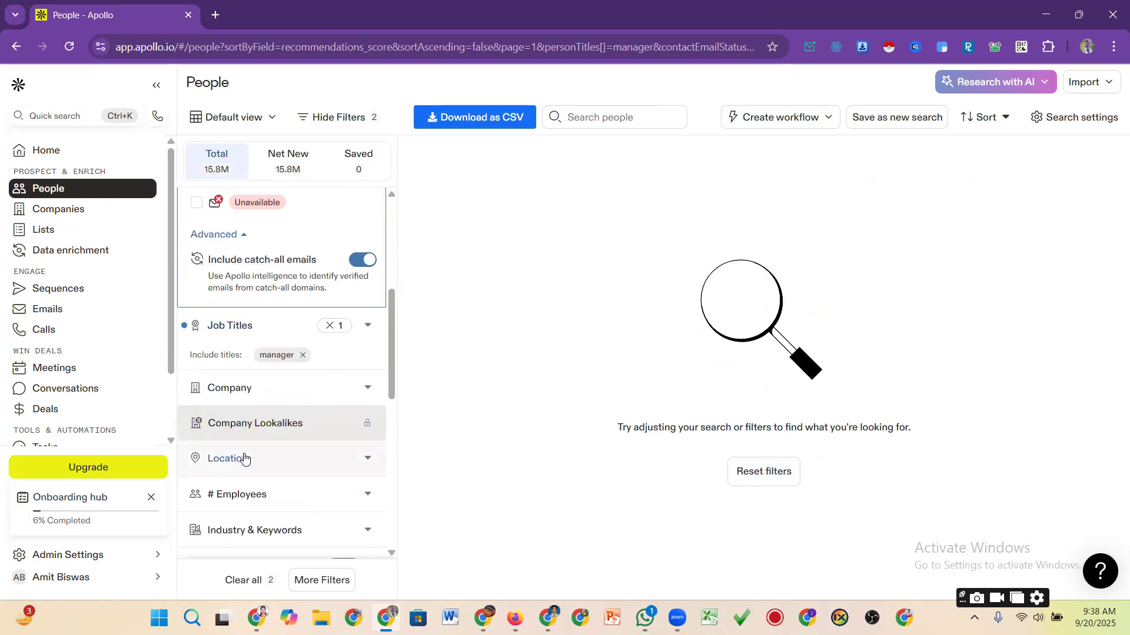
{"action": "scroll", "coordinate": [244, 458], "scroll_direction": "up", "scroll_amount": 4}
{"action": "left_click", "coordinate": [196, 330]}
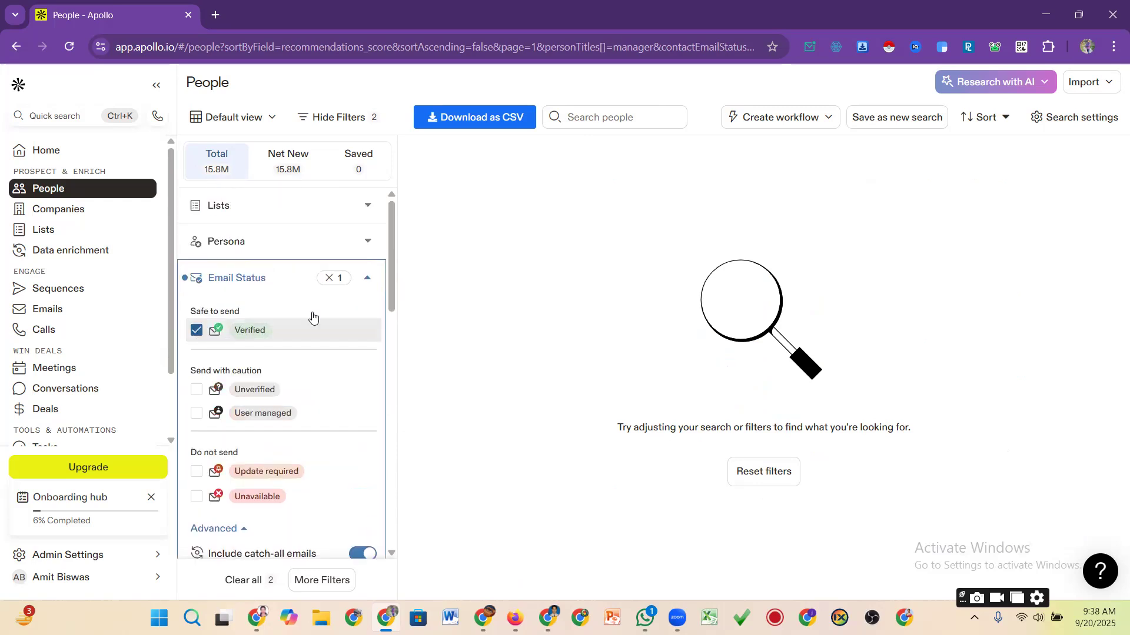
{"action": "left_click", "coordinate": [362, 293]}
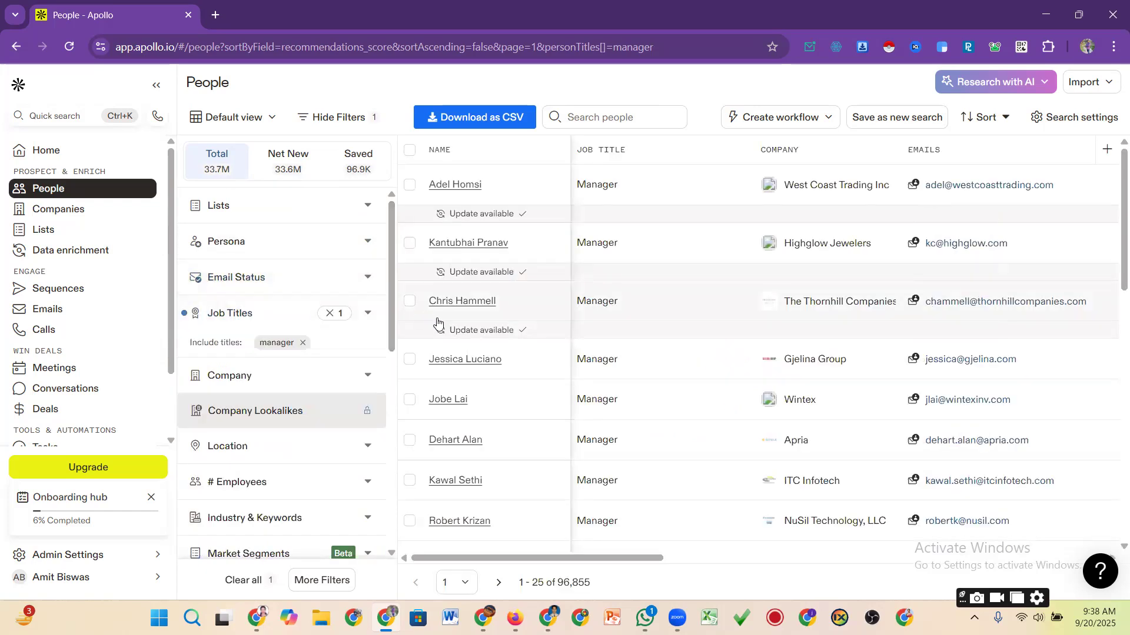
{"action": "scroll", "coordinate": [394, 314], "scroll_direction": "down", "scroll_amount": 2}
{"action": "scroll", "coordinate": [395, 313], "scroll_direction": "up", "scroll_amount": 2}
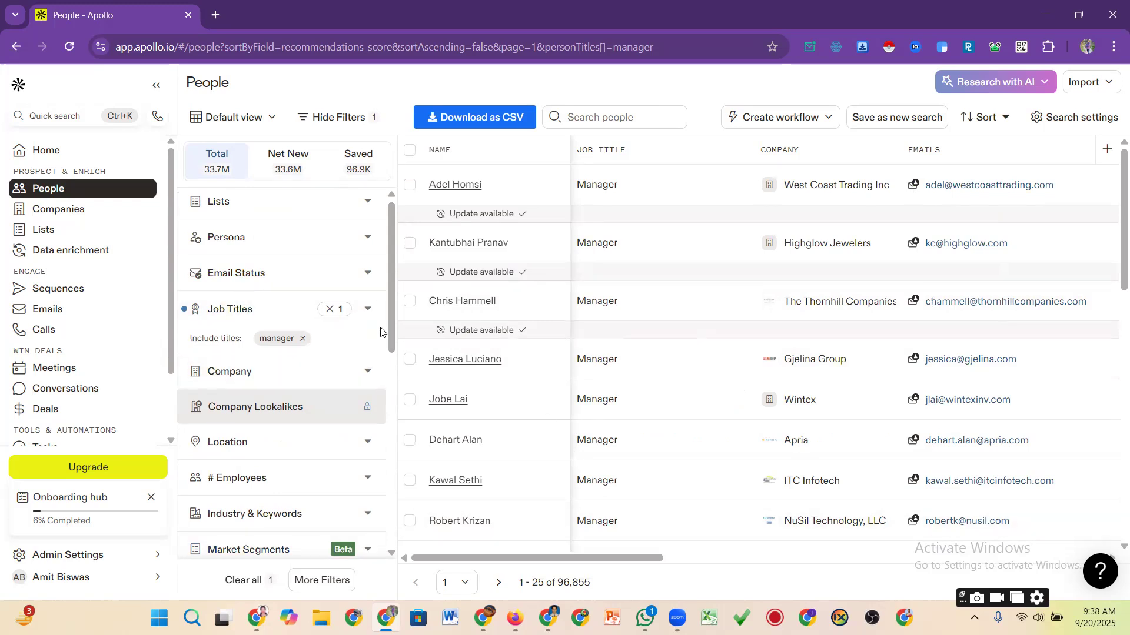
{"action": "scroll", "coordinate": [391, 324], "scroll_direction": "down", "scroll_amount": 2}
{"action": "scroll", "coordinate": [388, 339], "scroll_direction": "up", "scroll_amount": 2}
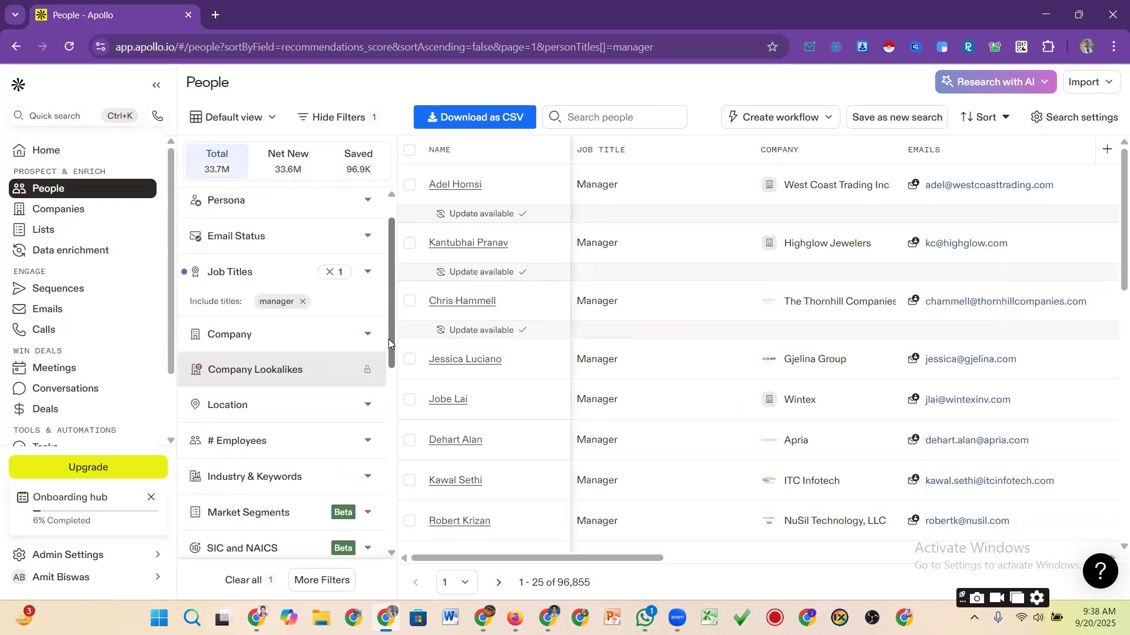
- Return to Default view, filter Email Status to Verified, and close the Apollo window
{"action": "left_click", "coordinate": [228, 117]}
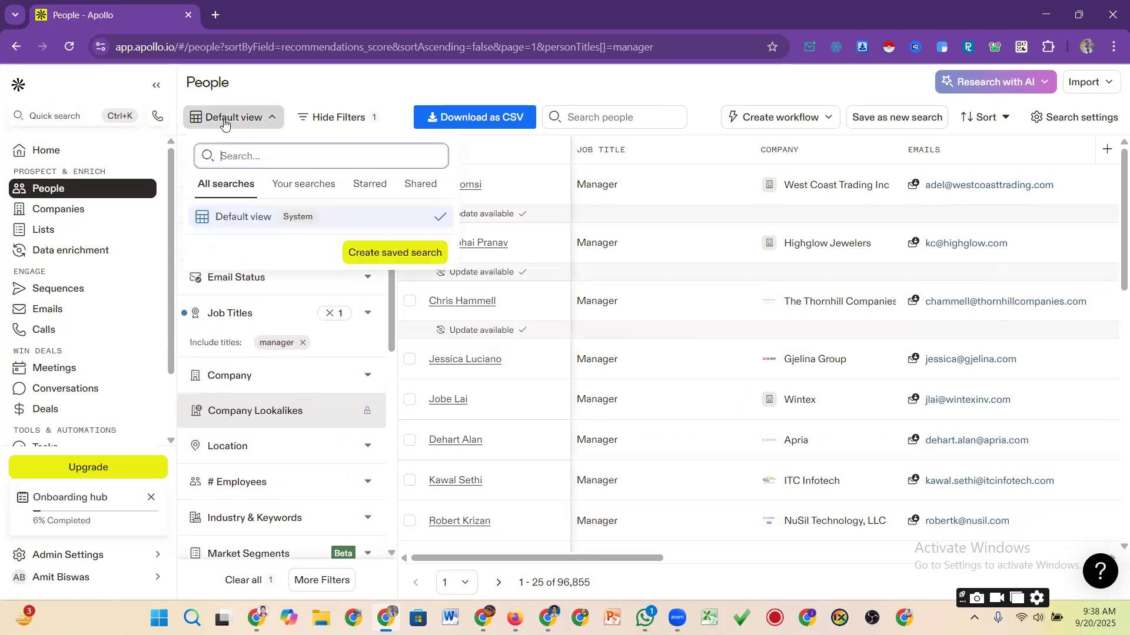
{"action": "left_click", "coordinate": [253, 217]}
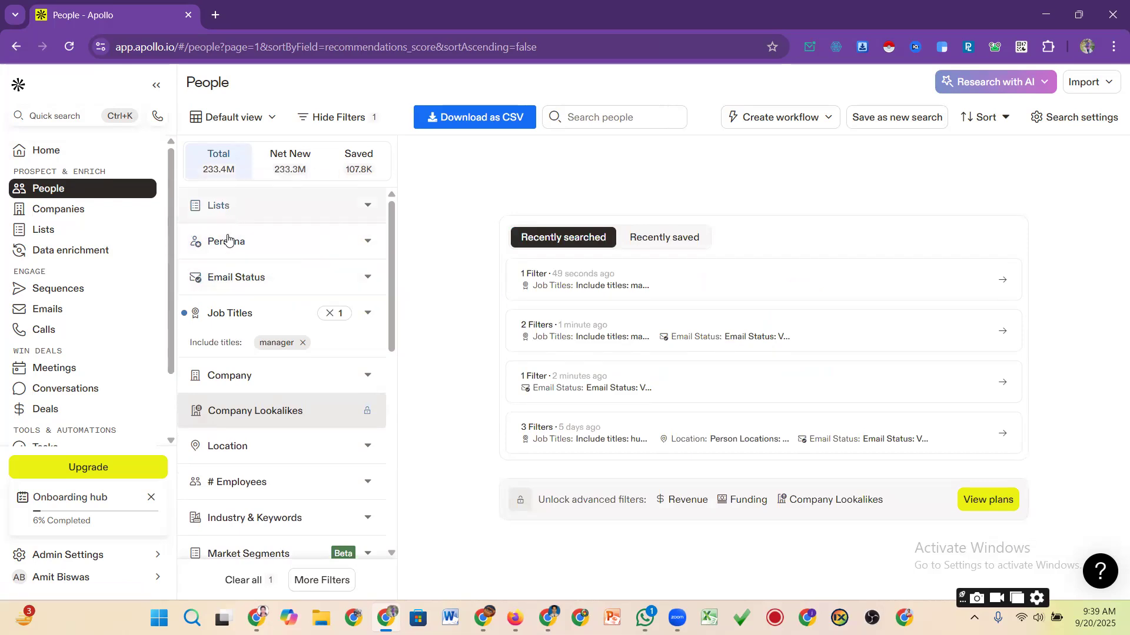
{"action": "left_click", "coordinate": [244, 281]}
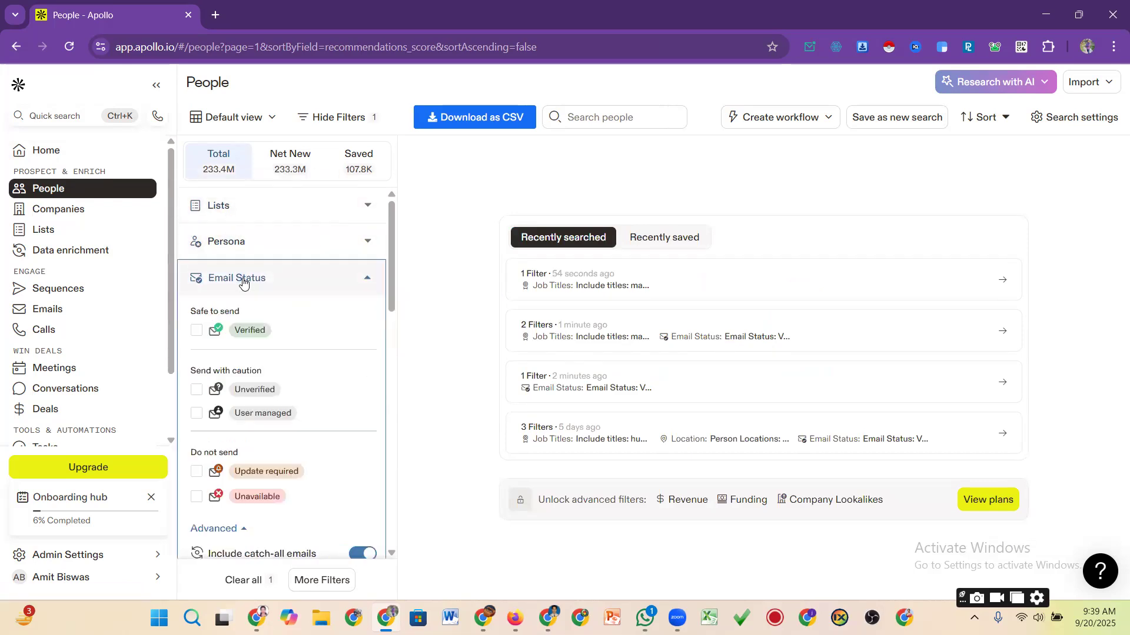
{"action": "left_click", "coordinate": [197, 331]}
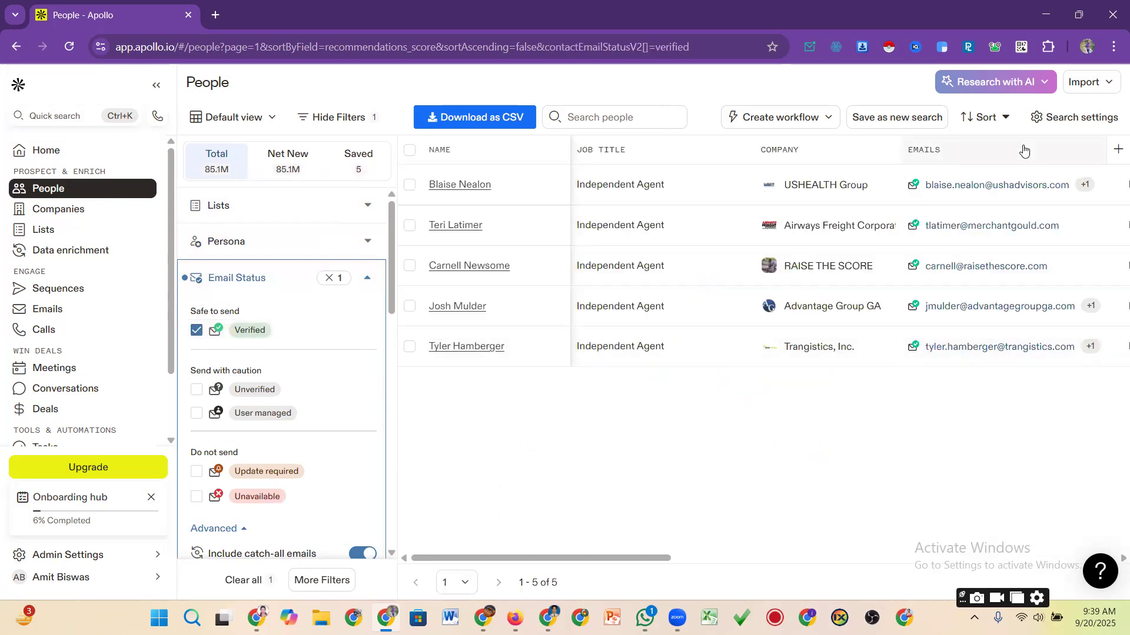
{"action": "left_click", "coordinate": [1110, 10]}
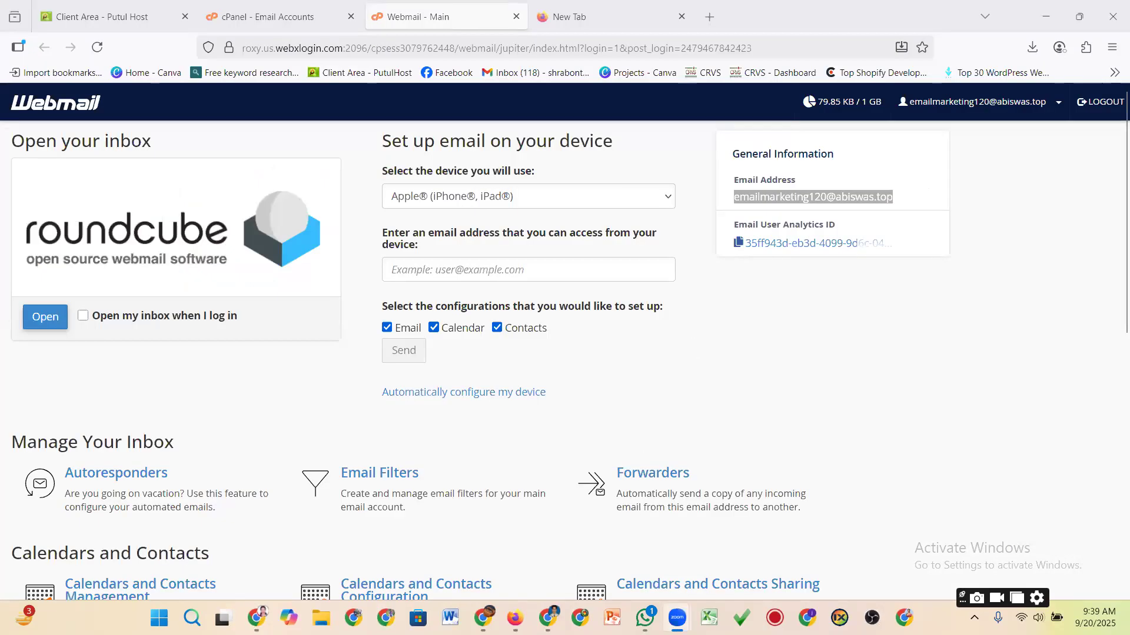
- Open Apollo in a new Chrome tab from the 'a' address suggestion
{"action": "key", "text": "alt+Tab"}
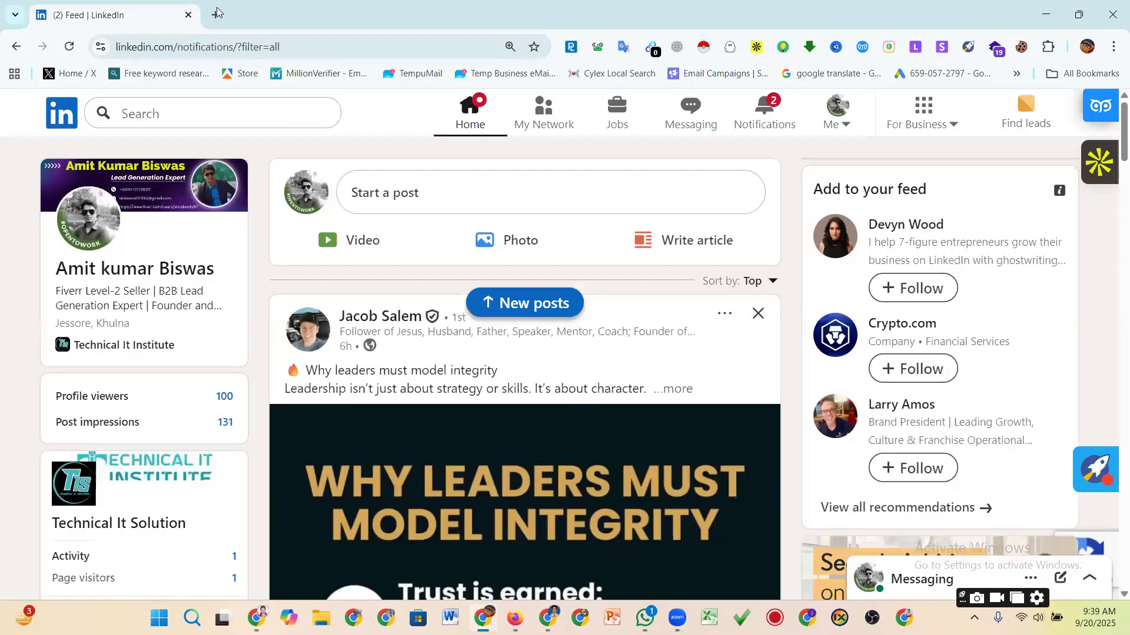
{"action": "left_click", "coordinate": [215, 13]}
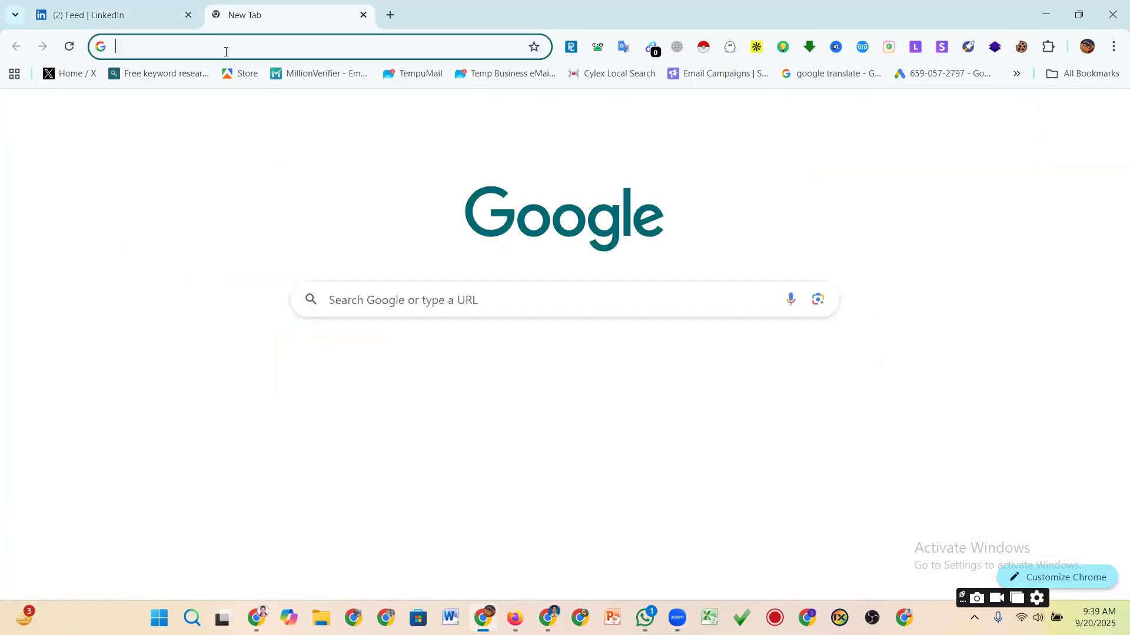
{"action": "left_click", "coordinate": [225, 50]}
{"action": "type", "text": "a"}
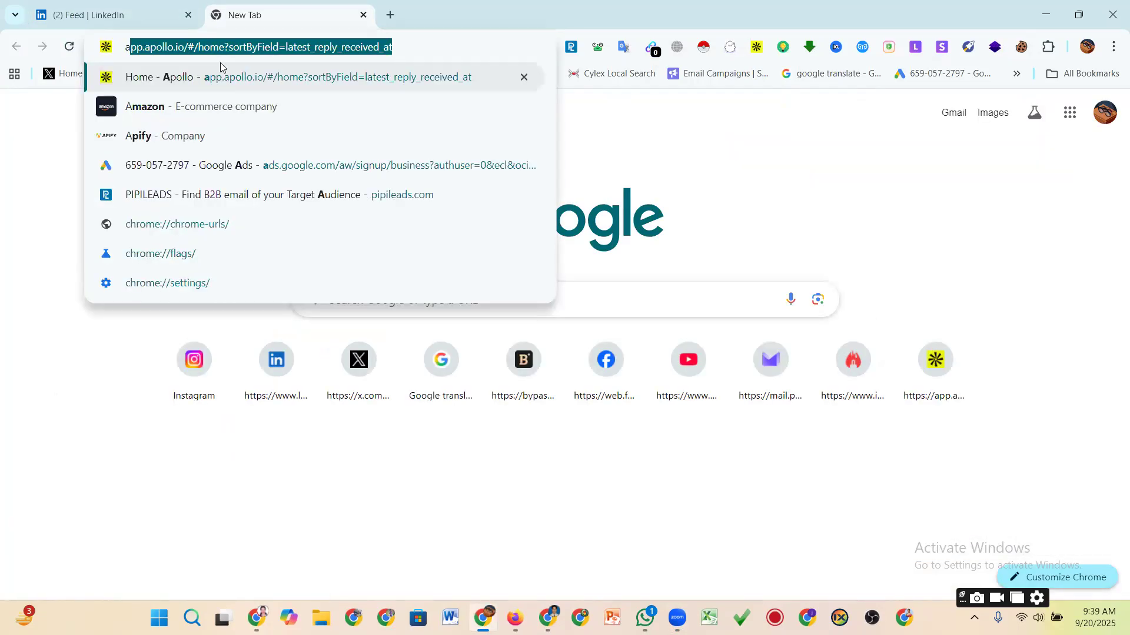
{"action": "left_click", "coordinate": [940, 361]}
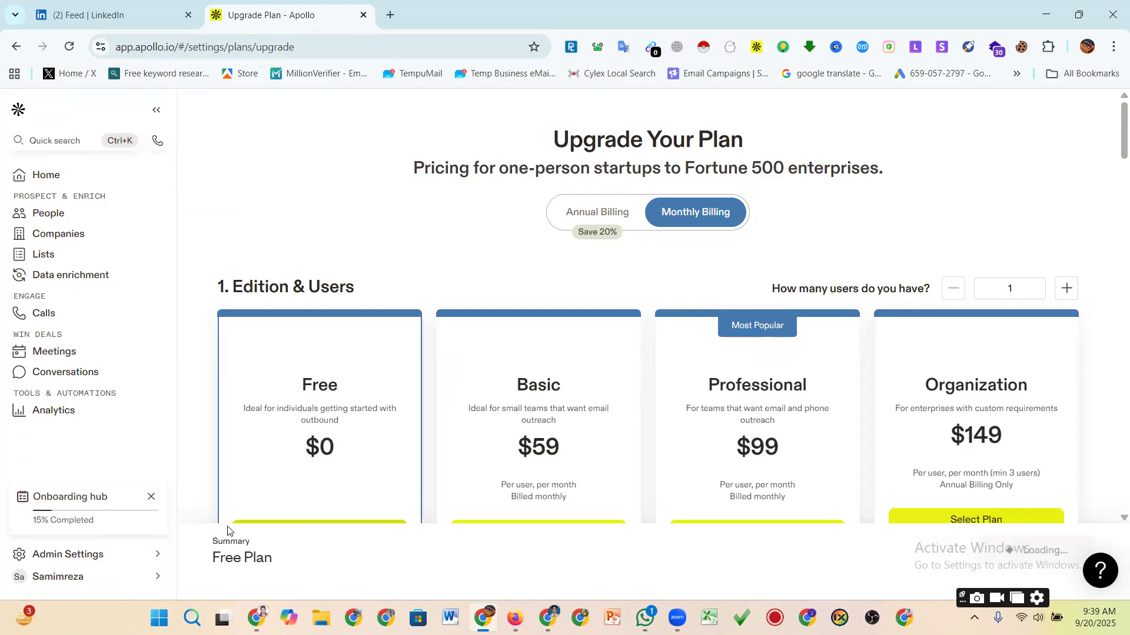
- Log out of Apollo and sign back in with a different saved account
{"action": "scroll", "coordinate": [228, 531], "scroll_direction": "down", "scroll_amount": 4}
{"action": "left_click", "coordinate": [157, 577]}
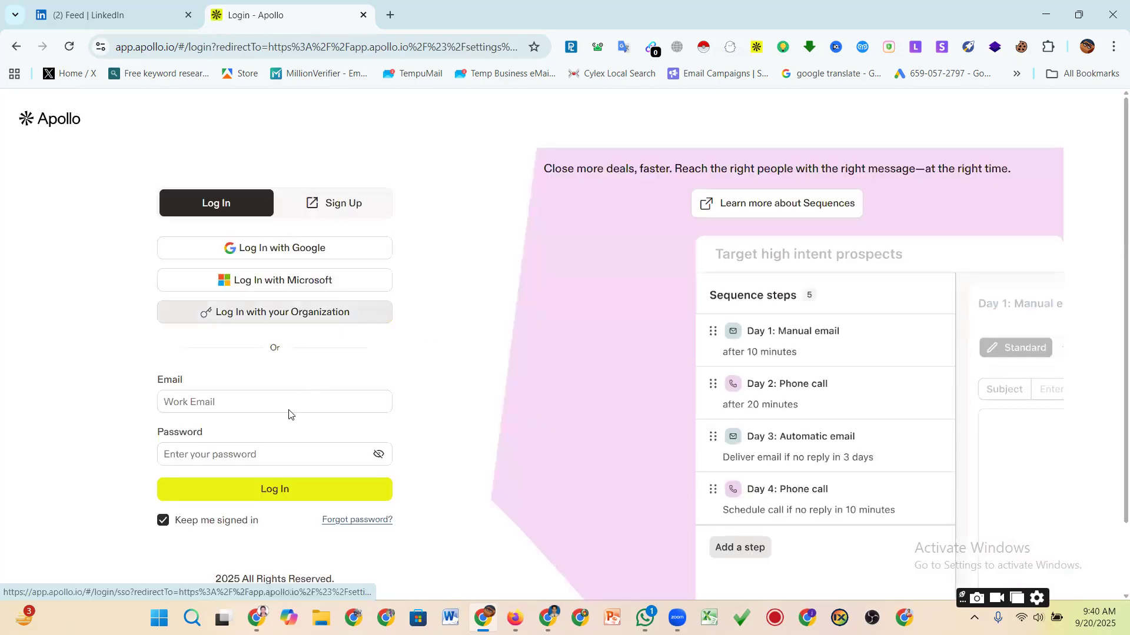
{"action": "left_click", "coordinate": [290, 401]}
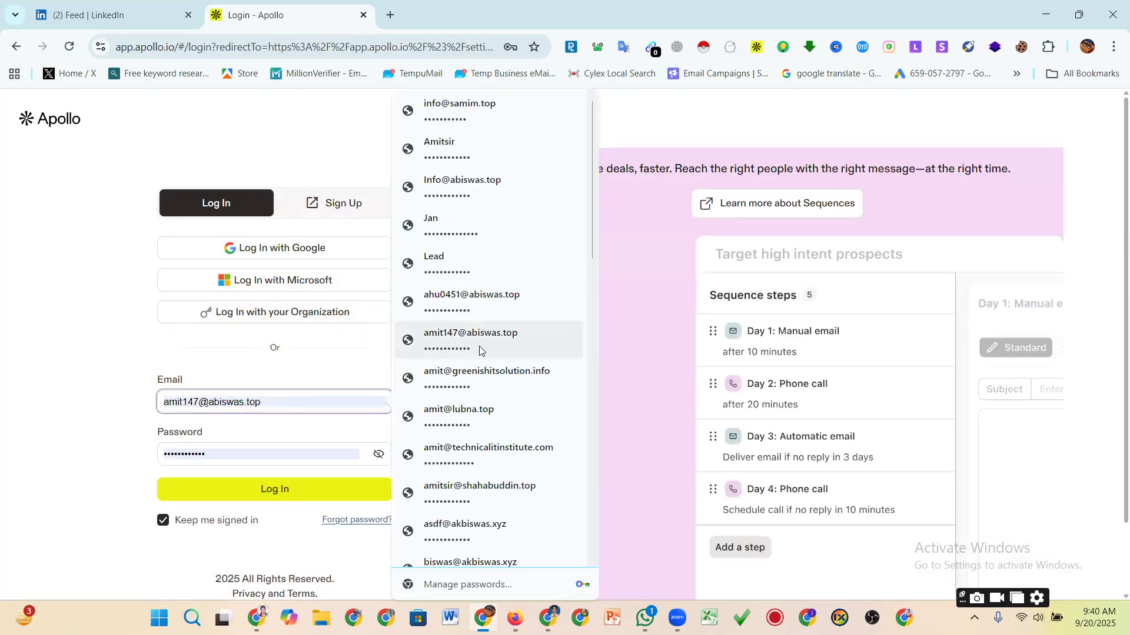
{"action": "scroll", "coordinate": [480, 350], "scroll_direction": "down", "scroll_amount": 3}
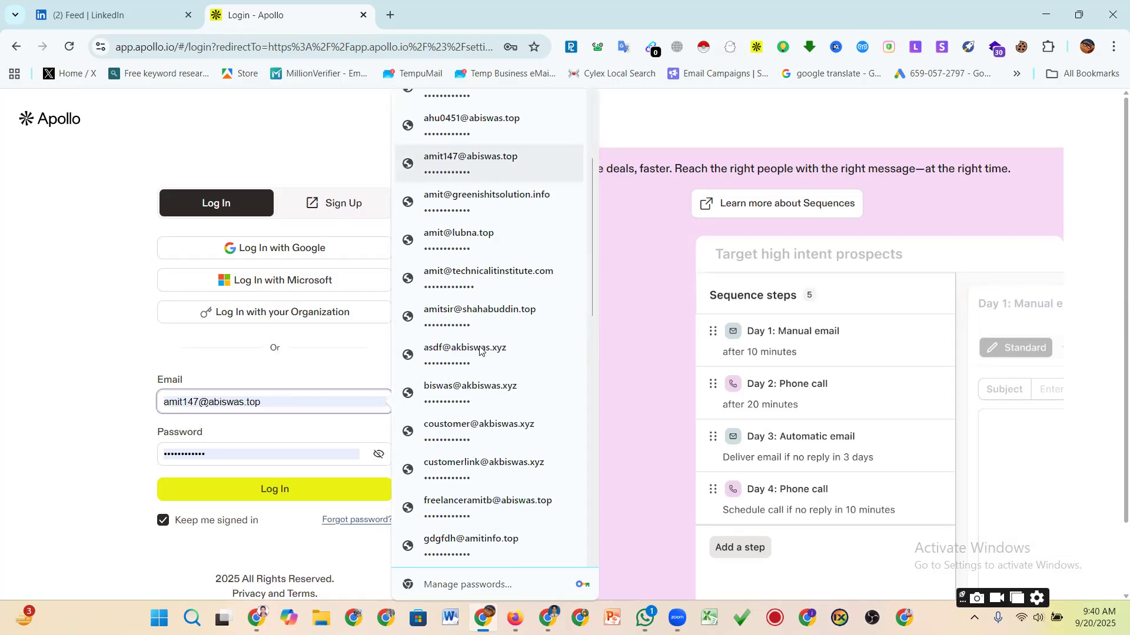
{"action": "scroll", "coordinate": [479, 350], "scroll_direction": "down", "scroll_amount": 2}
{"action": "scroll", "coordinate": [479, 351], "scroll_direction": "down", "scroll_amount": 3}
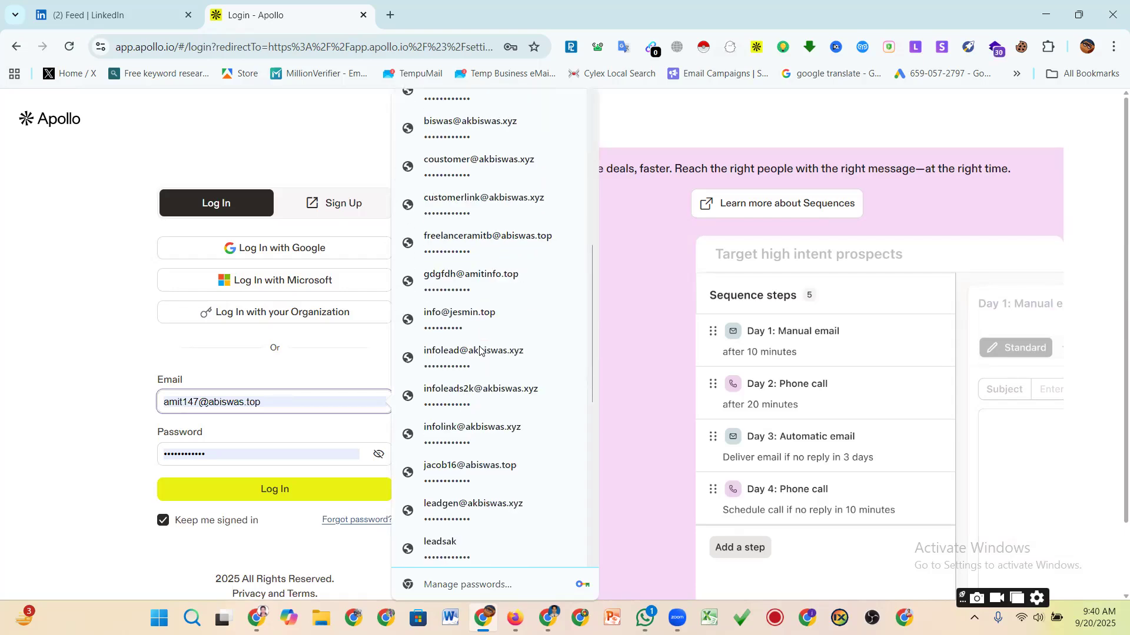
{"action": "scroll", "coordinate": [479, 351], "scroll_direction": "up", "scroll_amount": 5}
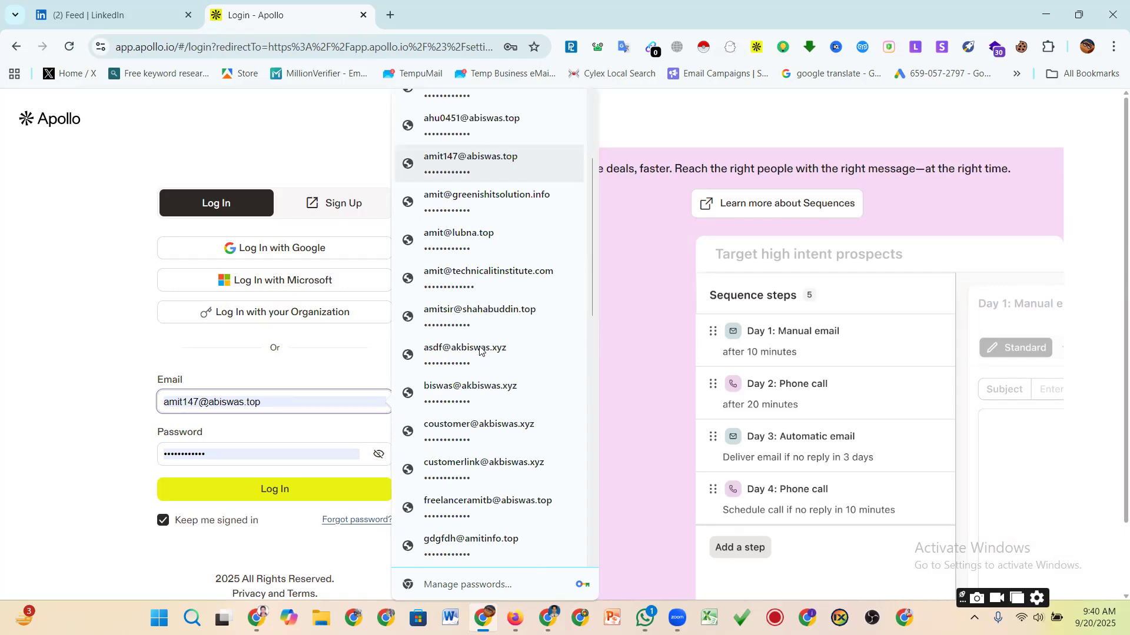
{"action": "scroll", "coordinate": [480, 350], "scroll_direction": "up", "scroll_amount": 3}
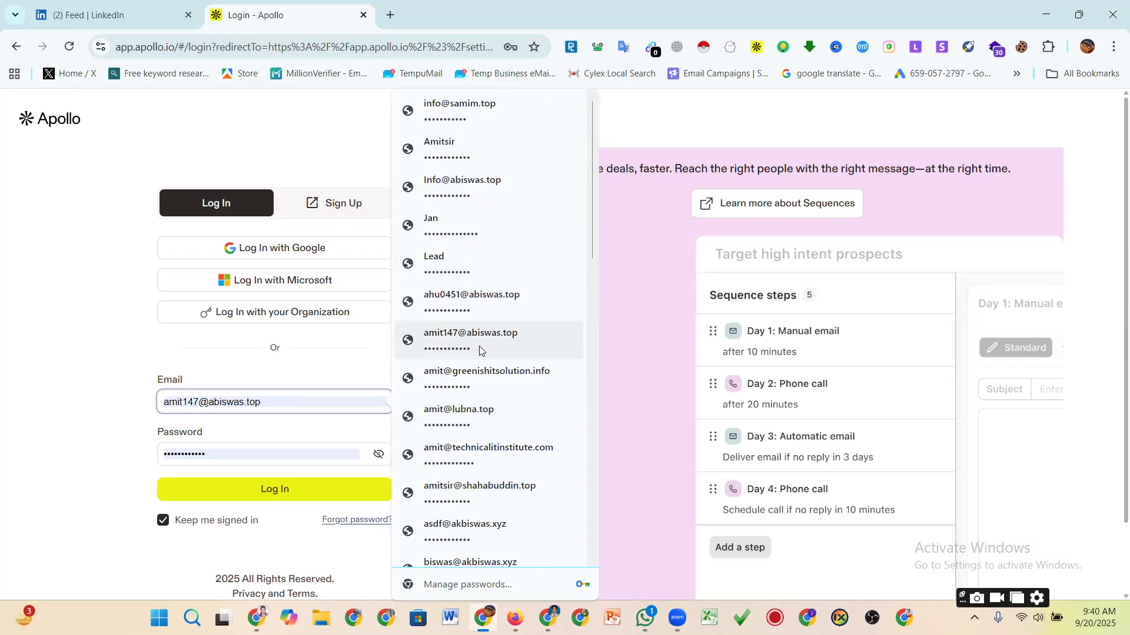
{"action": "scroll", "coordinate": [480, 351], "scroll_direction": "down", "scroll_amount": 4}
{"action": "scroll", "coordinate": [479, 351], "scroll_direction": "down", "scroll_amount": 6}
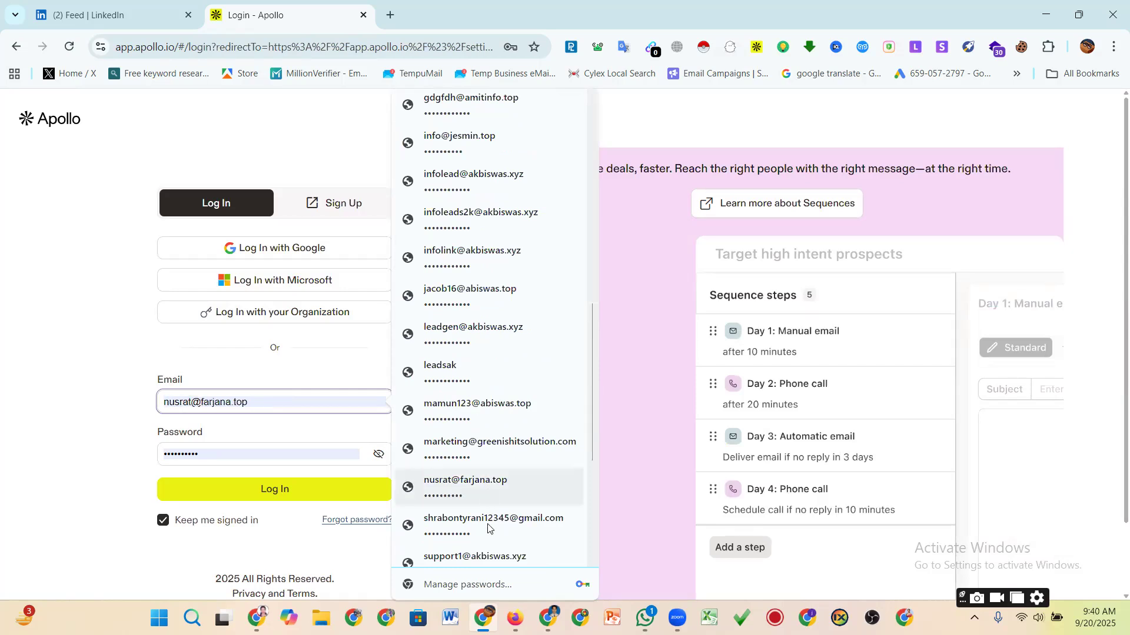
{"action": "left_click", "coordinate": [492, 523]}
{"action": "left_click", "coordinate": [266, 486]}
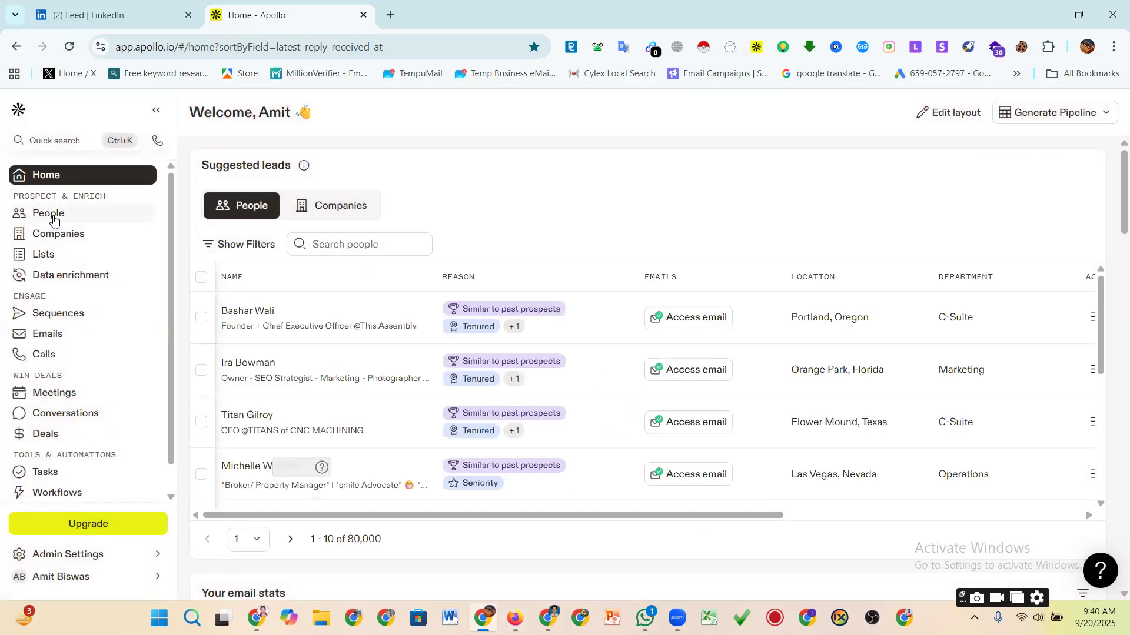
- Switch People search from the IT / MSP saved search to Default view, clearing all 26 filters
{"action": "left_click", "coordinate": [53, 220]}
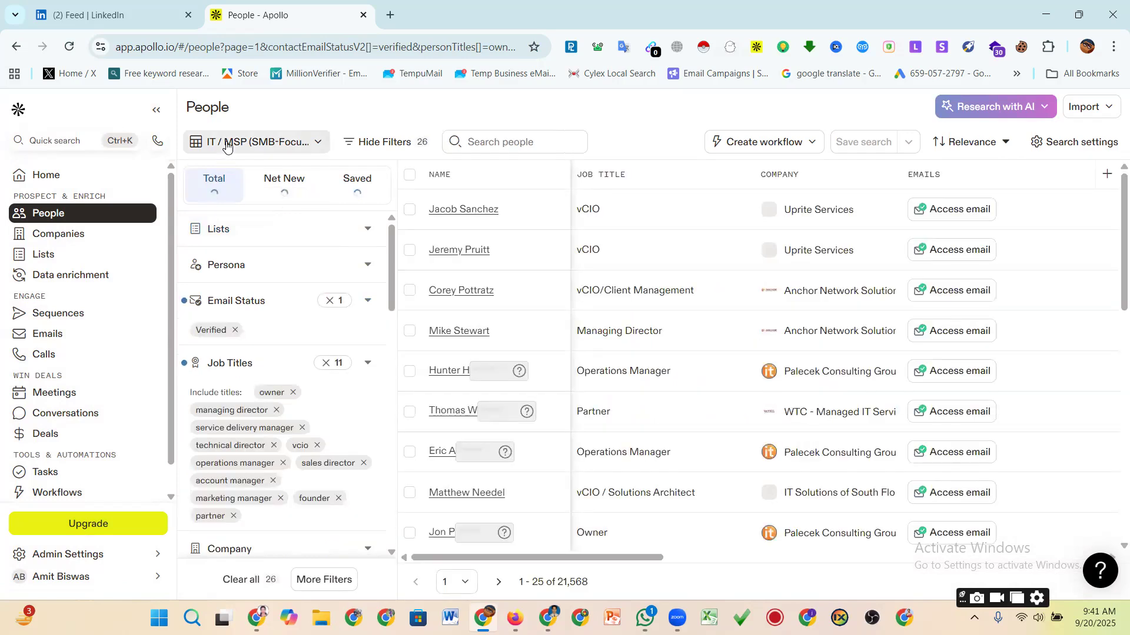
{"action": "left_click", "coordinate": [226, 146]}
{"action": "left_click", "coordinate": [237, 245]}
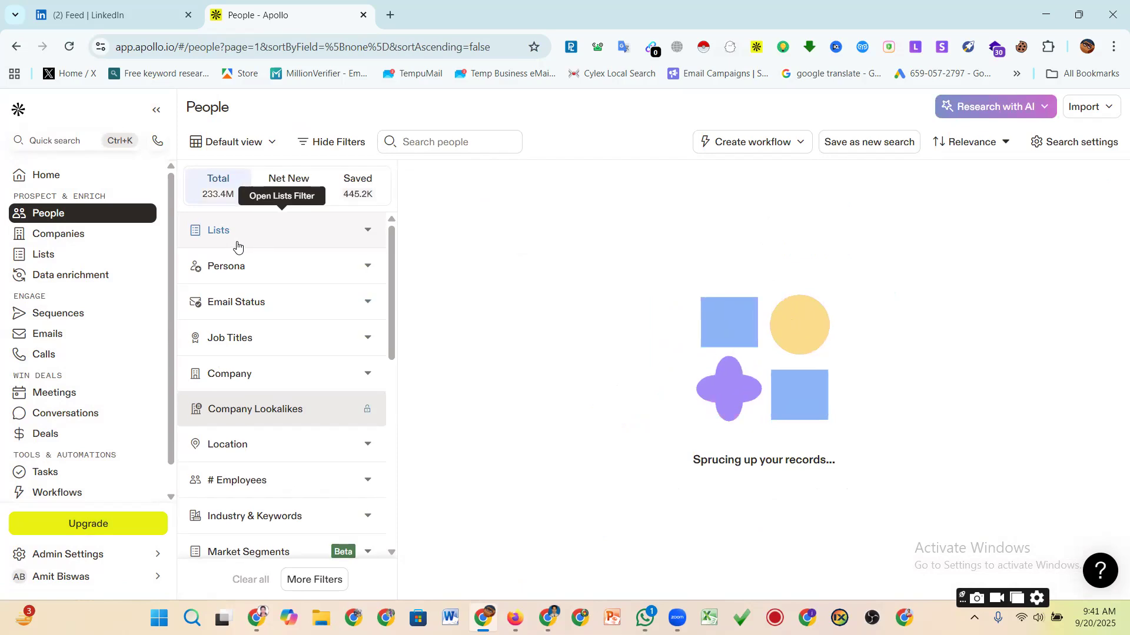
{"action": "left_click", "coordinate": [238, 142]}
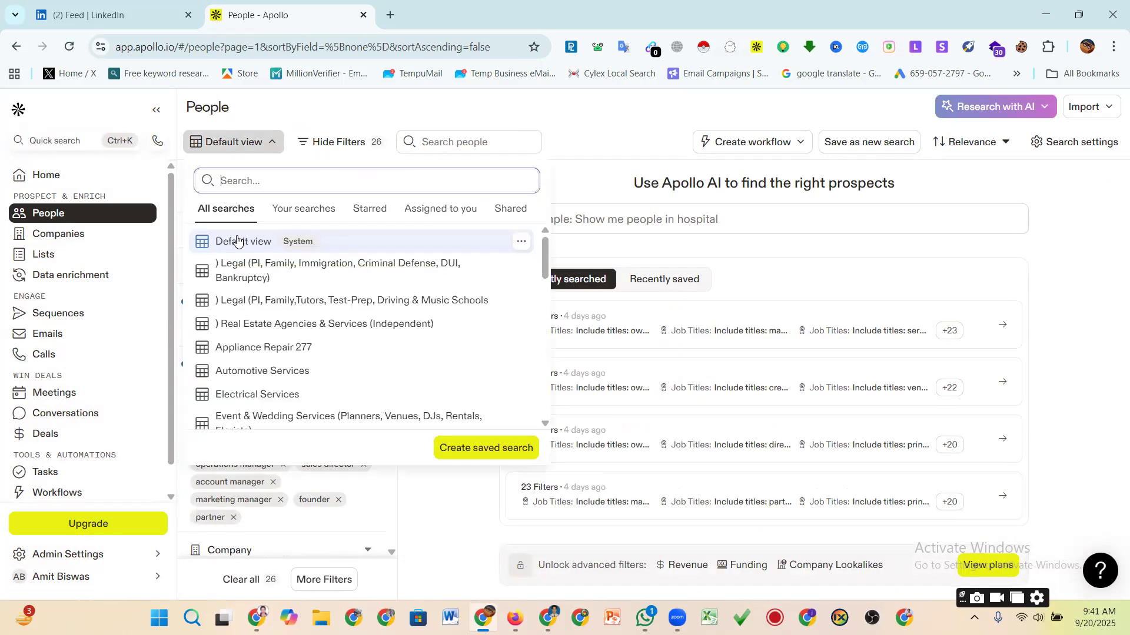
{"action": "left_click", "coordinate": [237, 245]}
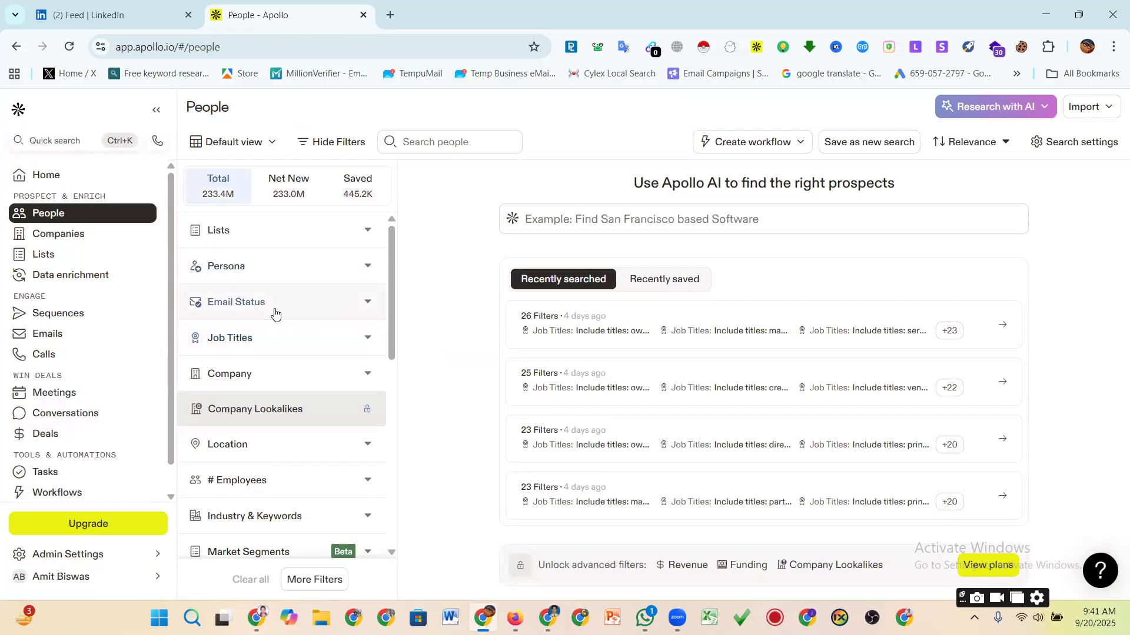
- Limit People results to Verified email status, about 85M contacts
{"action": "left_click", "coordinate": [273, 306]}
{"action": "left_click", "coordinate": [197, 356]}
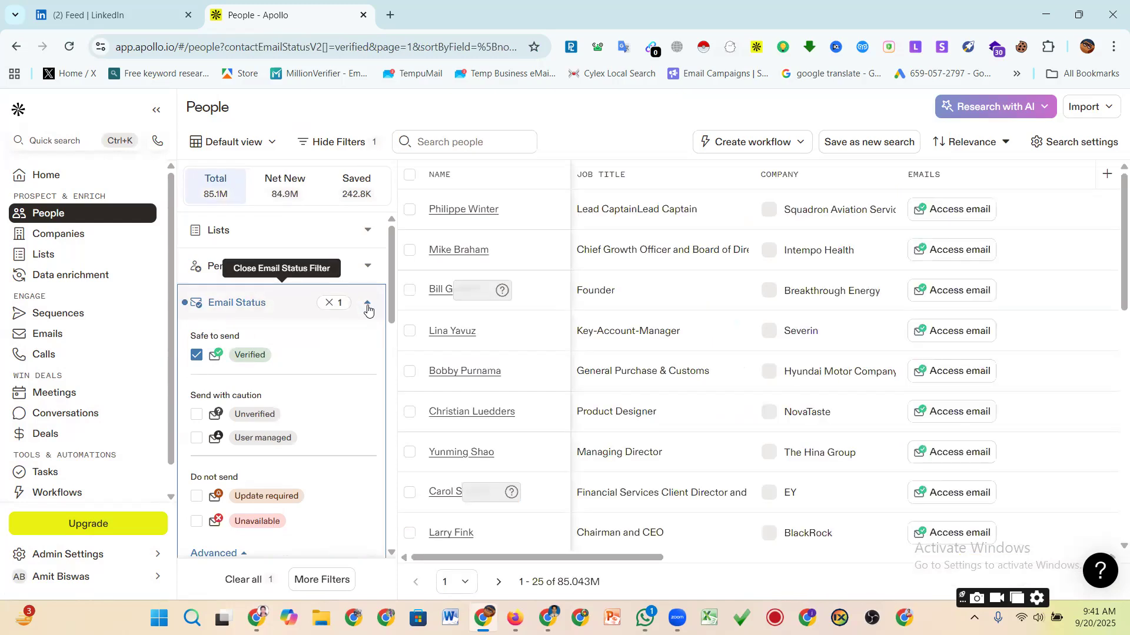
{"action": "scroll", "coordinate": [618, 373], "scroll_direction": "down", "scroll_amount": 3}
{"action": "scroll", "coordinate": [598, 372], "scroll_direction": "up", "scroll_amount": 3}
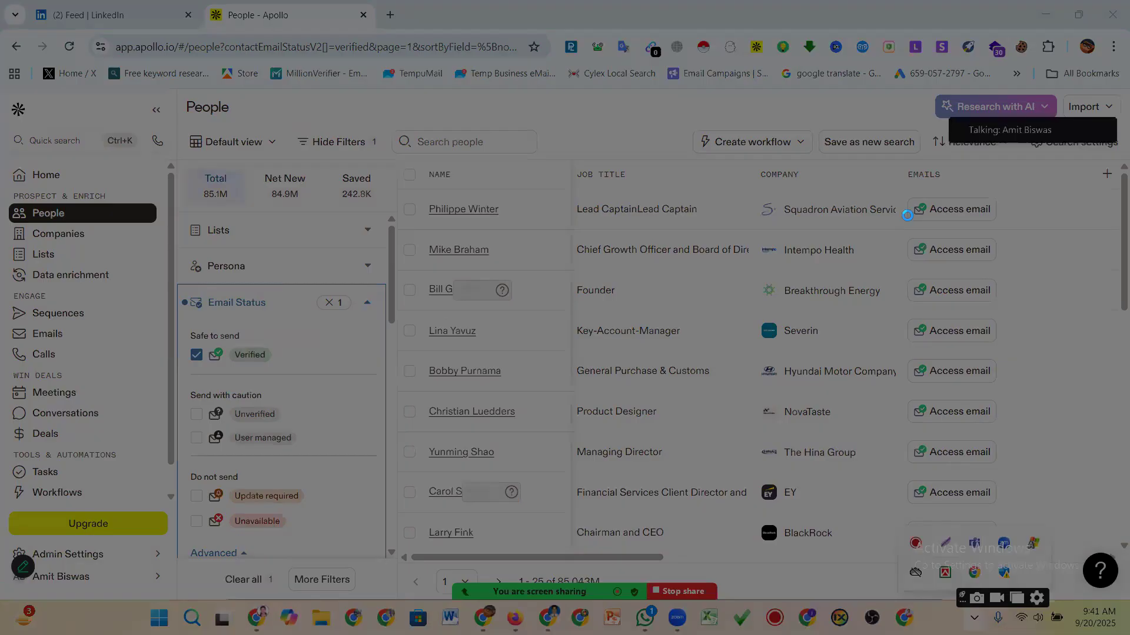
- Screenshot the email access area and mark it with a red rectangle
{"action": "mouse_move", "coordinate": [902, 197]}
{"action": "left_mouse_down"}
{"action": "mouse_move", "coordinate": [920, 218]}
{"action": "mouse_move", "coordinate": [1007, 230]}
{"action": "left_mouse_up"}
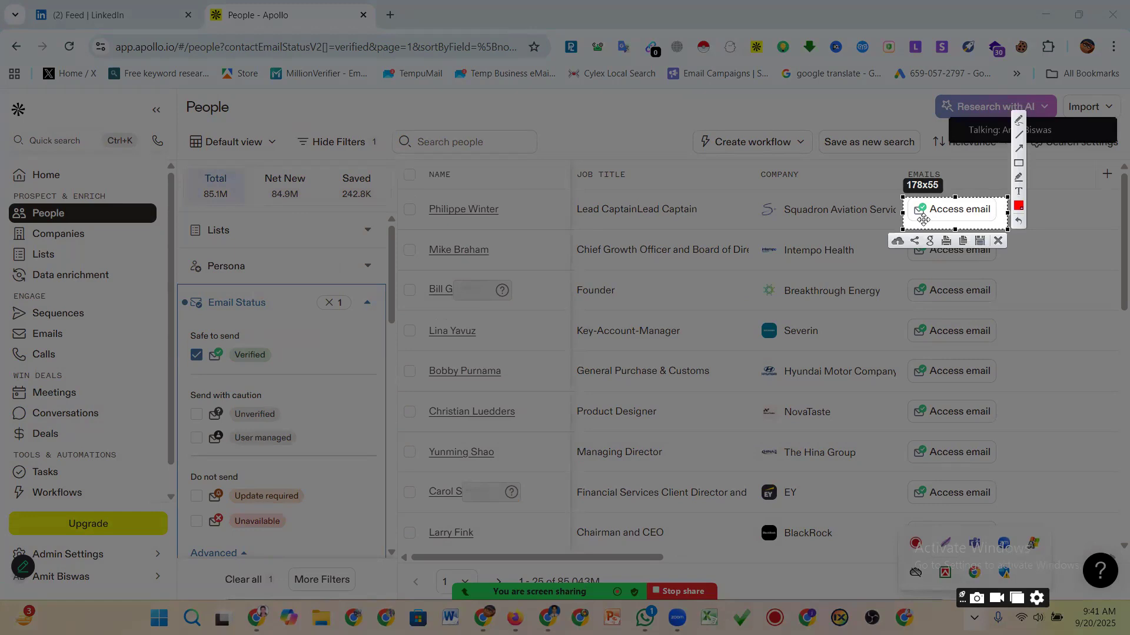
{"action": "left_click", "coordinate": [1018, 163]}
{"action": "left_click_drag", "start_coordinate": [903, 196], "coordinate": [933, 221]}
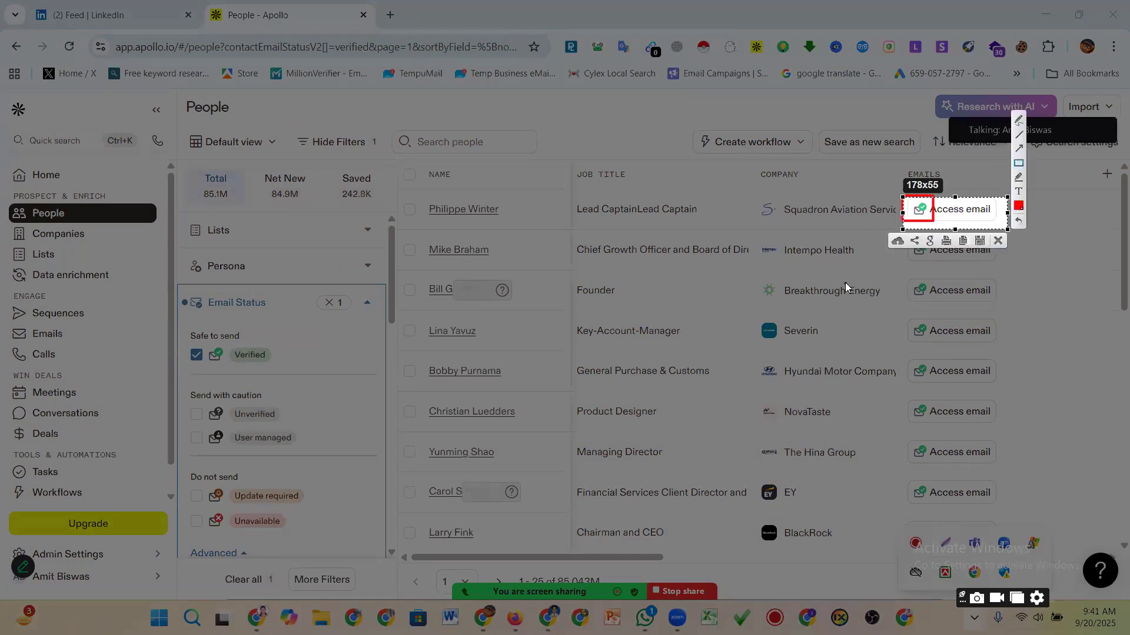
{"action": "left_click", "coordinate": [998, 241]}
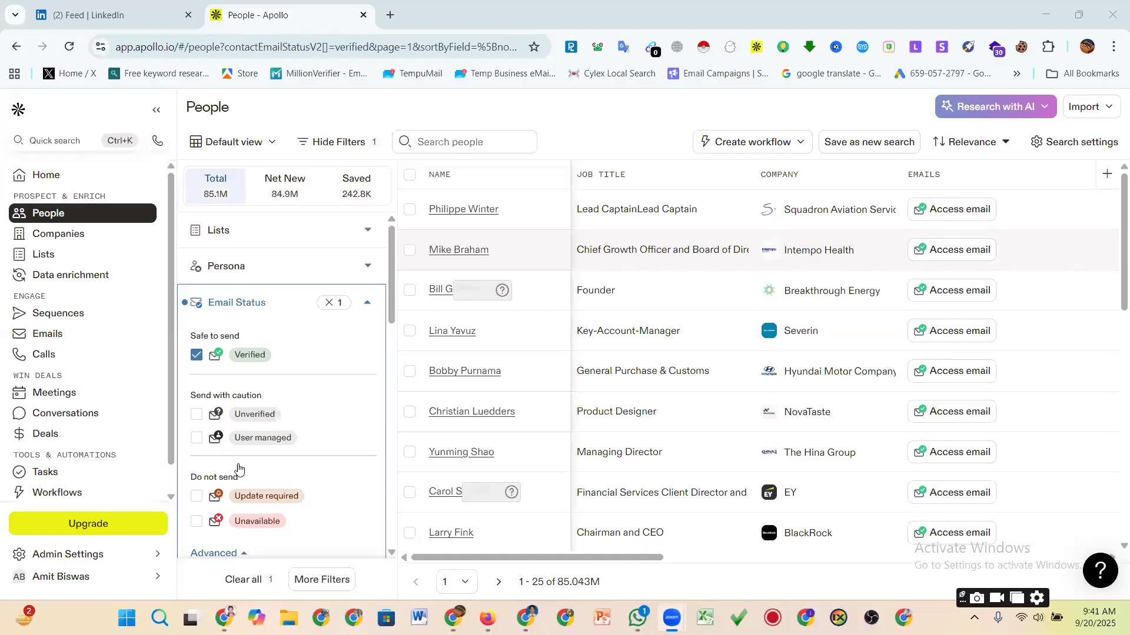
{"action": "left_click", "coordinate": [197, 415]}
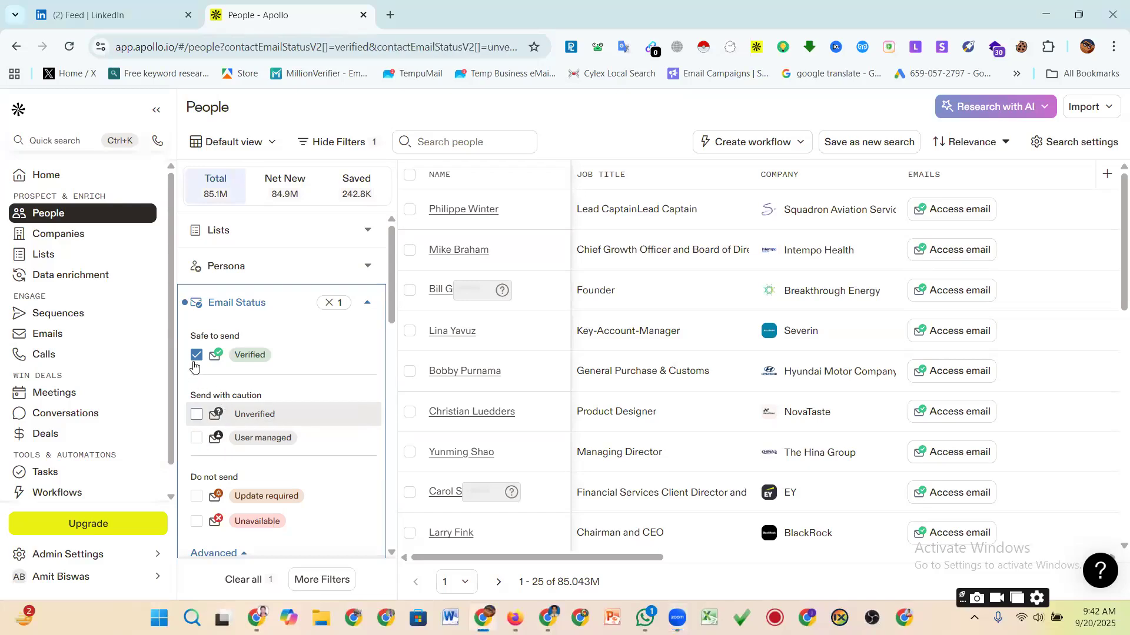
{"action": "left_click", "coordinate": [196, 418]}
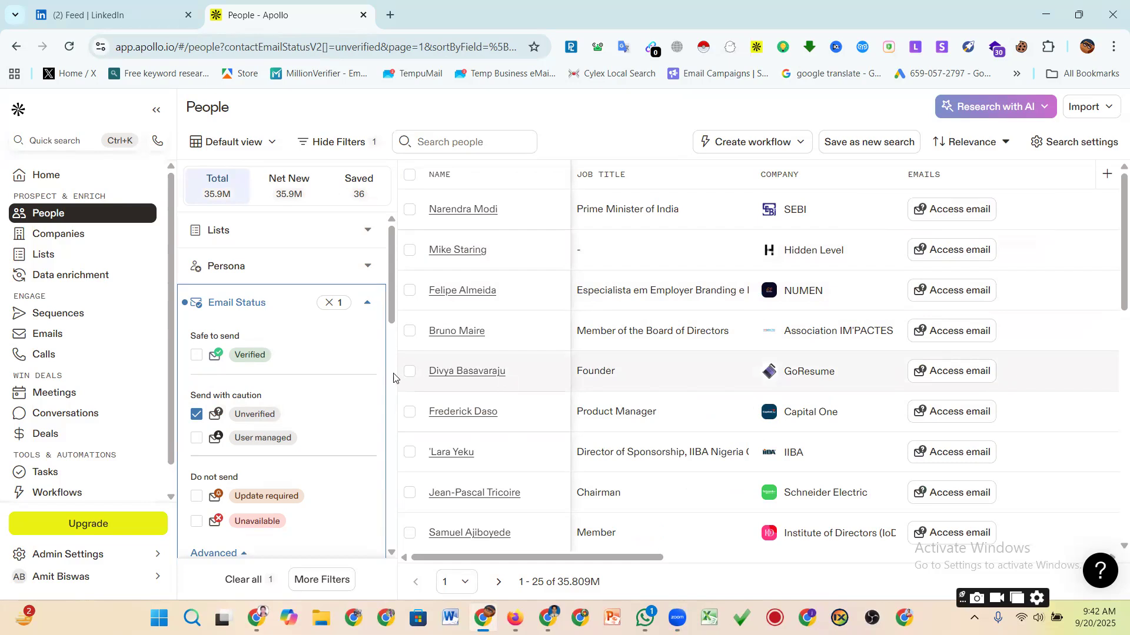
{"action": "left_click", "coordinate": [198, 415]}
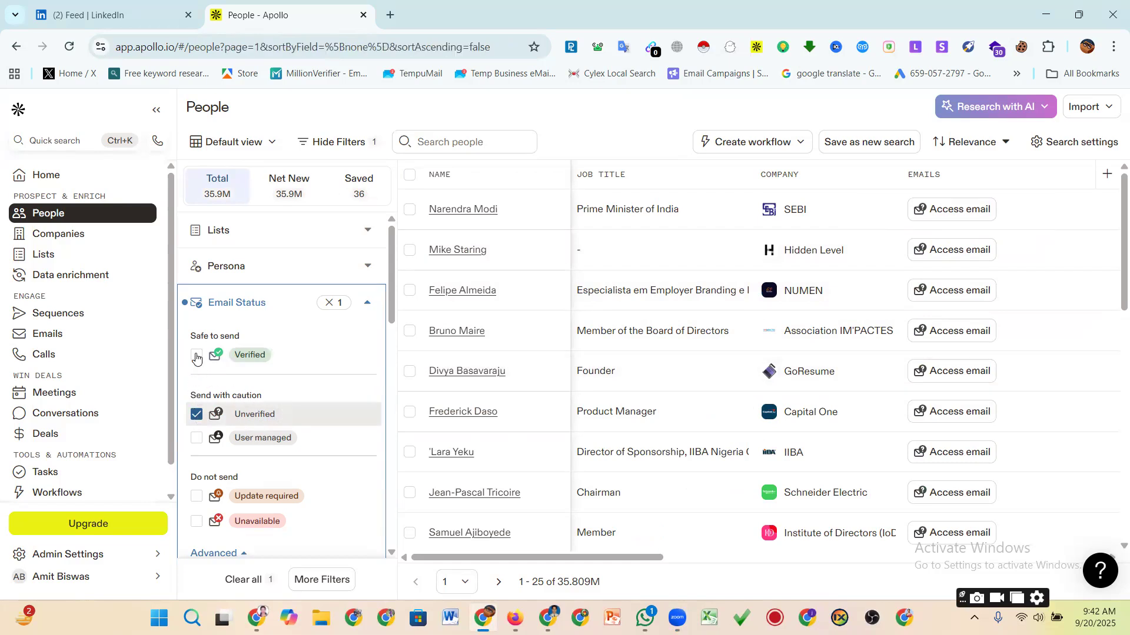
{"action": "left_click", "coordinate": [197, 356]}
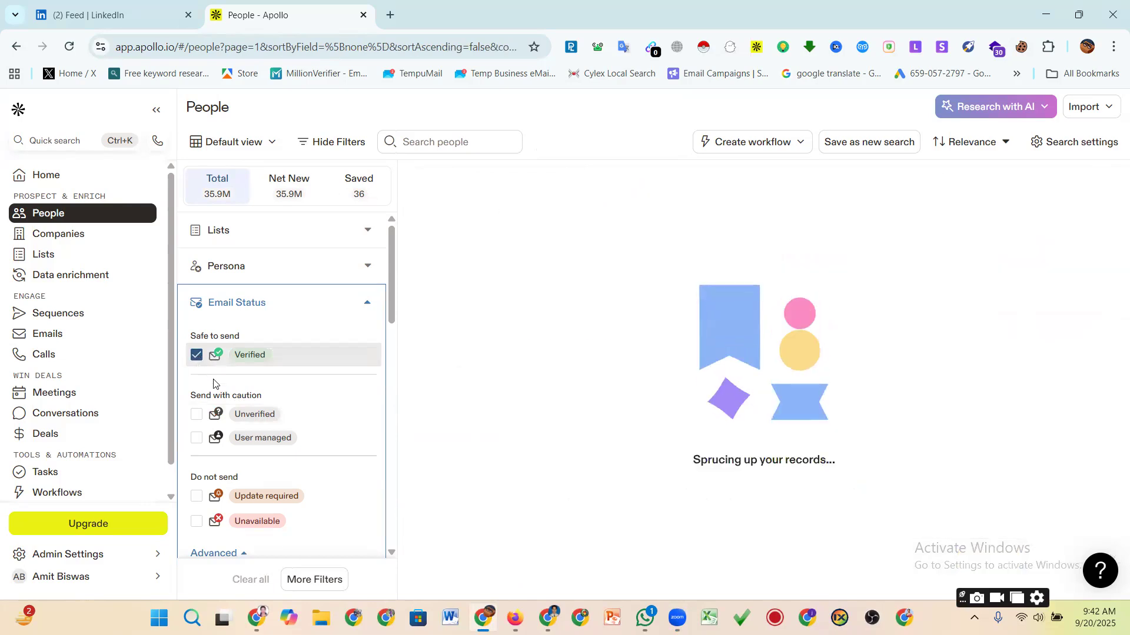
- Fold the Email Status section to its Verified tag and review the 85.043M results
{"action": "left_click", "coordinate": [366, 305]}
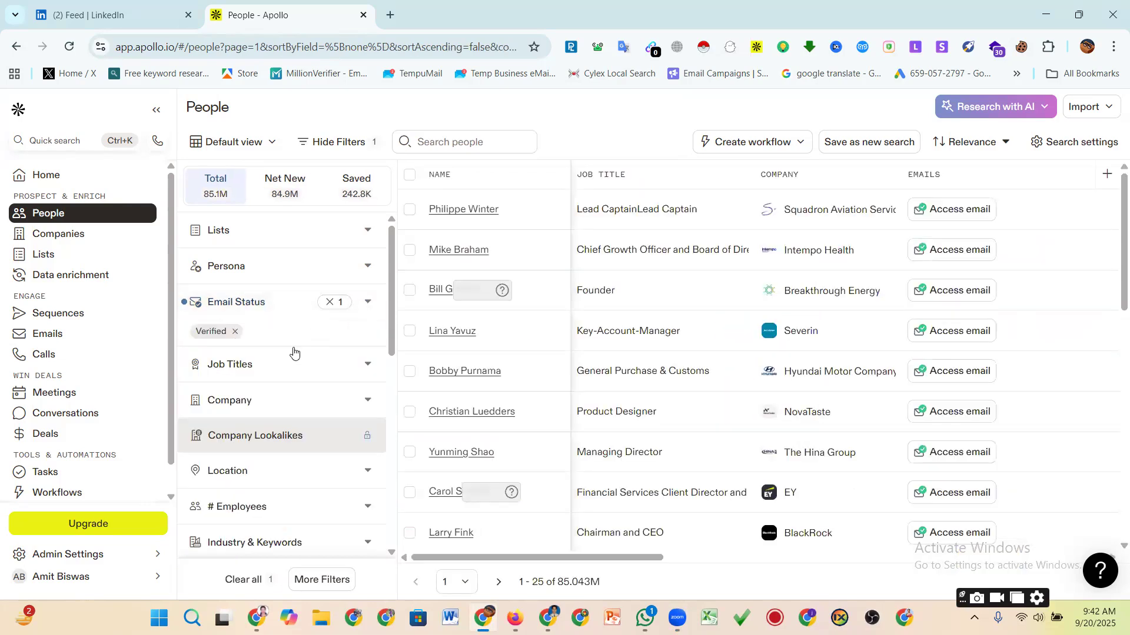
{"action": "mouse_move", "coordinate": [392, 294]}
{"action": "left_mouse_down"}
{"action": "mouse_move", "coordinate": [392, 310]}
{"action": "mouse_move", "coordinate": [391, 294]}
{"action": "left_mouse_up"}
{"action": "scroll", "coordinate": [391, 332], "scroll_direction": "down", "scroll_amount": 1}
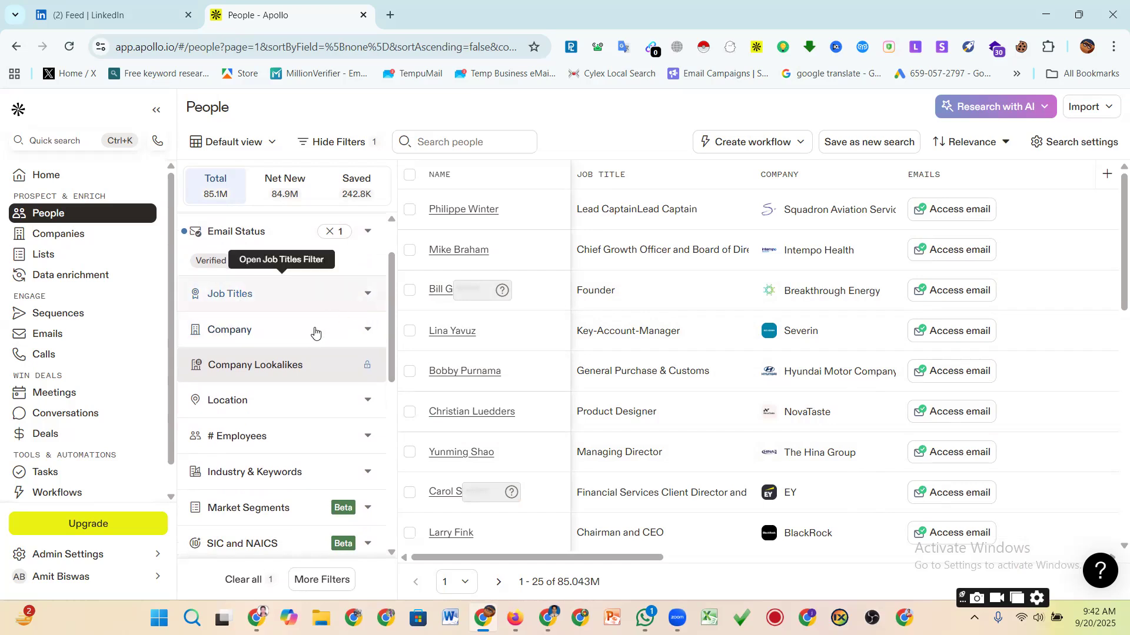
{"action": "scroll", "coordinate": [315, 332], "scroll_direction": "up", "scroll_amount": 1}
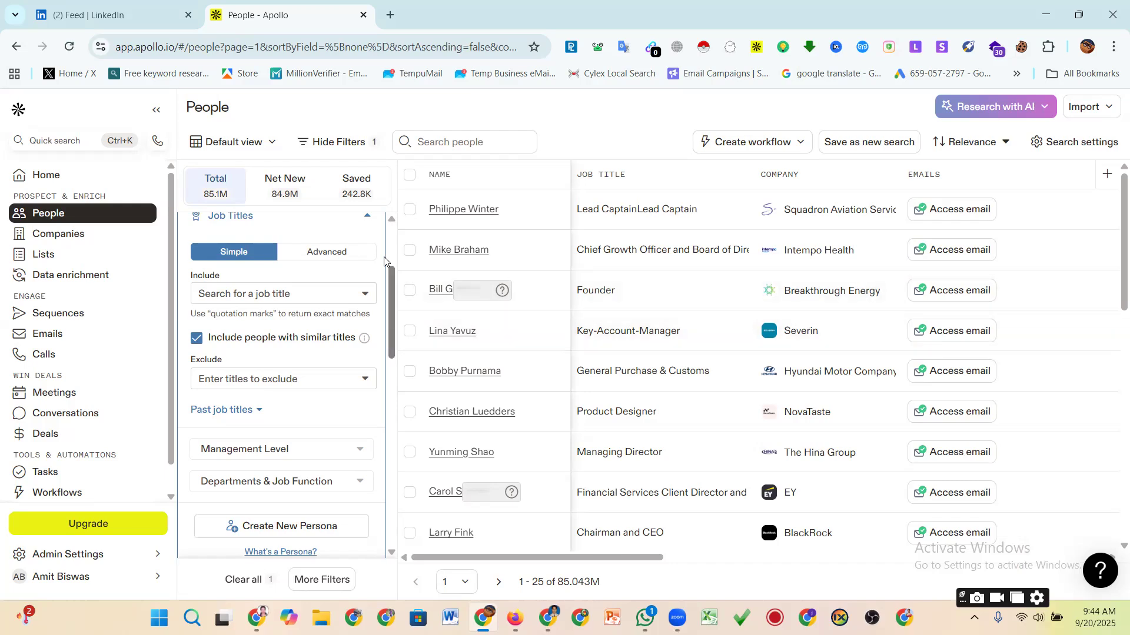
- Add 'owner' as an included job title, narrowing Verified results to about 1.068M people
{"action": "scroll", "coordinate": [381, 279], "scroll_direction": "up", "scroll_amount": 1}
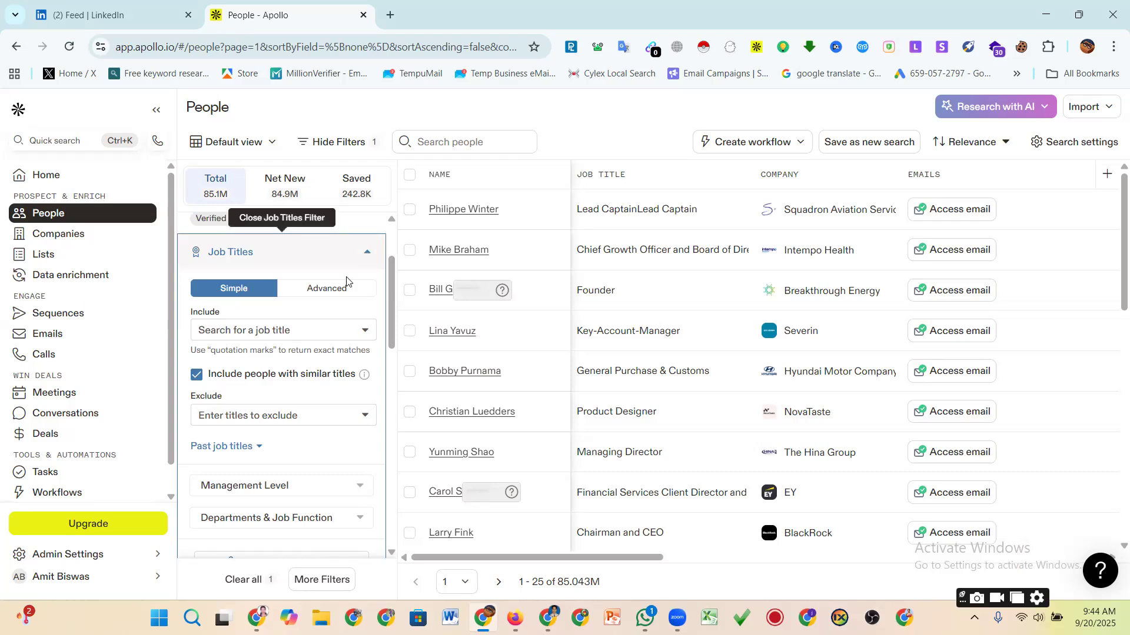
{"action": "left_click", "coordinate": [287, 328]}
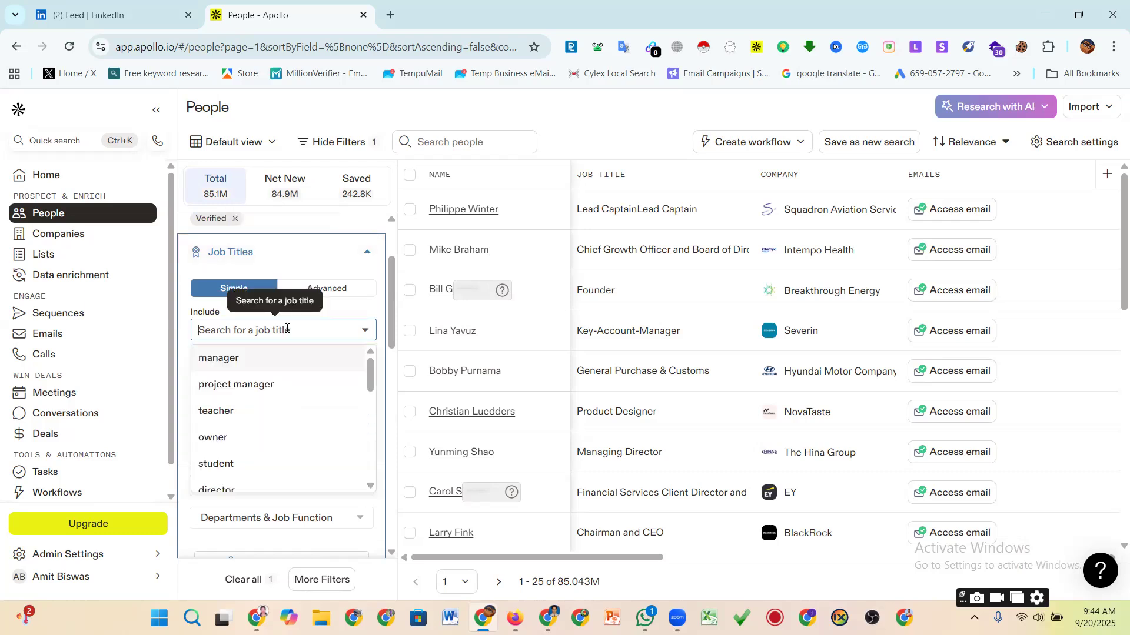
{"action": "type", "text": "owner"}
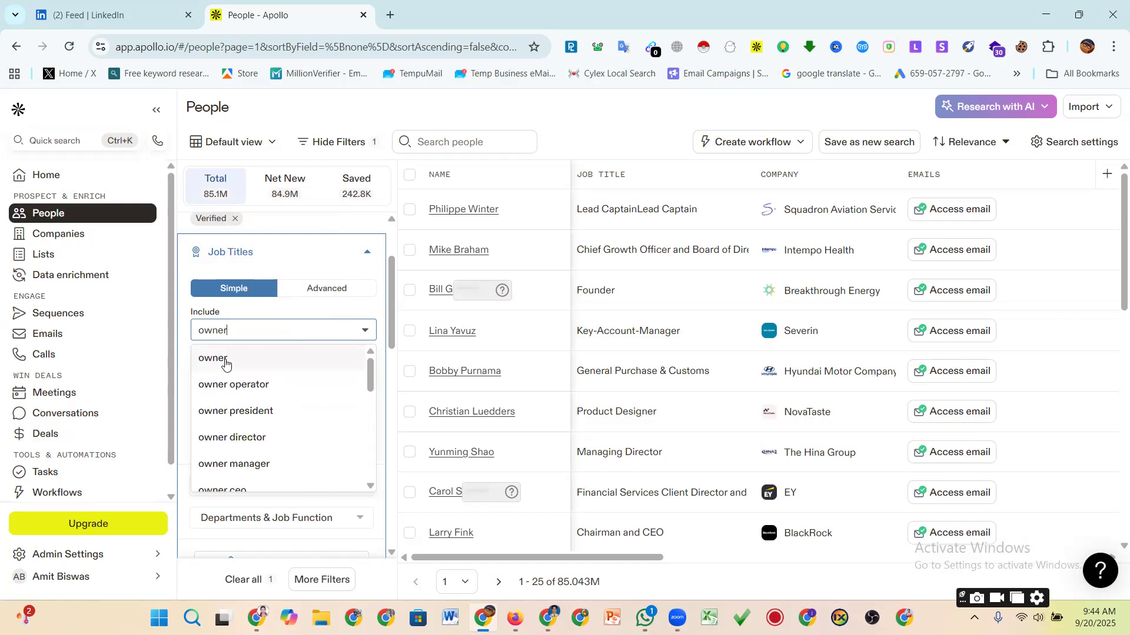
{"action": "key", "text": "Return"}
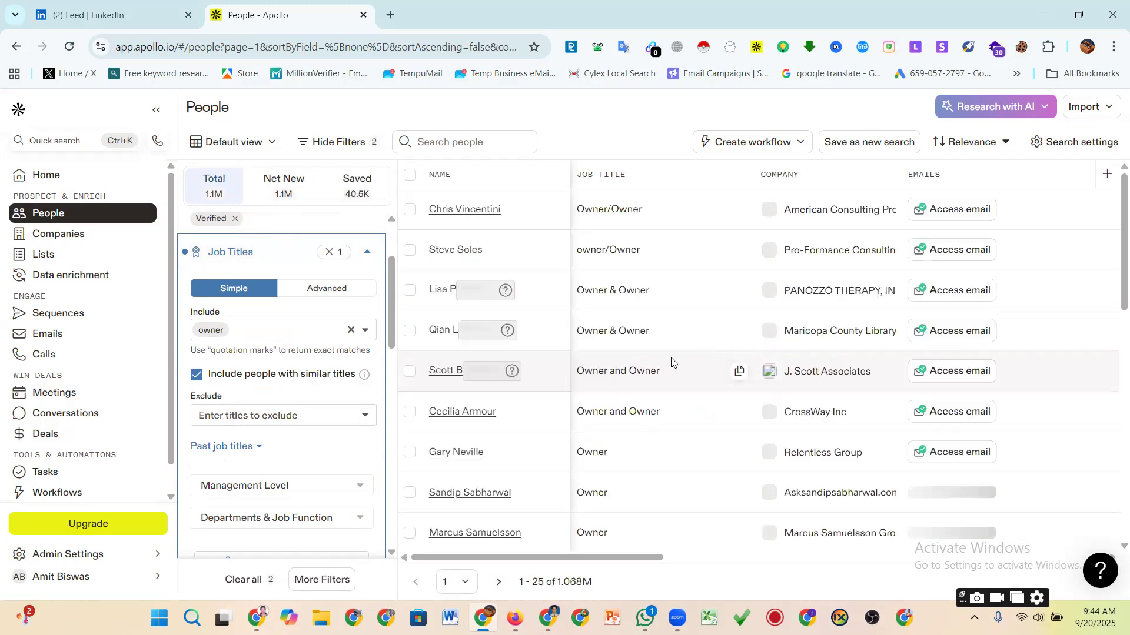
{"action": "scroll", "coordinate": [600, 488], "scroll_direction": "down", "scroll_amount": 10}
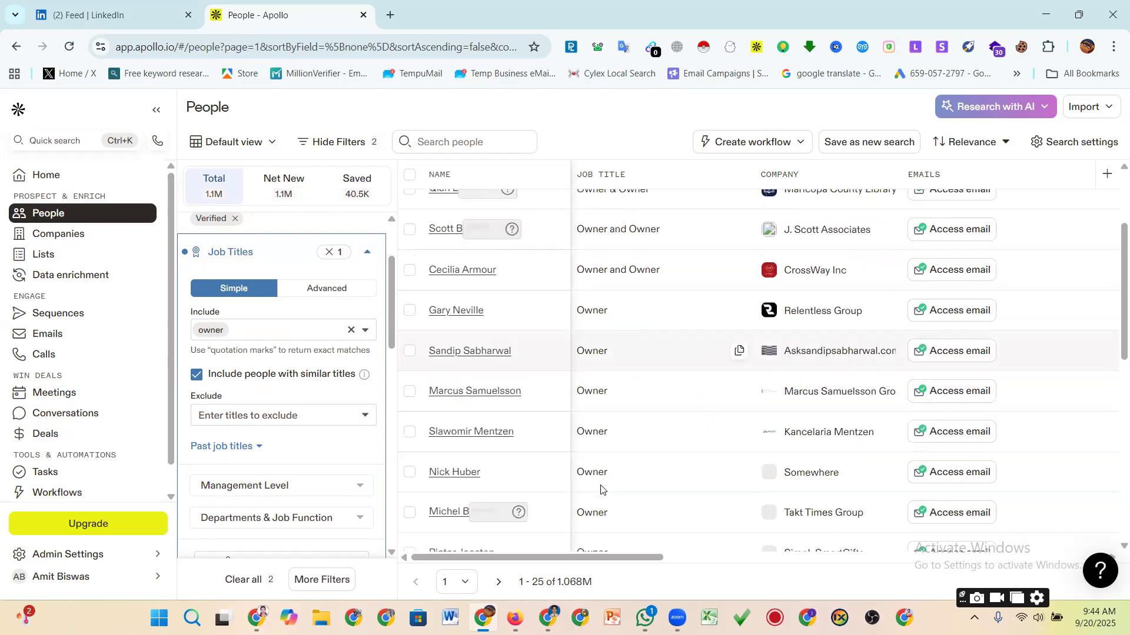
{"action": "scroll", "coordinate": [601, 488], "scroll_direction": "up", "scroll_amount": 10}
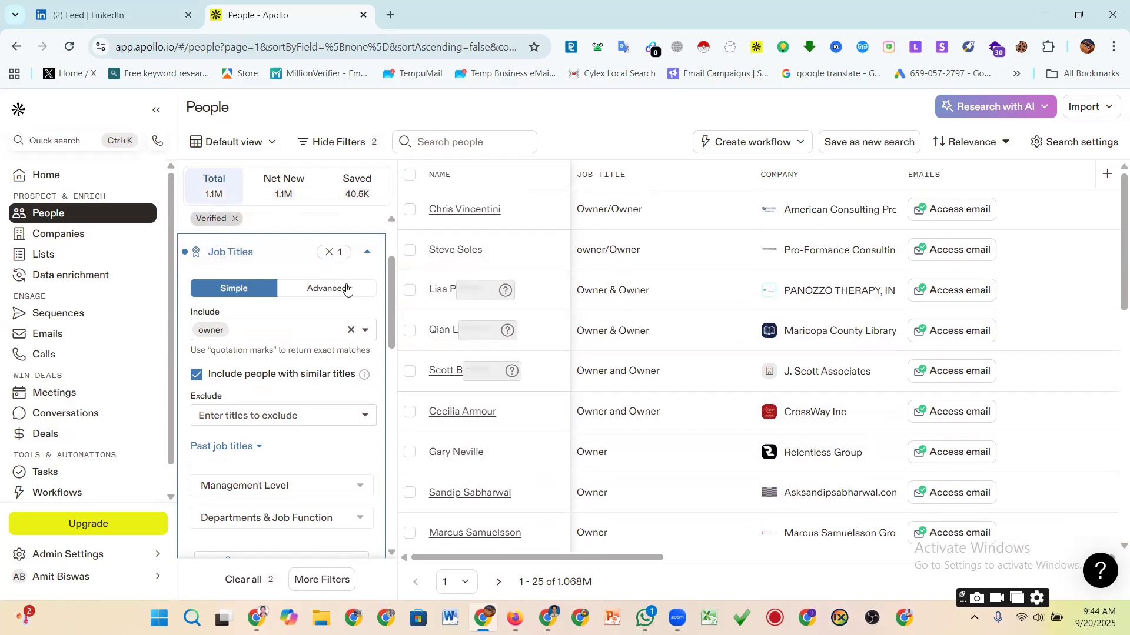
{"action": "left_click_drag", "start_coordinate": [394, 318], "coordinate": [391, 359]}
{"action": "scroll", "coordinate": [365, 265], "scroll_direction": "up", "scroll_amount": 2}
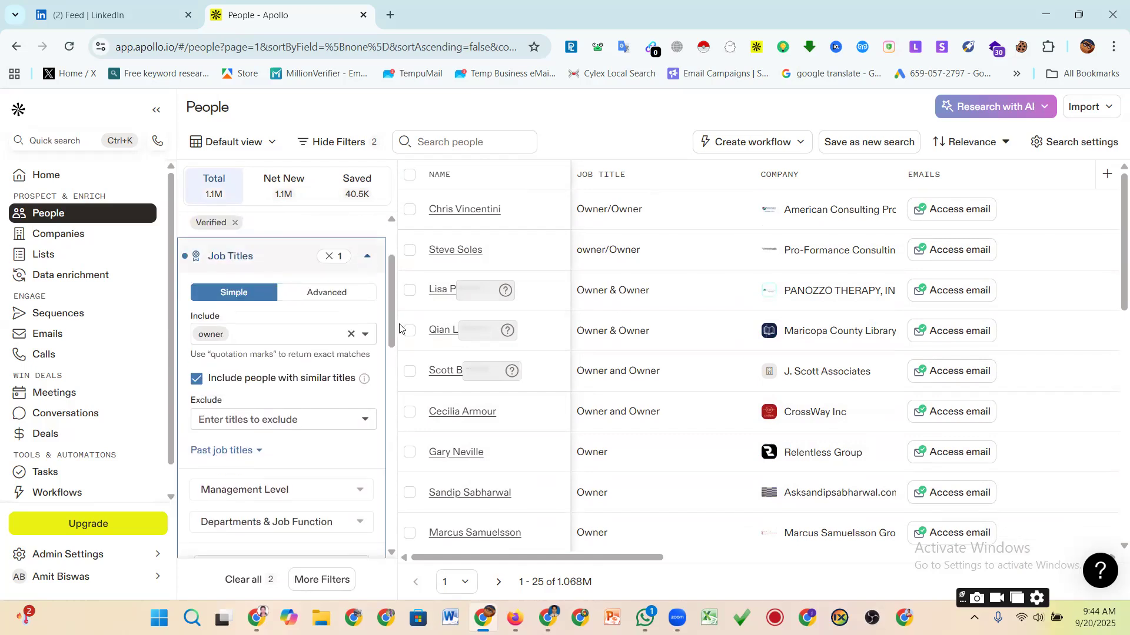
{"action": "left_click", "coordinate": [366, 260]}
{"action": "scroll", "coordinate": [394, 321], "scroll_direction": "down", "scroll_amount": 1}
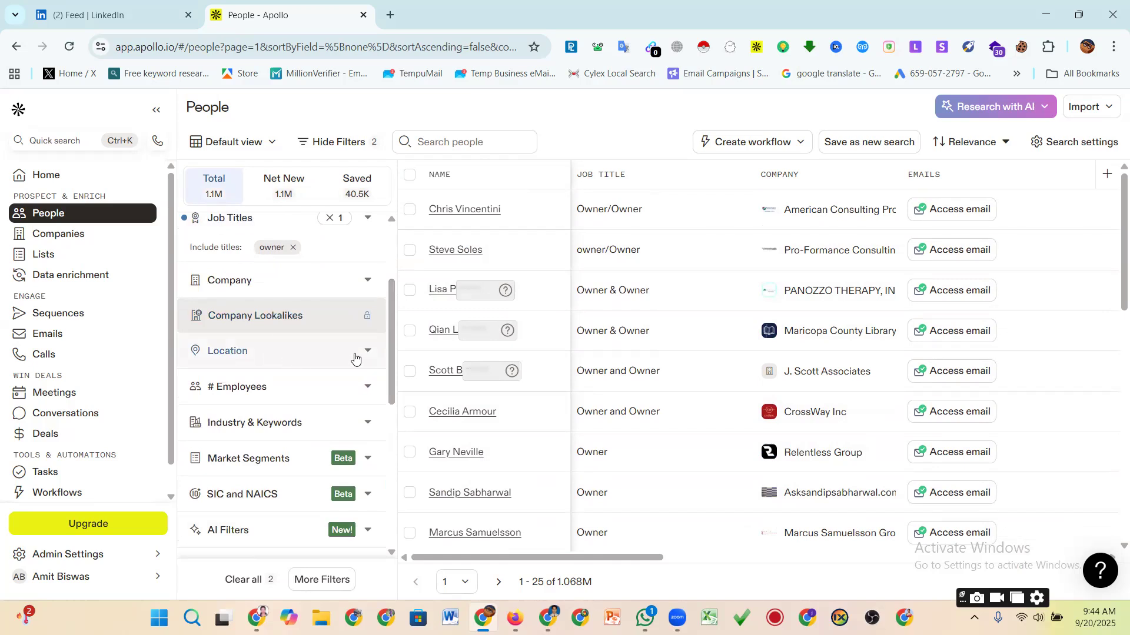
{"action": "scroll", "coordinate": [358, 366], "scroll_direction": "up", "scroll_amount": 2}
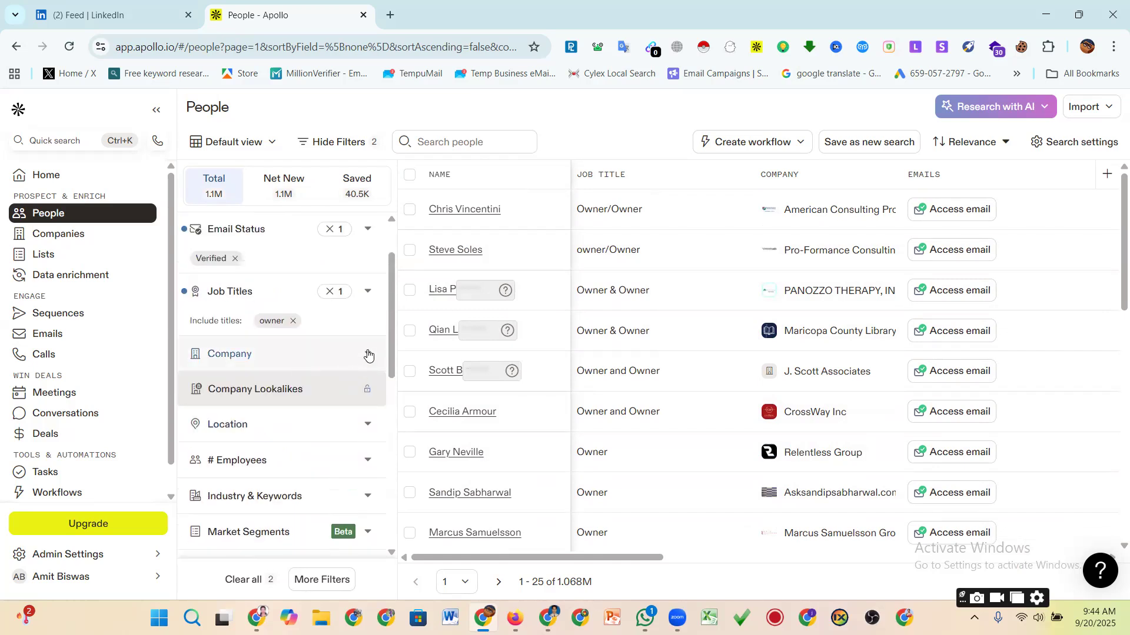
- Try Square as a Company filter, then remove it, keeping only Verified and 'owner' filters
{"action": "left_click", "coordinate": [368, 355]}
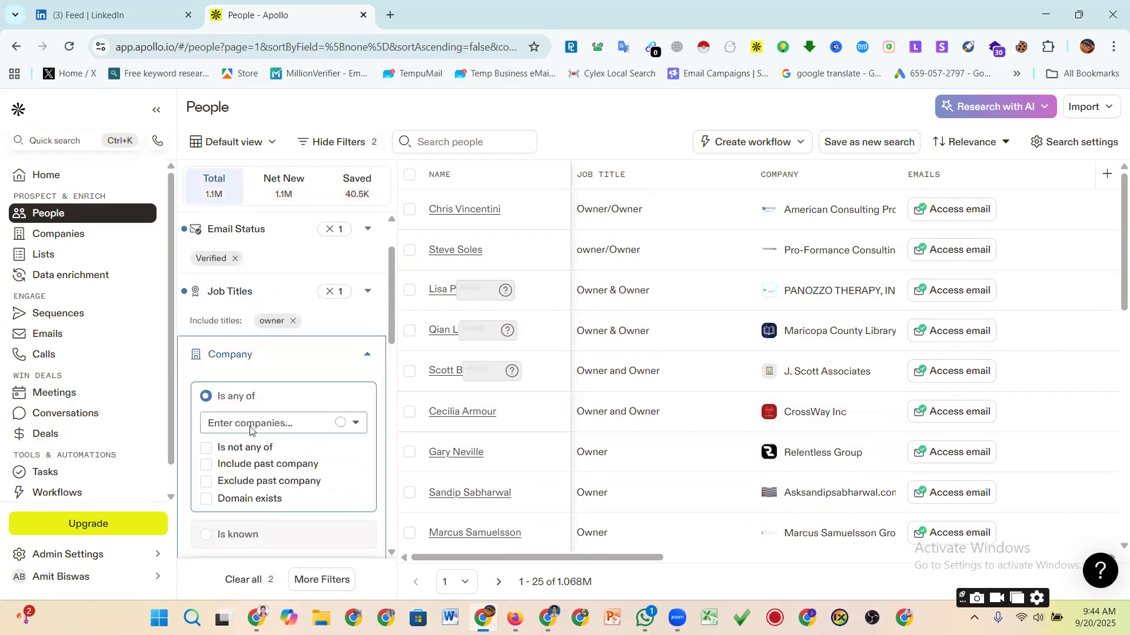
{"action": "left_click", "coordinate": [251, 420]}
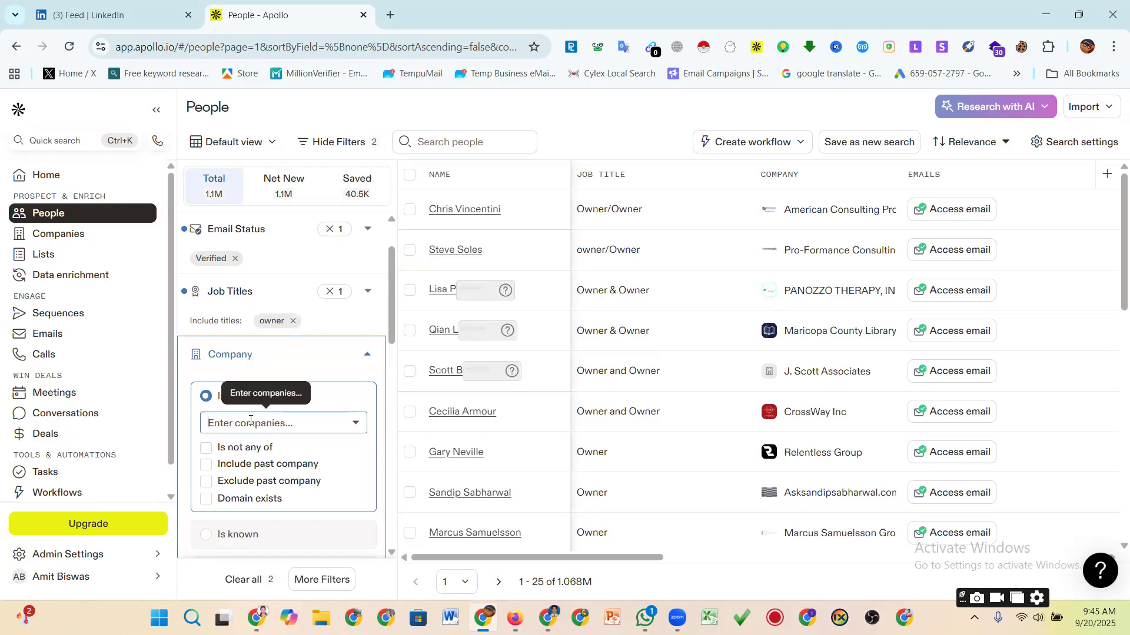
{"action": "type", "text": "s"}
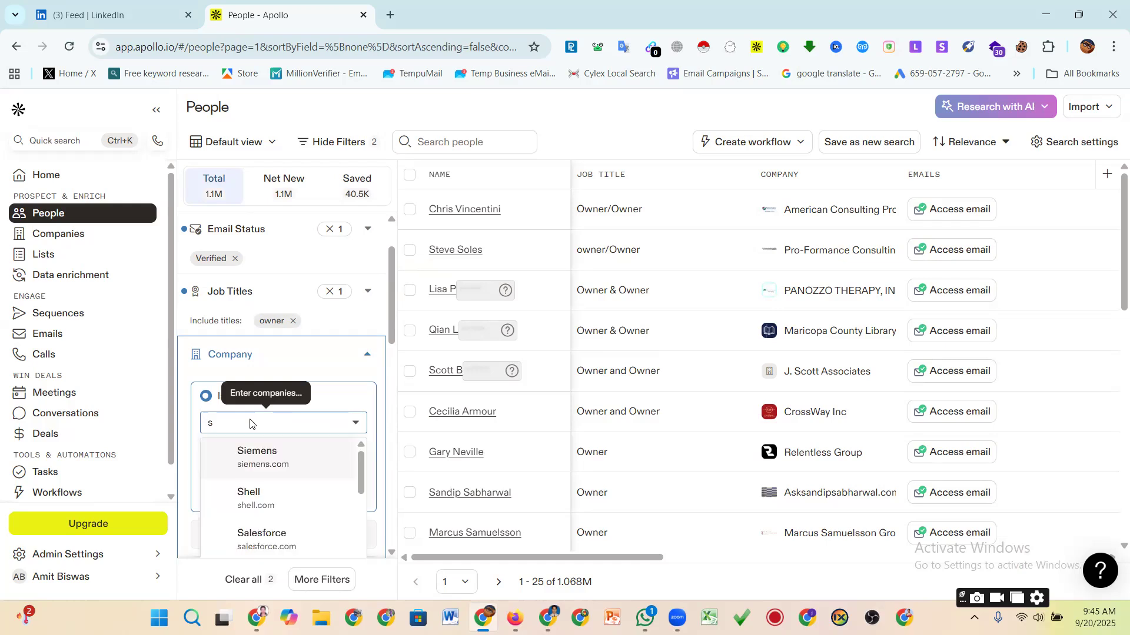
{"action": "type", "text": "q"}
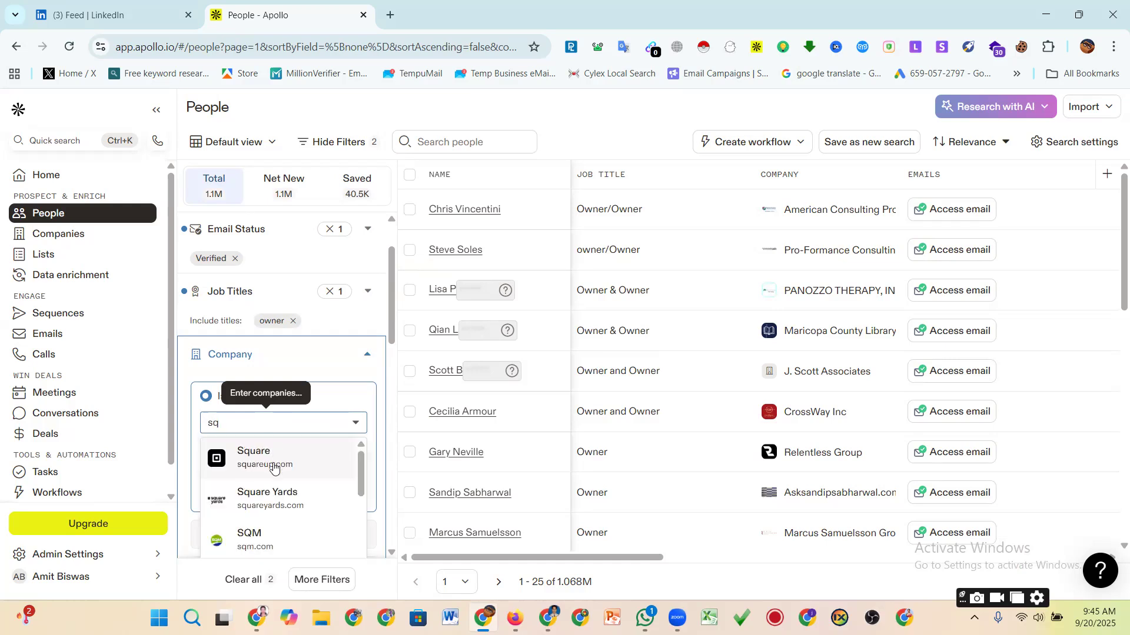
{"action": "scroll", "coordinate": [283, 509], "scroll_direction": "down", "scroll_amount": 1}
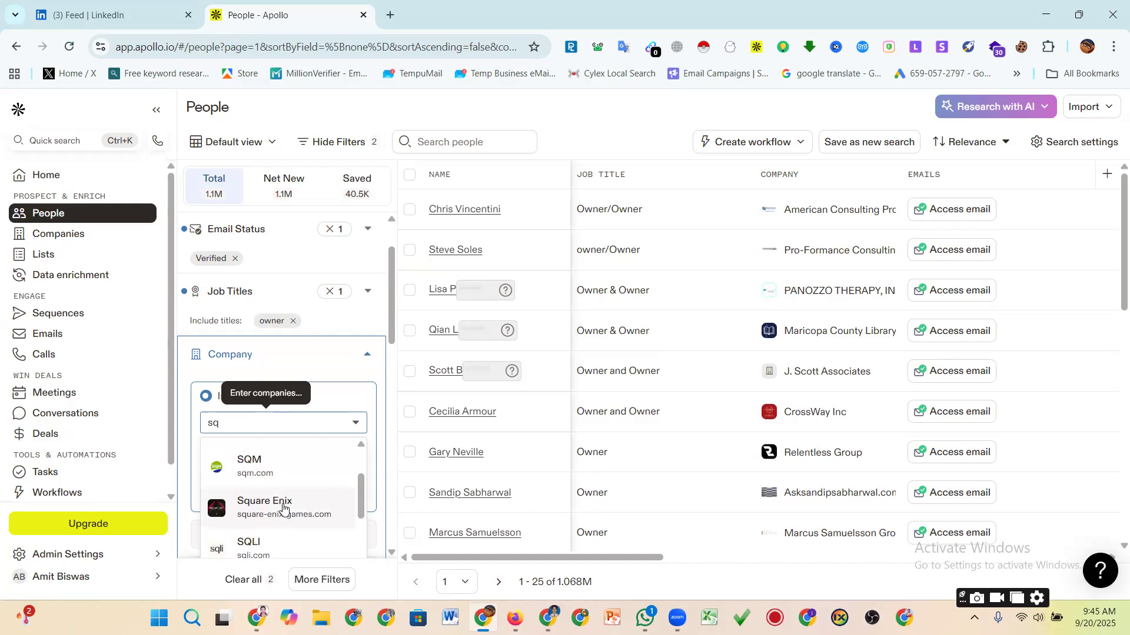
{"action": "scroll", "coordinate": [284, 511], "scroll_direction": "down", "scroll_amount": 2}
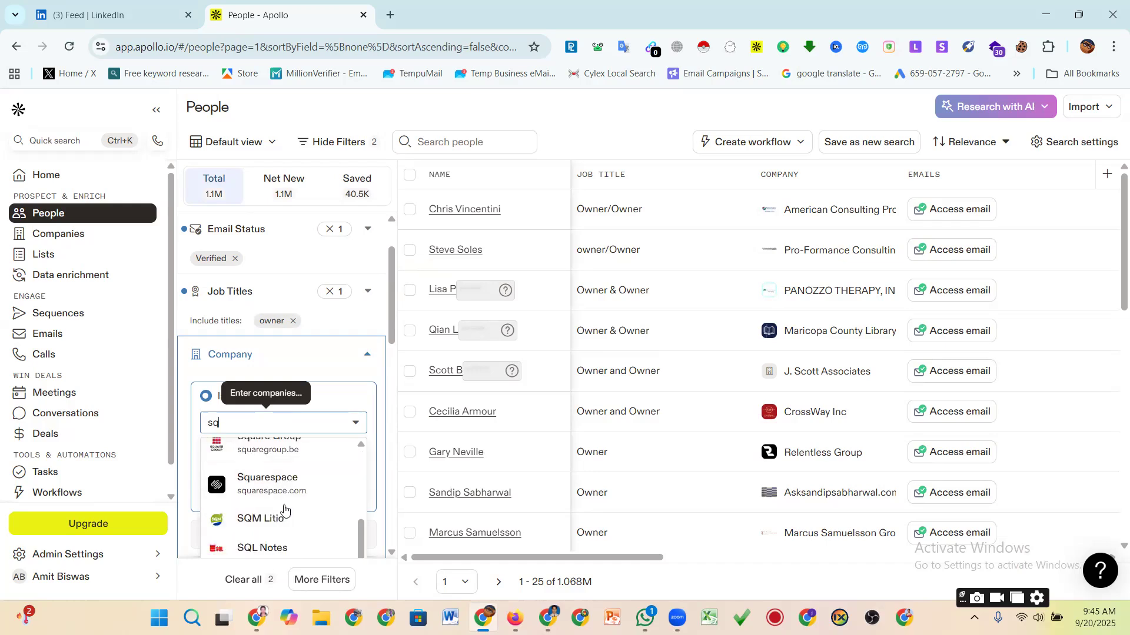
{"action": "scroll", "coordinate": [286, 512], "scroll_direction": "up", "scroll_amount": 2}
{"action": "scroll", "coordinate": [284, 510], "scroll_direction": "up", "scroll_amount": 2}
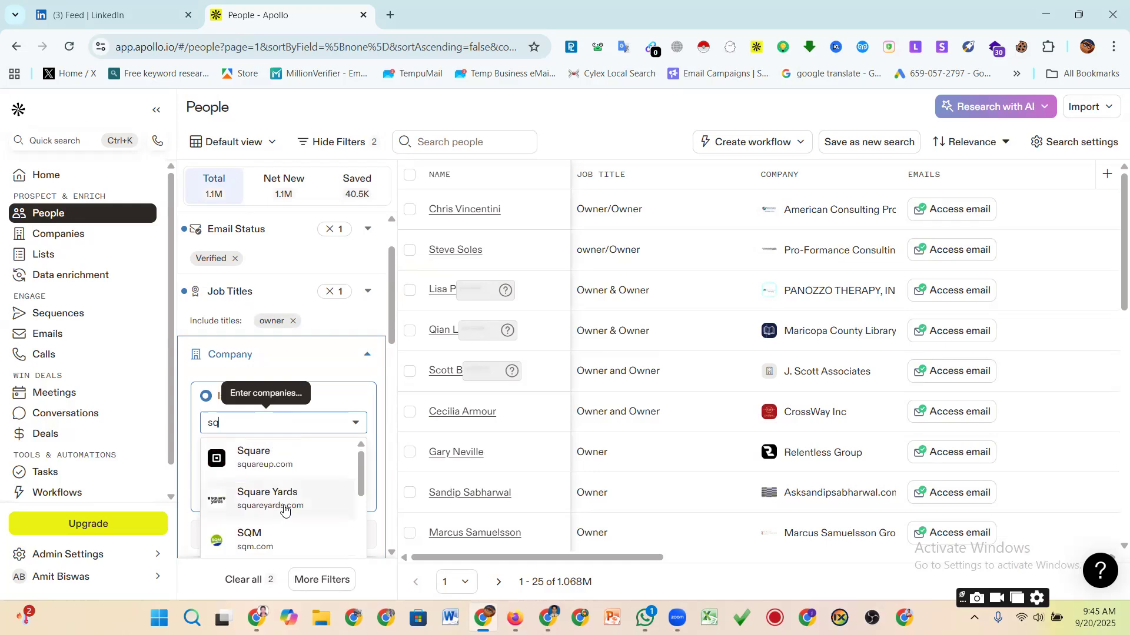
{"action": "scroll", "coordinate": [286, 509], "scroll_direction": "up", "scroll_amount": 1}
{"action": "scroll", "coordinate": [500, 400], "scroll_direction": "down", "scroll_amount": 3}
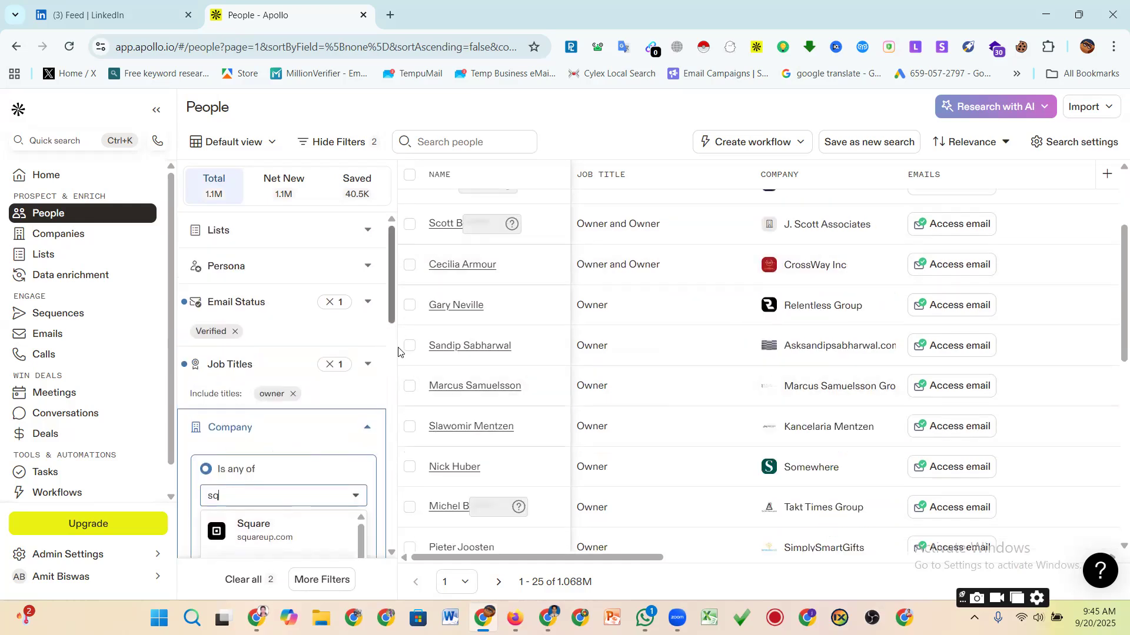
{"action": "scroll", "coordinate": [388, 353], "scroll_direction": "down", "scroll_amount": 3}
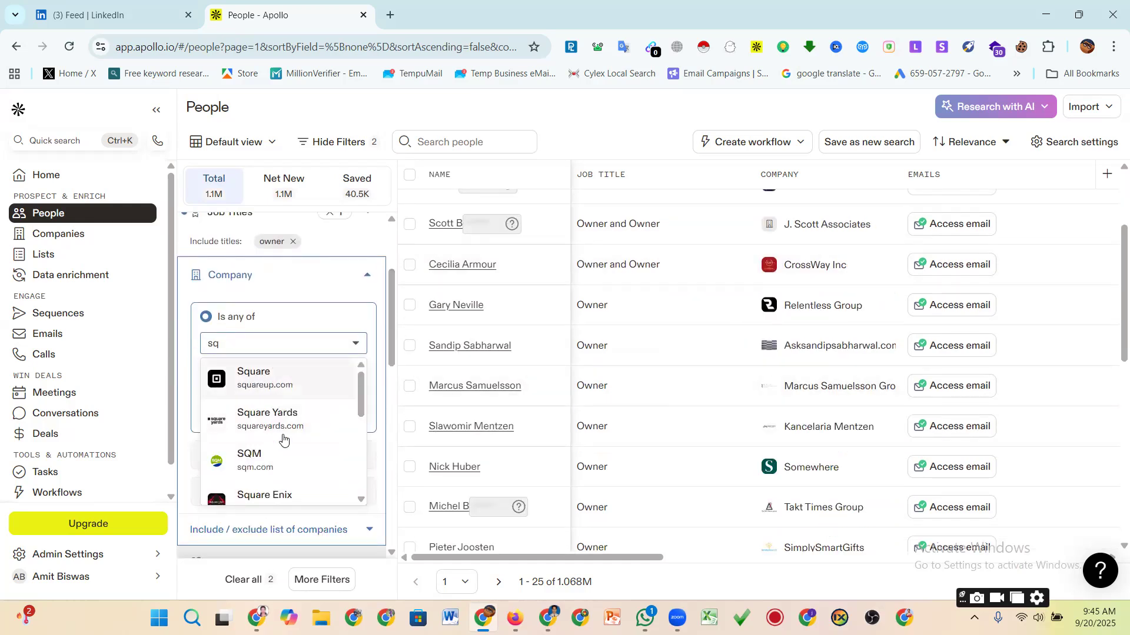
{"action": "key", "text": "Return"}
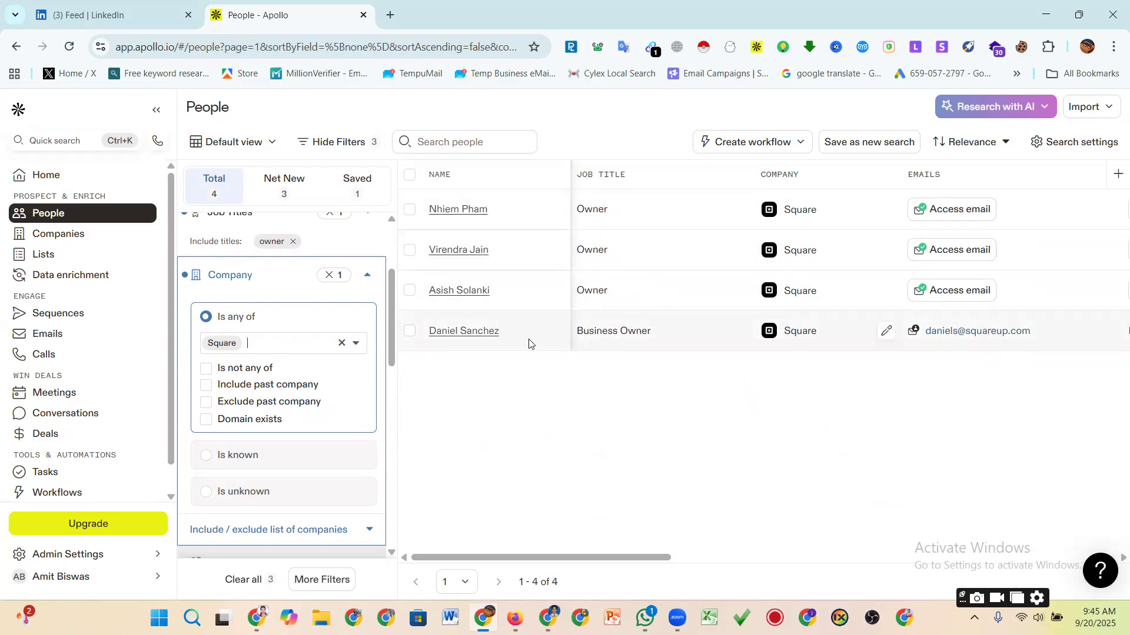
{"action": "left_click", "coordinate": [337, 345]}
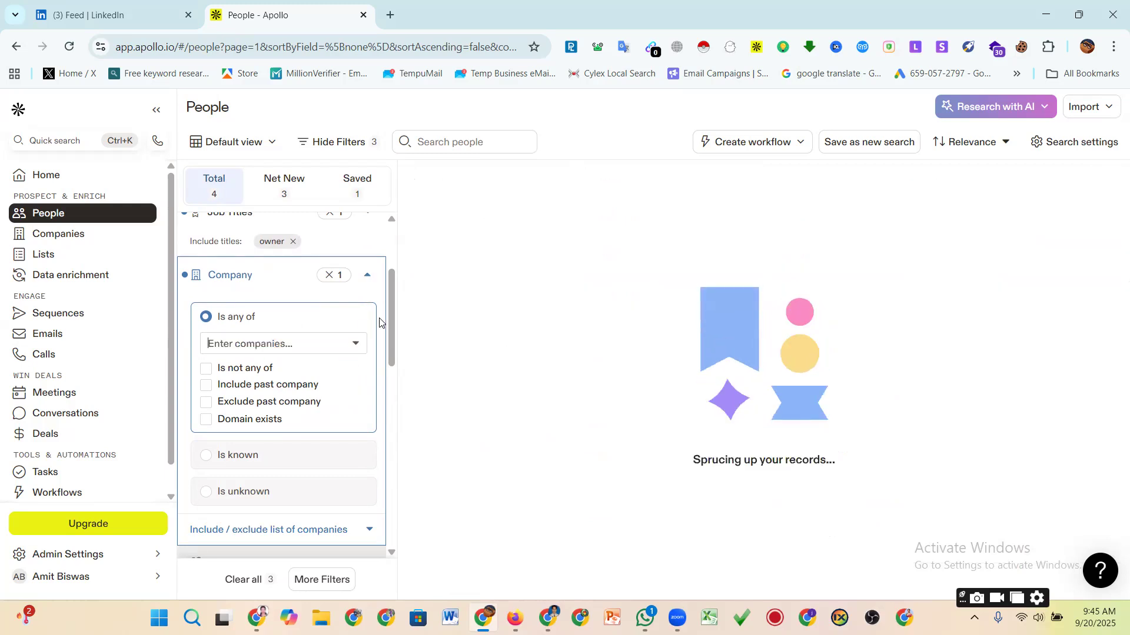
{"action": "left_click", "coordinate": [366, 278]}
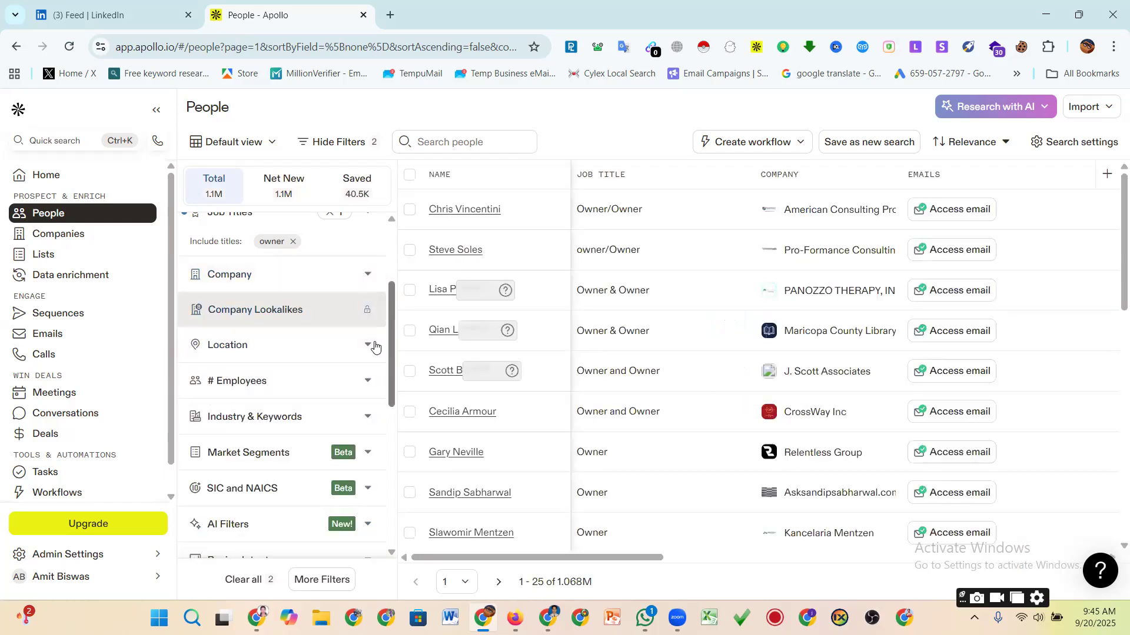
- Set the contact Location filter to Bangladesh, replacing the briefly chosen United States
{"action": "left_click", "coordinate": [366, 346]}
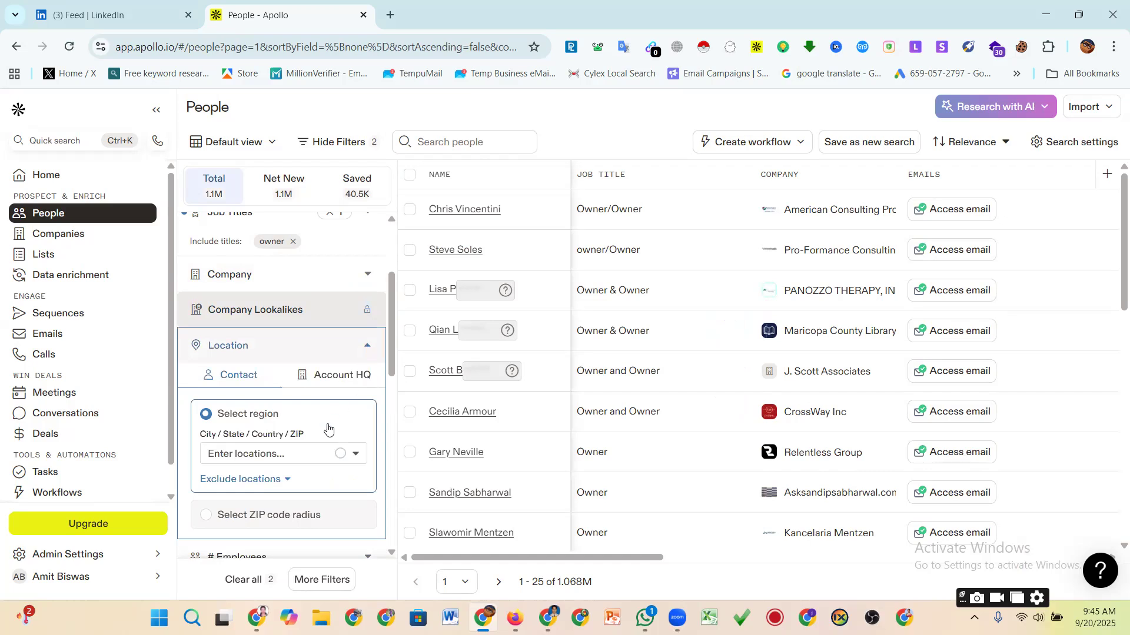
{"action": "left_click", "coordinate": [277, 456]}
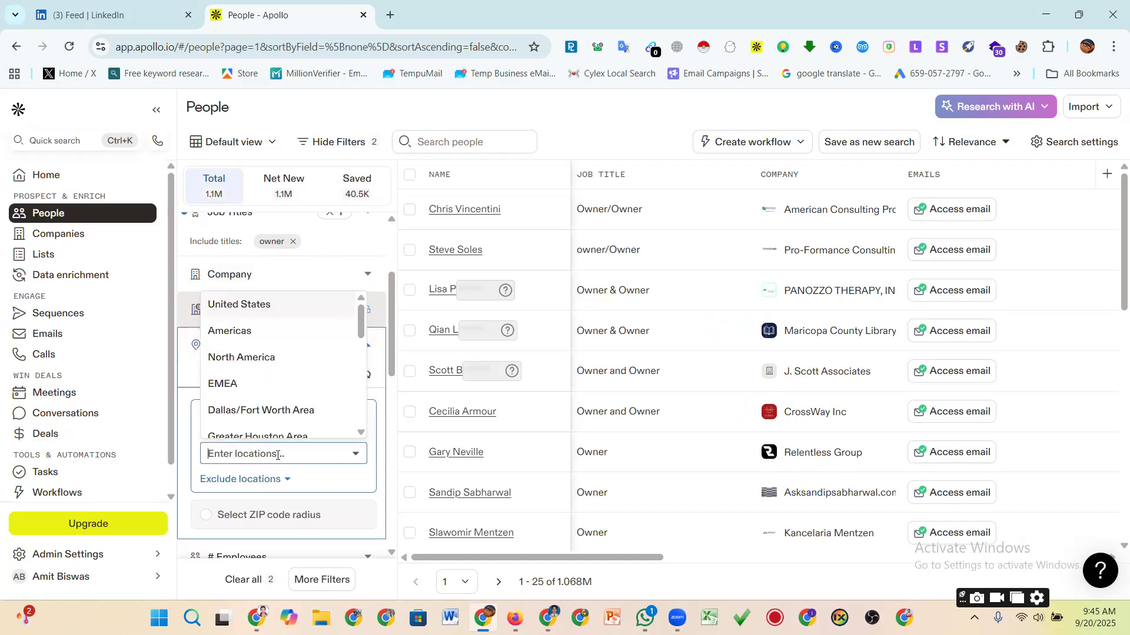
{"action": "left_click", "coordinate": [243, 310]}
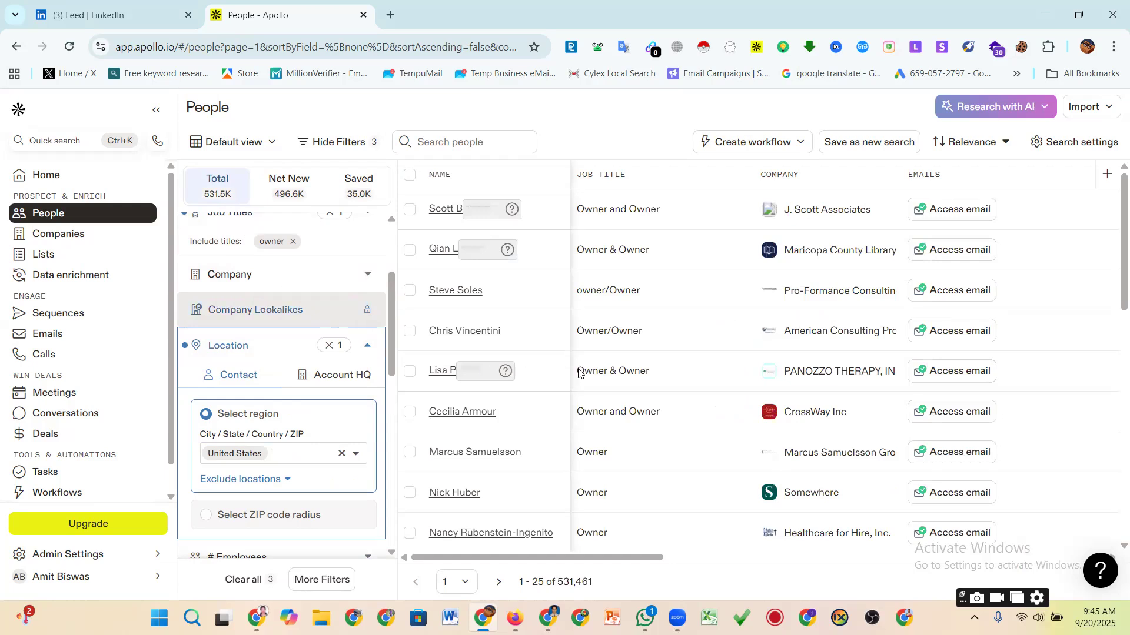
{"action": "left_click", "coordinate": [339, 465]}
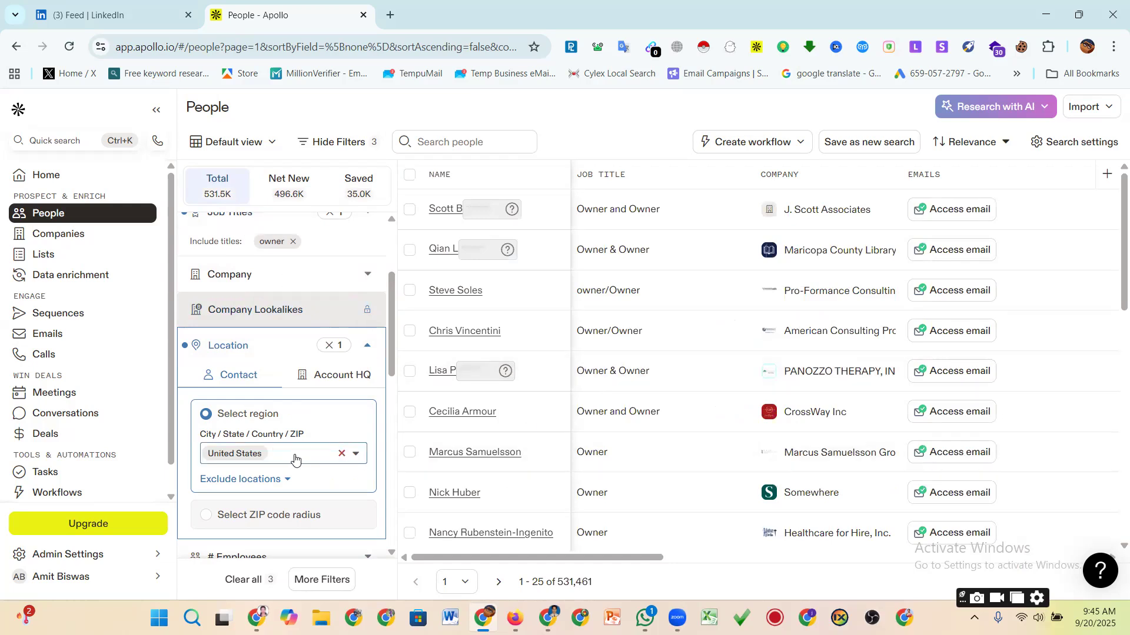
{"action": "key", "text": "BackSpace"}
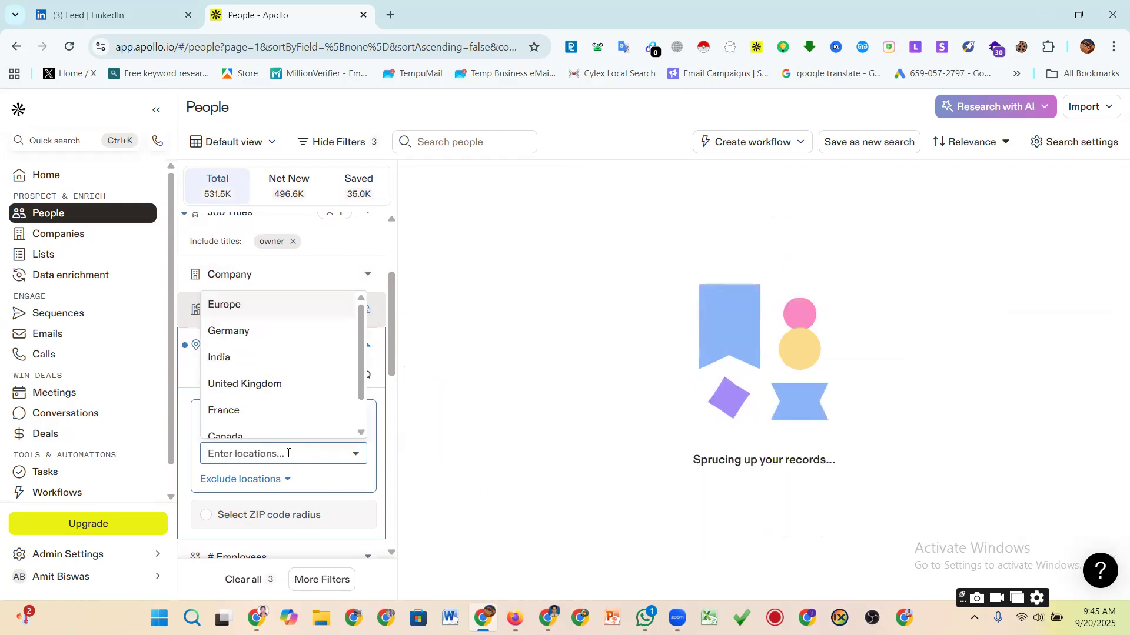
{"action": "type", "text": "ba"}
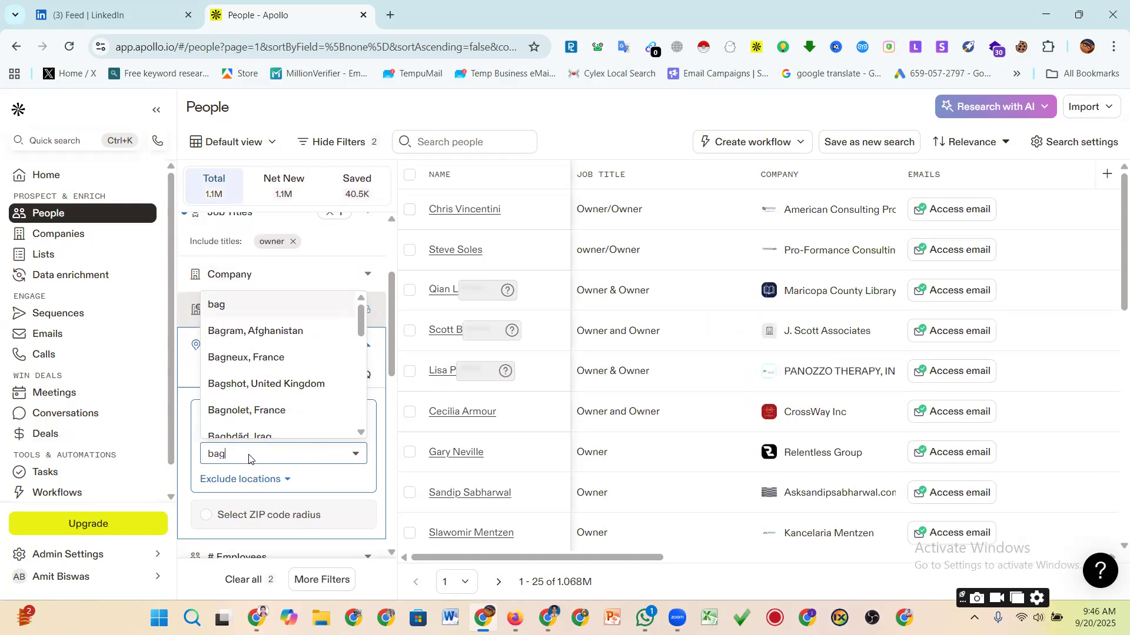
{"action": "type", "text": "g"}
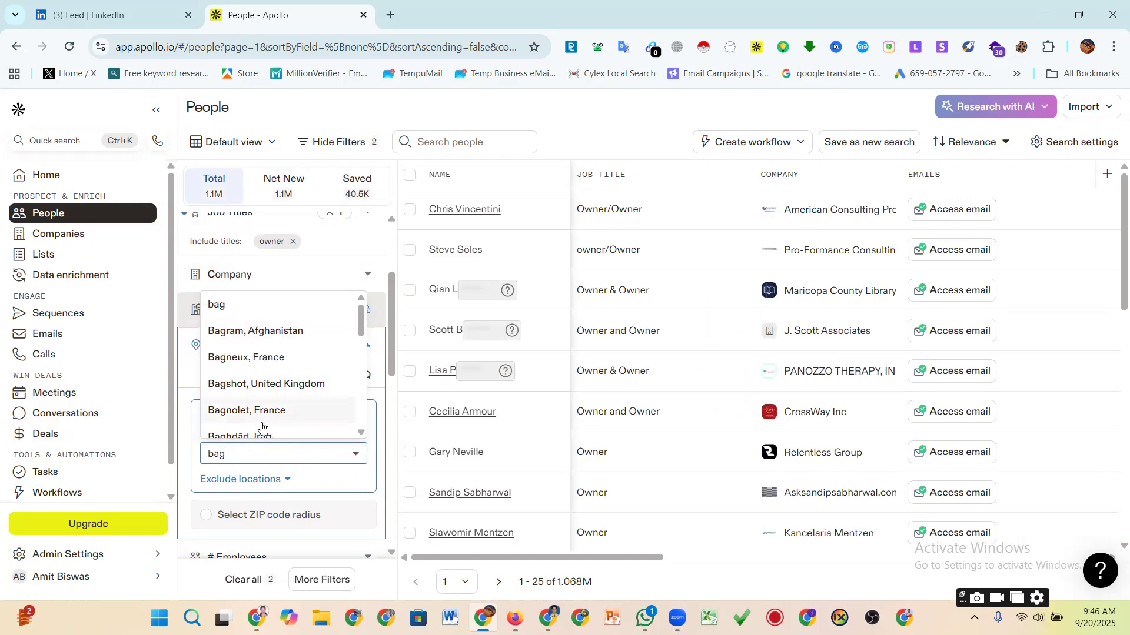
{"action": "type", "text": "la"}
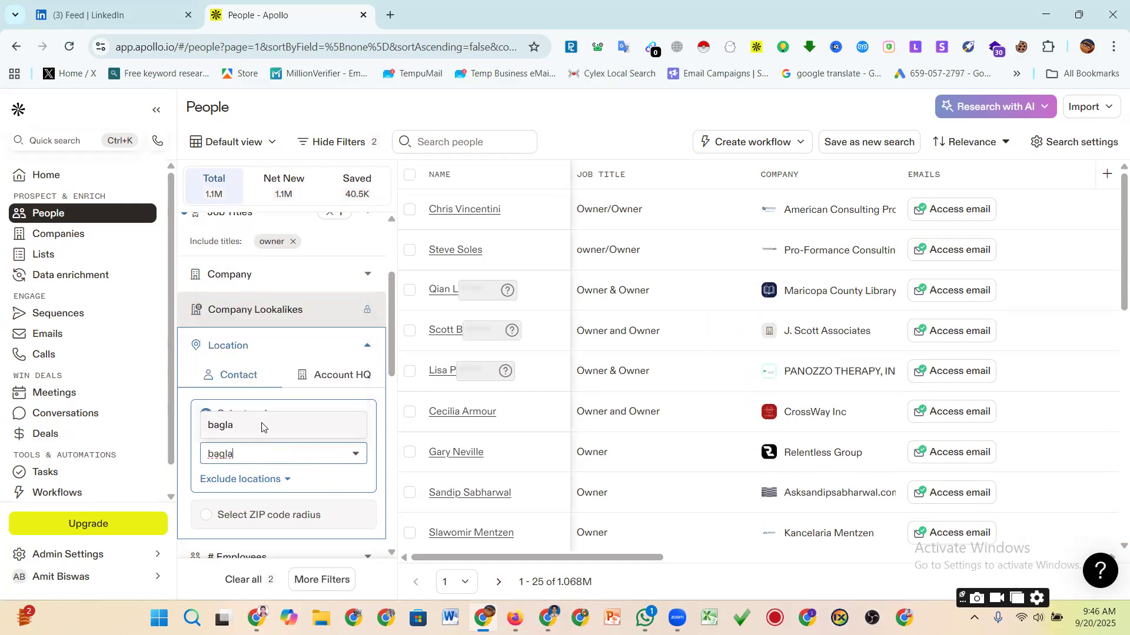
{"action": "key", "text": "BackSpace"}
{"action": "key", "text": "BackSpace"}
{"action": "key", "text": "BackSpace"}
{"action": "type", "text": "n"}
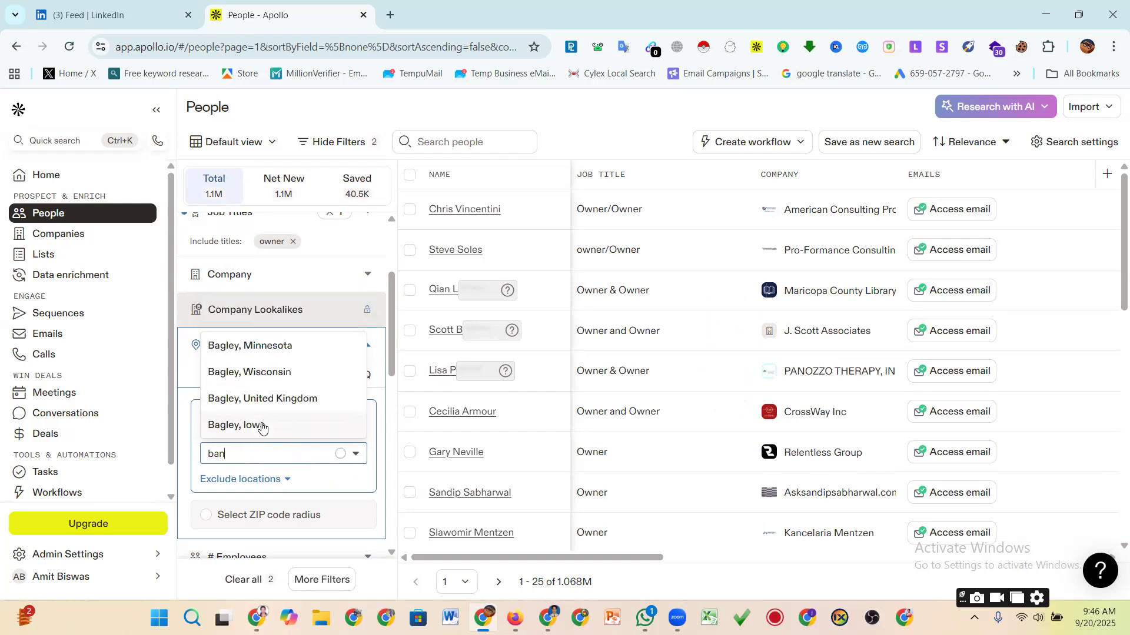
{"action": "type", "text": "gla"}
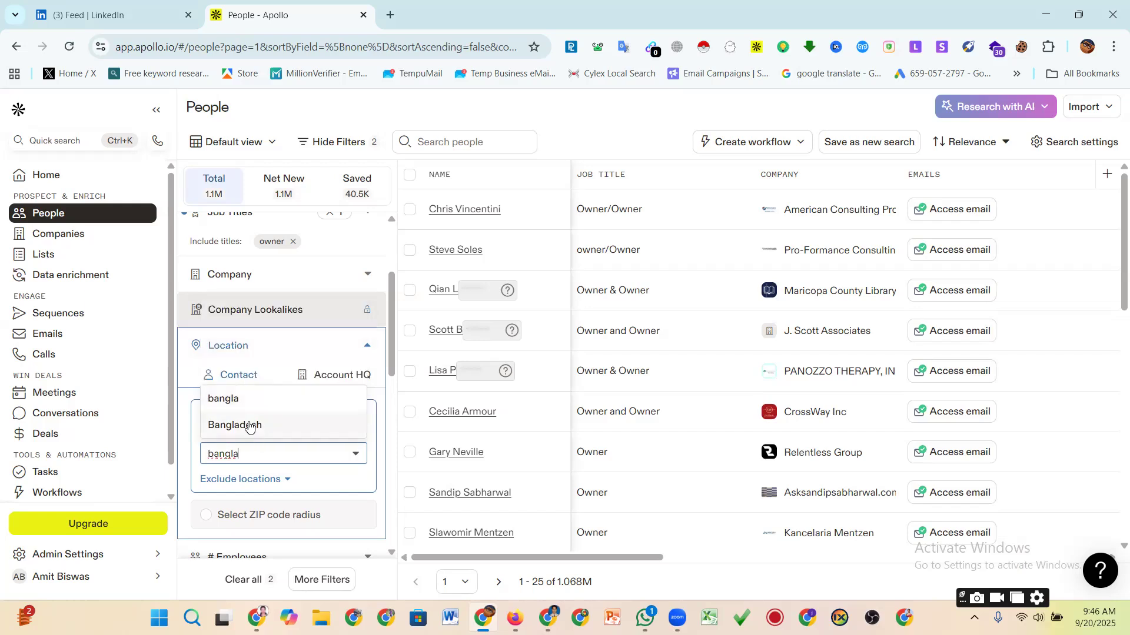
{"action": "left_click", "coordinate": [247, 431]}
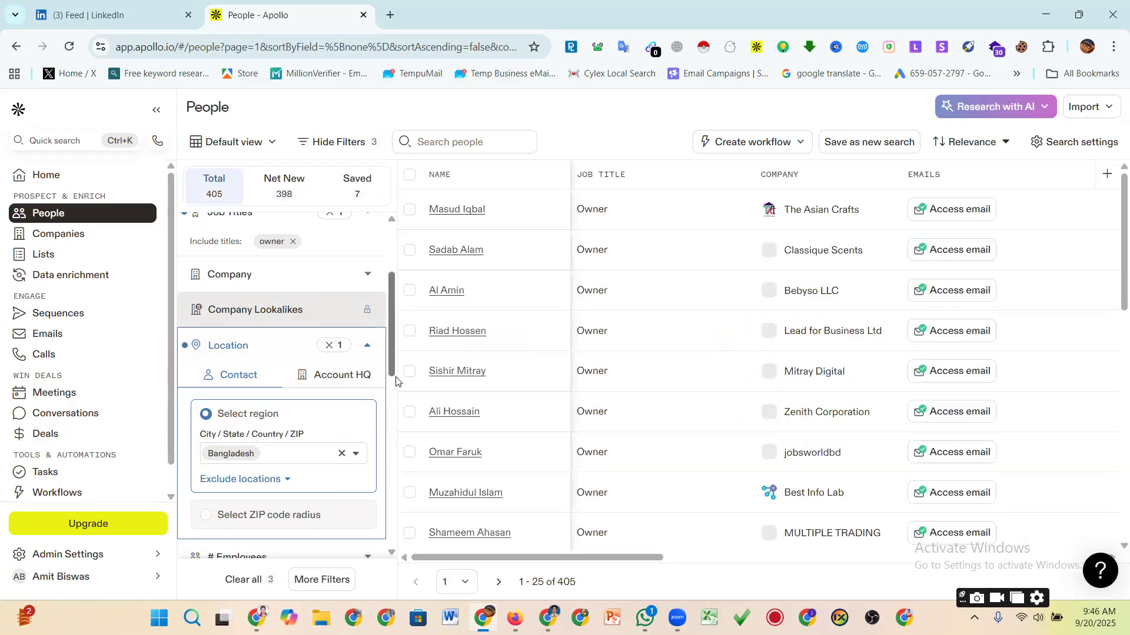
- Scroll through the 405 Bangladesh owner results and move the filter sidebar back up
{"action": "scroll", "coordinate": [772, 493], "scroll_direction": "down", "scroll_amount": 3}
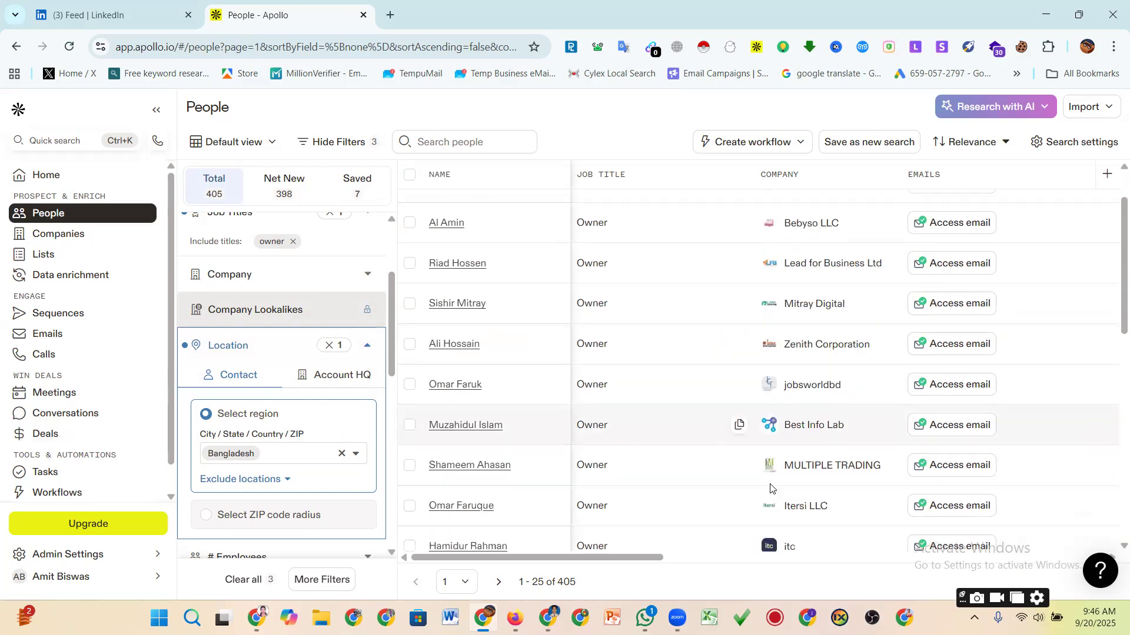
{"action": "scroll", "coordinate": [769, 485], "scroll_direction": "down", "scroll_amount": 10}
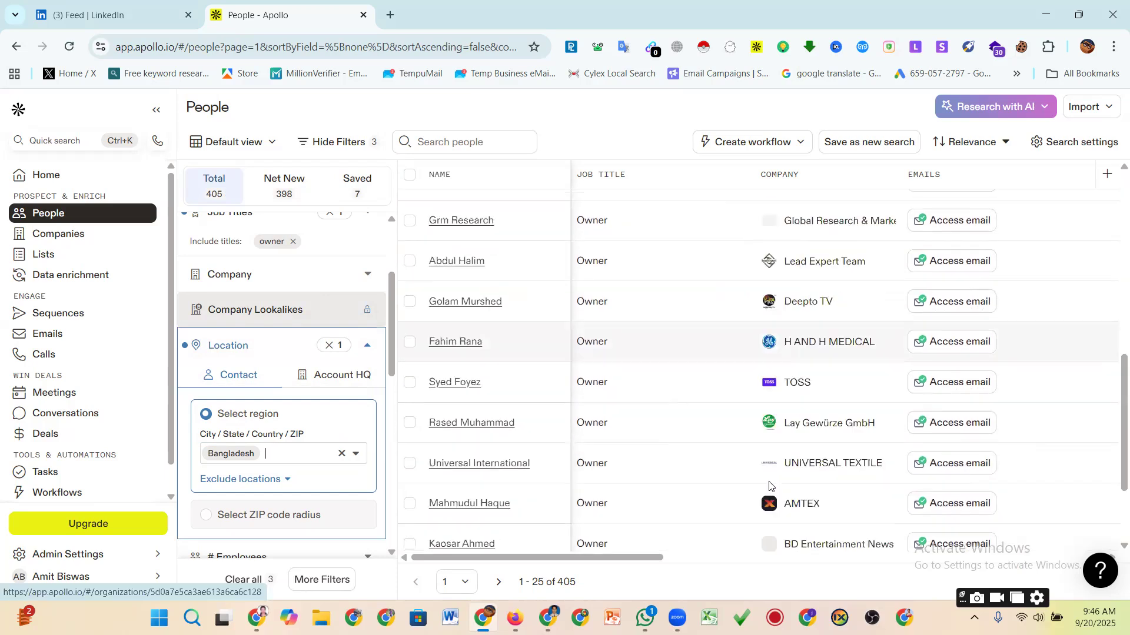
{"action": "scroll", "coordinate": [792, 479], "scroll_direction": "up", "scroll_amount": 9}
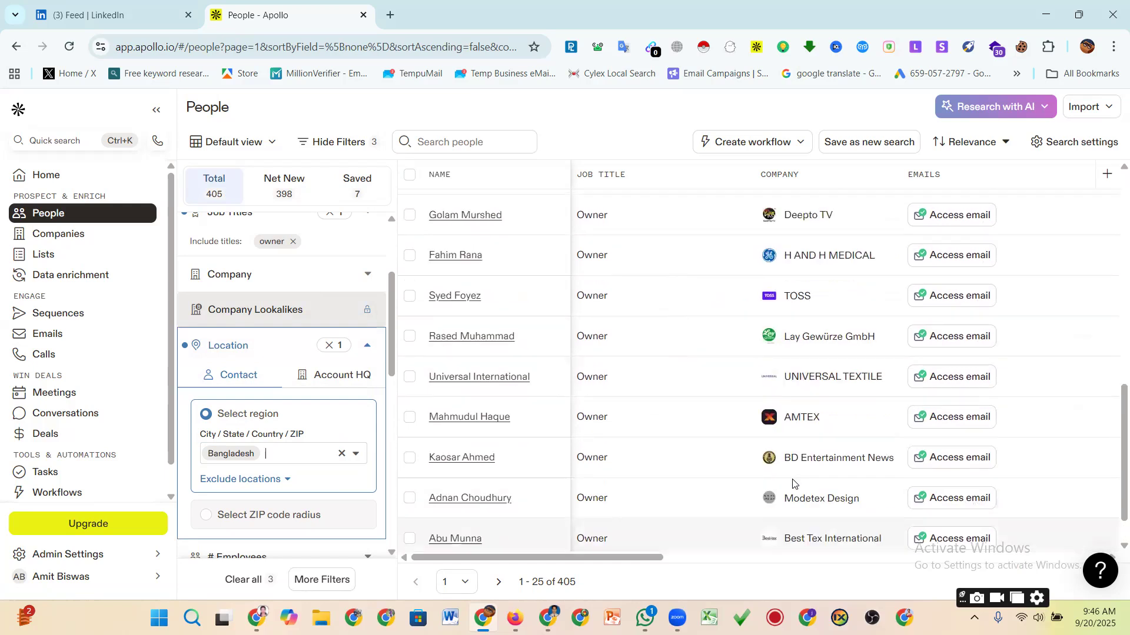
{"action": "scroll", "coordinate": [776, 471], "scroll_direction": "up", "scroll_amount": 3}
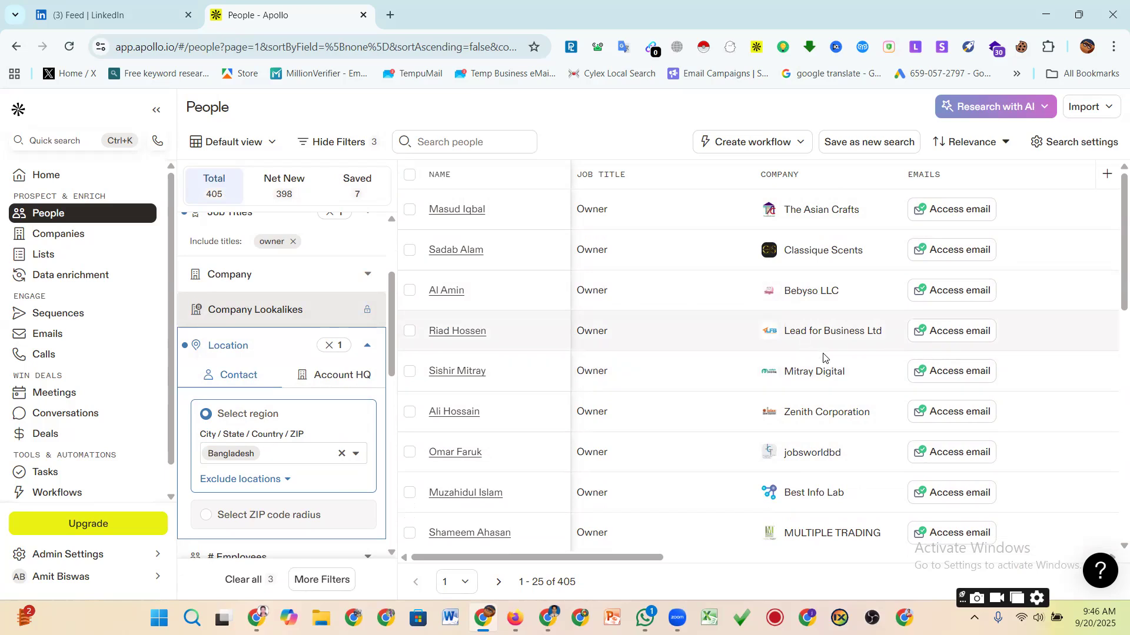
{"action": "scroll", "coordinate": [830, 352], "scroll_direction": "down", "scroll_amount": 5}
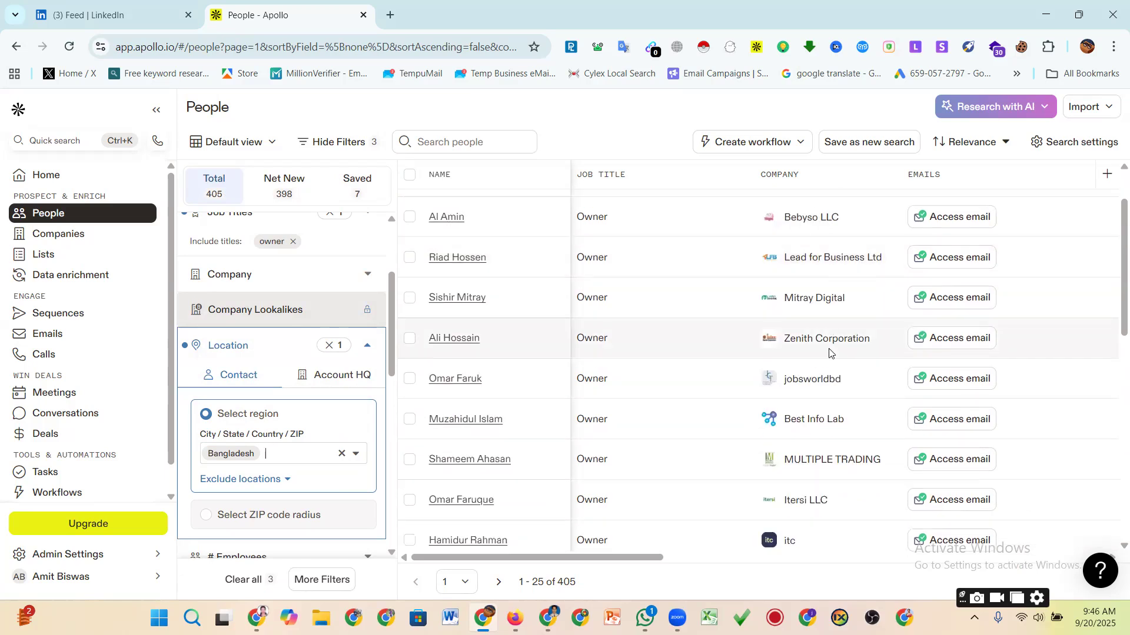
{"action": "scroll", "coordinate": [830, 352], "scroll_direction": "down", "scroll_amount": 5}
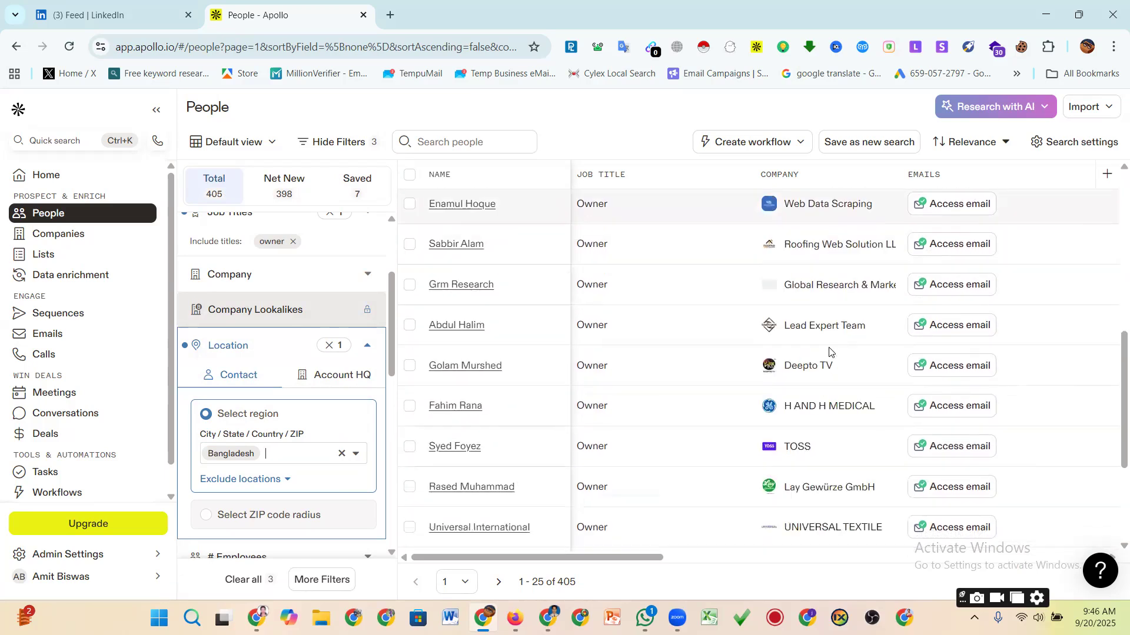
{"action": "scroll", "coordinate": [489, 424], "scroll_direction": "up", "scroll_amount": 4}
{"action": "scroll", "coordinate": [370, 406], "scroll_direction": "up", "scroll_amount": 3}
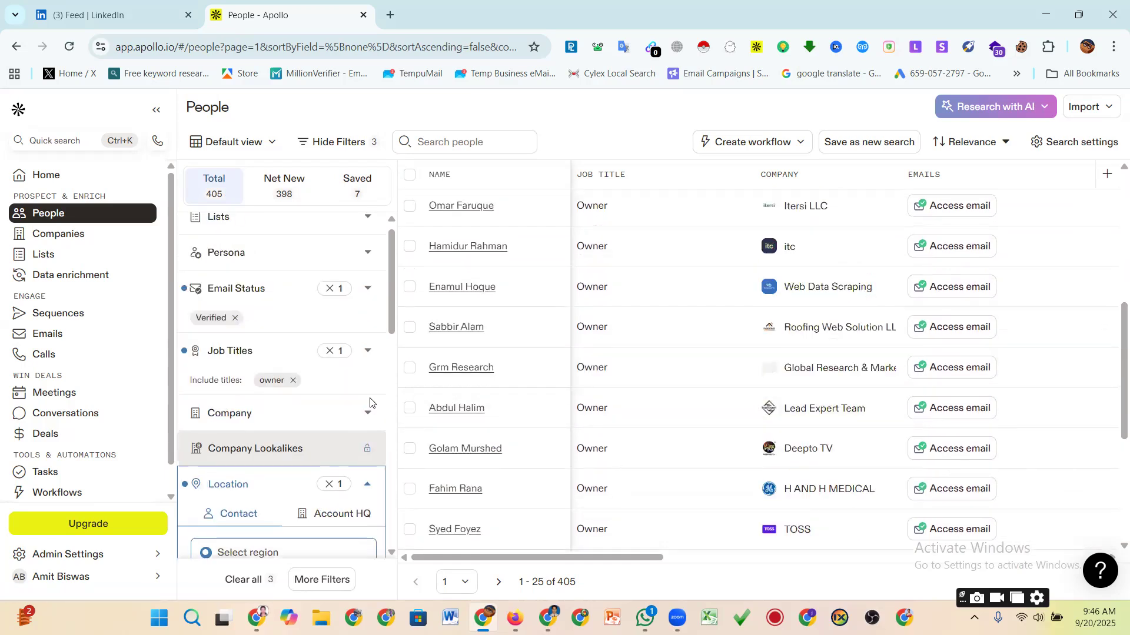
{"action": "left_click_drag", "start_coordinate": [390, 317], "coordinate": [390, 339]}
- Search the Company filter for companies matching 'te' to see suggestions
{"action": "left_click", "coordinate": [367, 356]}
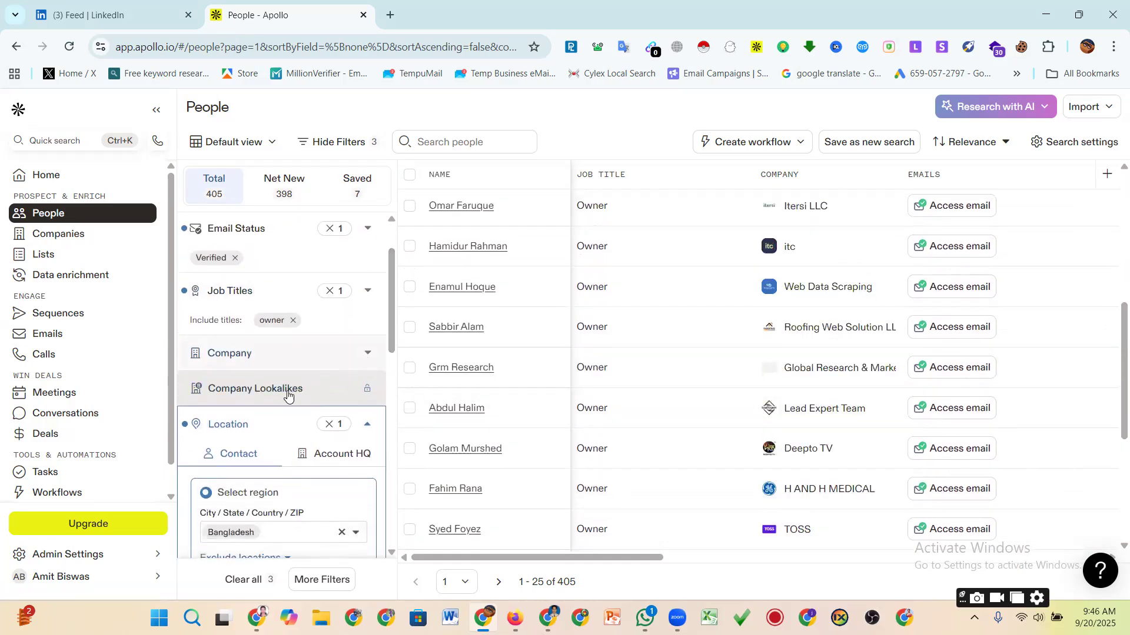
{"action": "left_click", "coordinate": [265, 422]}
{"action": "type", "text": "technicalit"}
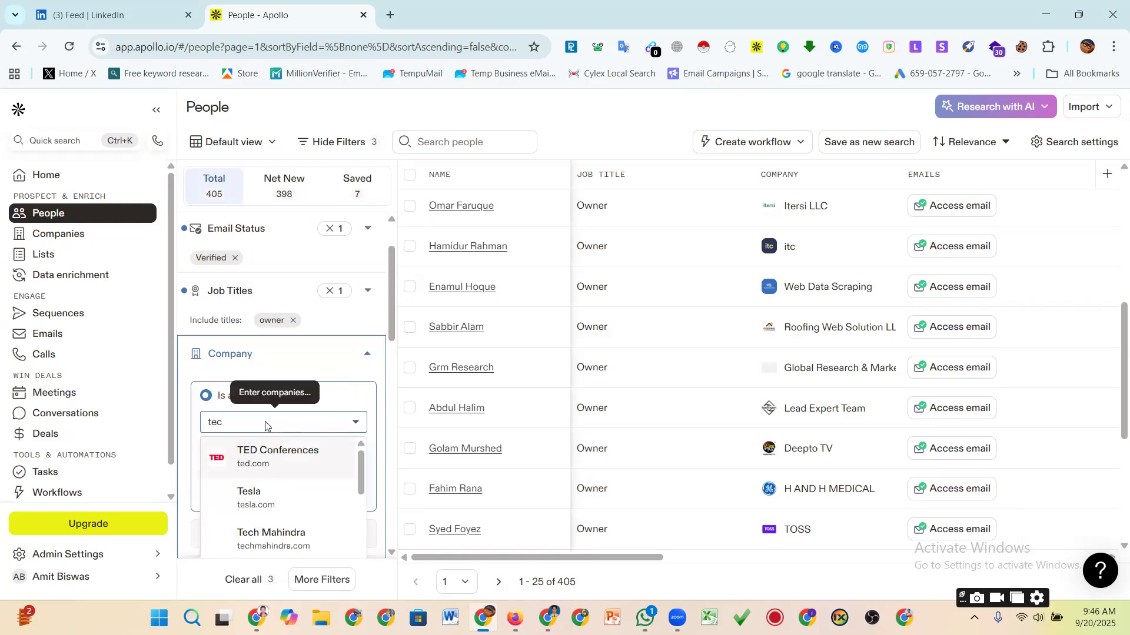
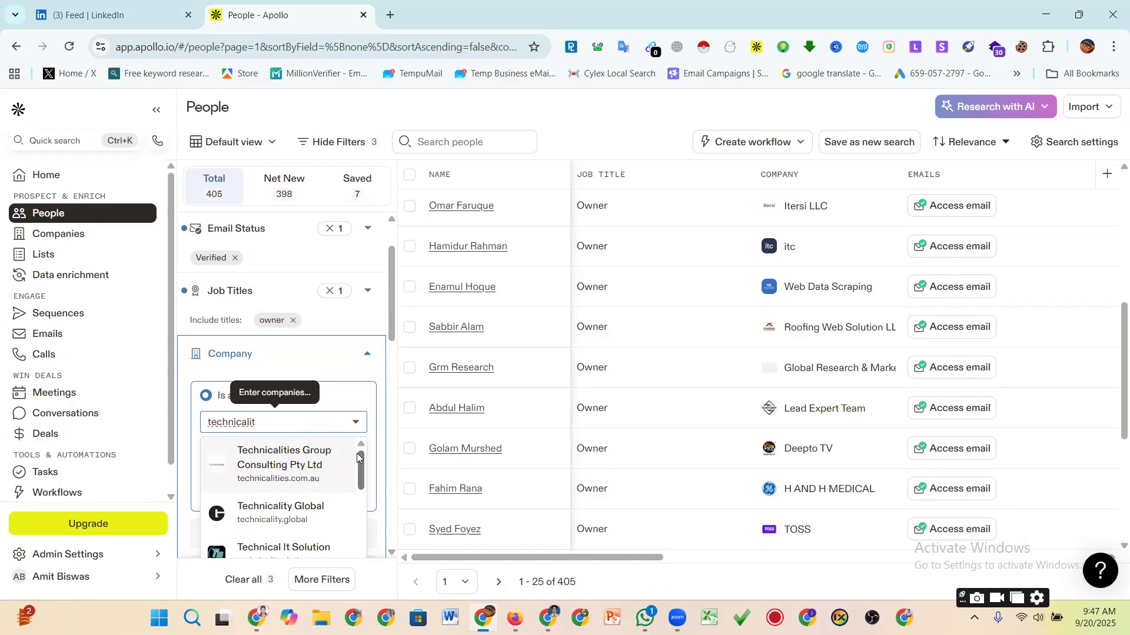
- Add 'Technical It Solution' to the Company filter, dropping the results to 0
{"action": "scroll", "coordinate": [359, 466], "scroll_direction": "down", "scroll_amount": 2}
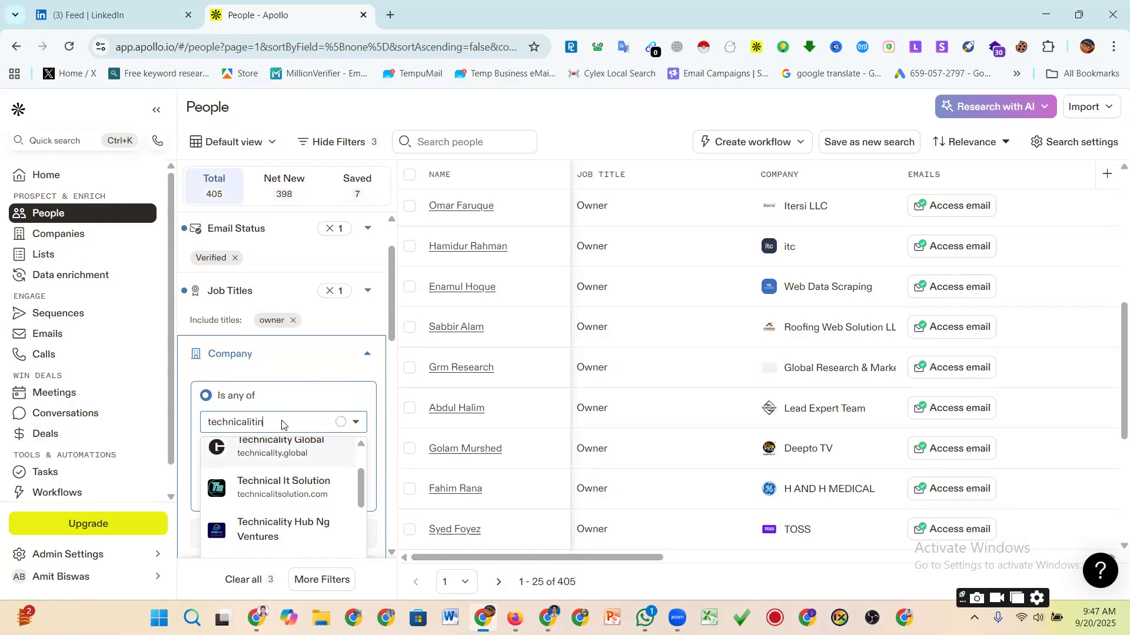
{"action": "type", "text": "s"}
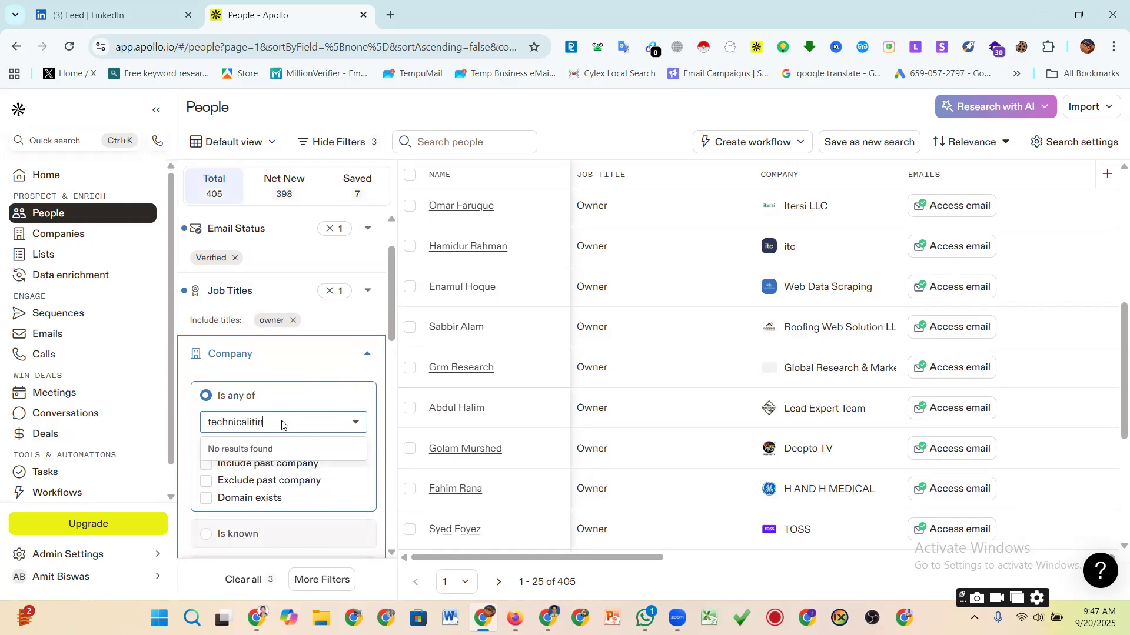
{"action": "key", "text": "BackSpace"}
{"action": "key", "text": "BackSpace"}
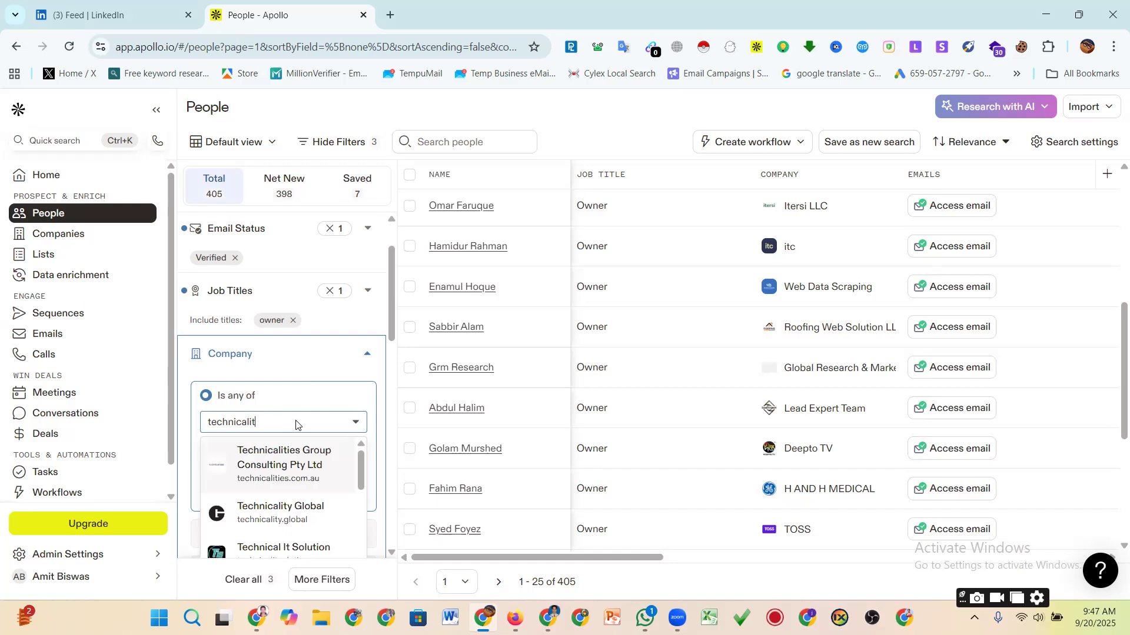
{"action": "scroll", "coordinate": [290, 485], "scroll_direction": "down", "scroll_amount": 4}
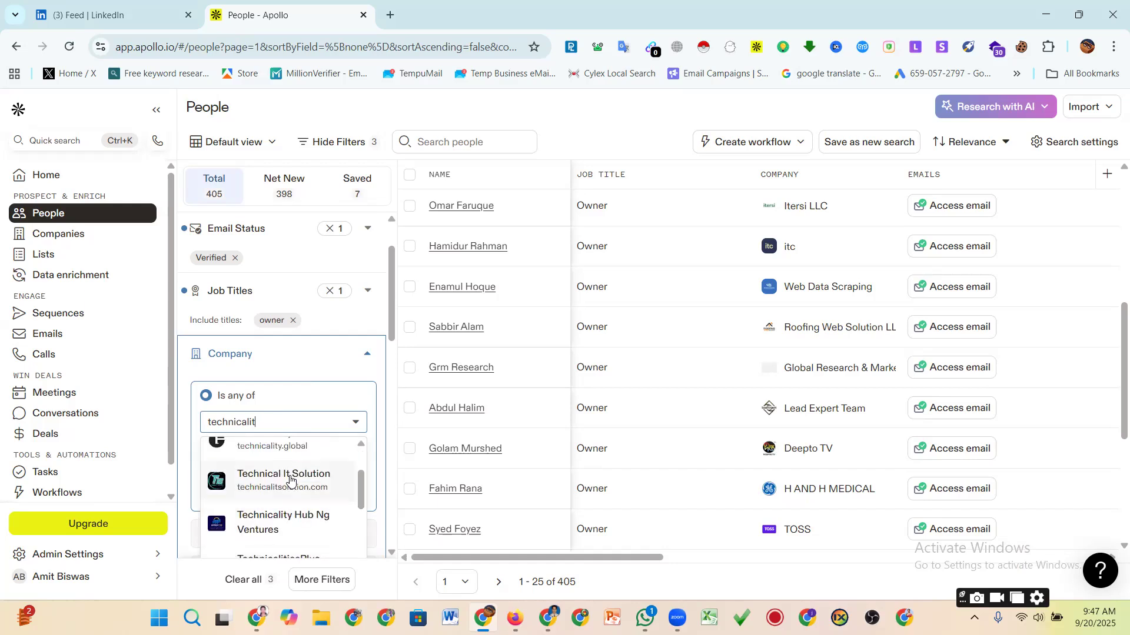
{"action": "scroll", "coordinate": [289, 479], "scroll_direction": "down", "scroll_amount": 2}
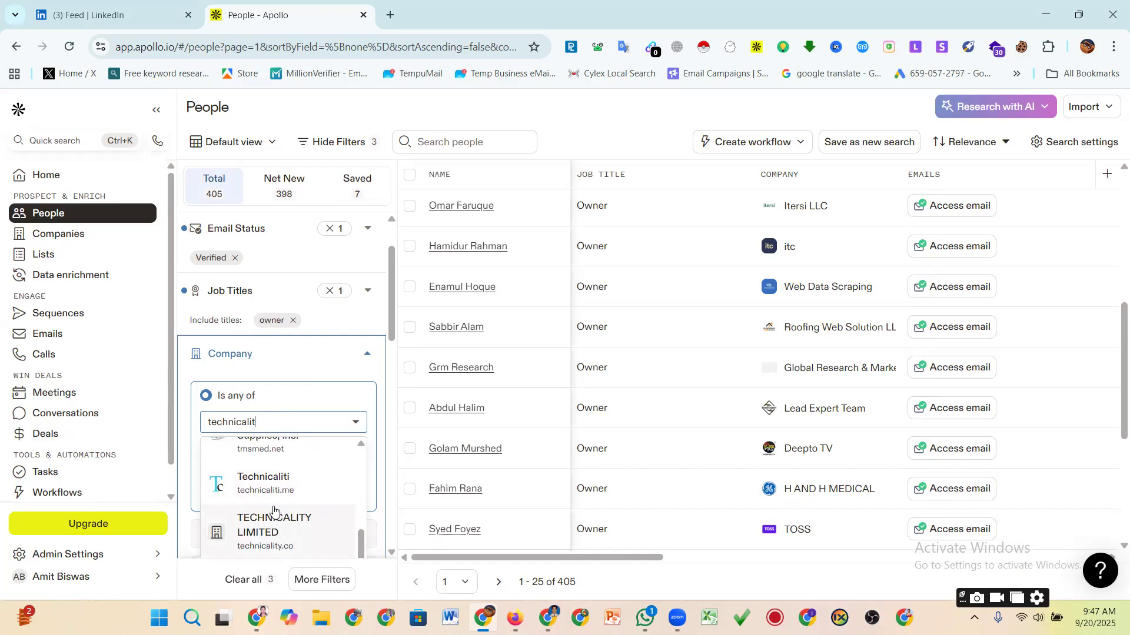
{"action": "scroll", "coordinate": [274, 500], "scroll_direction": "up", "scroll_amount": 2}
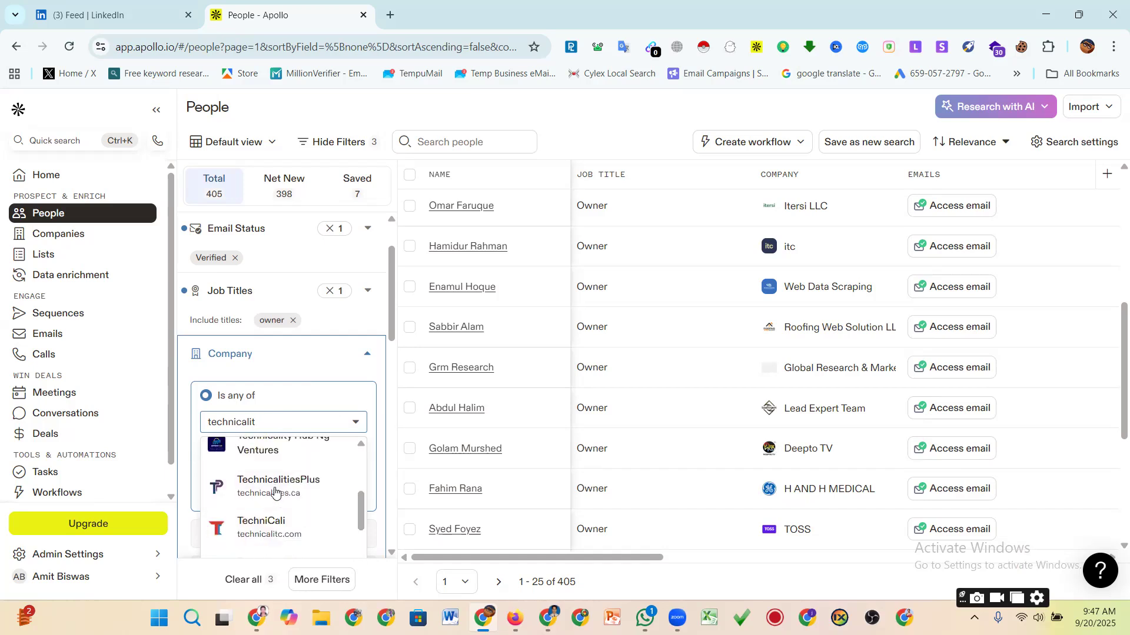
{"action": "scroll", "coordinate": [274, 492], "scroll_direction": "up", "scroll_amount": 2}
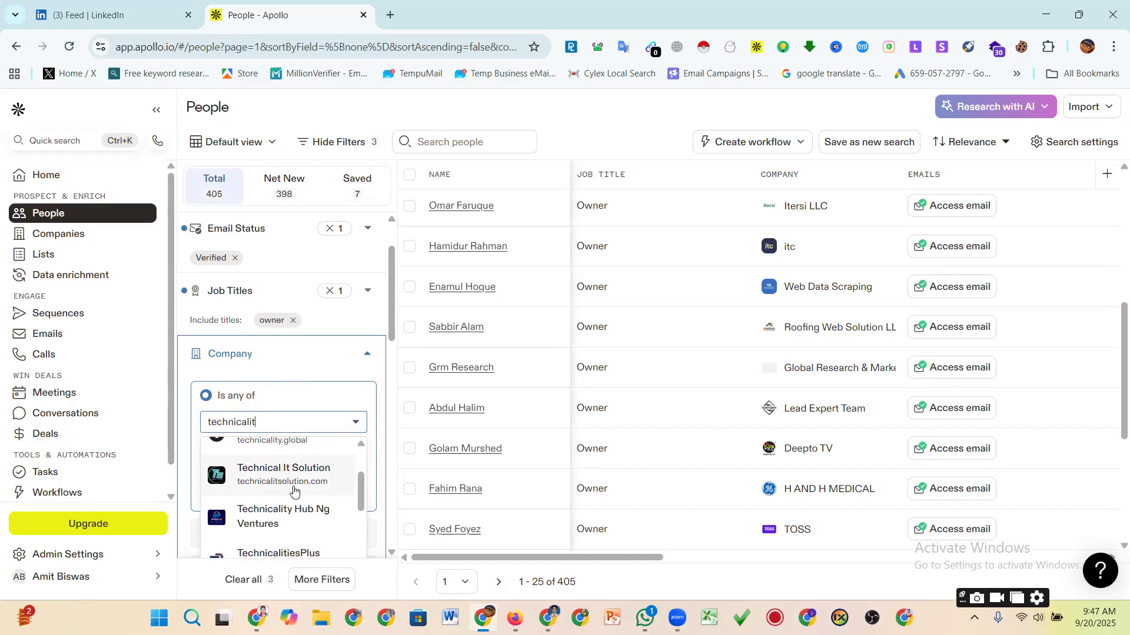
{"action": "left_click", "coordinate": [295, 492]}
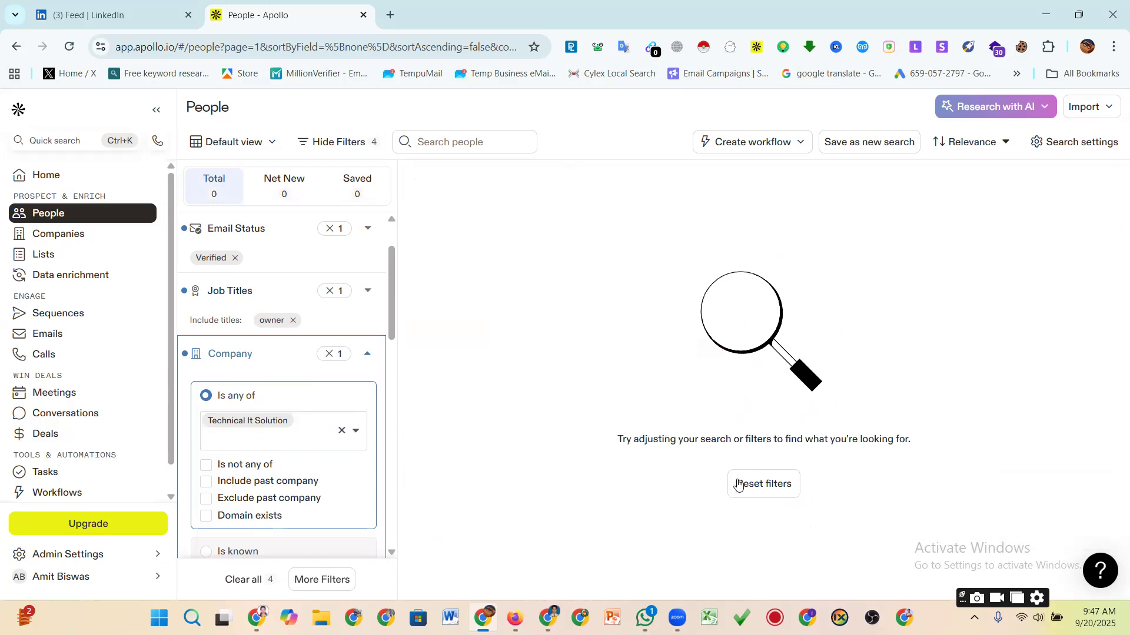
- Type 'tec' in the Company field to see suggestions like Tech Mahindra
{"action": "left_click", "coordinate": [264, 439]}
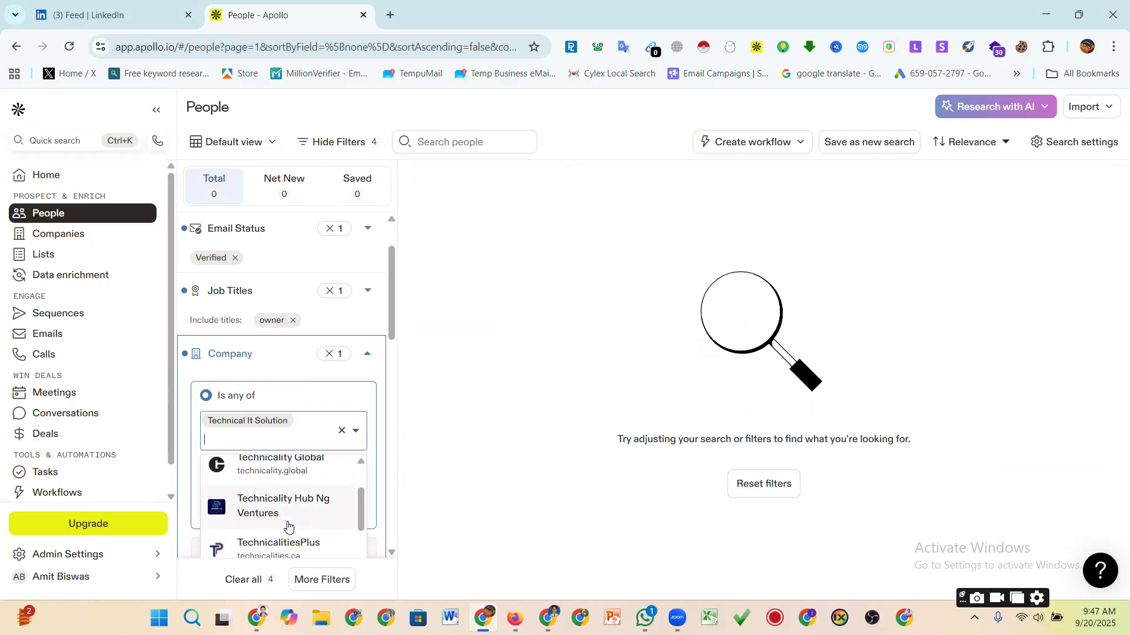
{"action": "scroll", "coordinate": [345, 502], "scroll_direction": "up", "scroll_amount": 1}
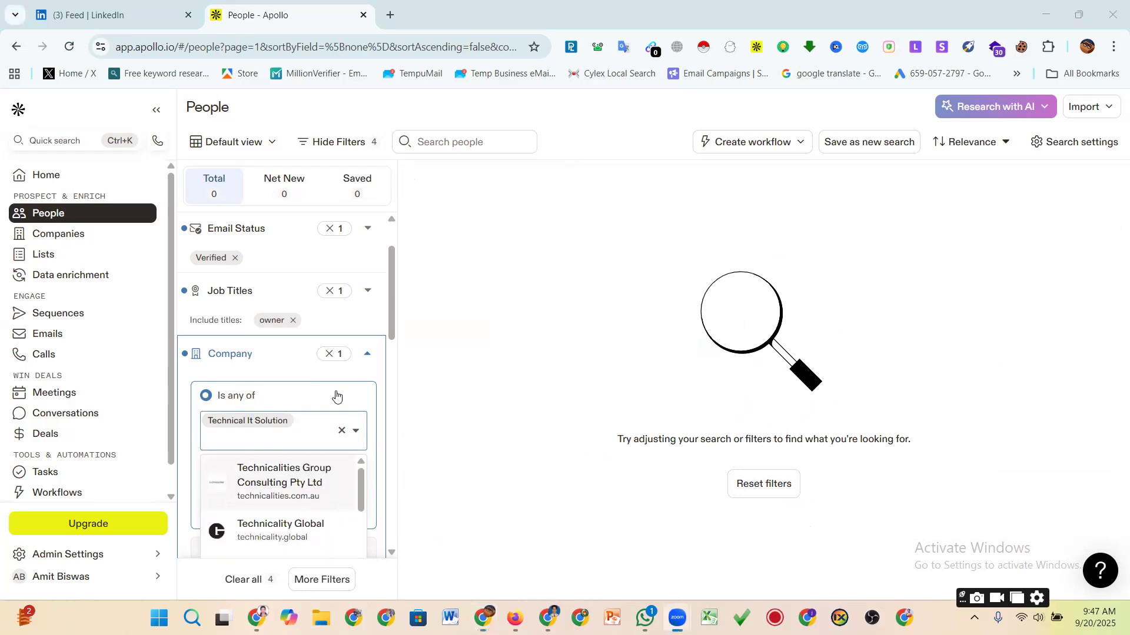
{"action": "left_click", "coordinate": [281, 440]}
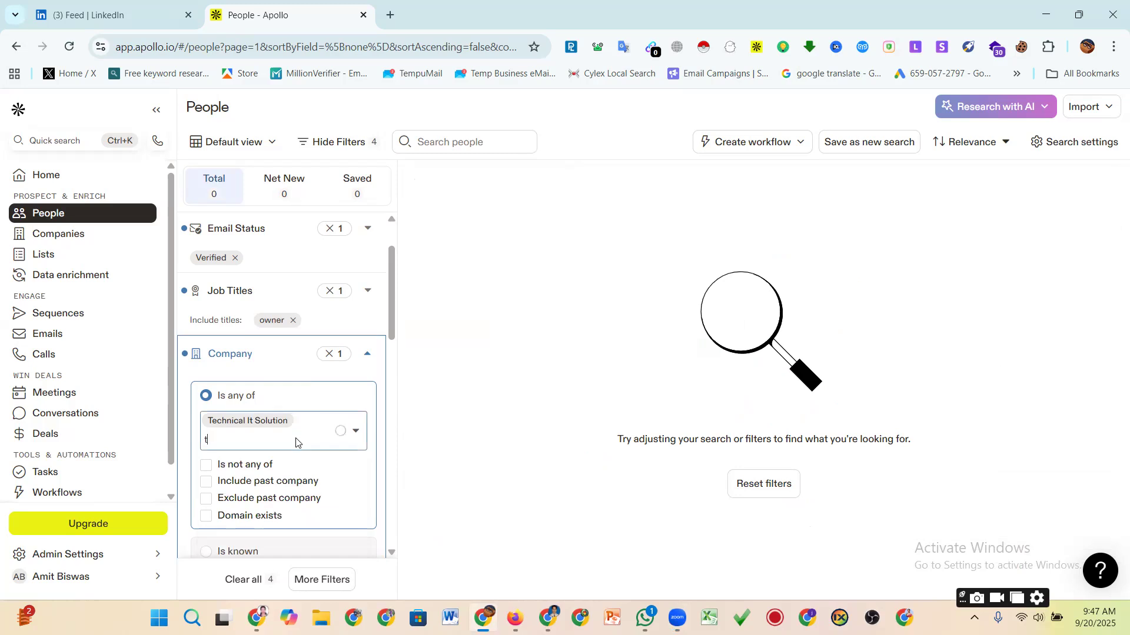
{"action": "type", "text": "tec"}
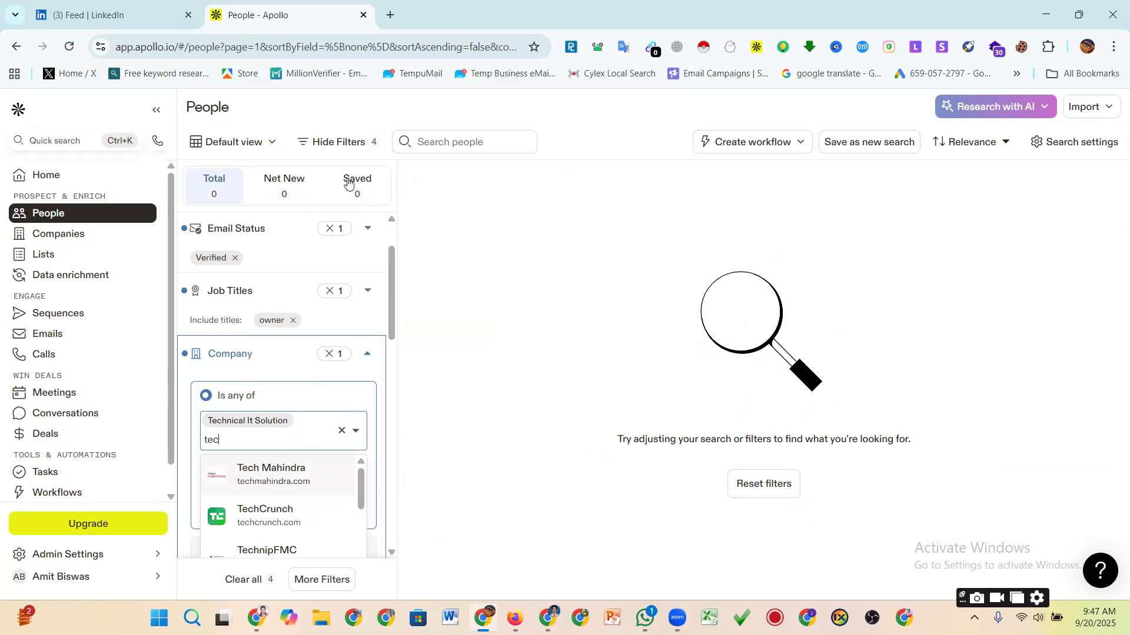
- Open a new browser tab and start looking up the institute's web address
{"action": "left_click", "coordinate": [390, 15]}
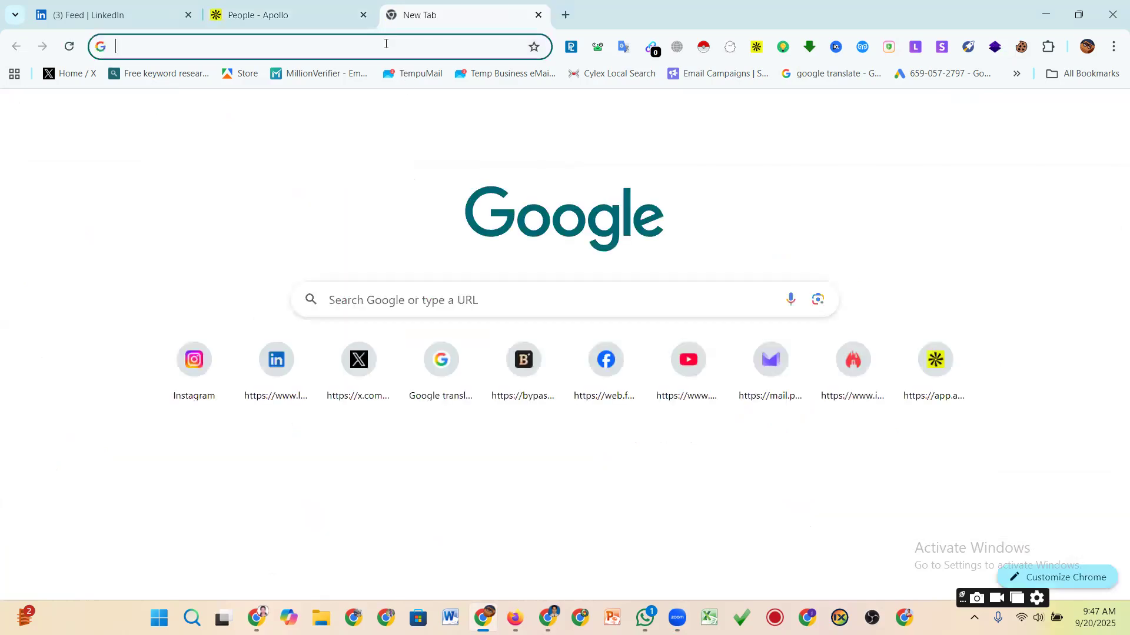
{"action": "left_click", "coordinate": [386, 44]}
{"action": "type", "text": "te"}
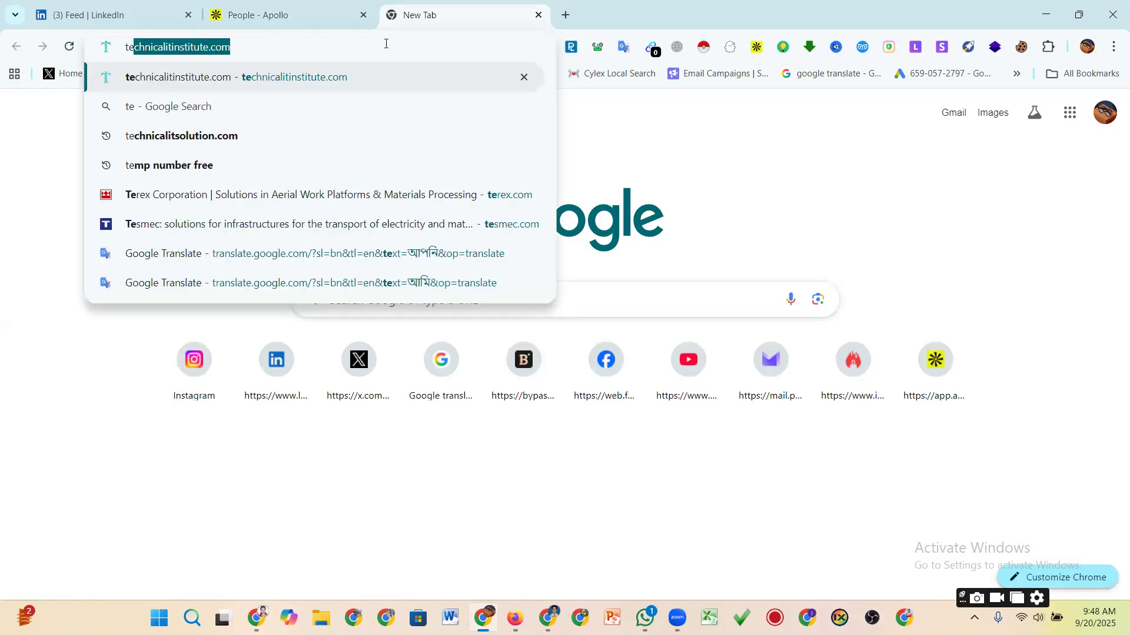
{"action": "left_click", "coordinate": [300, 13]}
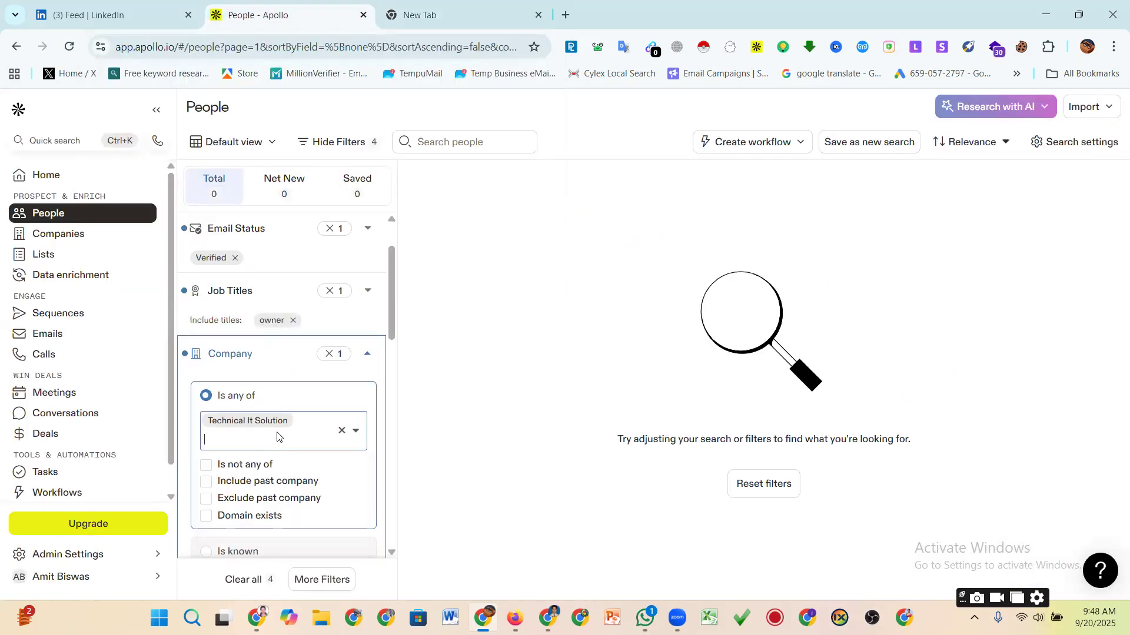
{"action": "type", "text": "technicalitinstitute.com"}
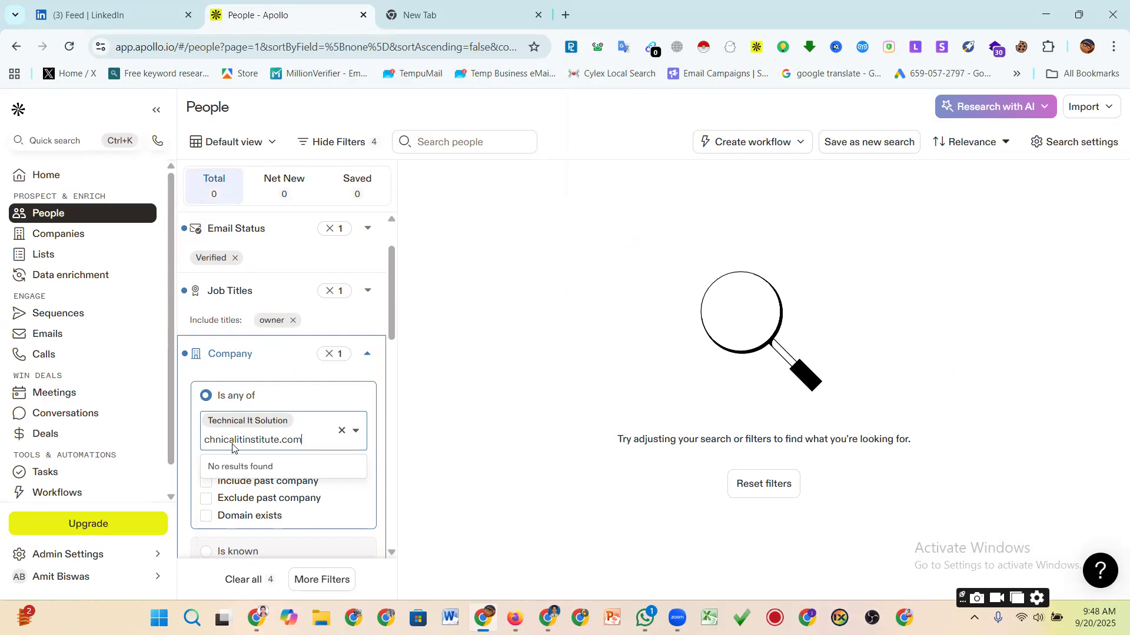
- Paste technicalitinstitute.com into the Company filter, then clear the Company filter entirely
{"action": "left_click", "coordinate": [453, 13]}
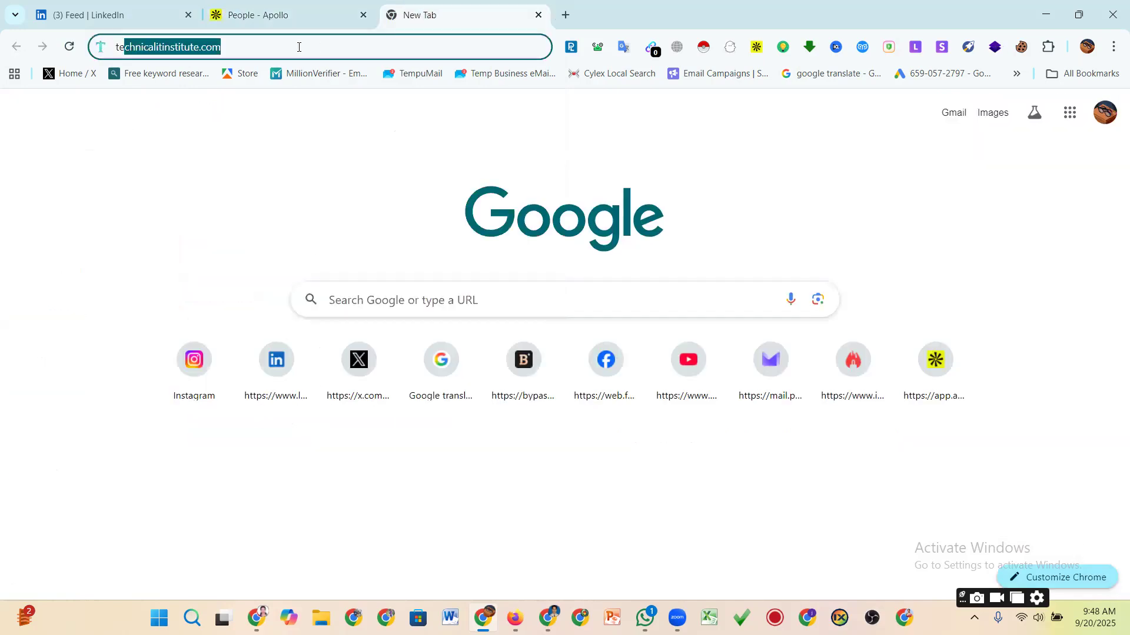
{"action": "left_click", "coordinate": [240, 51]}
{"action": "double_click", "coordinate": [140, 48]}
{"action": "key", "text": "ctrl+c"}
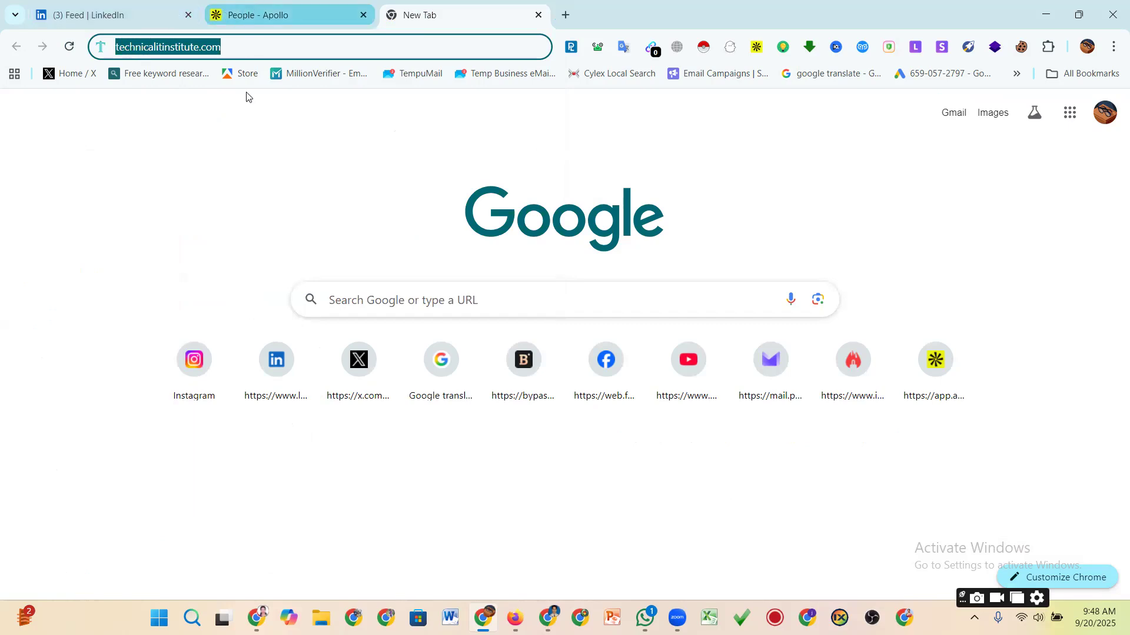
{"action": "key", "text": "ctrl+shift+Tab"}
{"action": "key", "text": "ctrl+v"}
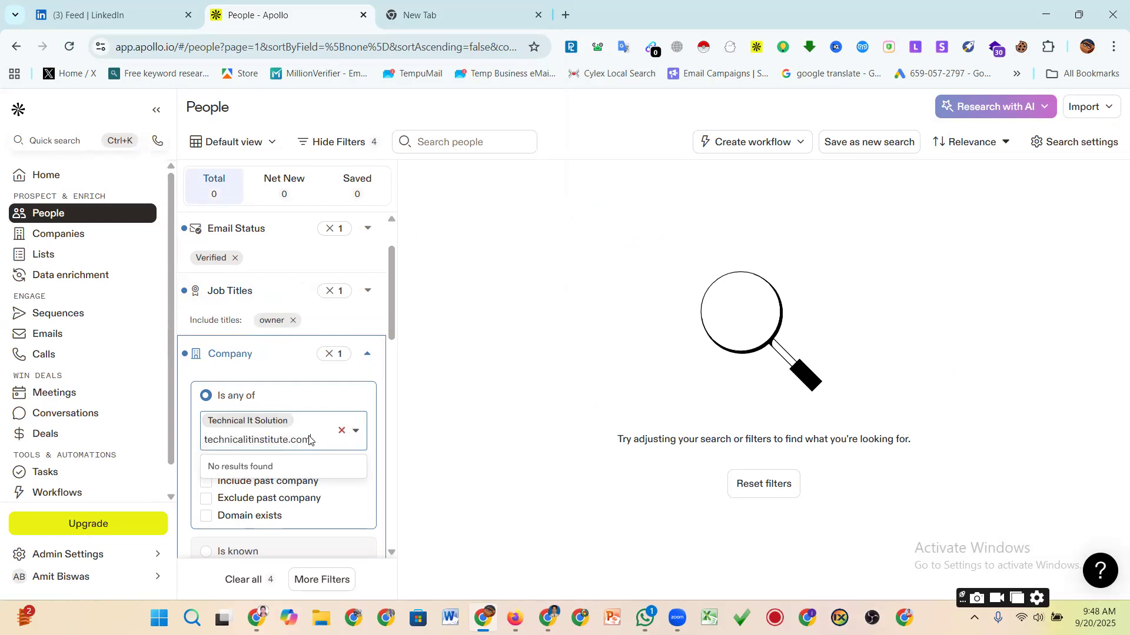
{"action": "left_click", "coordinate": [342, 430]}
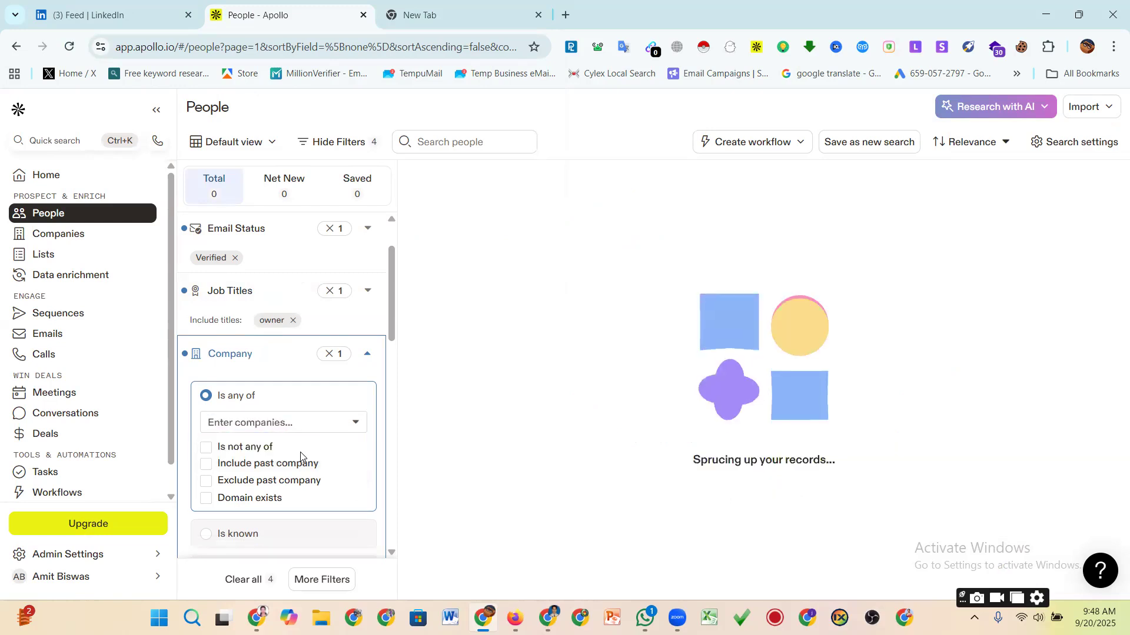
- Collapse the Company filter and limit # Employees to 11-20
{"action": "left_click", "coordinate": [370, 354]}
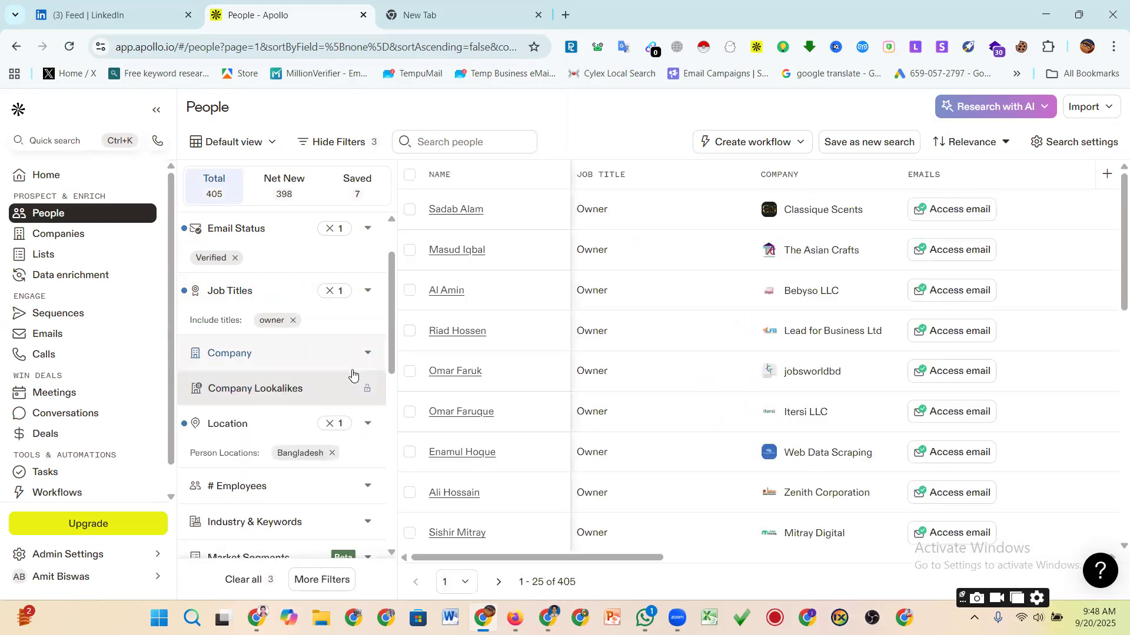
{"action": "left_click_drag", "start_coordinate": [394, 342], "coordinate": [398, 414]}
{"action": "scroll", "coordinate": [402, 368], "scroll_direction": "up", "scroll_amount": 3}
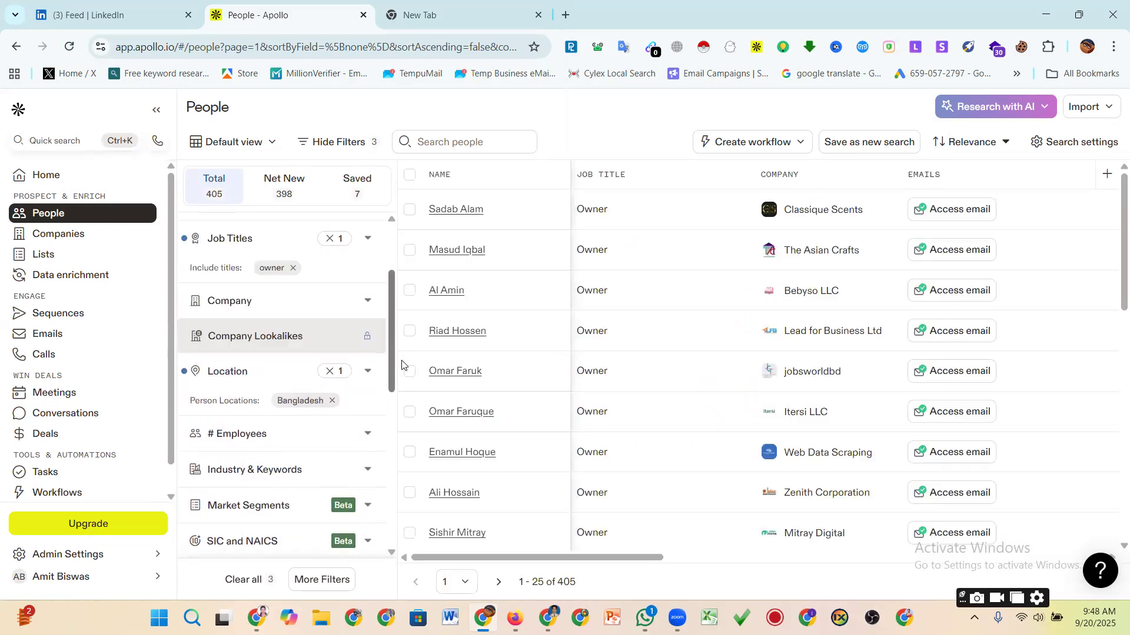
{"action": "scroll", "coordinate": [401, 381], "scroll_direction": "down", "scroll_amount": 1}
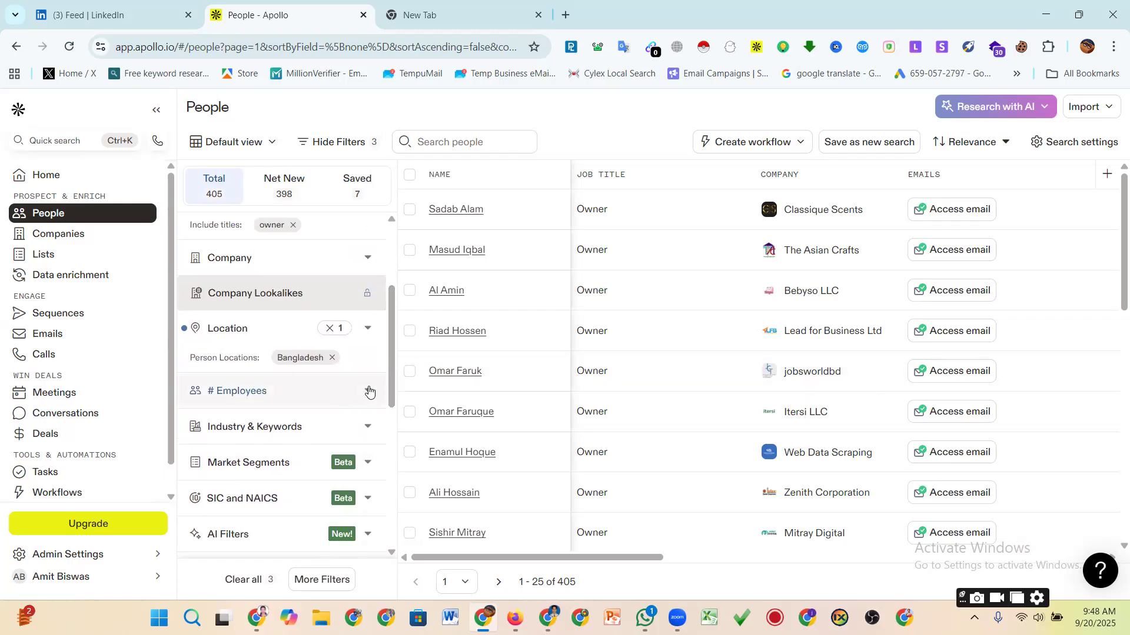
{"action": "left_click", "coordinate": [369, 391]}
{"action": "left_click_drag", "start_coordinate": [390, 340], "coordinate": [393, 375]}
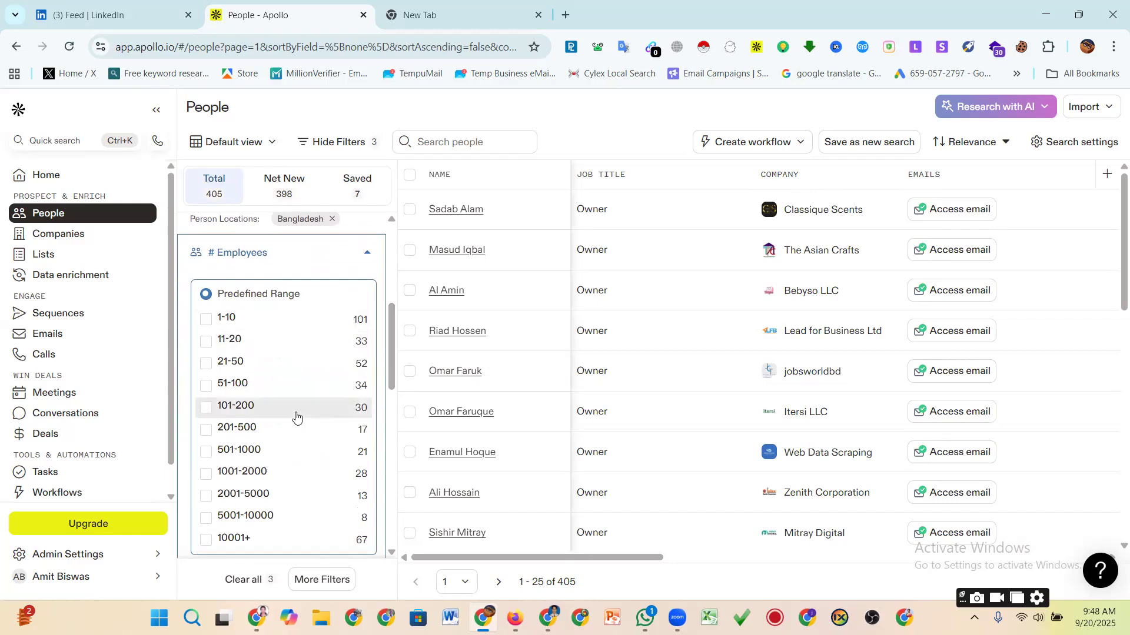
{"action": "scroll", "coordinate": [298, 411], "scroll_direction": "up", "scroll_amount": 5}
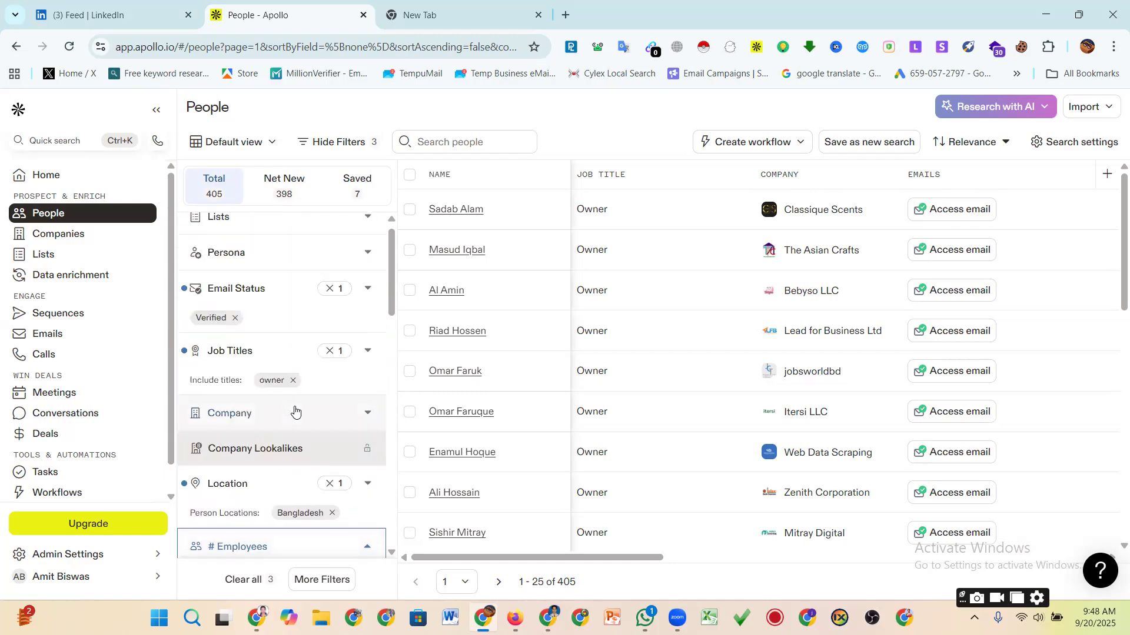
{"action": "scroll", "coordinate": [293, 406], "scroll_direction": "down", "scroll_amount": 2}
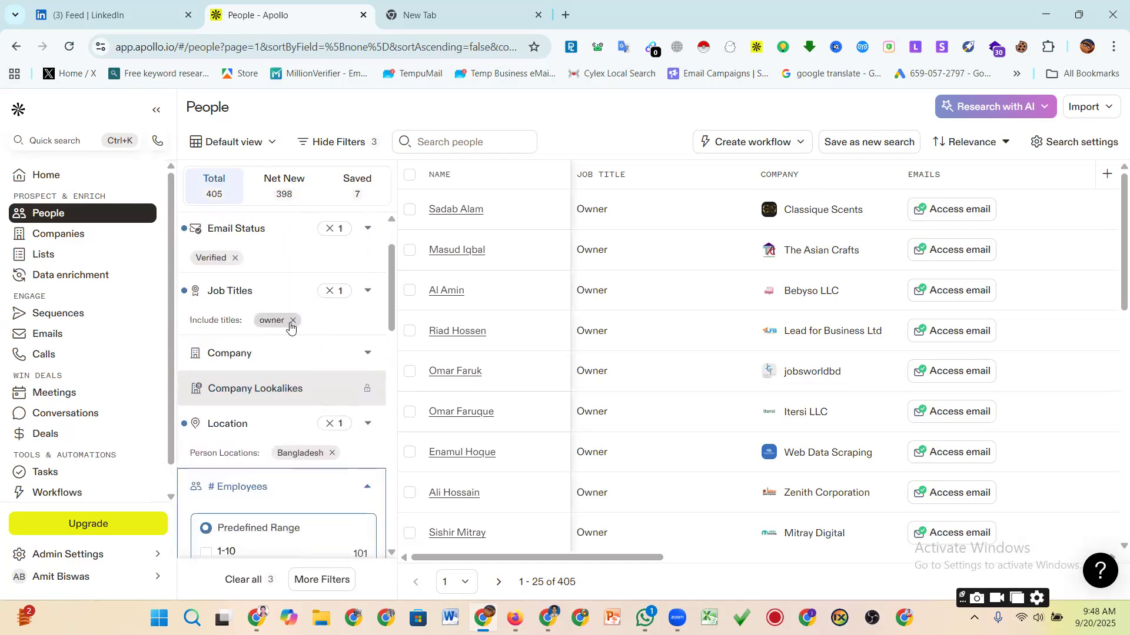
{"action": "left_click_drag", "start_coordinate": [390, 301], "coordinate": [390, 356]}
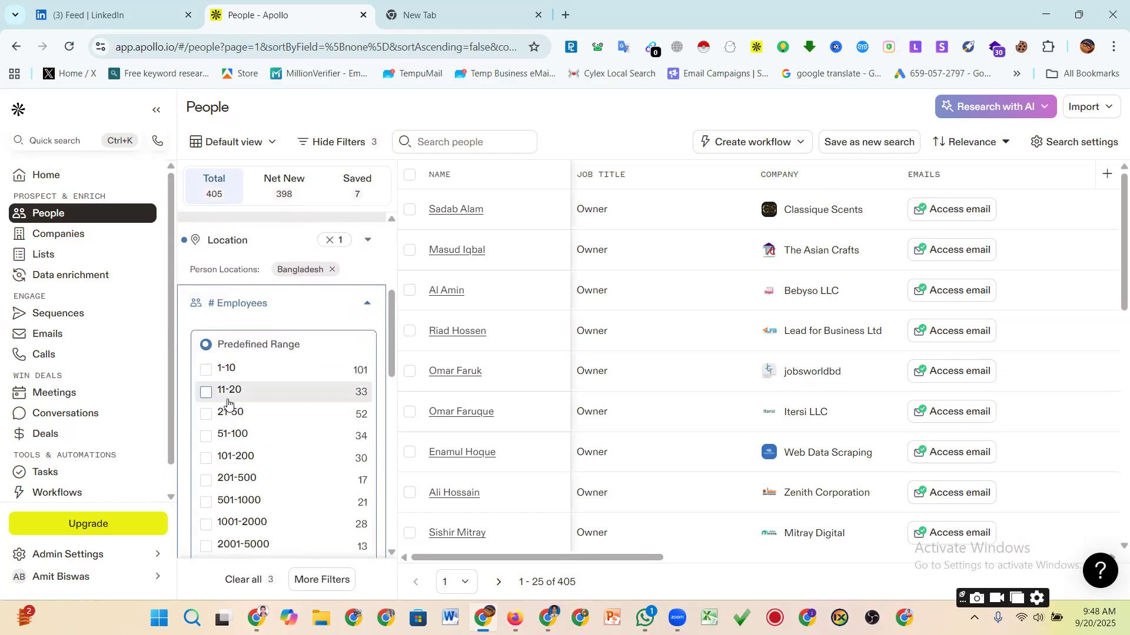
{"action": "left_click", "coordinate": [227, 400]}
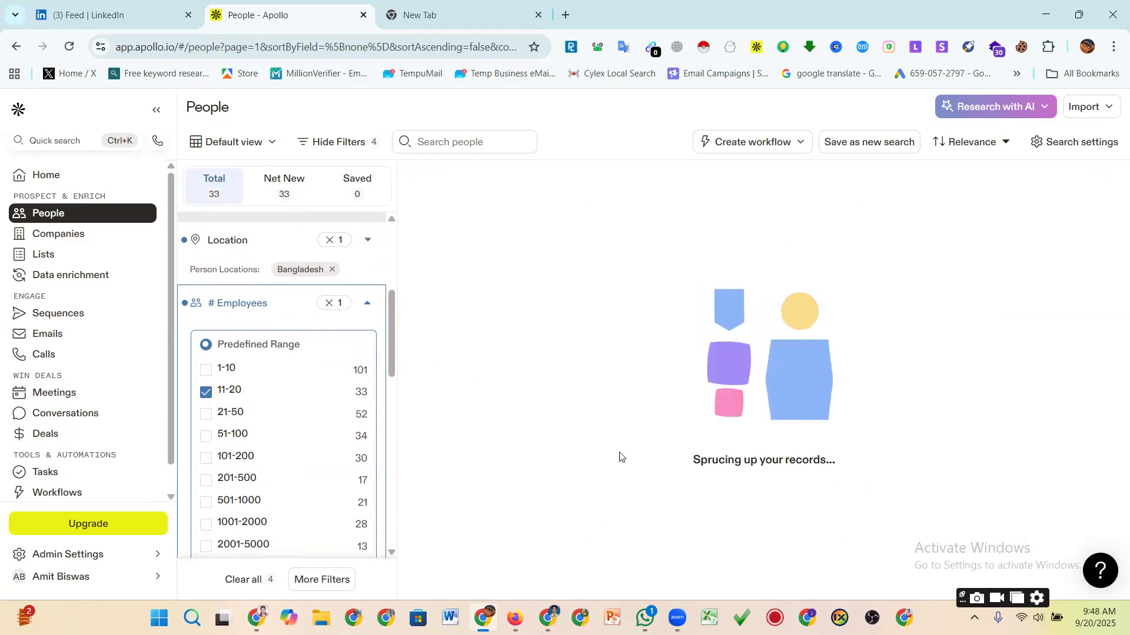
- Review the 33 remaining results and collapse the # Employees filter to its summary
{"action": "scroll", "coordinate": [755, 339], "scroll_direction": "down", "scroll_amount": 1}
{"action": "scroll", "coordinate": [755, 336], "scroll_direction": "up", "scroll_amount": 1}
{"action": "scroll", "coordinate": [755, 334], "scroll_direction": "down", "scroll_amount": 3}
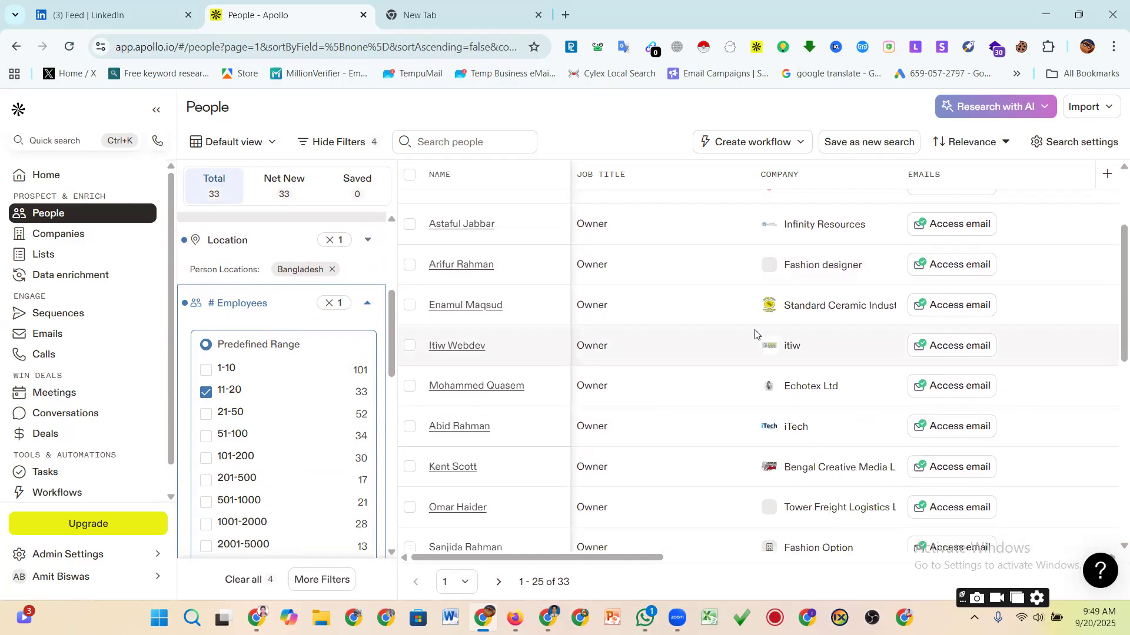
{"action": "scroll", "coordinate": [755, 334], "scroll_direction": "down", "scroll_amount": 2}
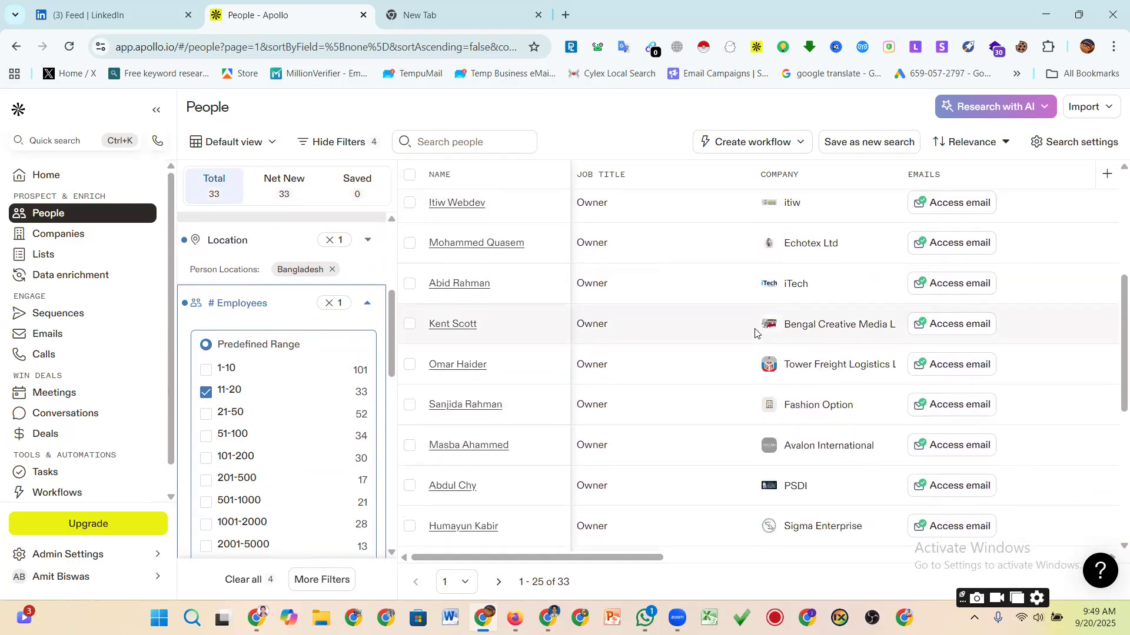
{"action": "scroll", "coordinate": [434, 359], "scroll_direction": "up", "scroll_amount": 2}
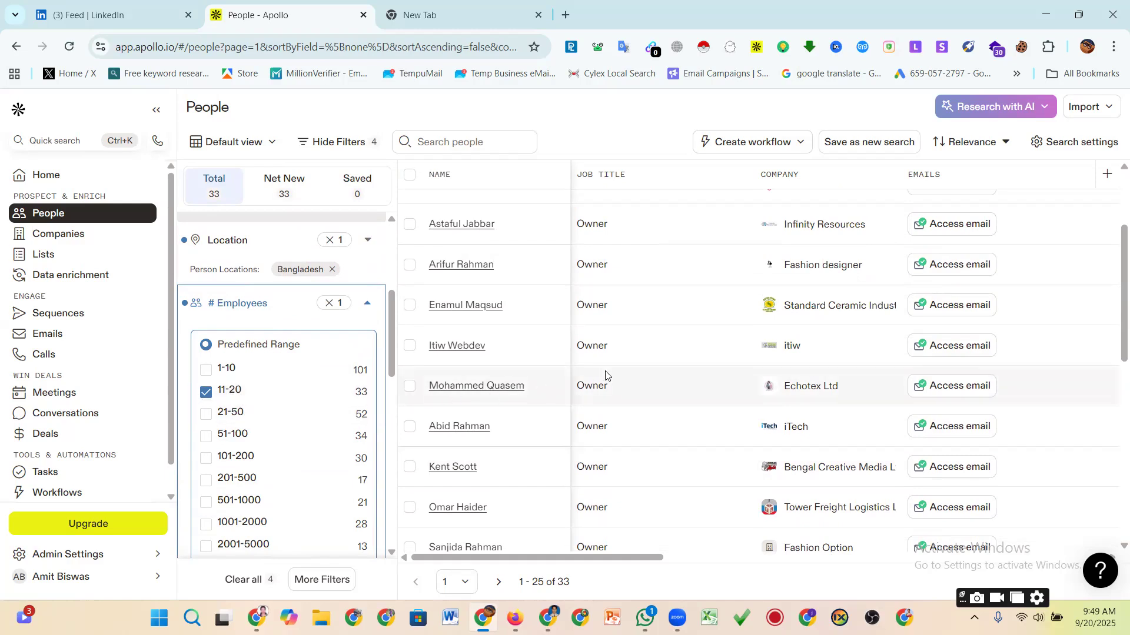
{"action": "scroll", "coordinate": [579, 391], "scroll_direction": "down", "scroll_amount": 3}
{"action": "scroll", "coordinate": [578, 392], "scroll_direction": "up", "scroll_amount": 5}
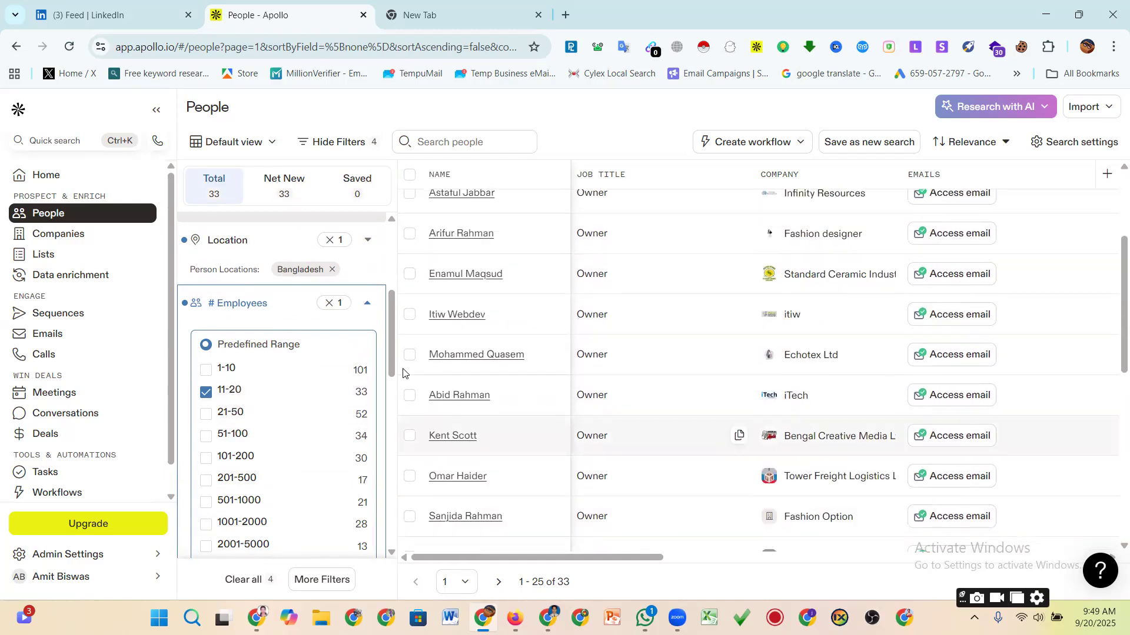
{"action": "left_click", "coordinate": [365, 306]}
{"action": "scroll", "coordinate": [748, 317], "scroll_direction": "down", "scroll_amount": 5}
{"action": "scroll", "coordinate": [744, 311], "scroll_direction": "down", "scroll_amount": 1}
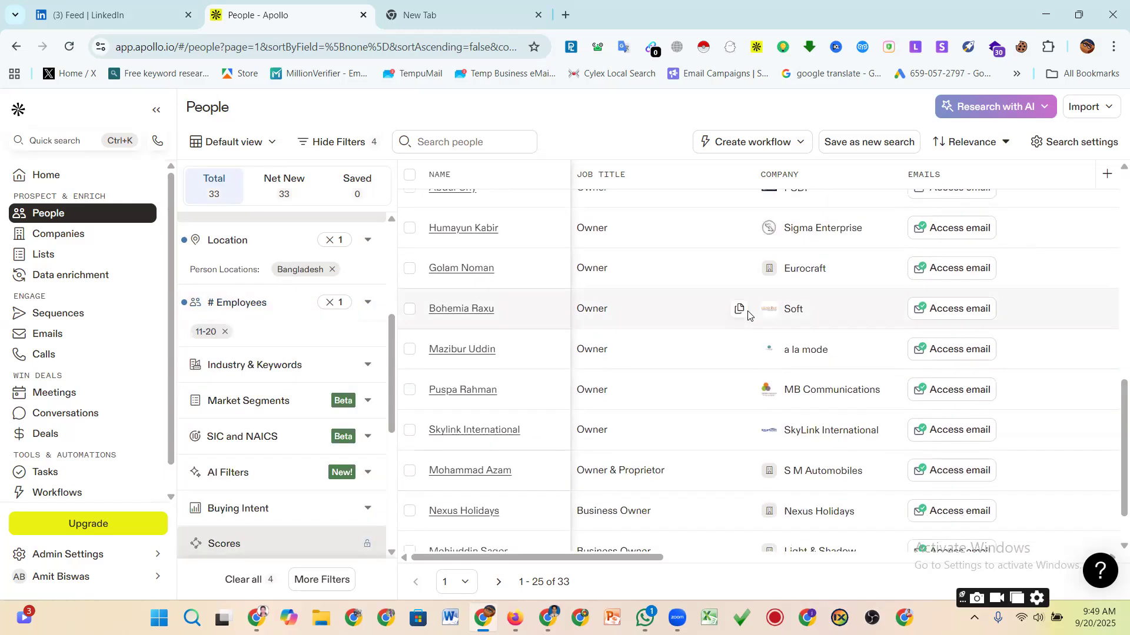
{"action": "scroll", "coordinate": [421, 353], "scroll_direction": "up", "scroll_amount": 5}
{"action": "scroll", "coordinate": [295, 347], "scroll_direction": "up", "scroll_amount": 3}
{"action": "scroll", "coordinate": [295, 343], "scroll_direction": "up", "scroll_amount": 2}
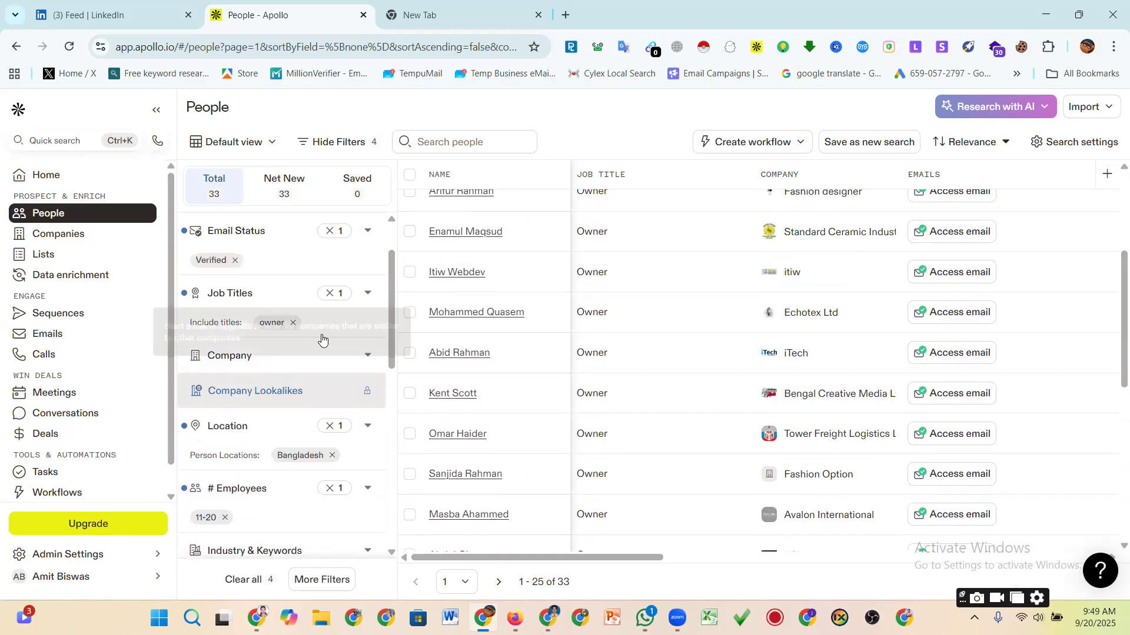
- Add director alongside owner in the included Job Titles, raising results to 323
{"action": "left_click", "coordinate": [365, 328]}
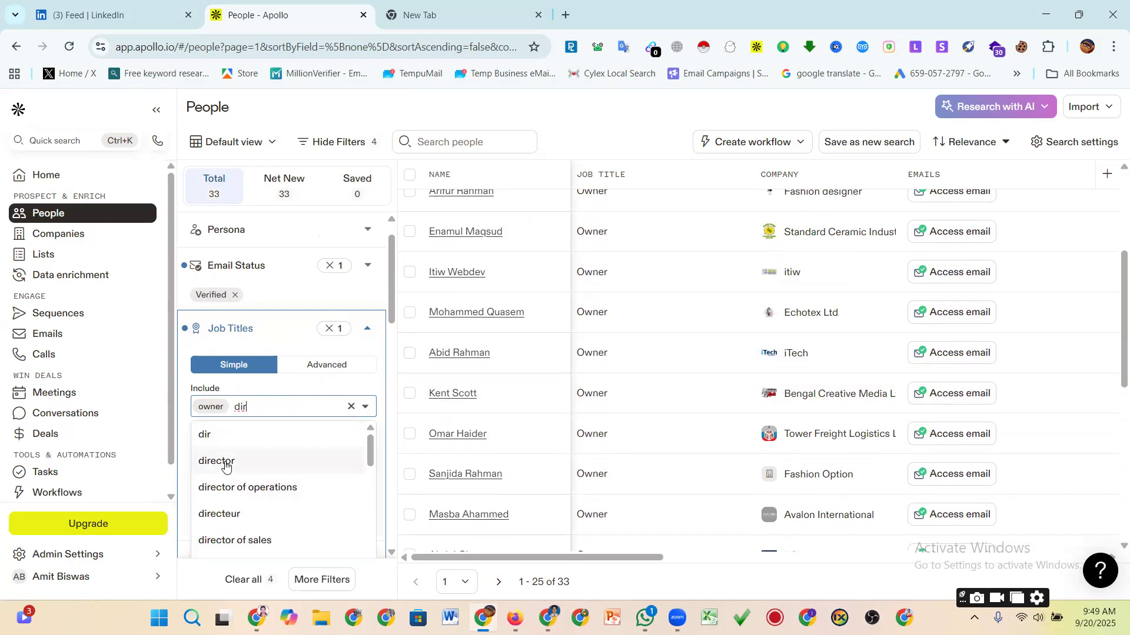
{"action": "left_click", "coordinate": [226, 466]}
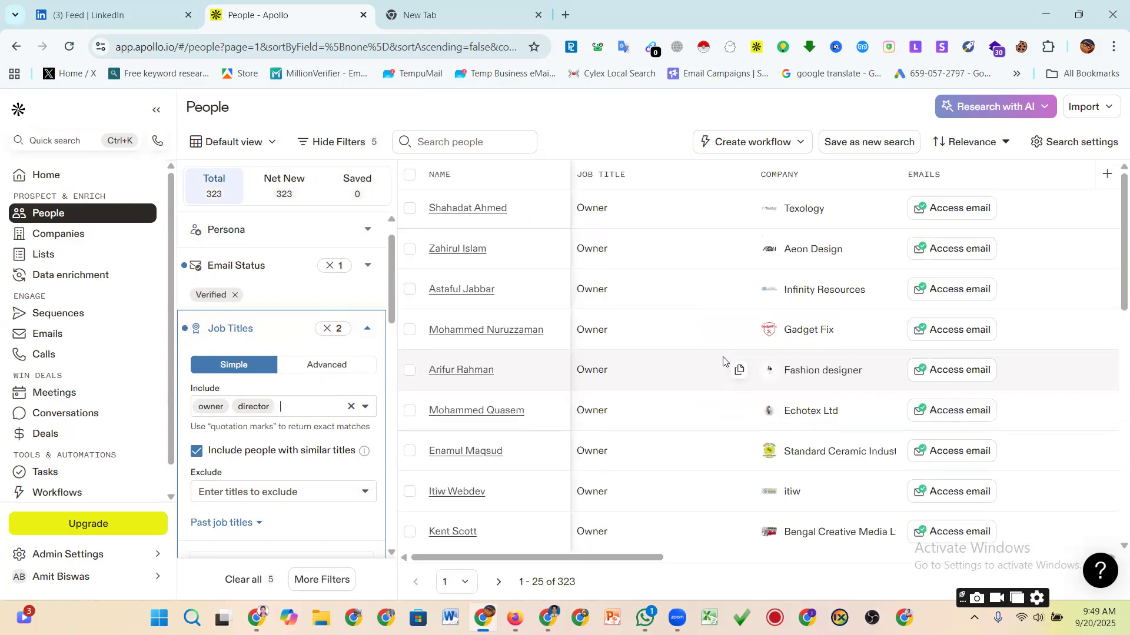
{"action": "scroll", "coordinate": [723, 360], "scroll_direction": "down", "scroll_amount": 10}
{"action": "scroll", "coordinate": [723, 358], "scroll_direction": "up", "scroll_amount": 4}
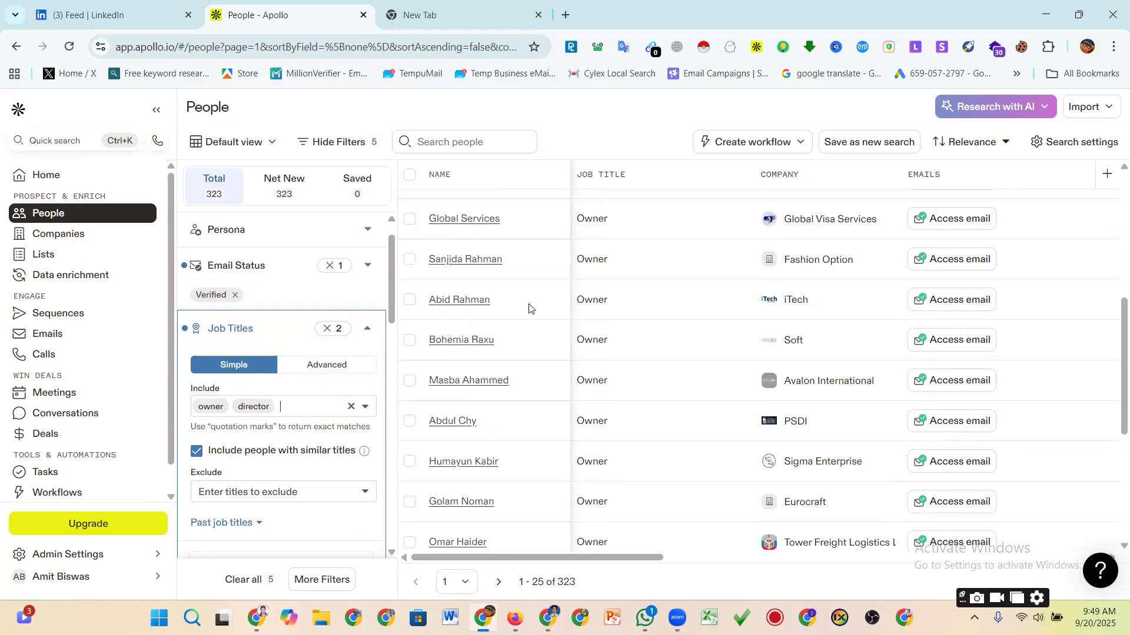
{"action": "scroll", "coordinate": [377, 304], "scroll_direction": "down", "scroll_amount": 1}
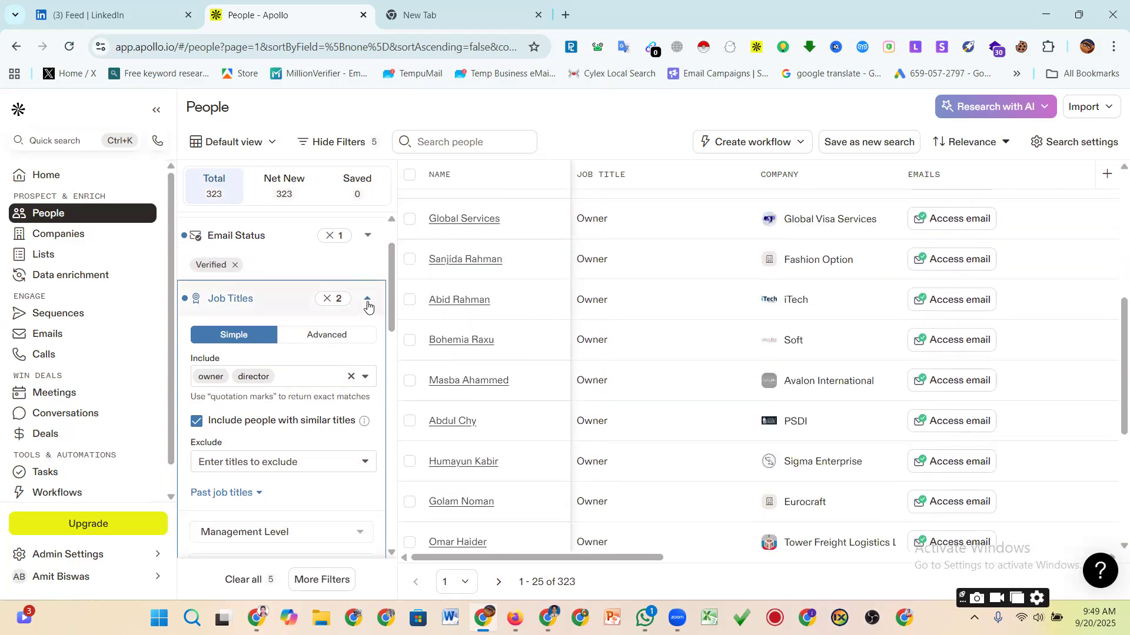
{"action": "left_click", "coordinate": [368, 303]}
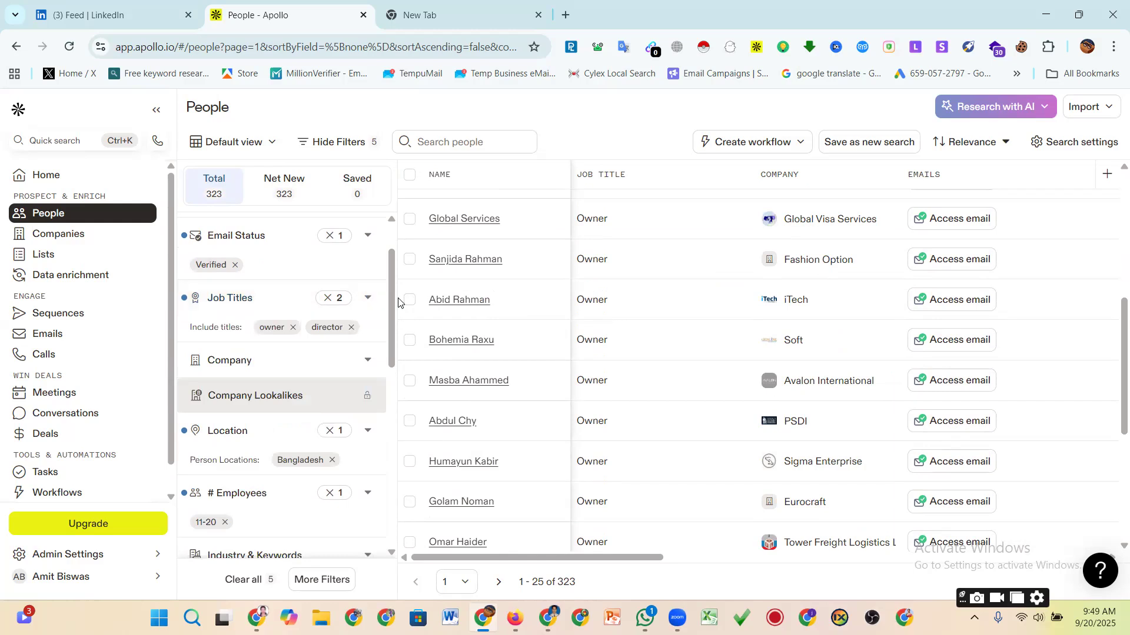
{"action": "left_click_drag", "start_coordinate": [392, 302], "coordinate": [405, 372]}
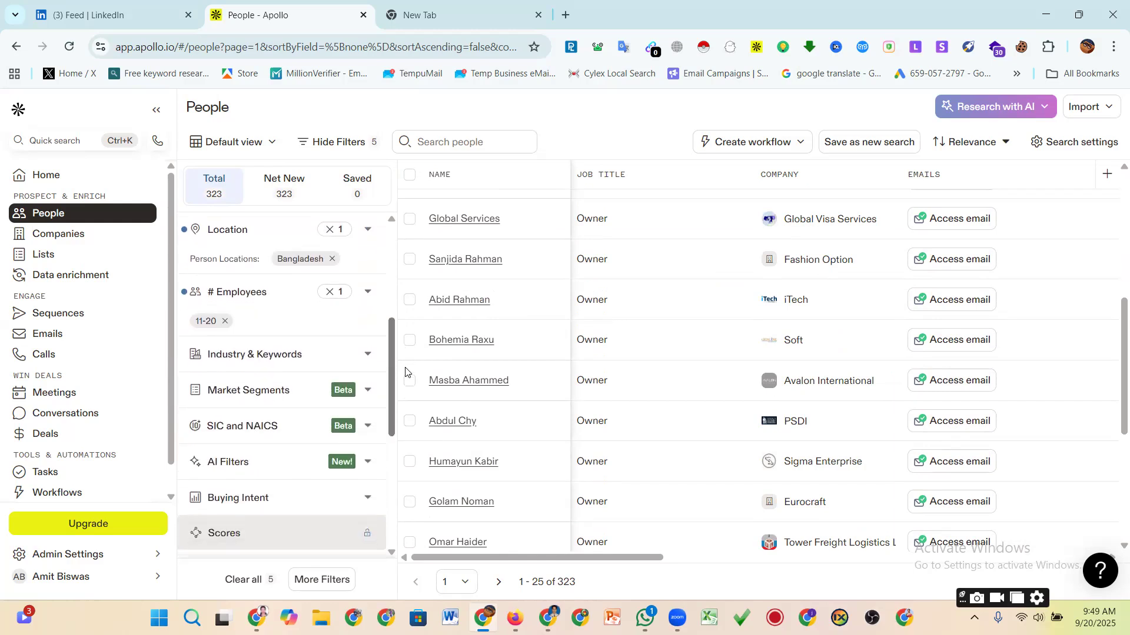
- Set the Industry filter to hospital & health care, narrowing results to 5 people
{"action": "left_click", "coordinate": [375, 369]}
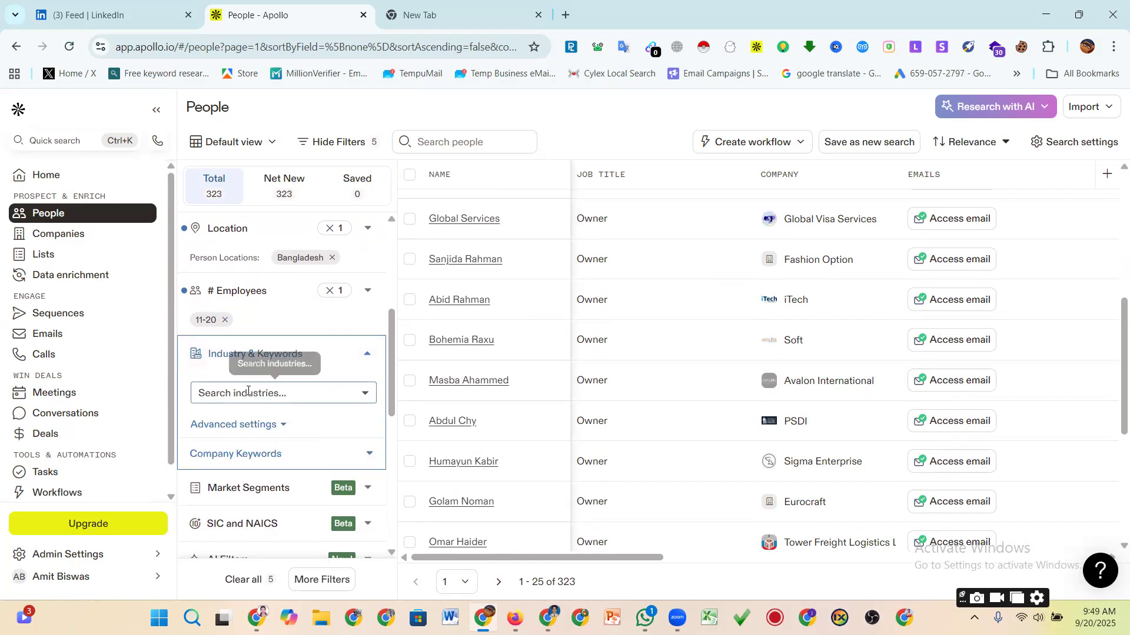
{"action": "left_click", "coordinate": [247, 391]}
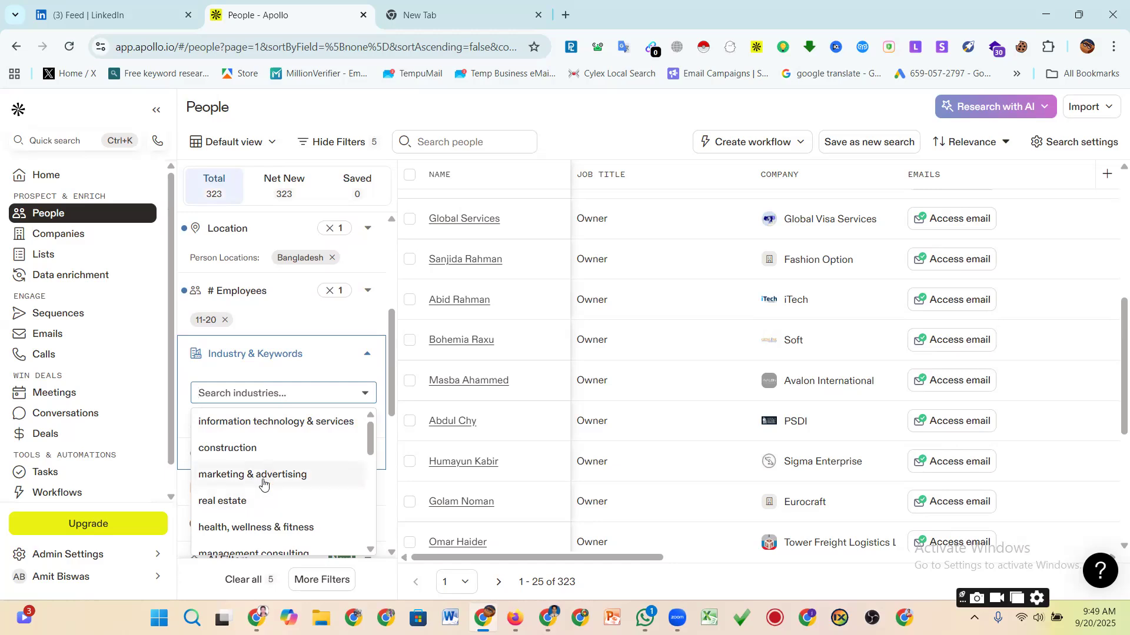
{"action": "scroll", "coordinate": [265, 478], "scroll_direction": "down", "scroll_amount": 5}
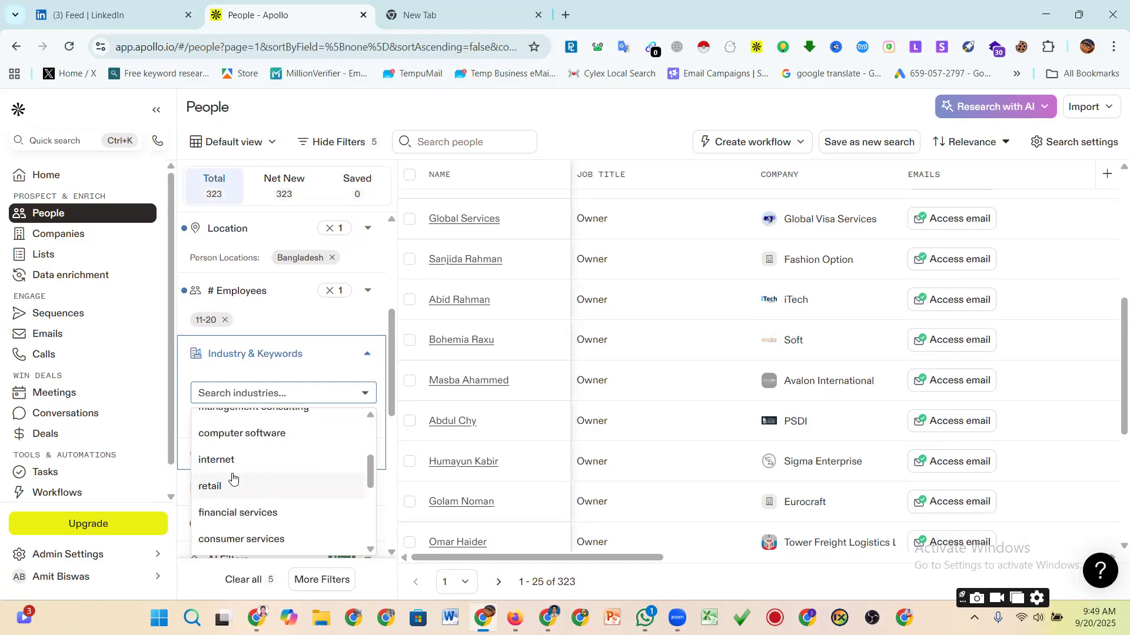
{"action": "scroll", "coordinate": [229, 487], "scroll_direction": "down", "scroll_amount": 3}
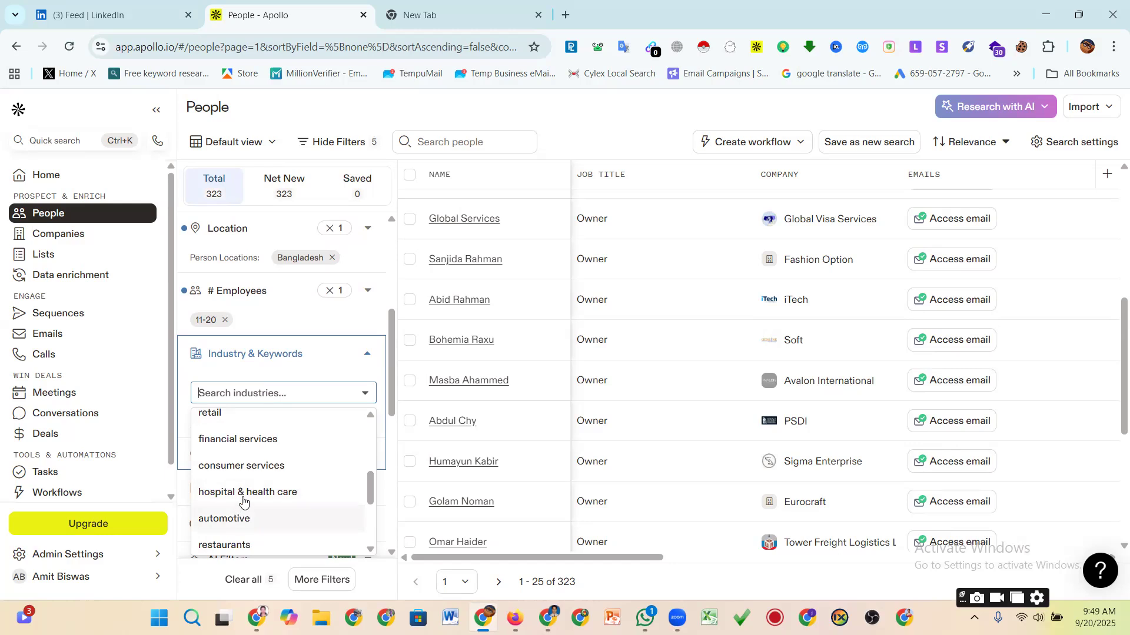
{"action": "scroll", "coordinate": [257, 498], "scroll_direction": "down", "scroll_amount": 3}
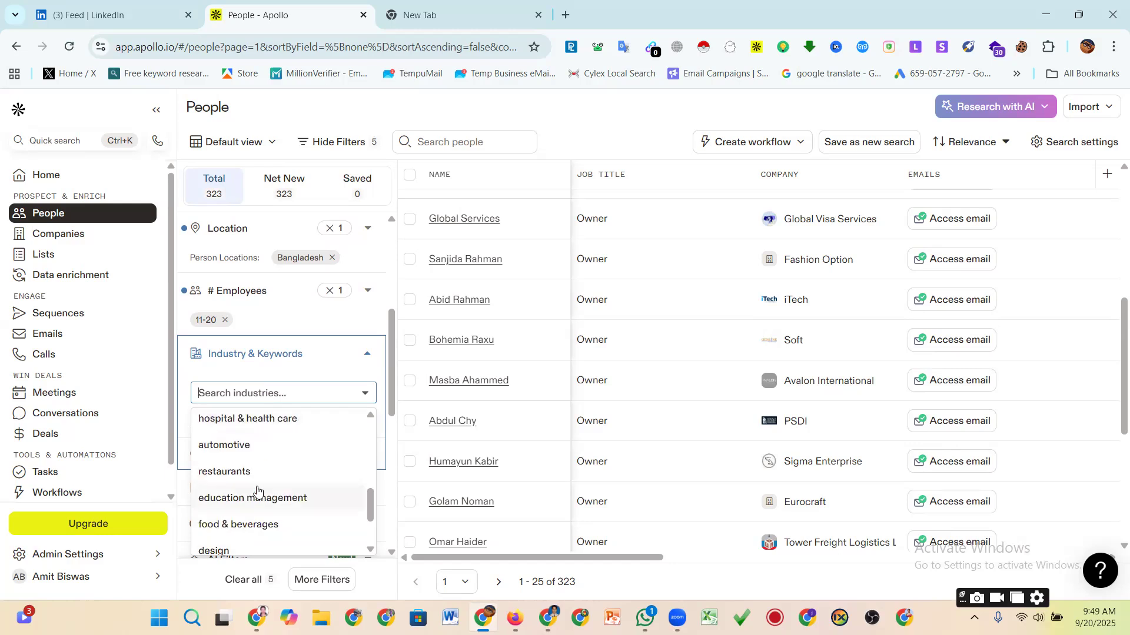
{"action": "left_click", "coordinate": [267, 419]}
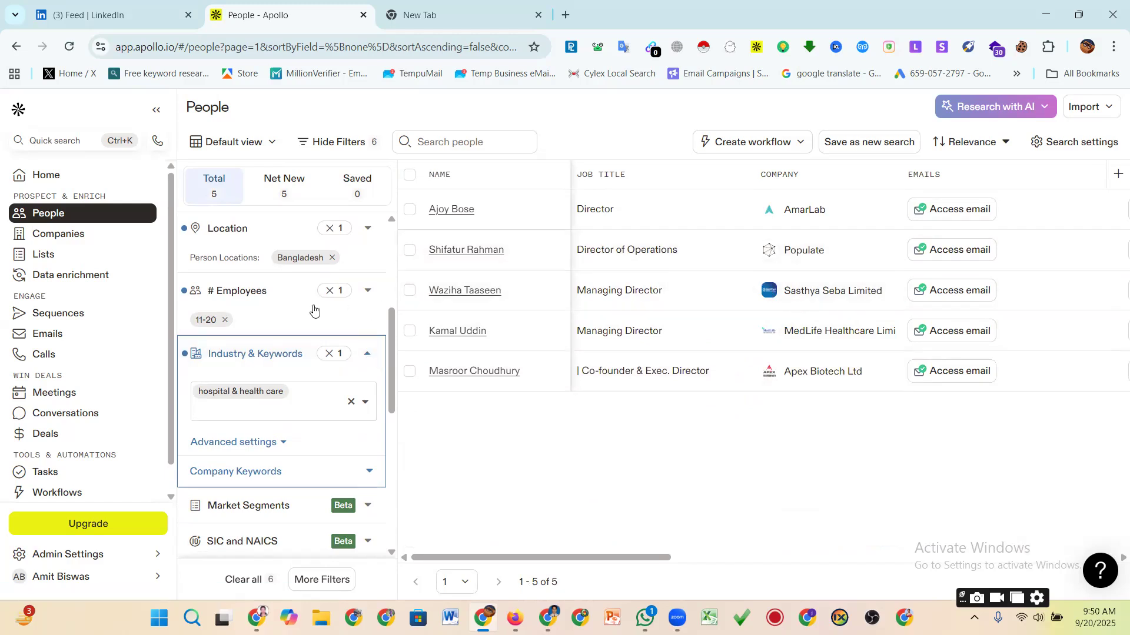
- Remove the 11-20 employee limit and add construction as a second industry, giving 107 results
{"action": "left_click", "coordinate": [330, 291]}
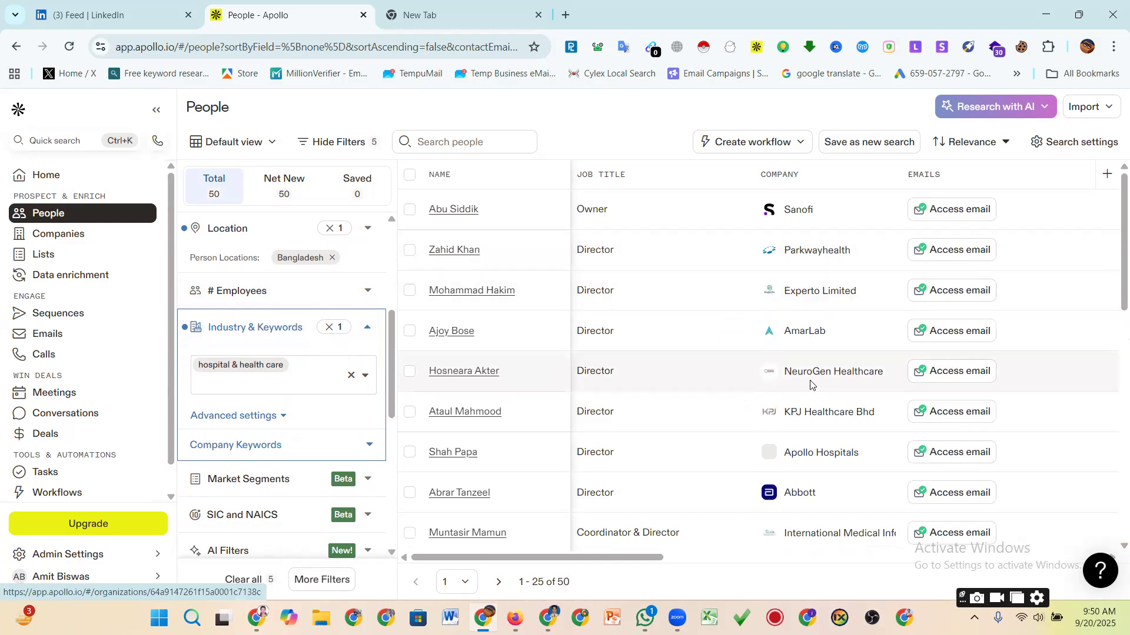
{"action": "scroll", "coordinate": [809, 338], "scroll_direction": "down", "scroll_amount": 5}
{"action": "scroll", "coordinate": [812, 353], "scroll_direction": "up", "scroll_amount": 3}
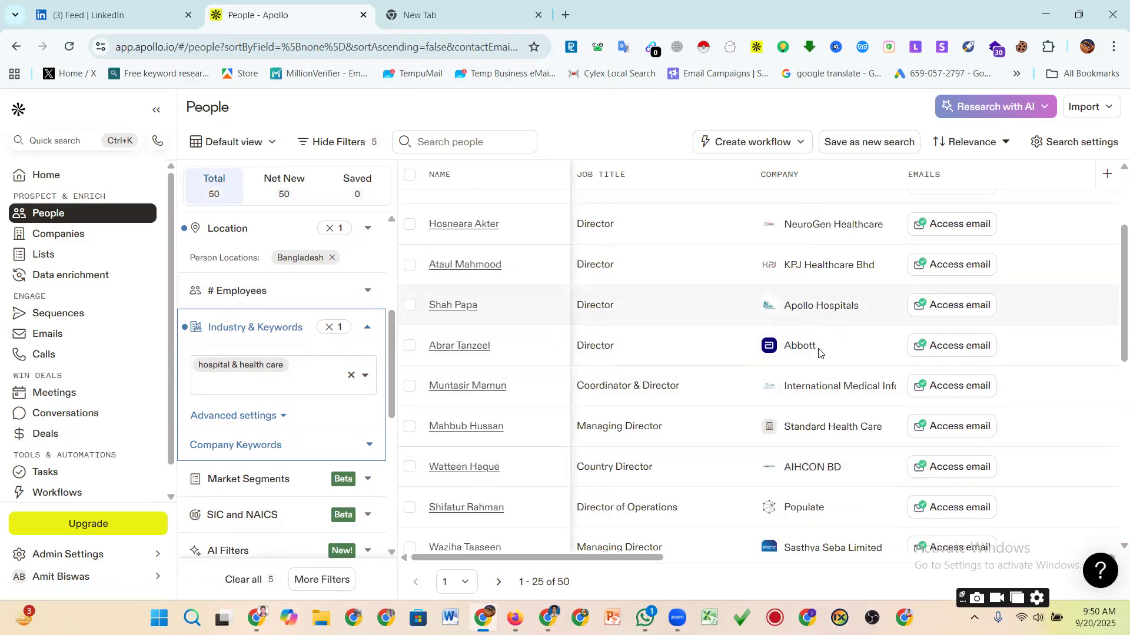
{"action": "scroll", "coordinate": [837, 376], "scroll_direction": "down", "scroll_amount": 1}
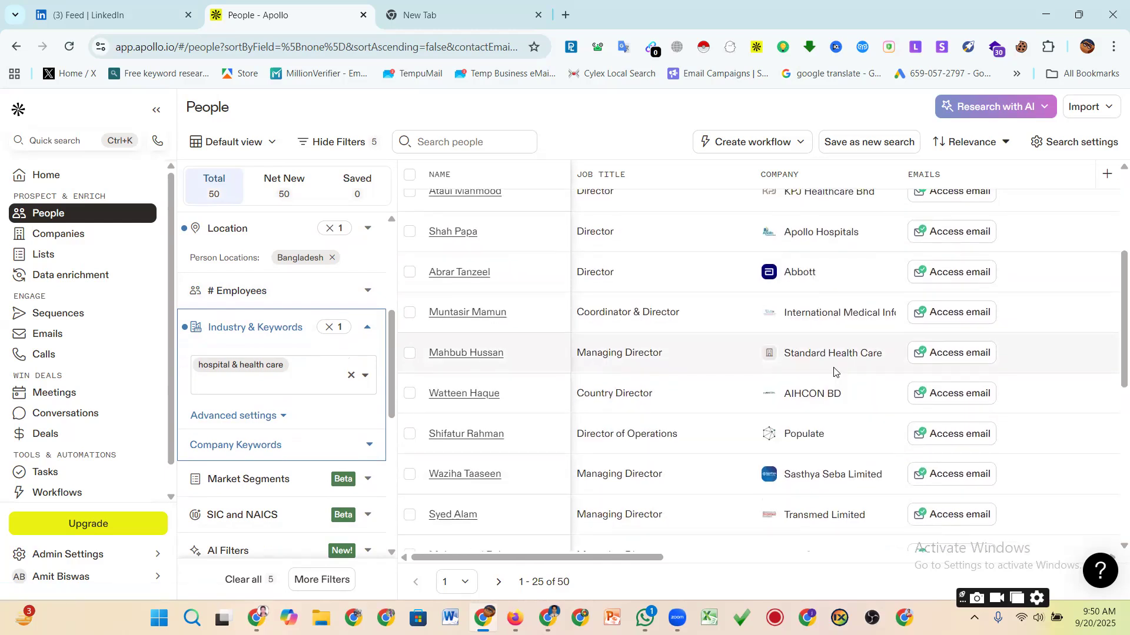
{"action": "scroll", "coordinate": [834, 368], "scroll_direction": "down", "scroll_amount": 2}
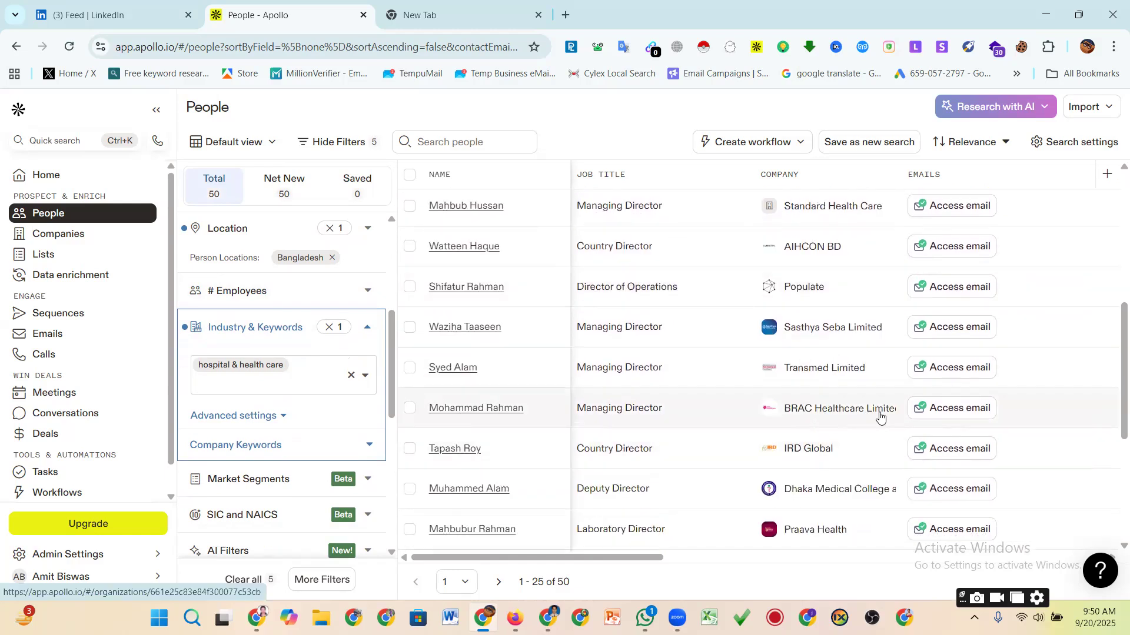
{"action": "scroll", "coordinate": [877, 414], "scroll_direction": "down", "scroll_amount": 3}
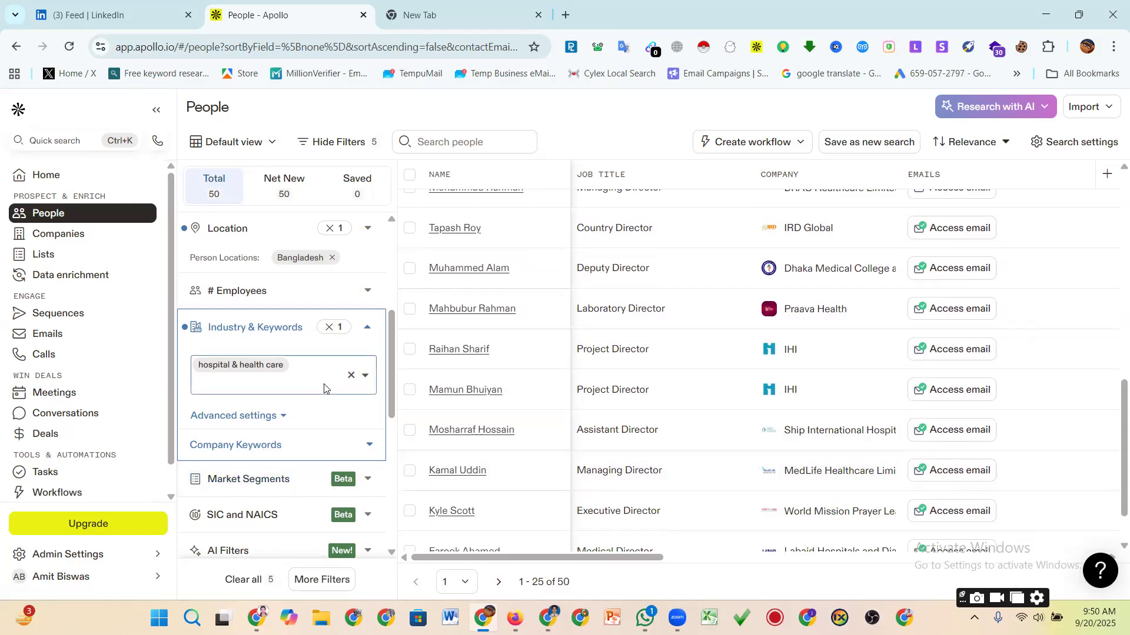
{"action": "left_click", "coordinate": [263, 383]}
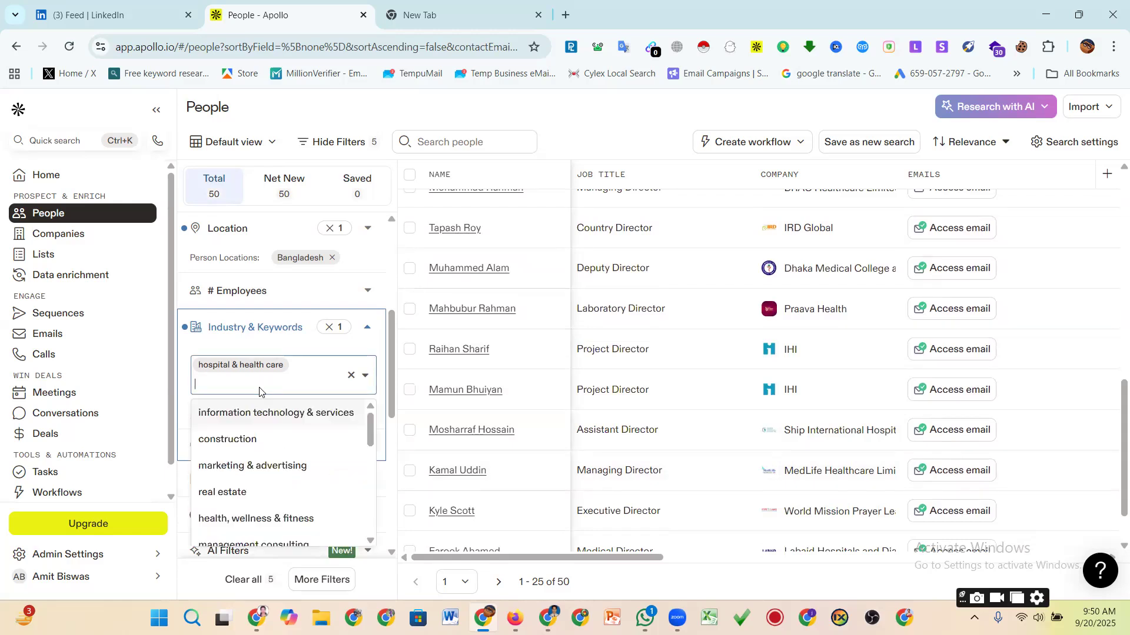
{"action": "left_click", "coordinate": [242, 440]}
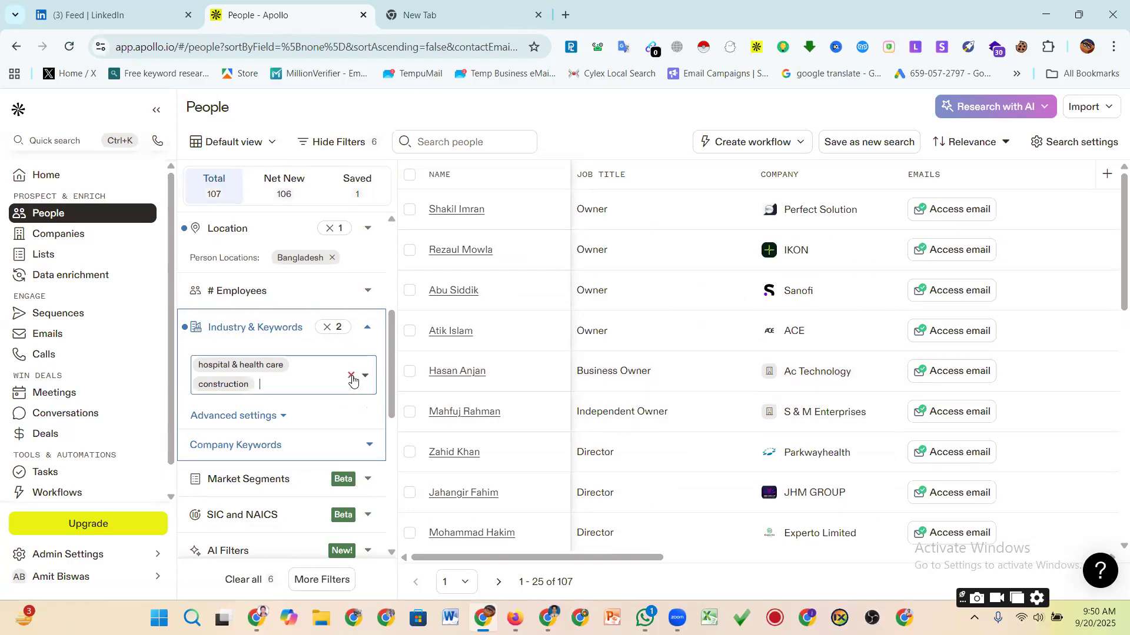
- Collapse the Industry filter and scroll through the 107 owner and director results
{"action": "left_click", "coordinate": [367, 327]}
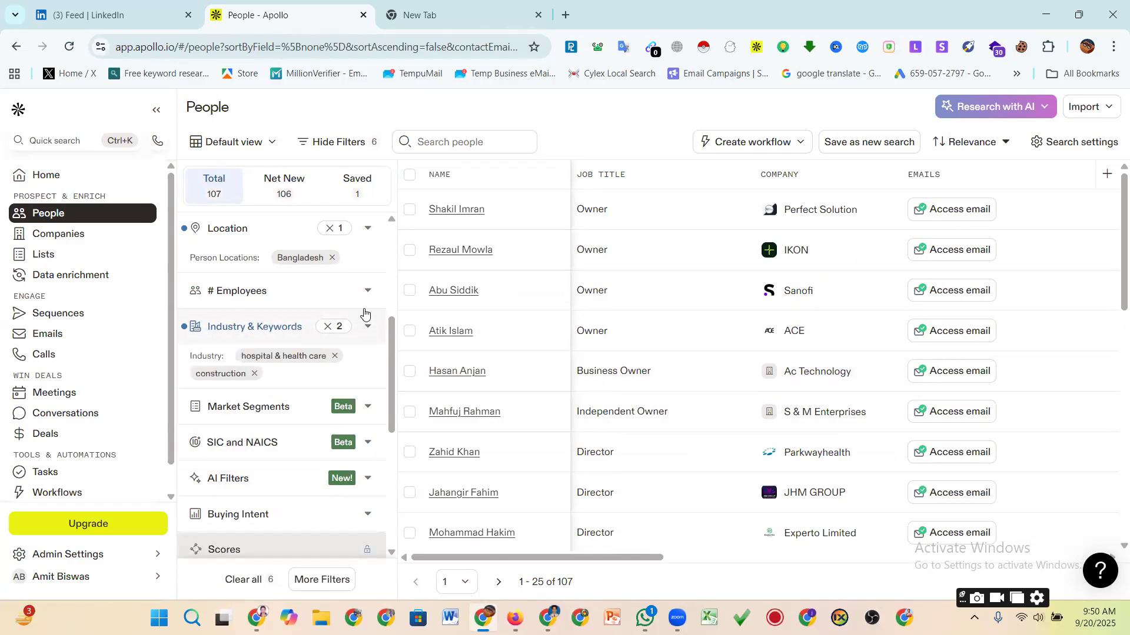
{"action": "scroll", "coordinate": [336, 402], "scroll_direction": "down", "scroll_amount": 5}
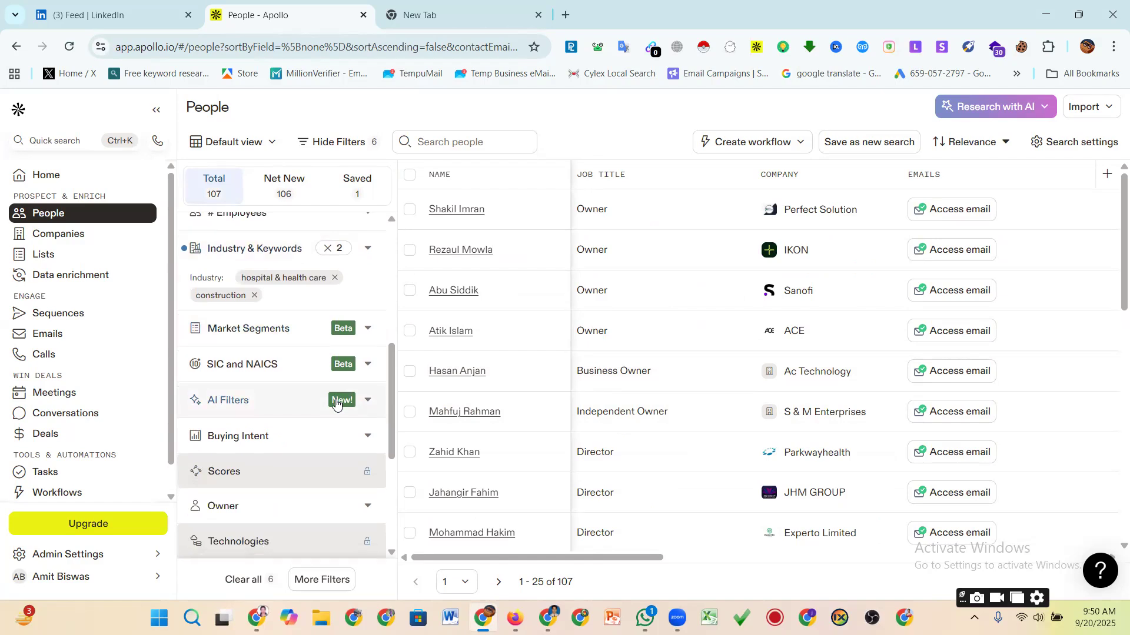
{"action": "scroll", "coordinate": [359, 399], "scroll_direction": "up", "scroll_amount": 5}
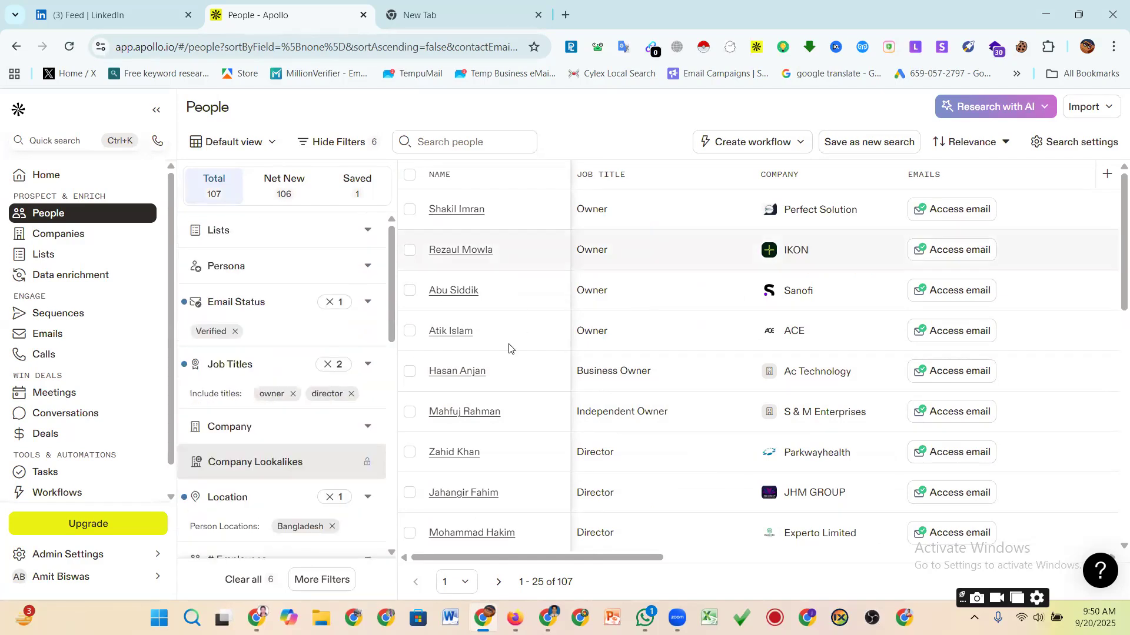
{"action": "scroll", "coordinate": [389, 313], "scroll_direction": "down", "scroll_amount": 1}
{"action": "scroll", "coordinate": [394, 306], "scroll_direction": "up", "scroll_amount": 1}
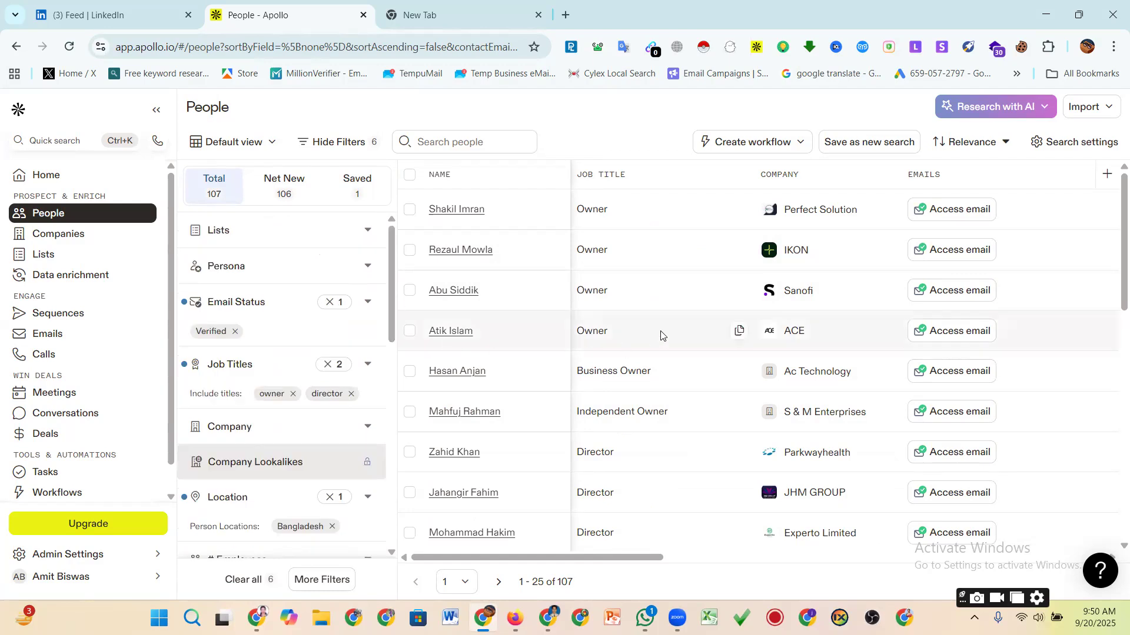
{"action": "scroll", "coordinate": [661, 333], "scroll_direction": "down", "scroll_amount": 3}
{"action": "scroll", "coordinate": [661, 333], "scroll_direction": "down", "scroll_amount": 4}
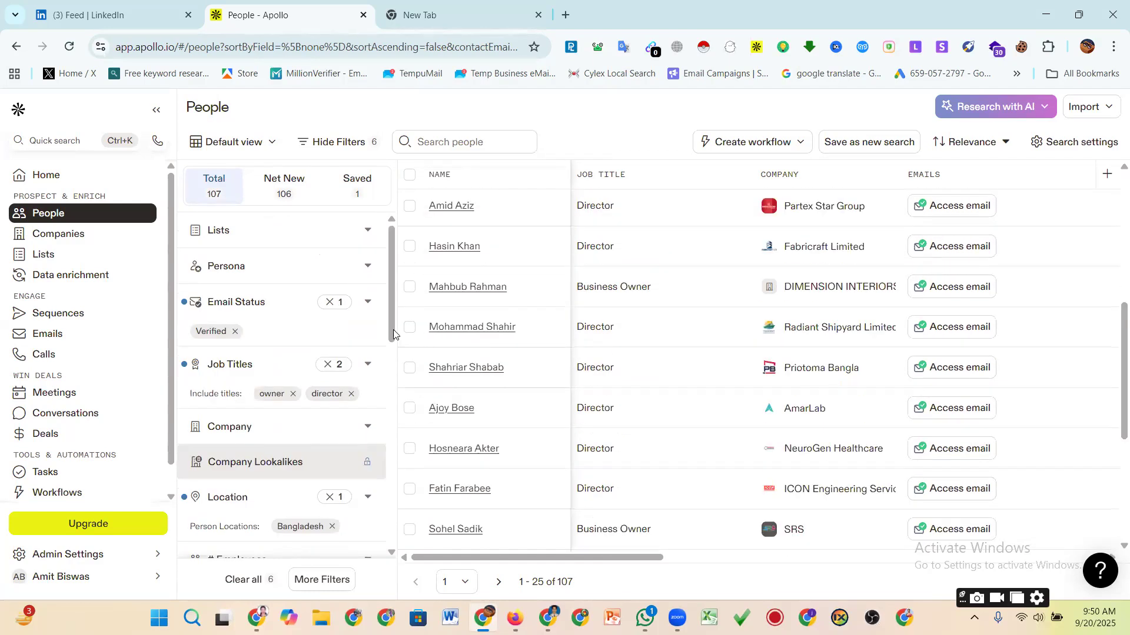
{"action": "scroll", "coordinate": [448, 376], "scroll_direction": "up", "scroll_amount": 5}
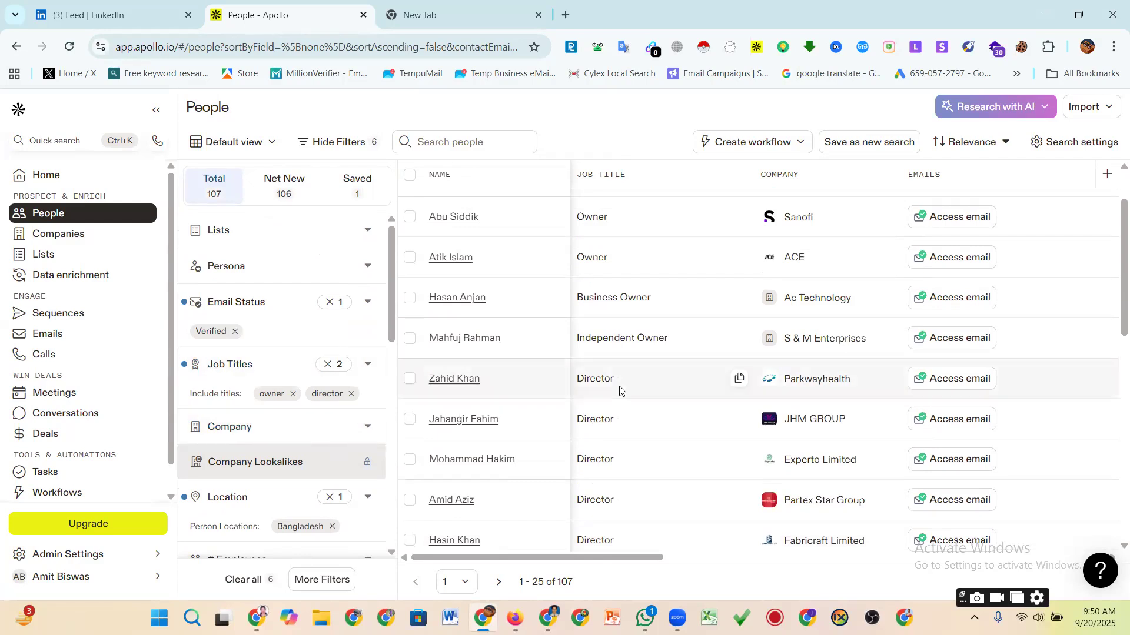
{"action": "scroll", "coordinate": [620, 392], "scroll_direction": "up", "scroll_amount": 1}
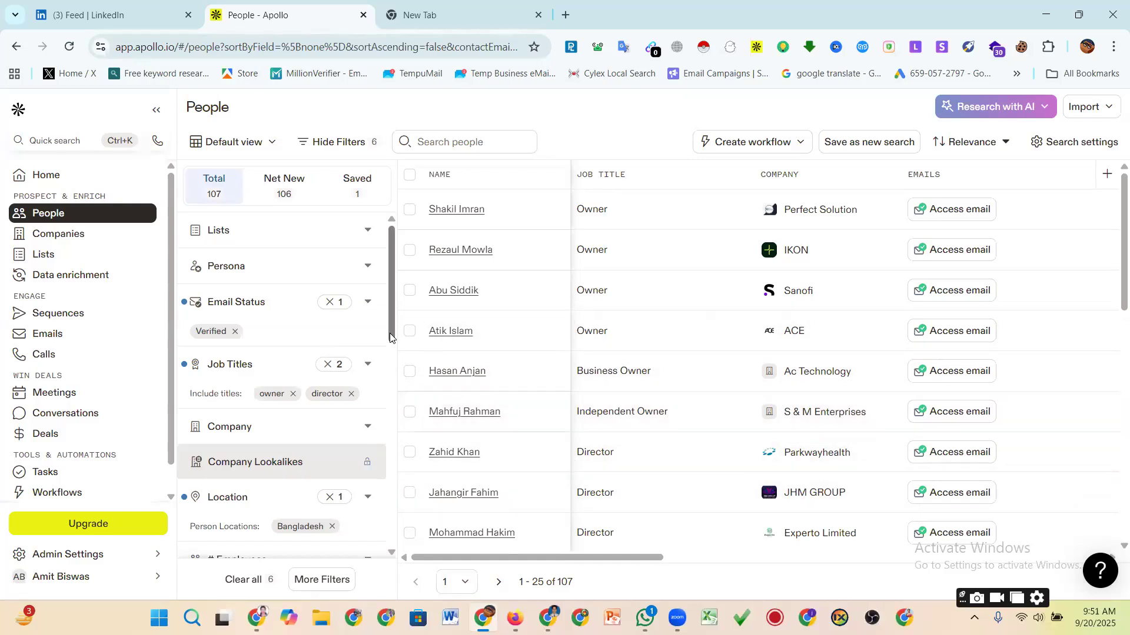
{"action": "left_click_drag", "start_coordinate": [393, 333], "coordinate": [393, 348]}
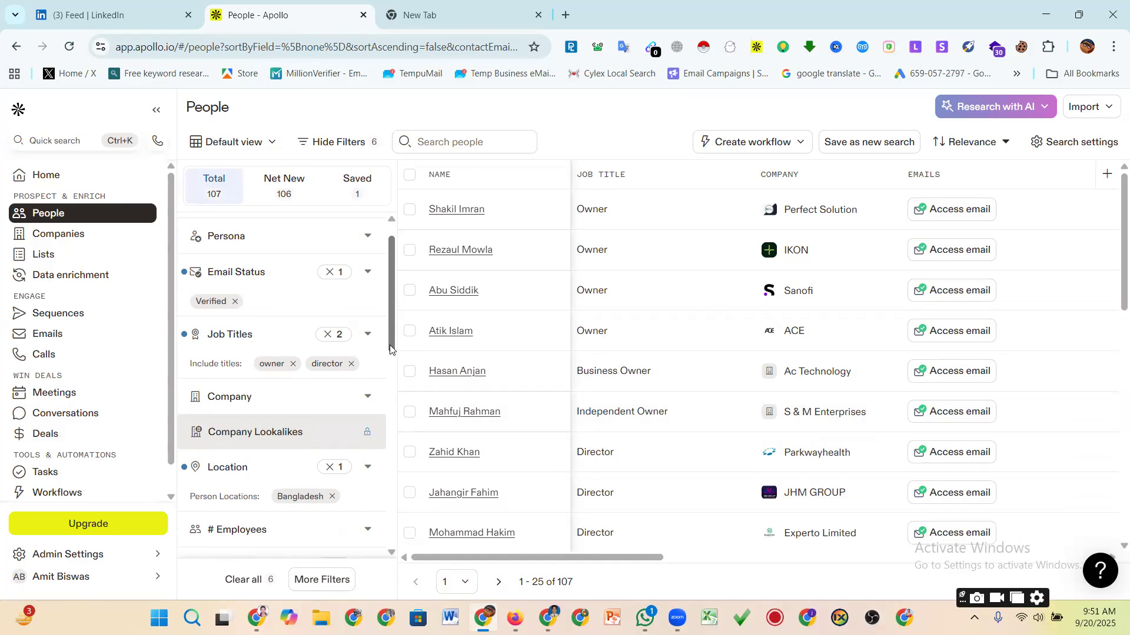
{"action": "scroll", "coordinate": [388, 348], "scroll_direction": "up", "scroll_amount": 1}
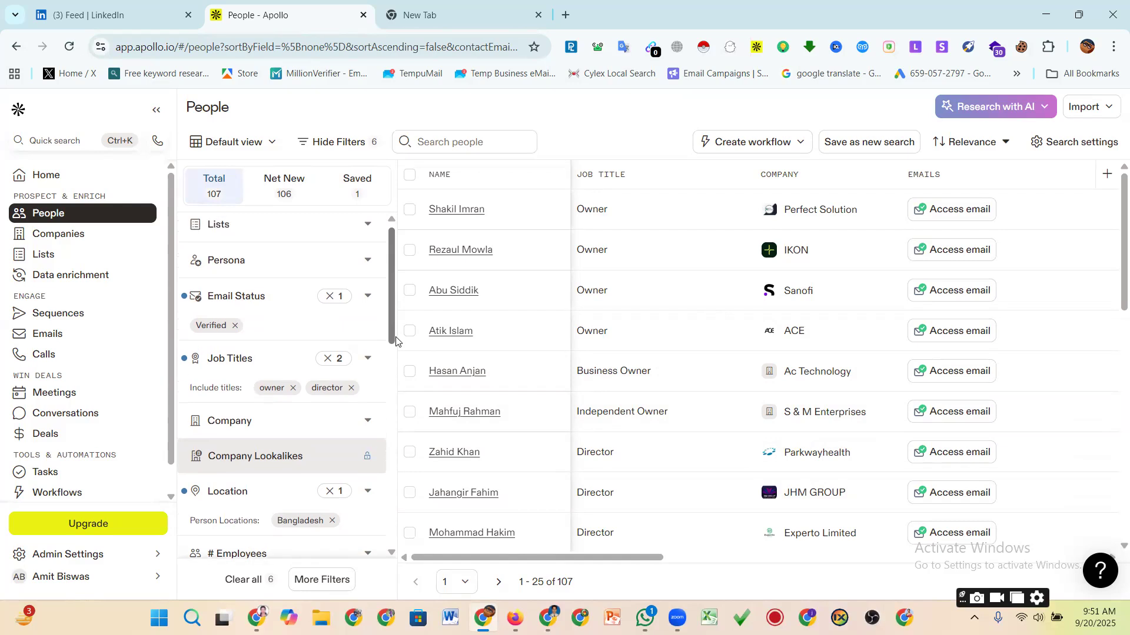